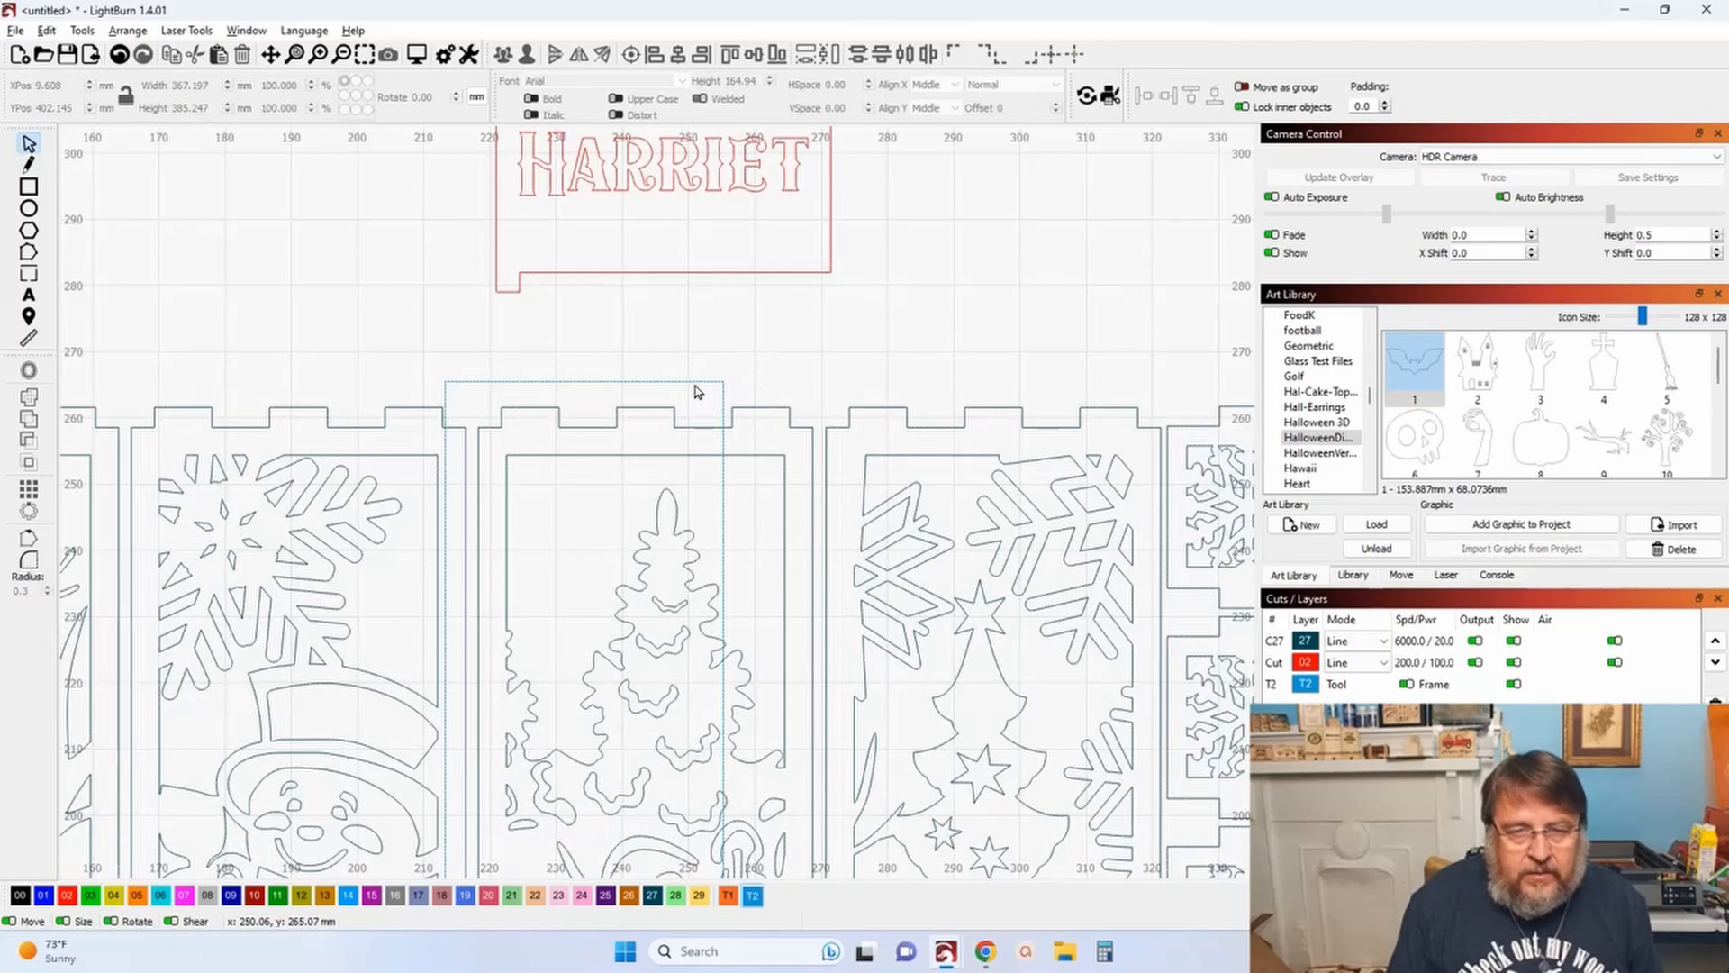
Step: Delete the stray tool-layer rectangle overlapping the tops of the snowman and tree panels
{"action": "key", "text": "Delete"}
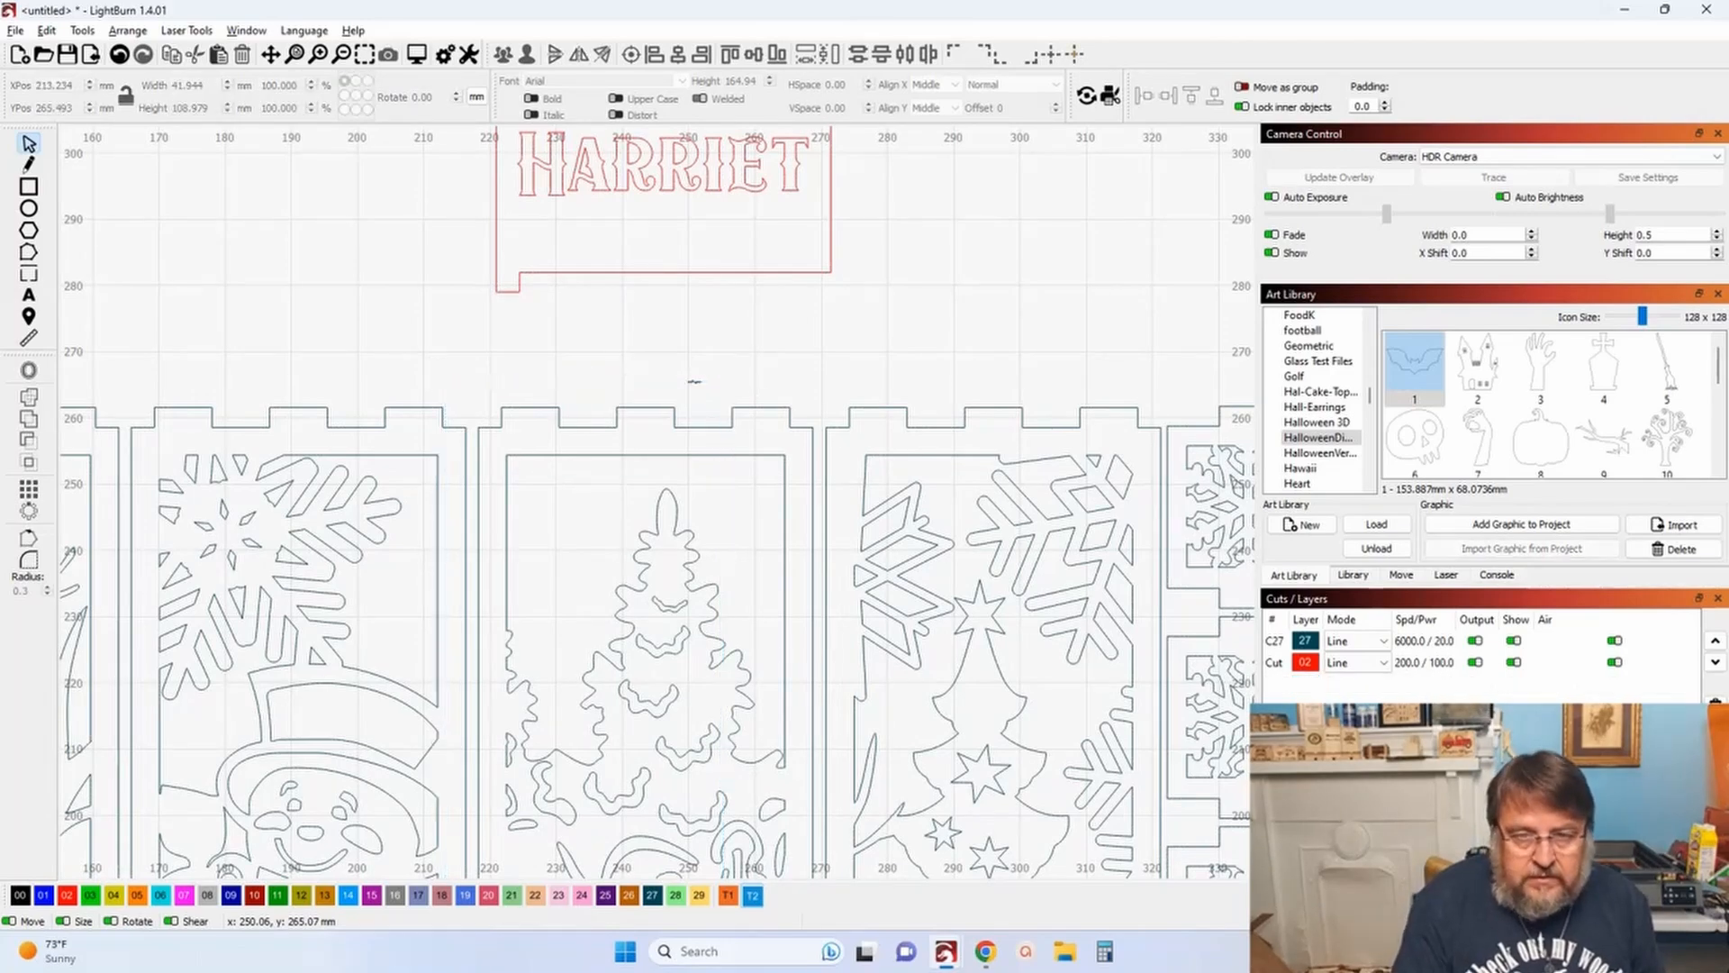
{"action": "scroll", "coordinate": [694, 382], "scroll_direction": "down", "scroll_amount": 6}
{"action": "scroll", "coordinate": [753, 333], "scroll_direction": "up", "scroll_amount": 2}
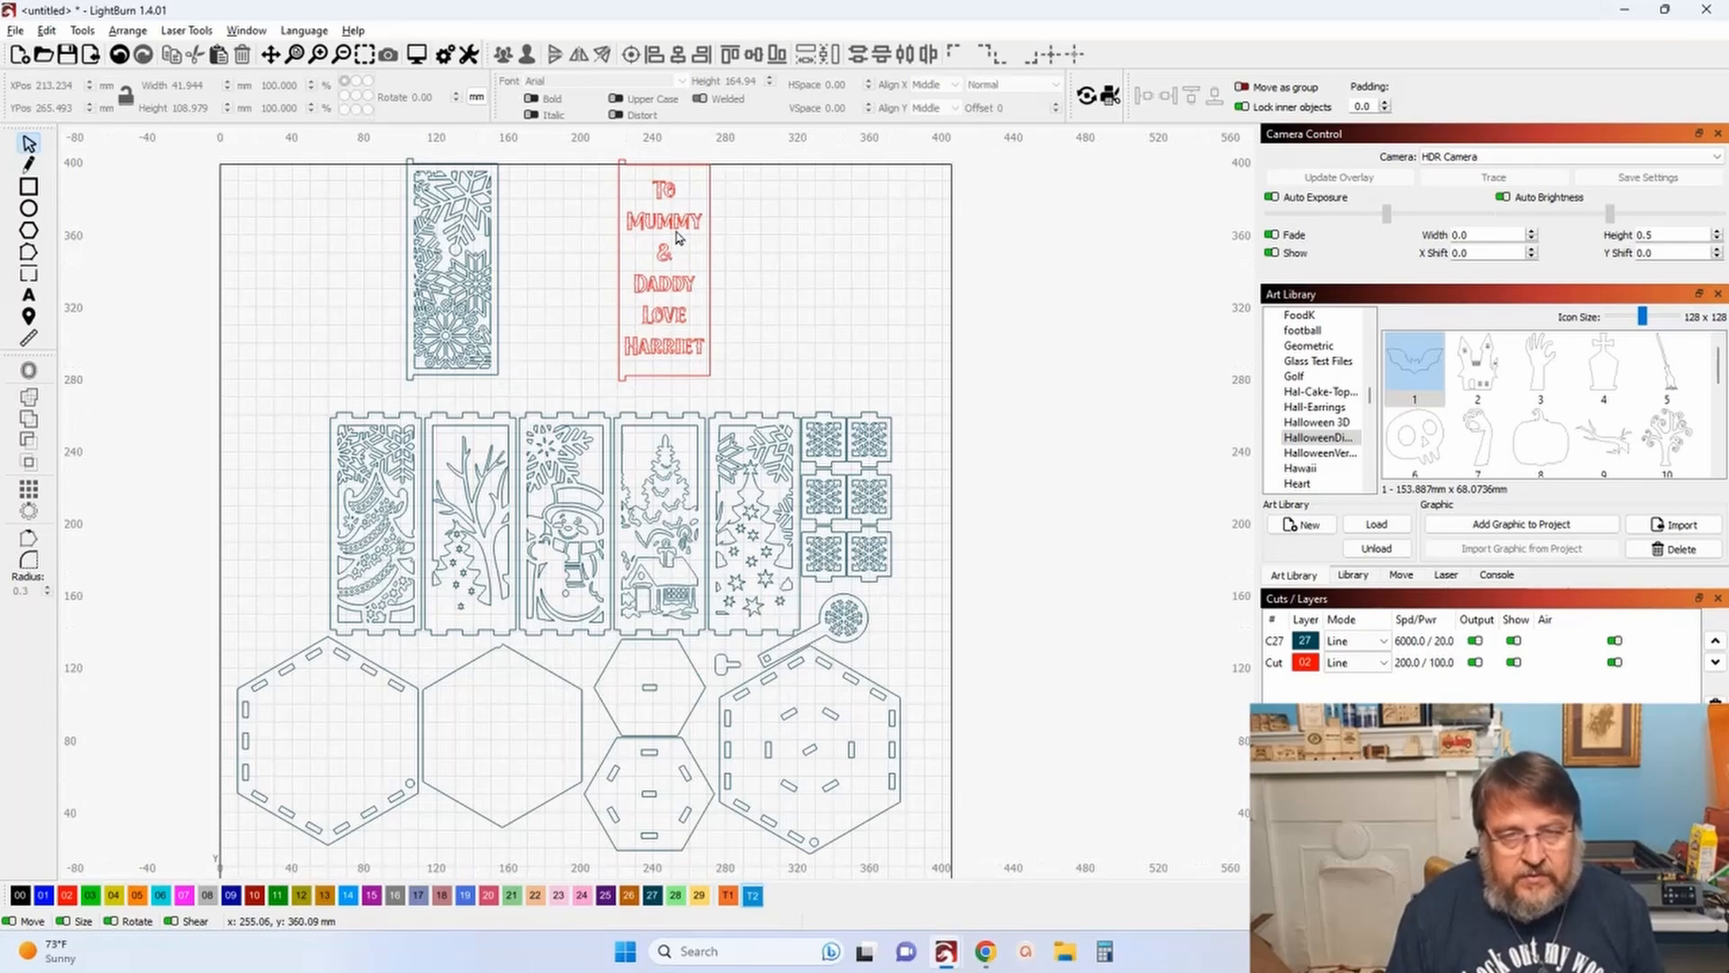
Step: Move the whole red lettered door panel straight down to a Y position of 388.942 mm
{"action": "left_click_drag", "start_coordinate": [379, 138], "coordinate": [756, 414]}
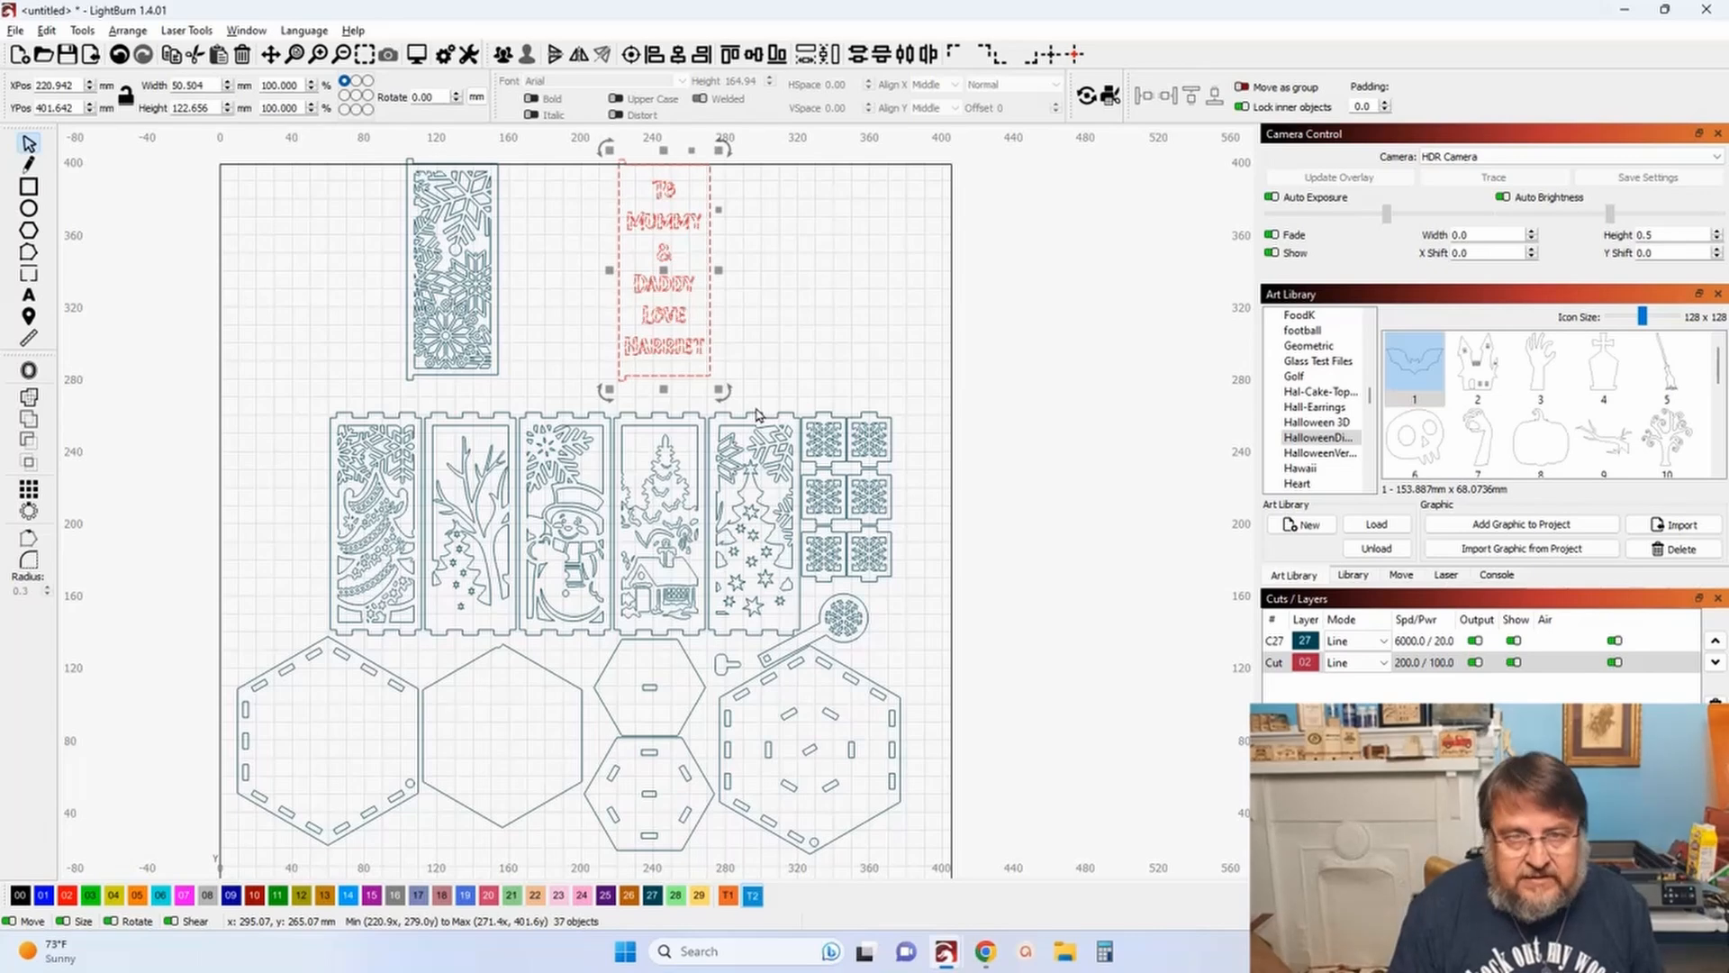
{"action": "key", "text": "Down"}
{"action": "key", "text": "Down"}
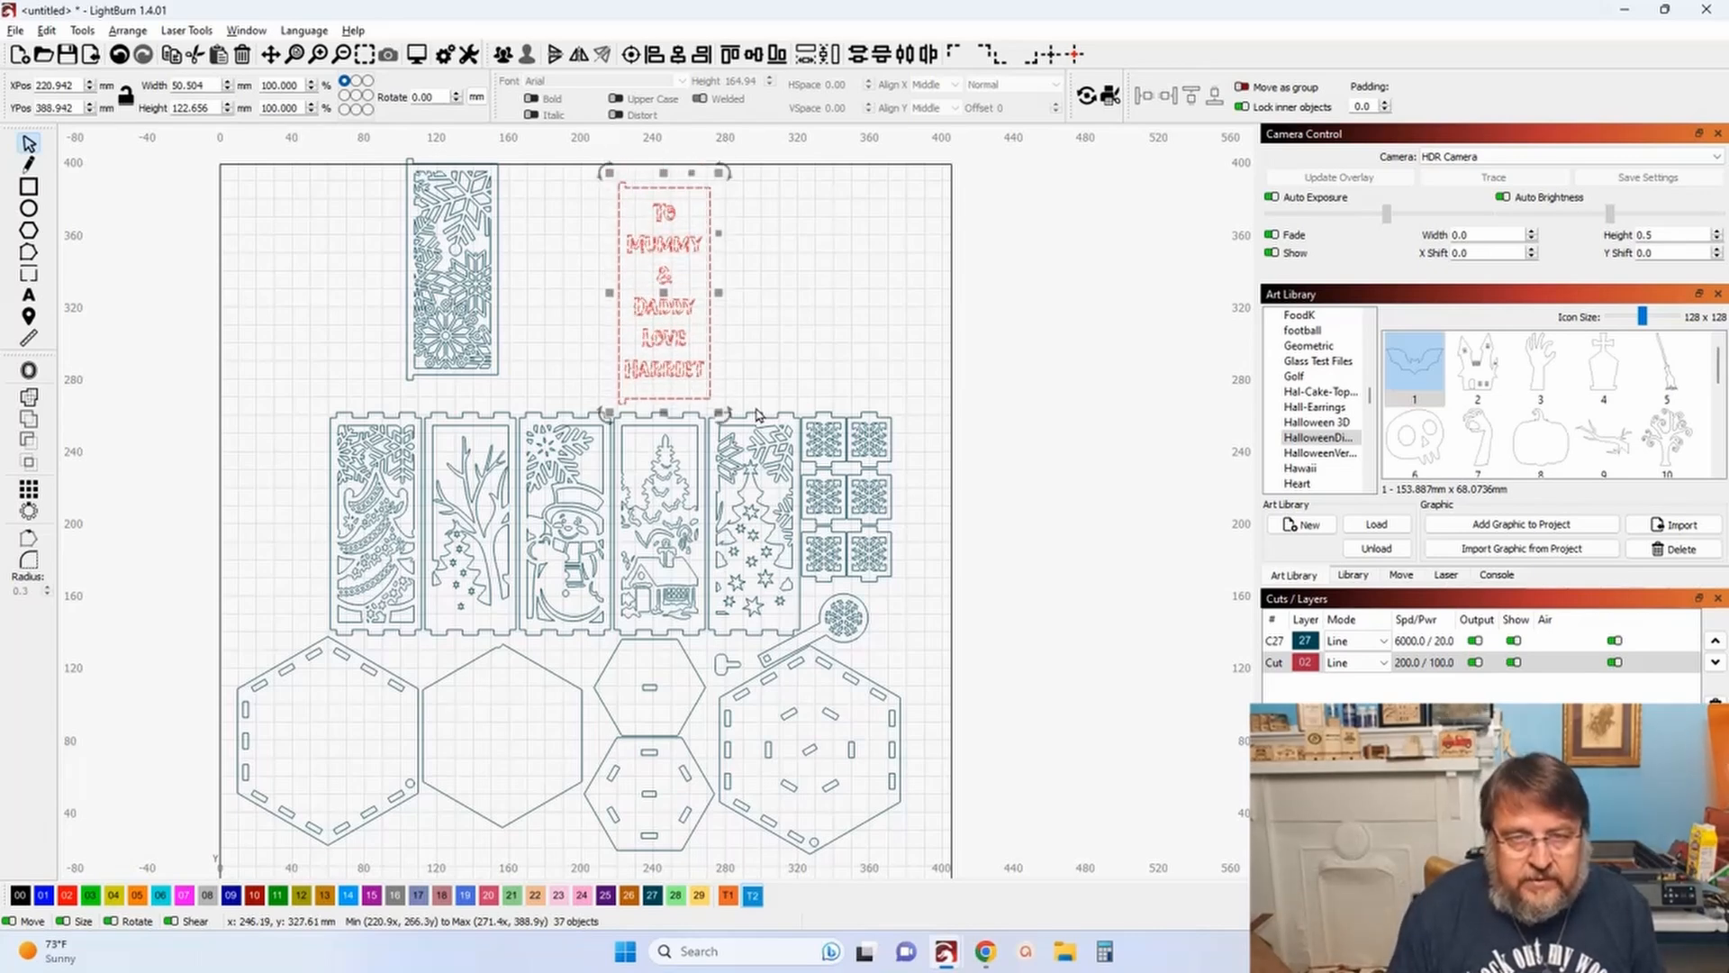
{"action": "left_click", "coordinate": [774, 311]}
Step: Switch to File Explorer and open the lantern door photo from the maker's subfolder in Viewer Made Projects
{"action": "scroll", "coordinate": [761, 231], "scroll_direction": "up", "scroll_amount": 2}
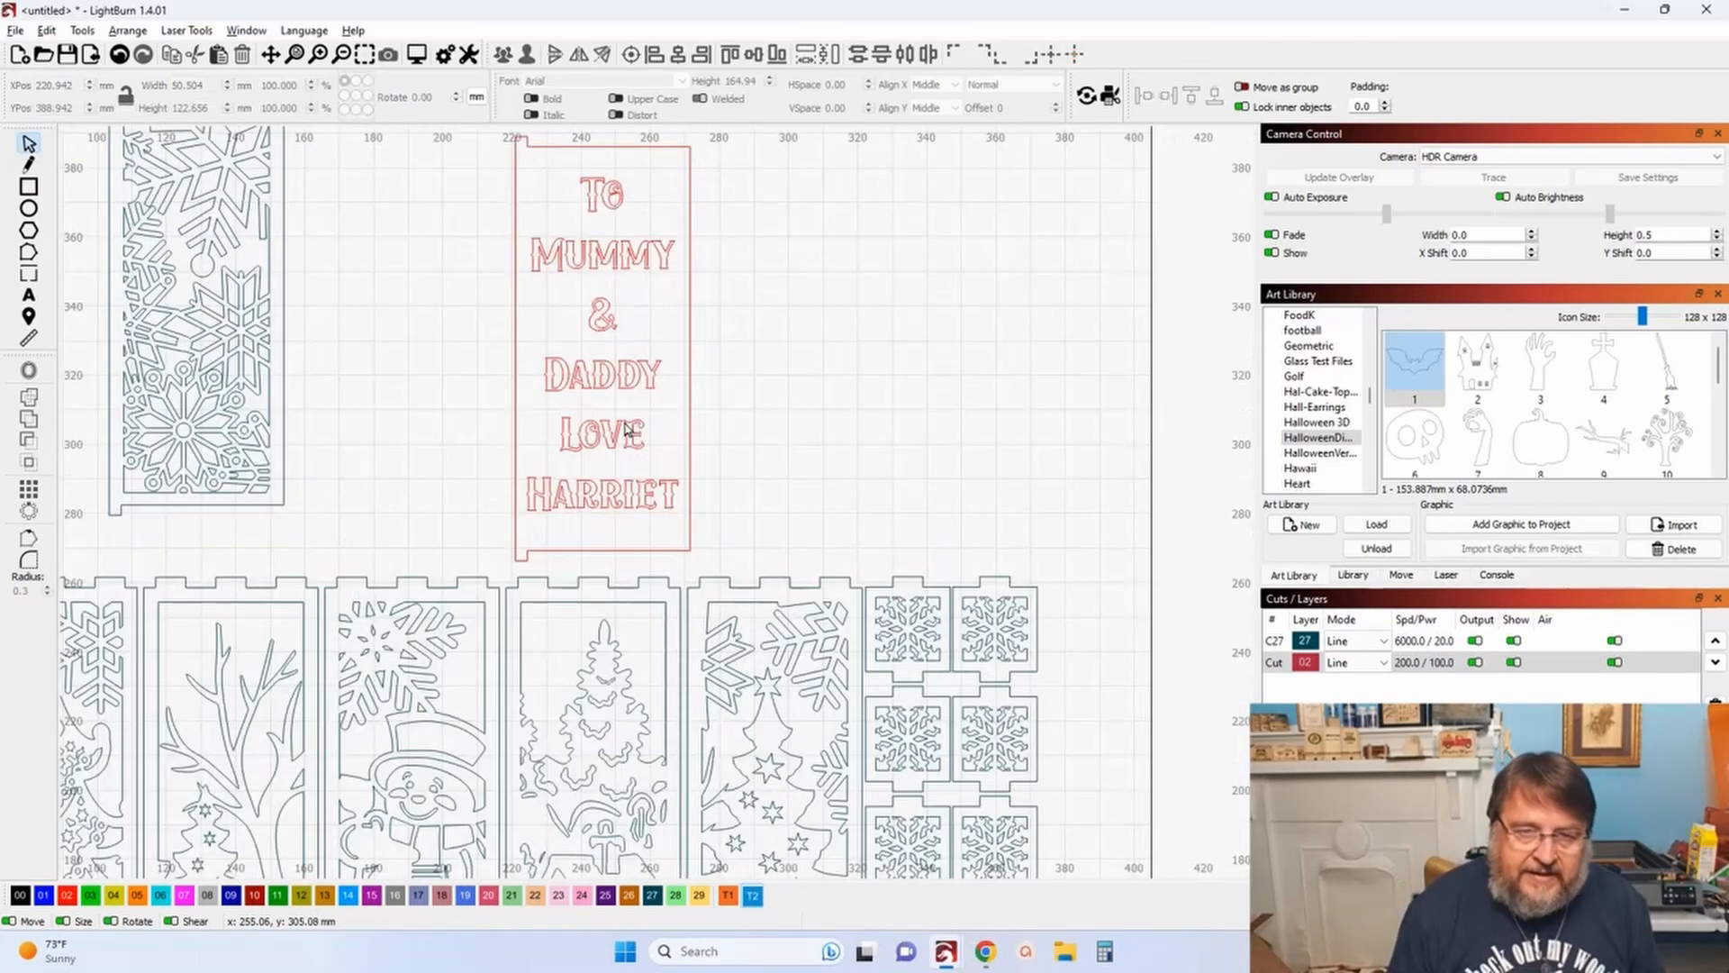
{"action": "left_click_drag", "start_coordinate": [379, 388], "coordinate": [591, 421]}
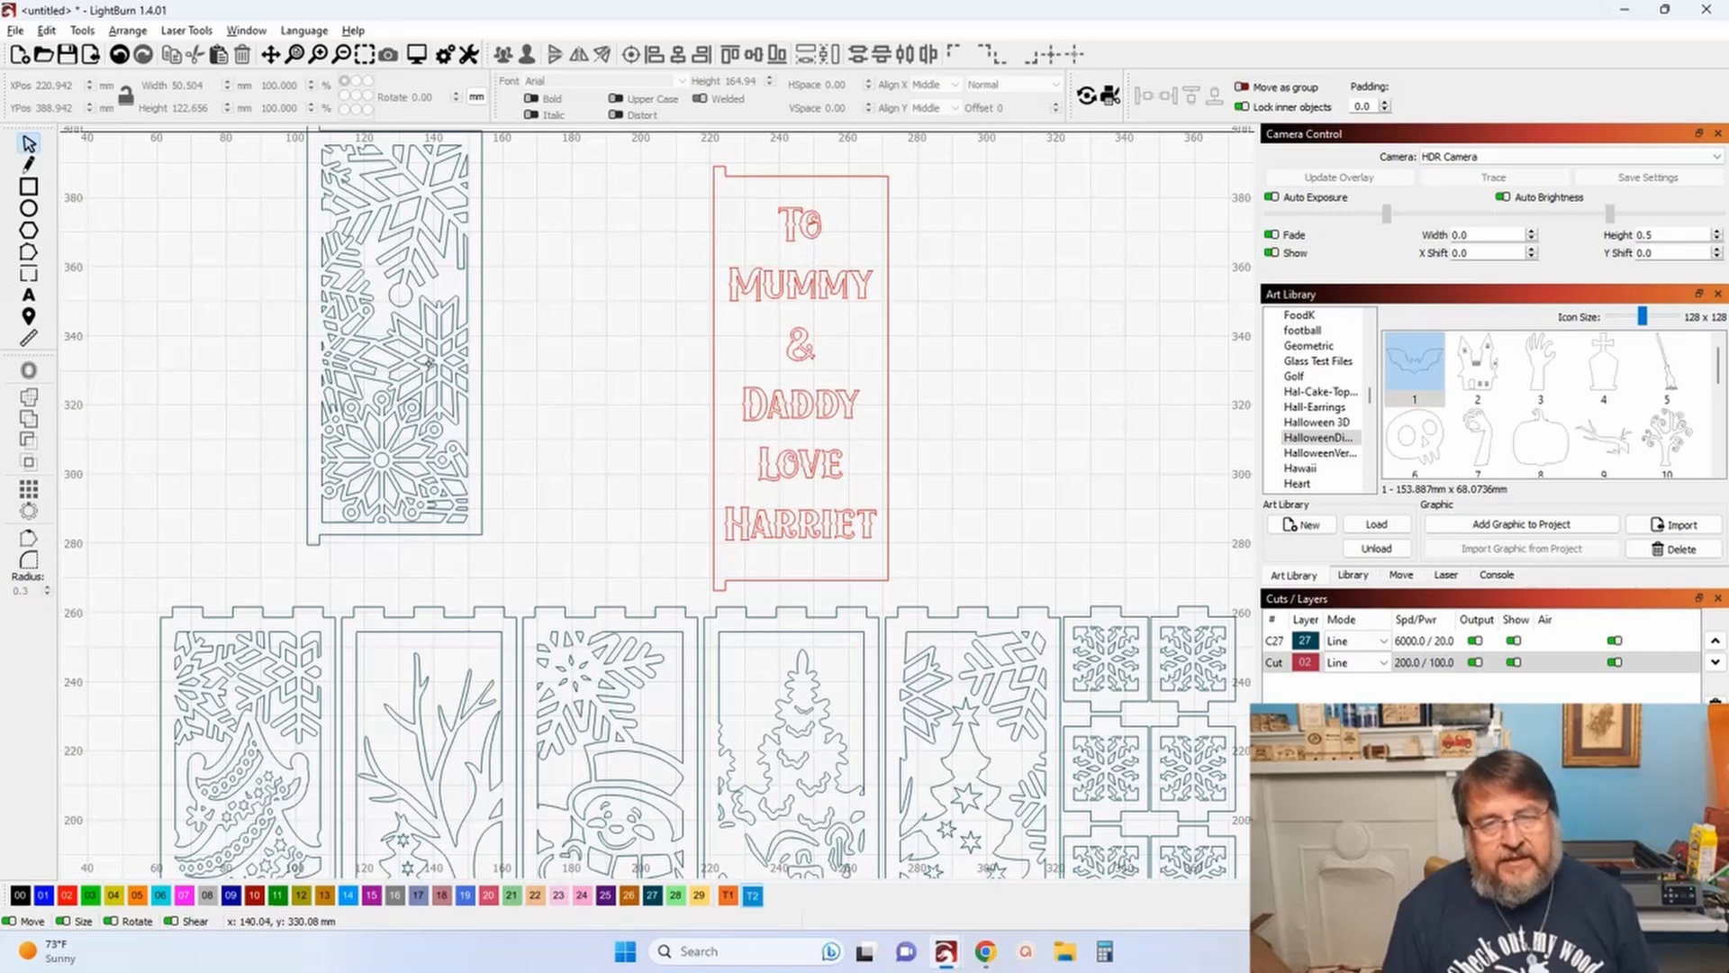
{"action": "scroll", "coordinate": [802, 419], "scroll_direction": "up", "scroll_amount": 5}
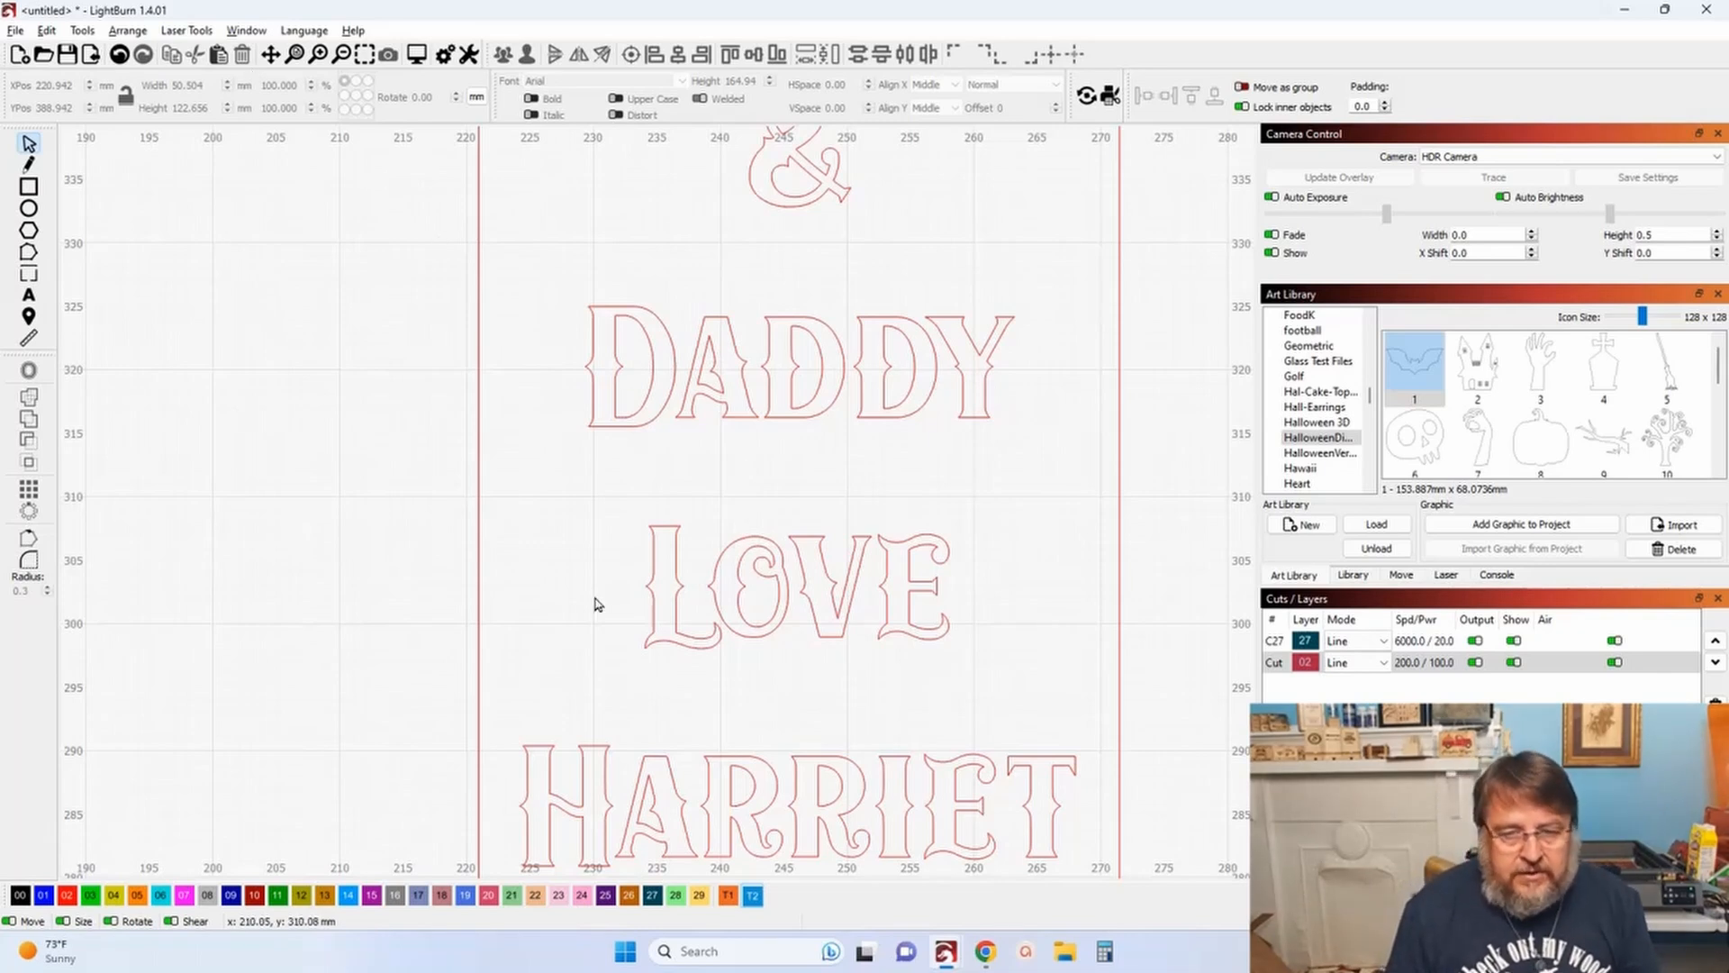
{"action": "left_click", "coordinate": [1062, 955]}
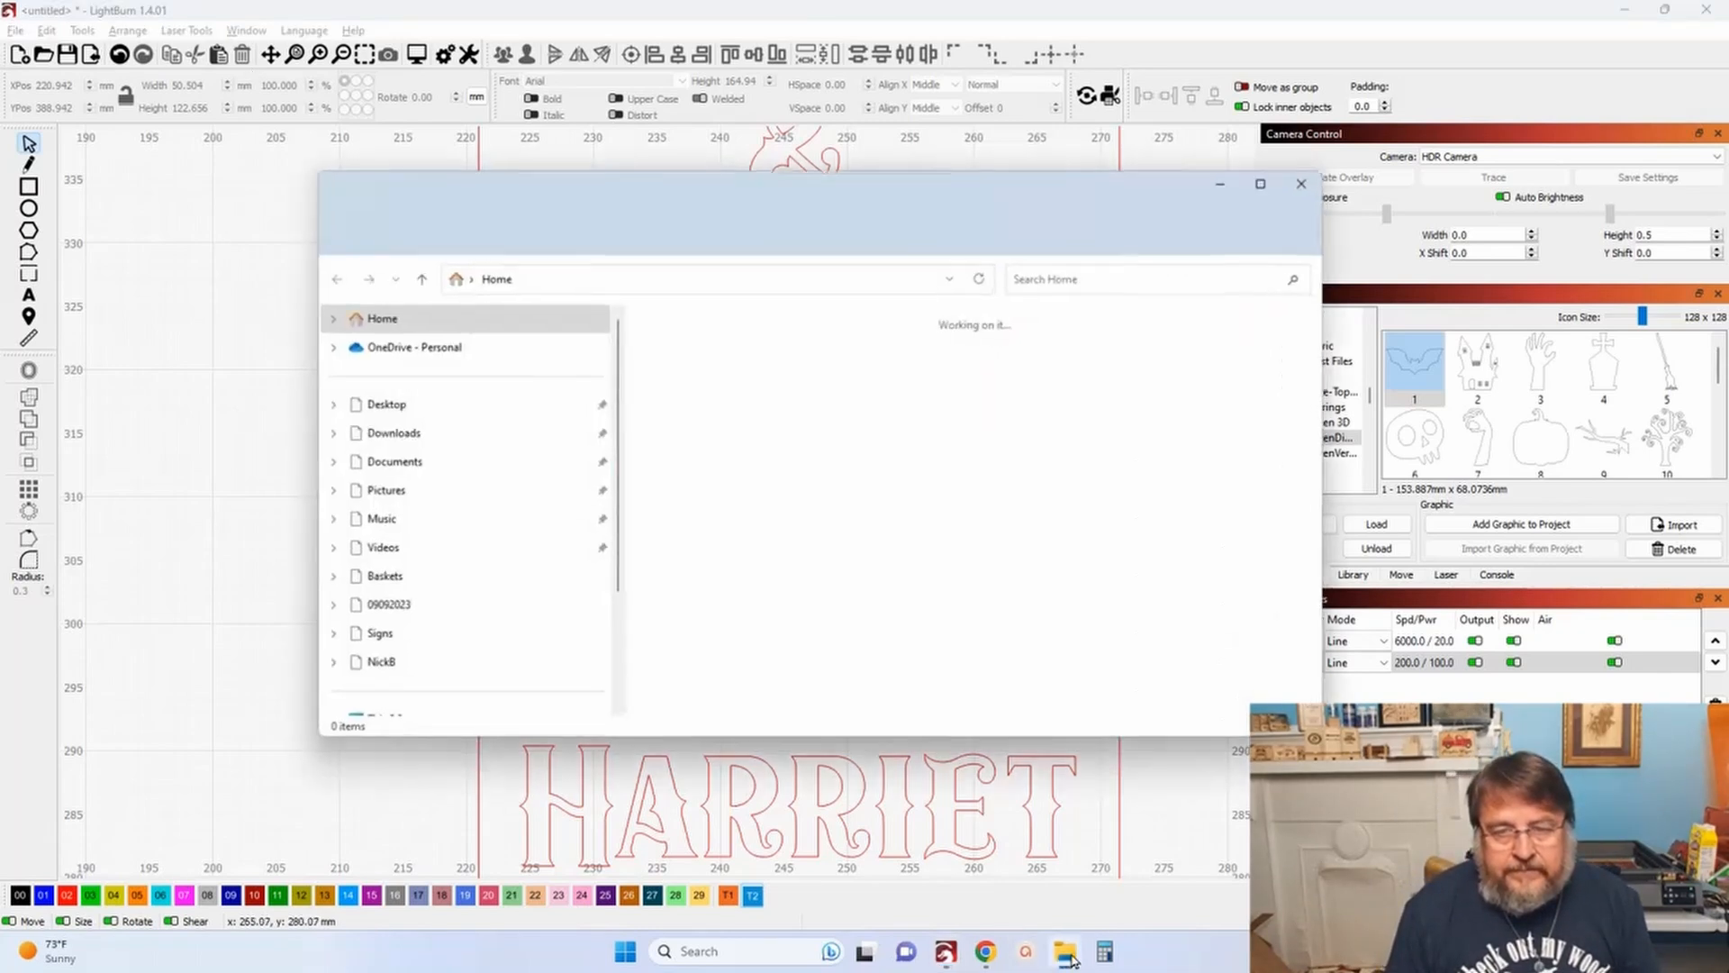
{"action": "left_click", "coordinate": [456, 405]}
{"action": "double_click", "coordinate": [1176, 509]}
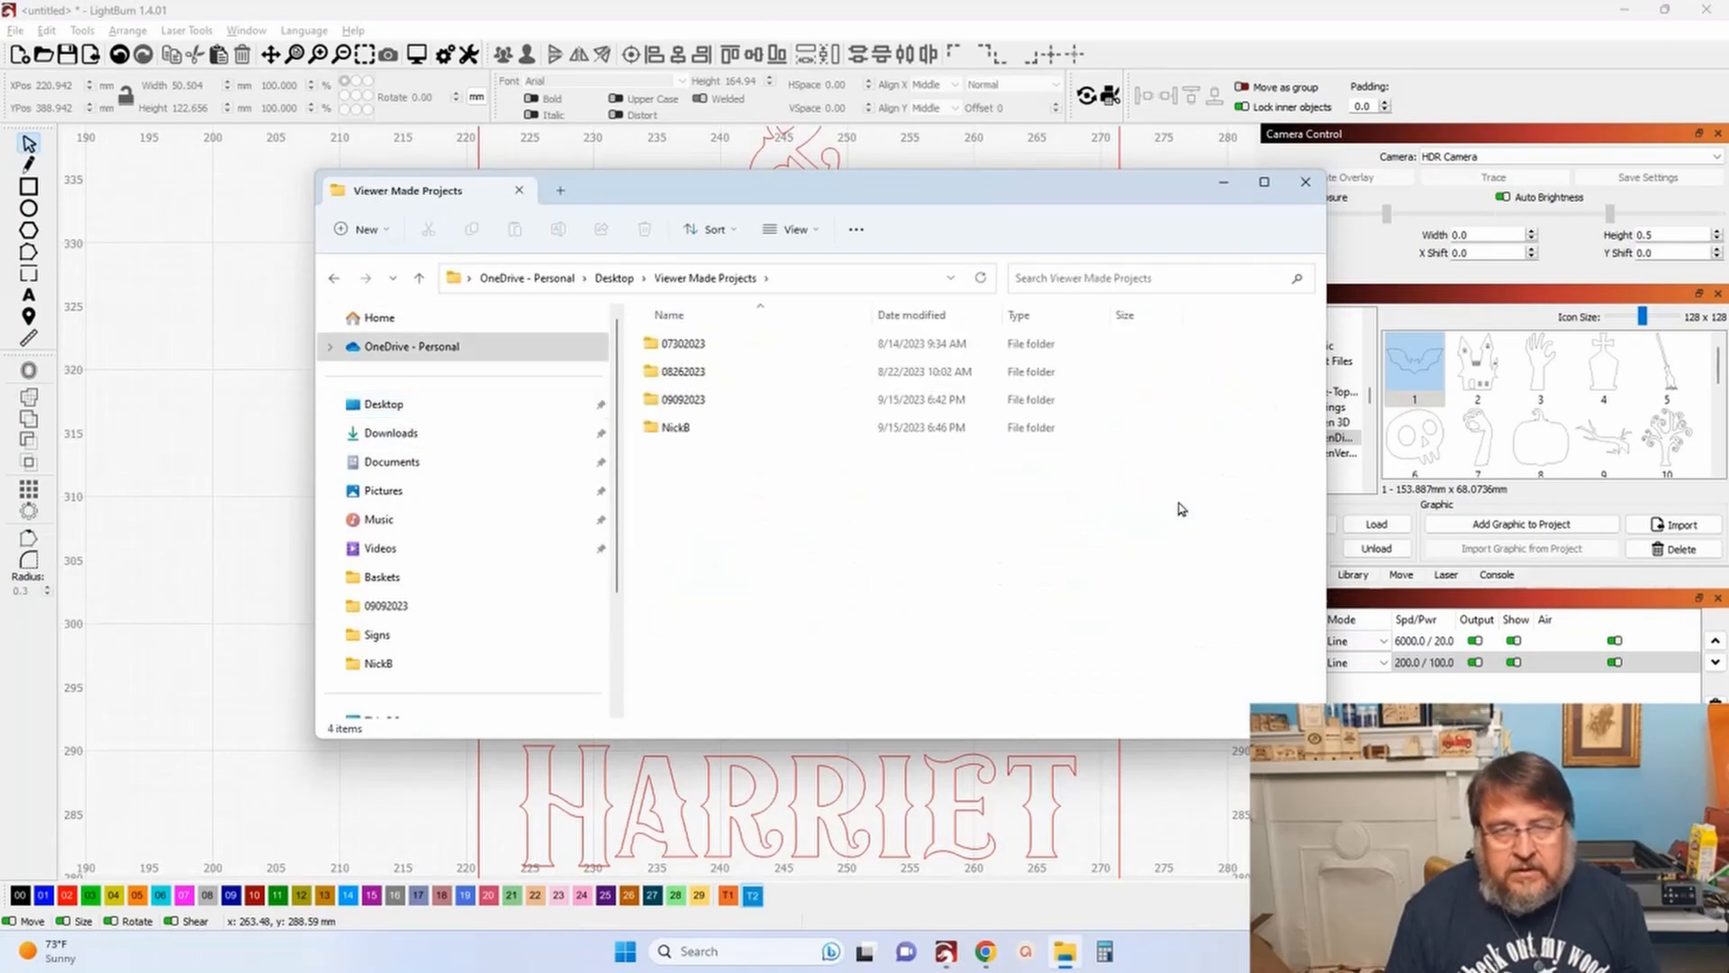
{"action": "double_click", "coordinate": [664, 426]}
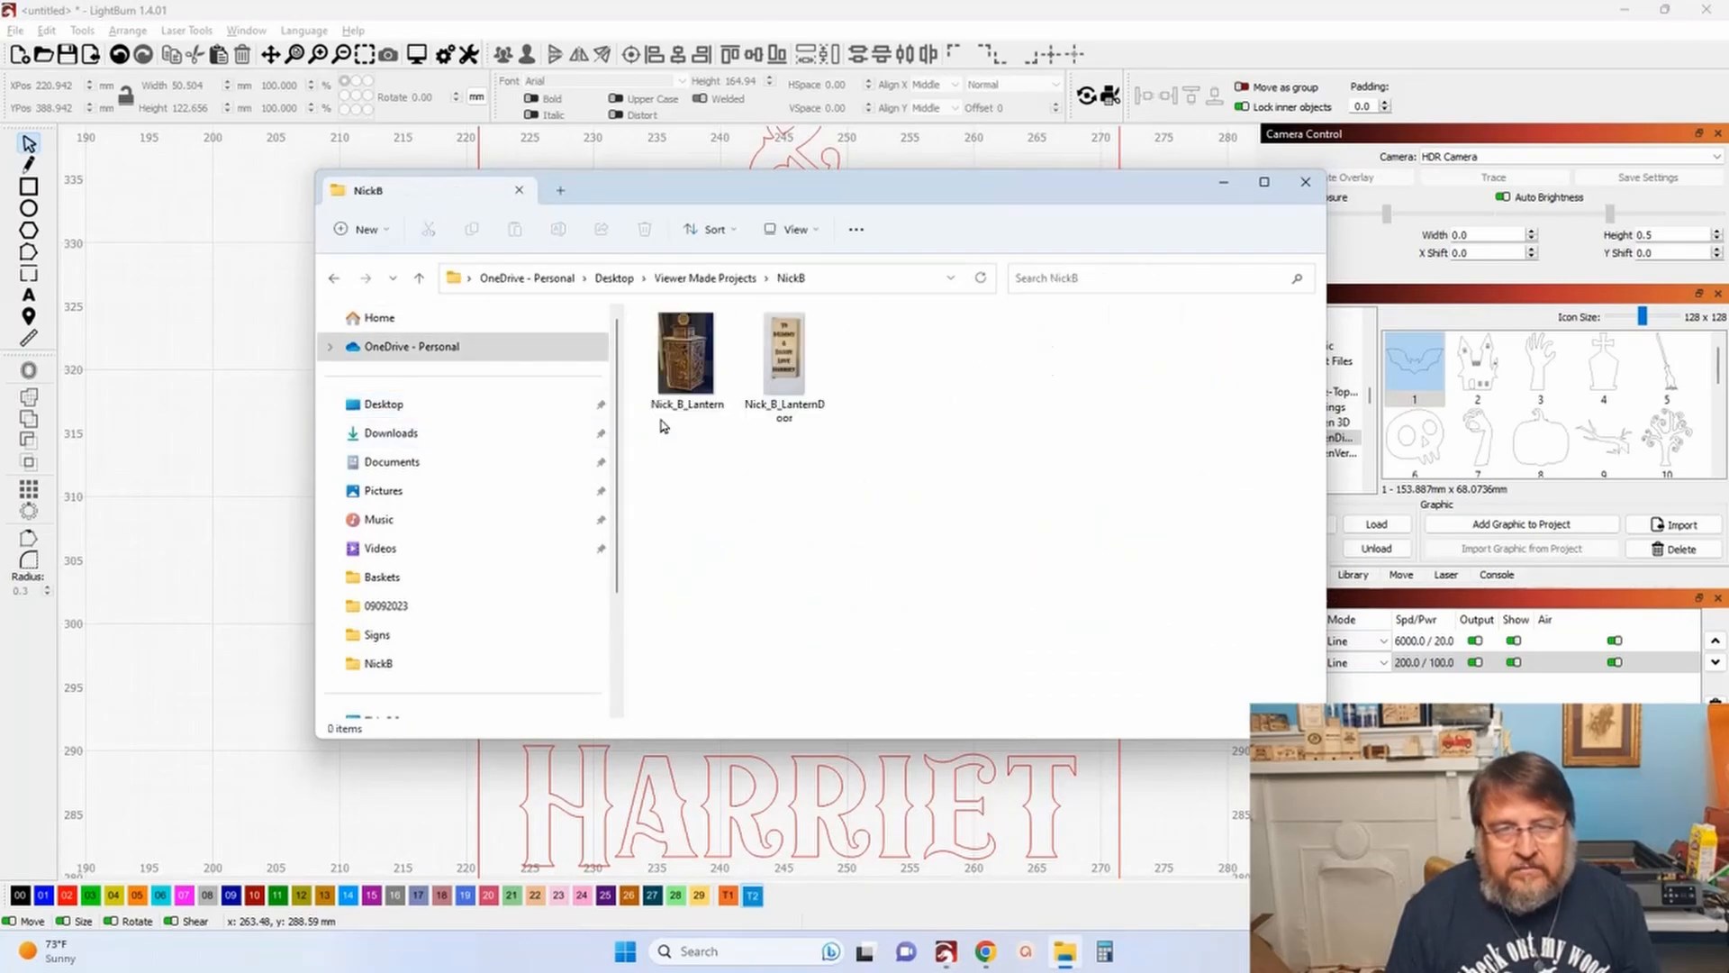
{"action": "double_click", "coordinate": [759, 338]}
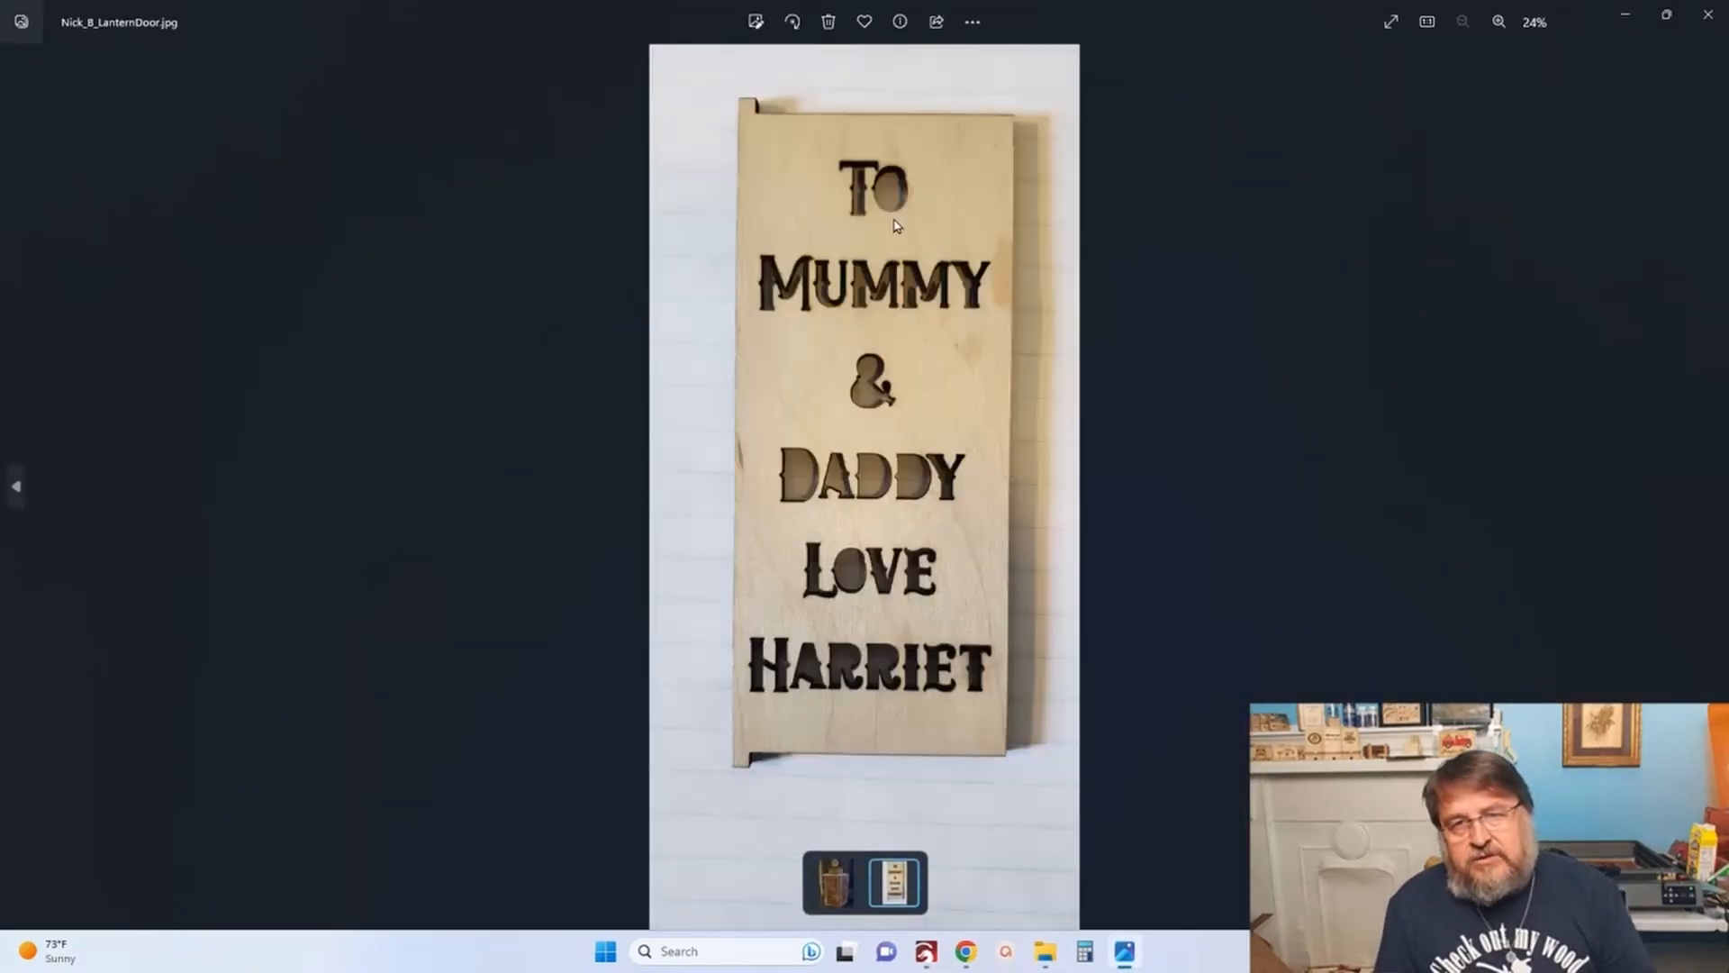
Step: Examine the cut-out lettering in the lantern door photo, and return to the LightBurn drawing
{"action": "scroll", "coordinate": [900, 200], "scroll_direction": "up", "scroll_amount": 5}
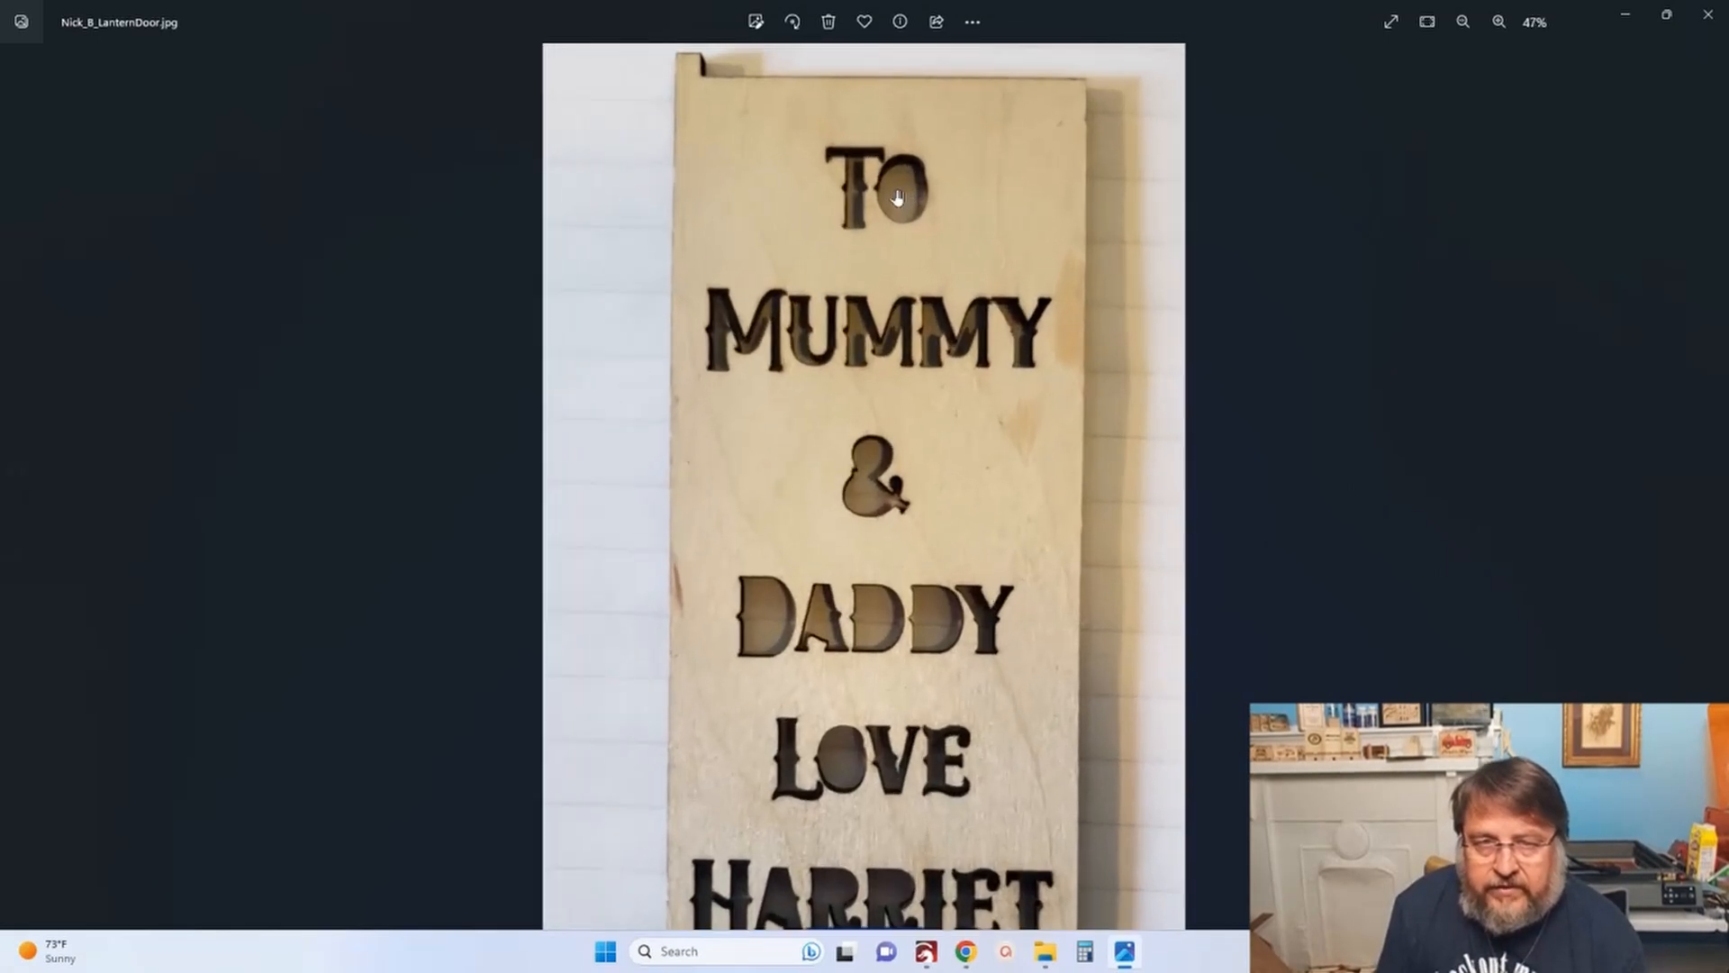
{"action": "scroll", "coordinate": [892, 748], "scroll_direction": "down", "scroll_amount": 4}
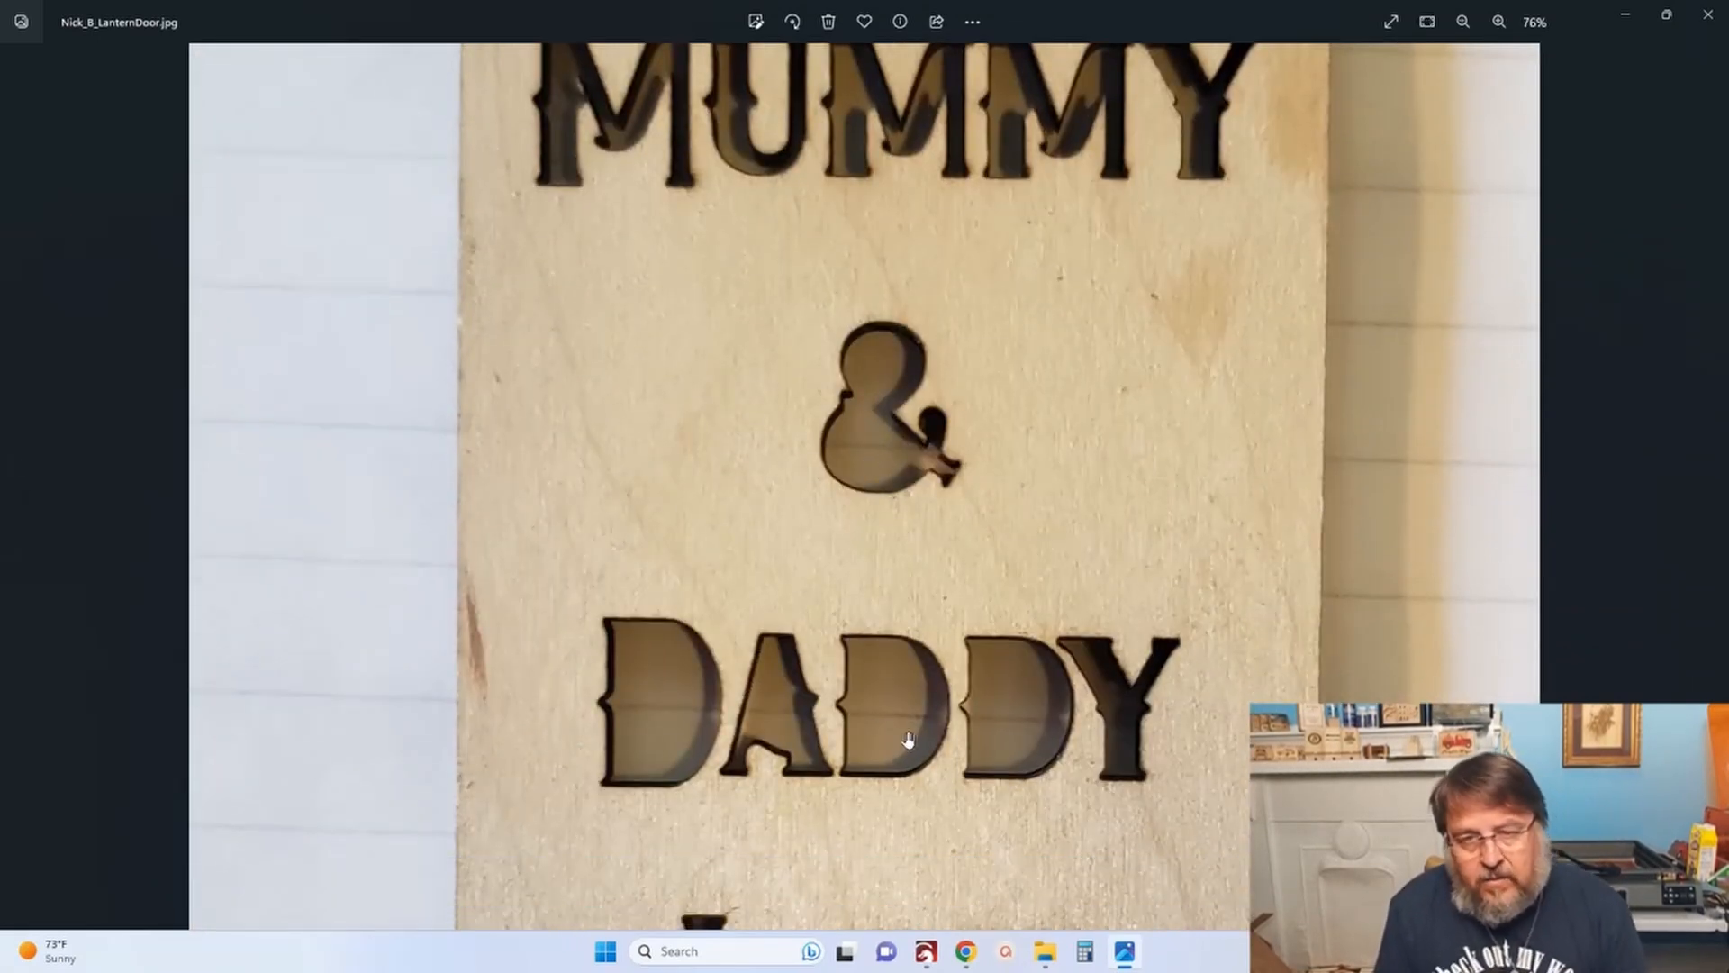
{"action": "left_click", "coordinate": [1698, 23]}
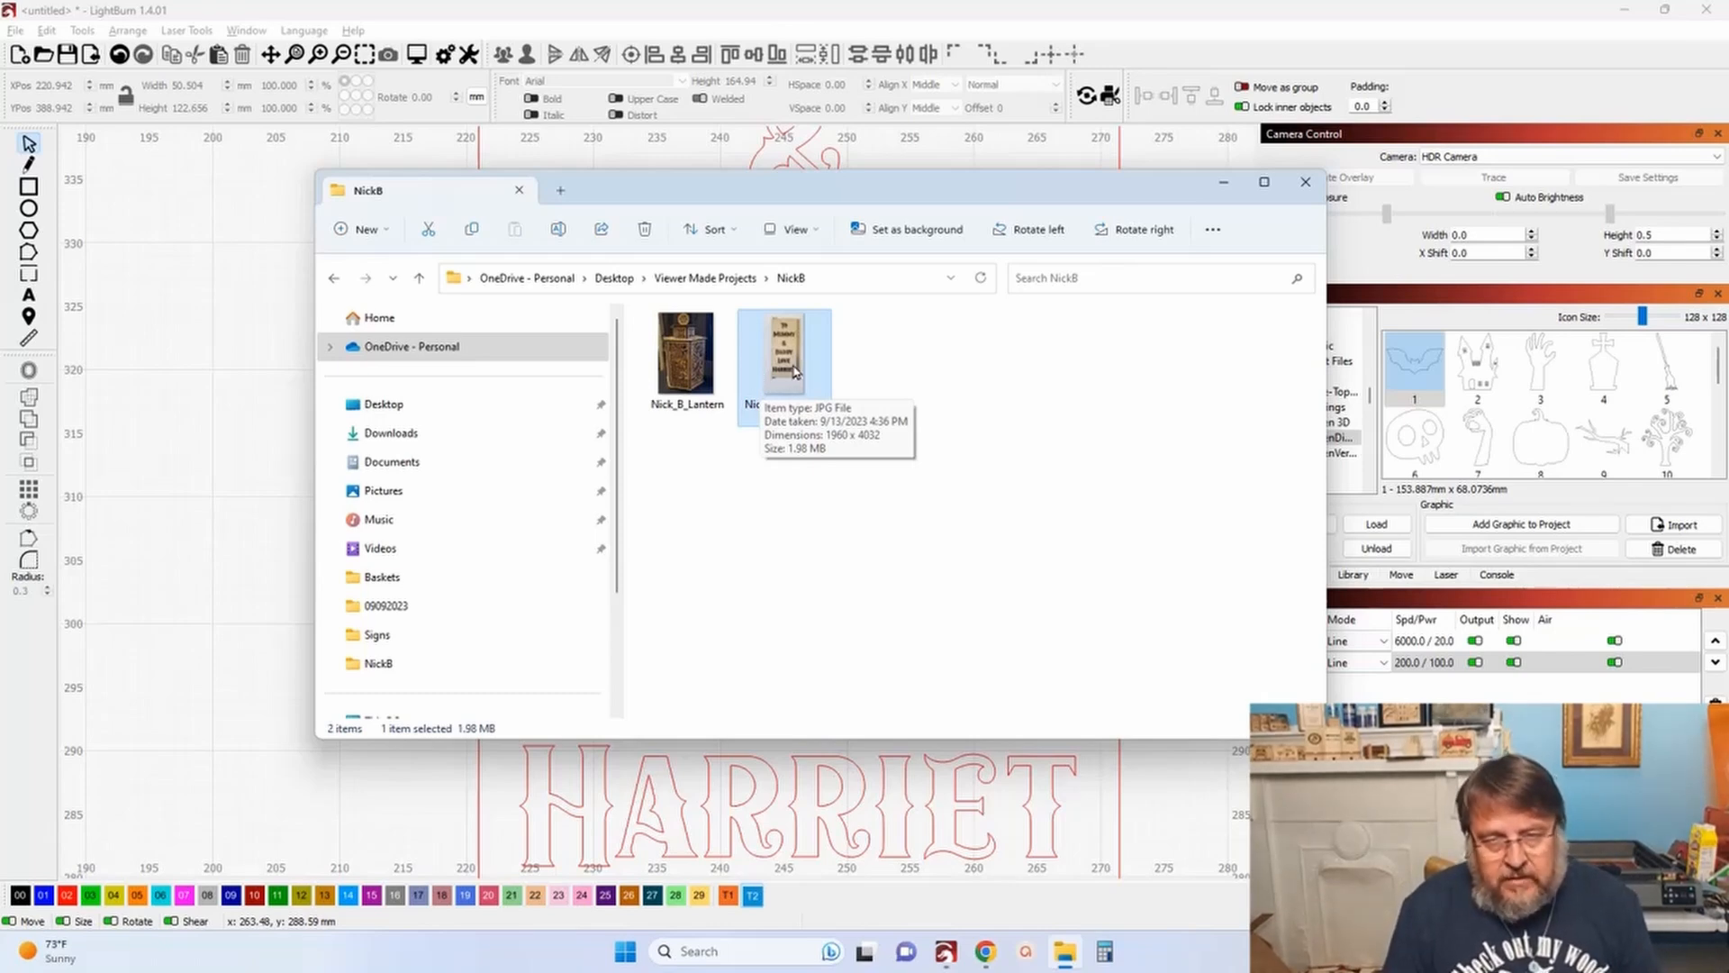
{"action": "left_click", "coordinate": [1307, 186]}
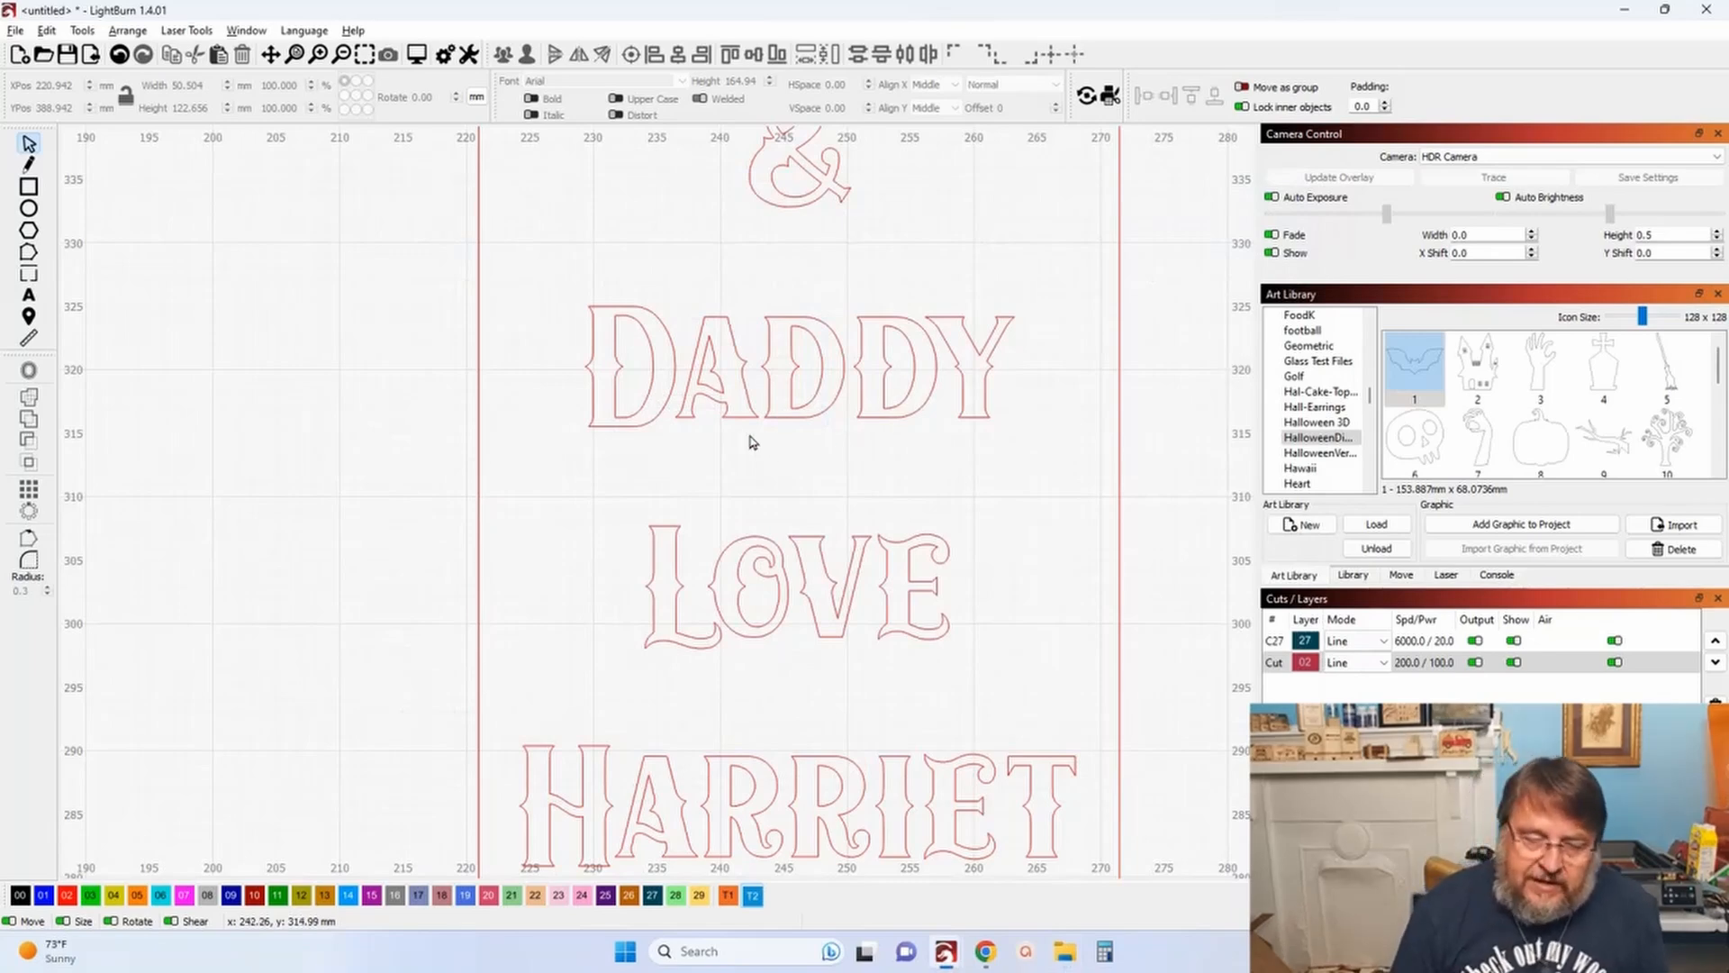
Step: Examine the door's lettering, especially the closed inner shapes of the D and A in DADDY
{"action": "scroll", "coordinate": [746, 486], "scroll_direction": "down", "scroll_amount": 4}
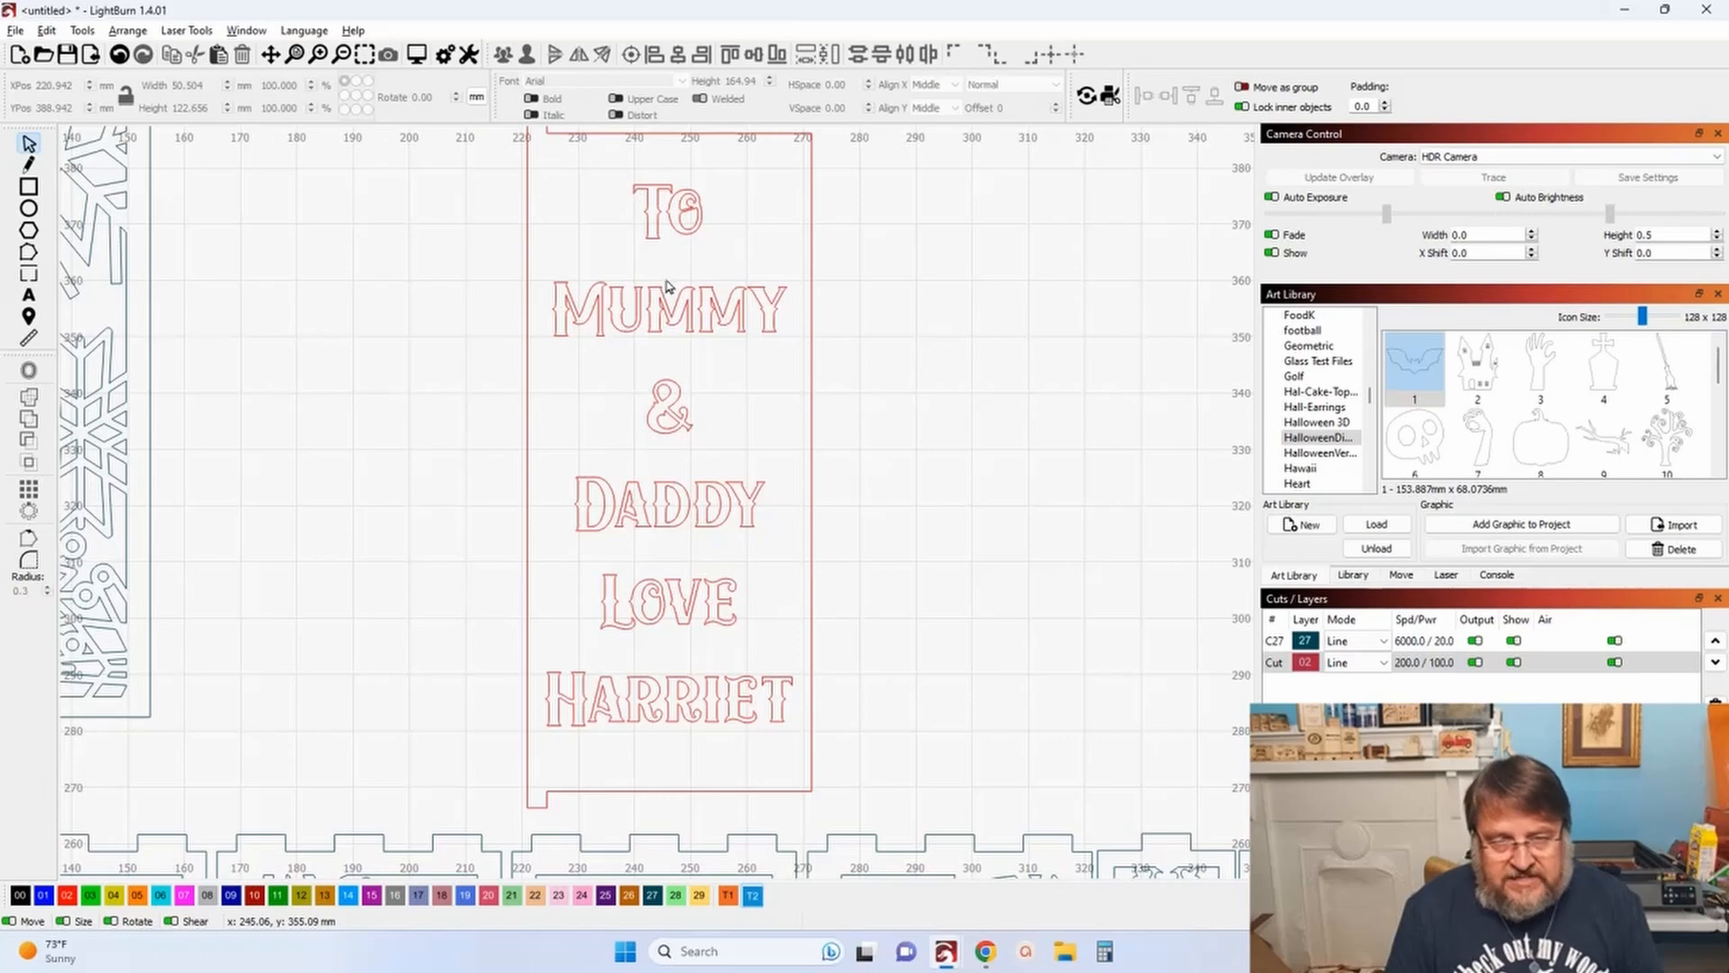
{"action": "left_click_drag", "start_coordinate": [371, 415], "coordinate": [710, 451]}
{"action": "left_click_drag", "start_coordinate": [966, 434], "coordinate": [696, 475]}
{"action": "scroll", "coordinate": [795, 420], "scroll_direction": "up", "scroll_amount": 2}
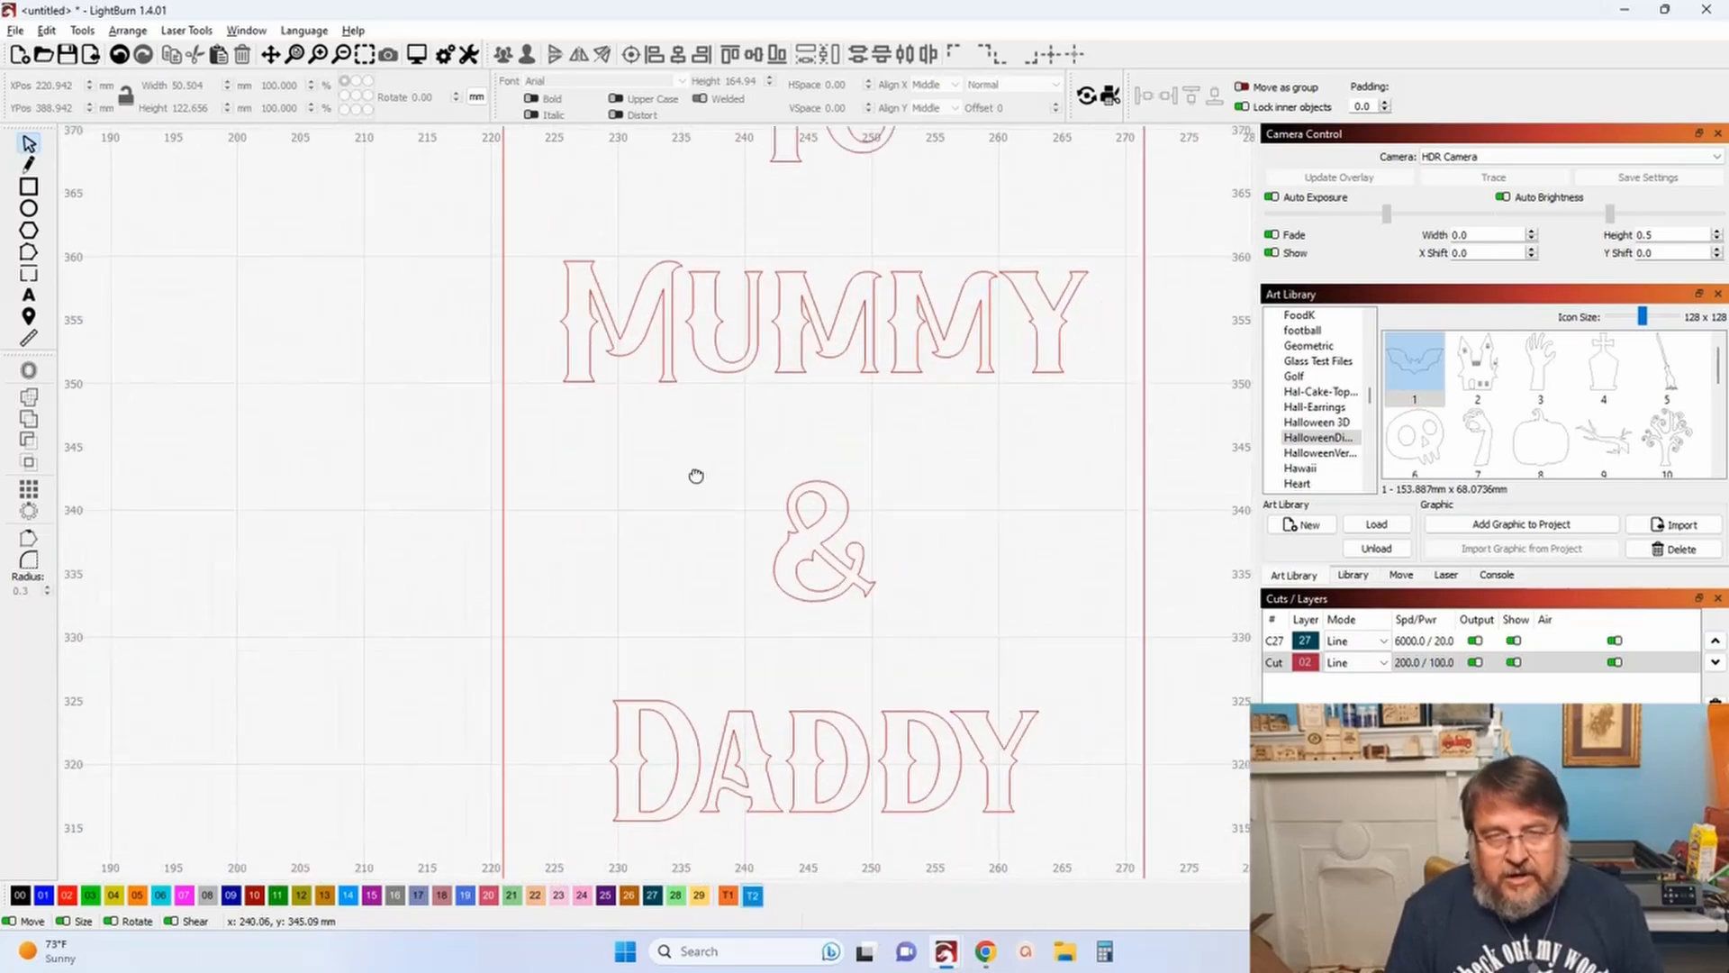
{"action": "scroll", "coordinate": [696, 475], "scroll_direction": "down", "scroll_amount": 2}
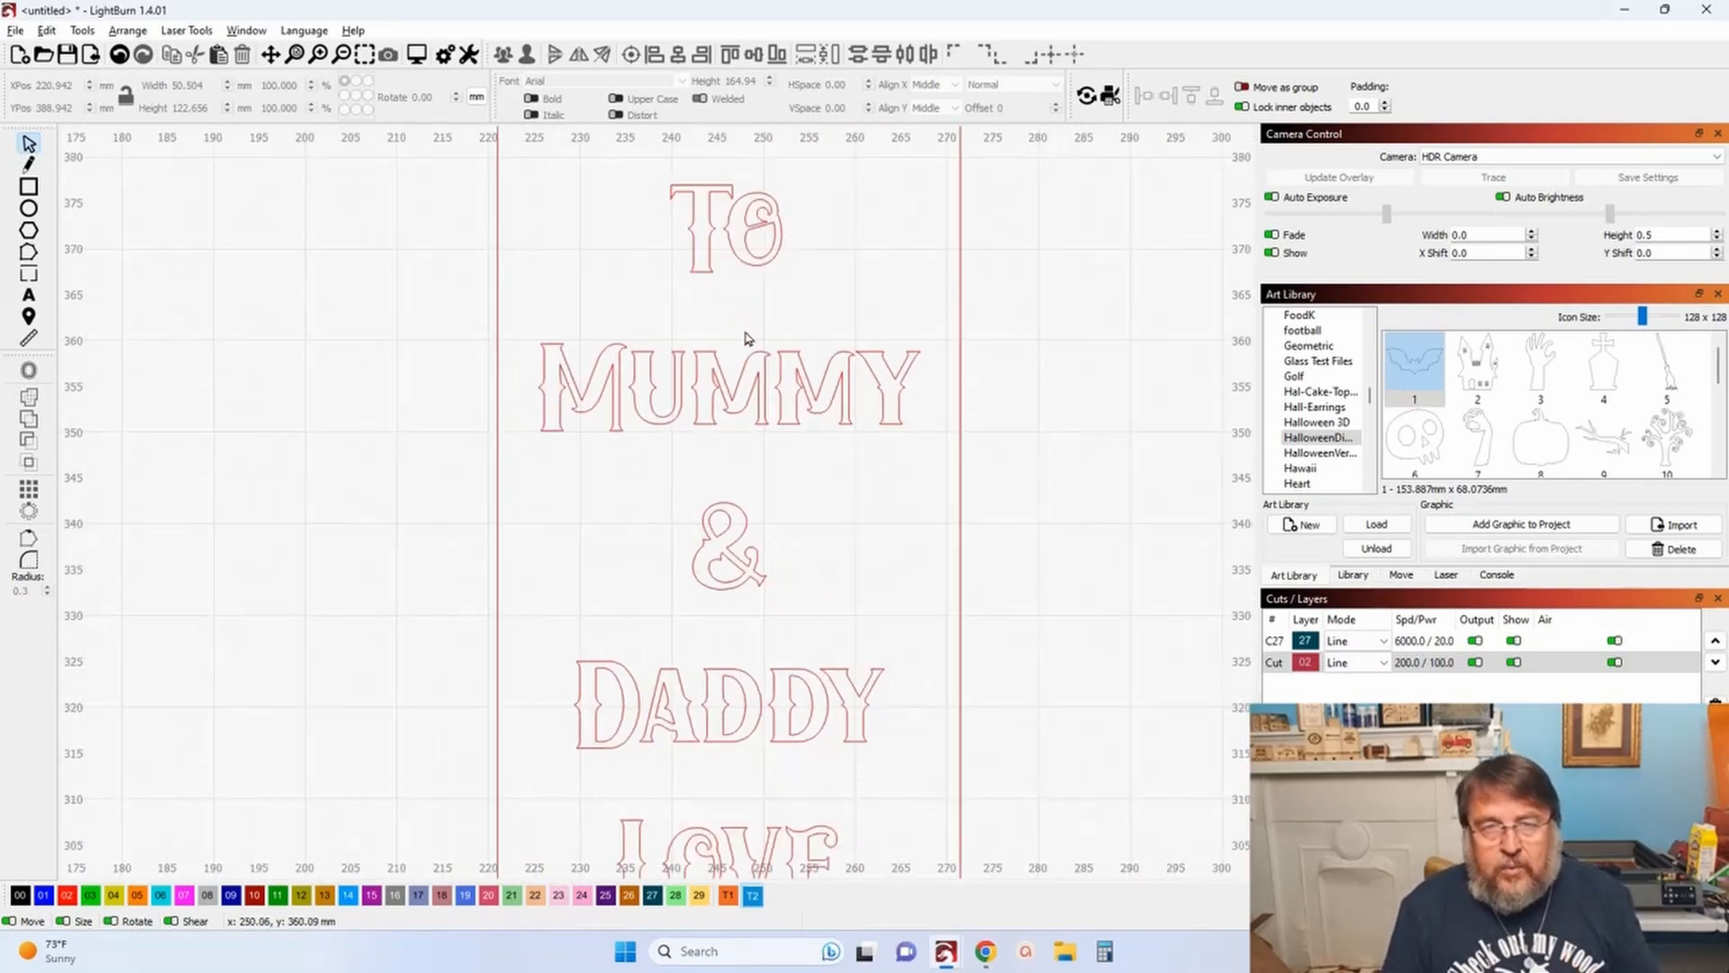
{"action": "left_click_drag", "start_coordinate": [654, 755], "coordinate": [652, 570]}
{"action": "scroll", "coordinate": [652, 570], "scroll_direction": "up", "scroll_amount": 5}
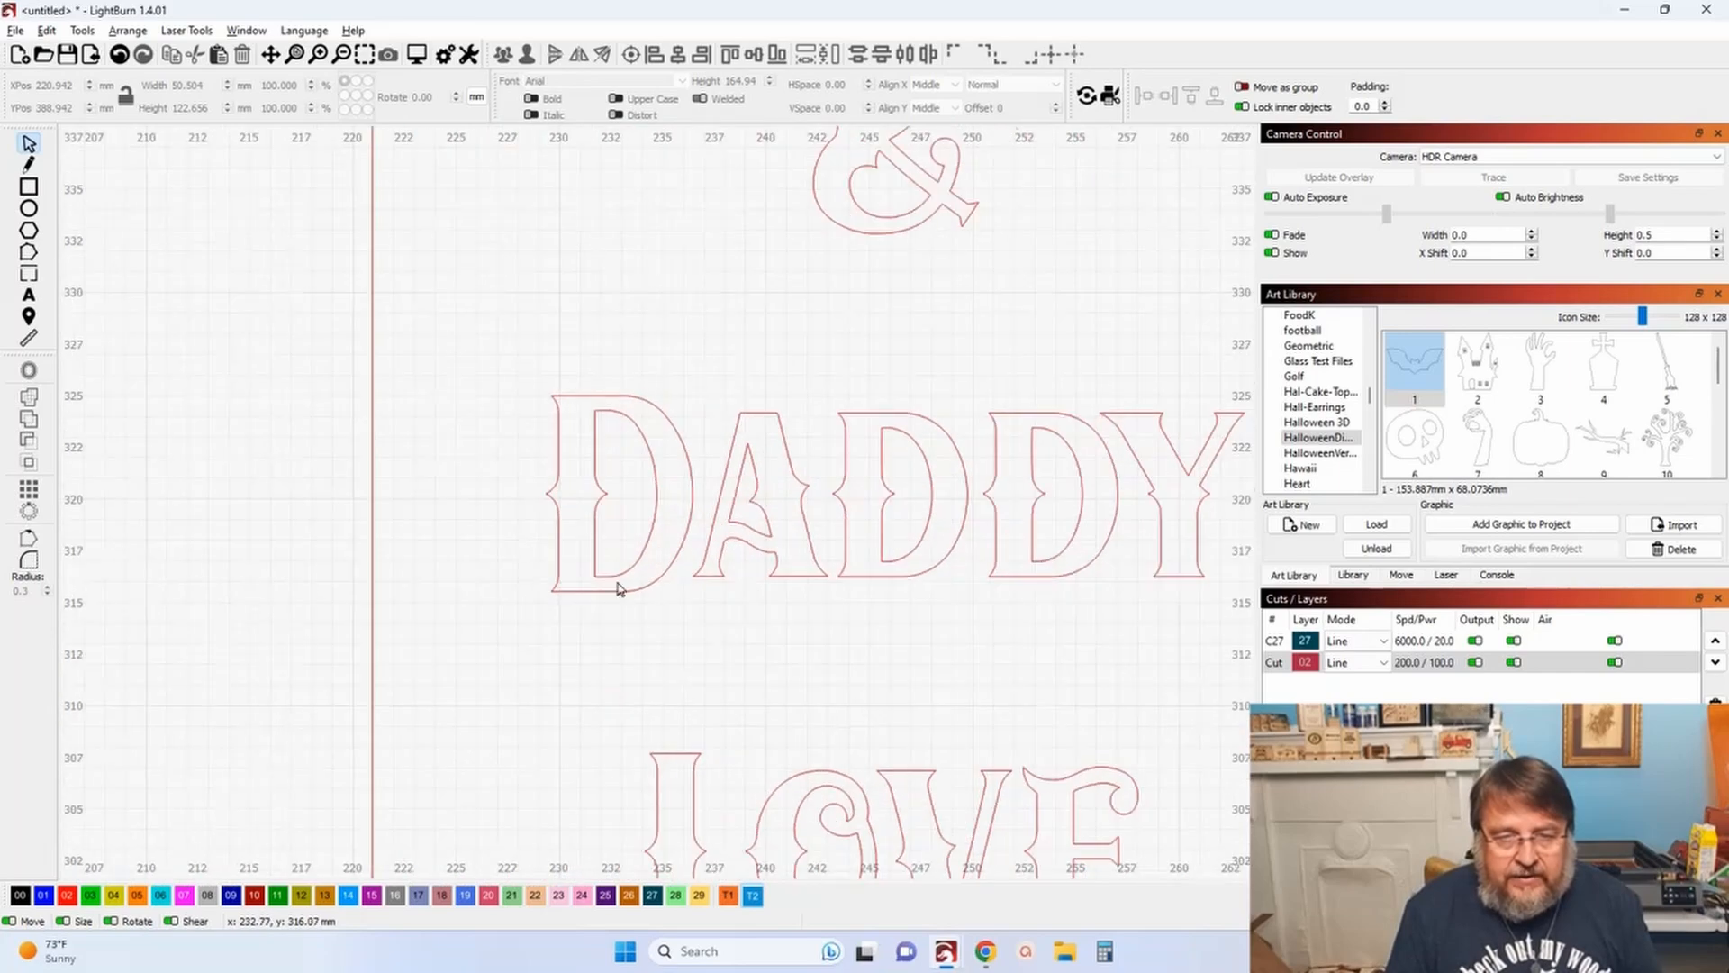
{"action": "left_click_drag", "start_coordinate": [606, 744], "coordinate": [608, 766]}
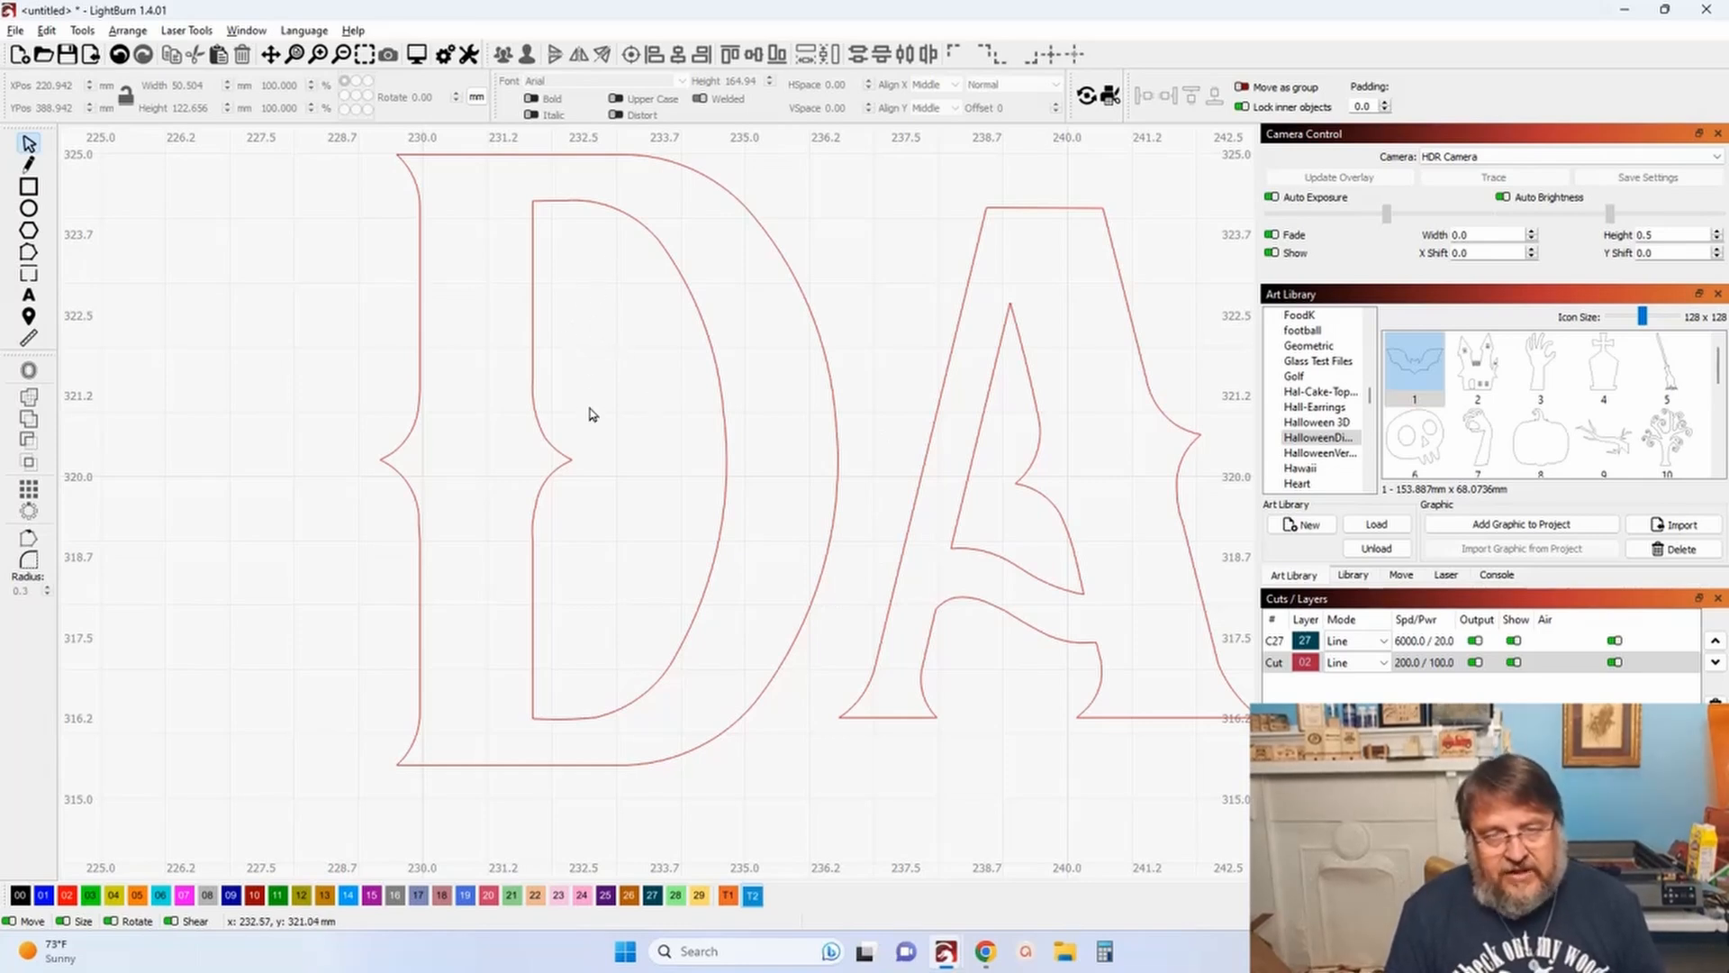
{"action": "left_click_drag", "start_coordinate": [610, 412], "coordinate": [497, 505]}
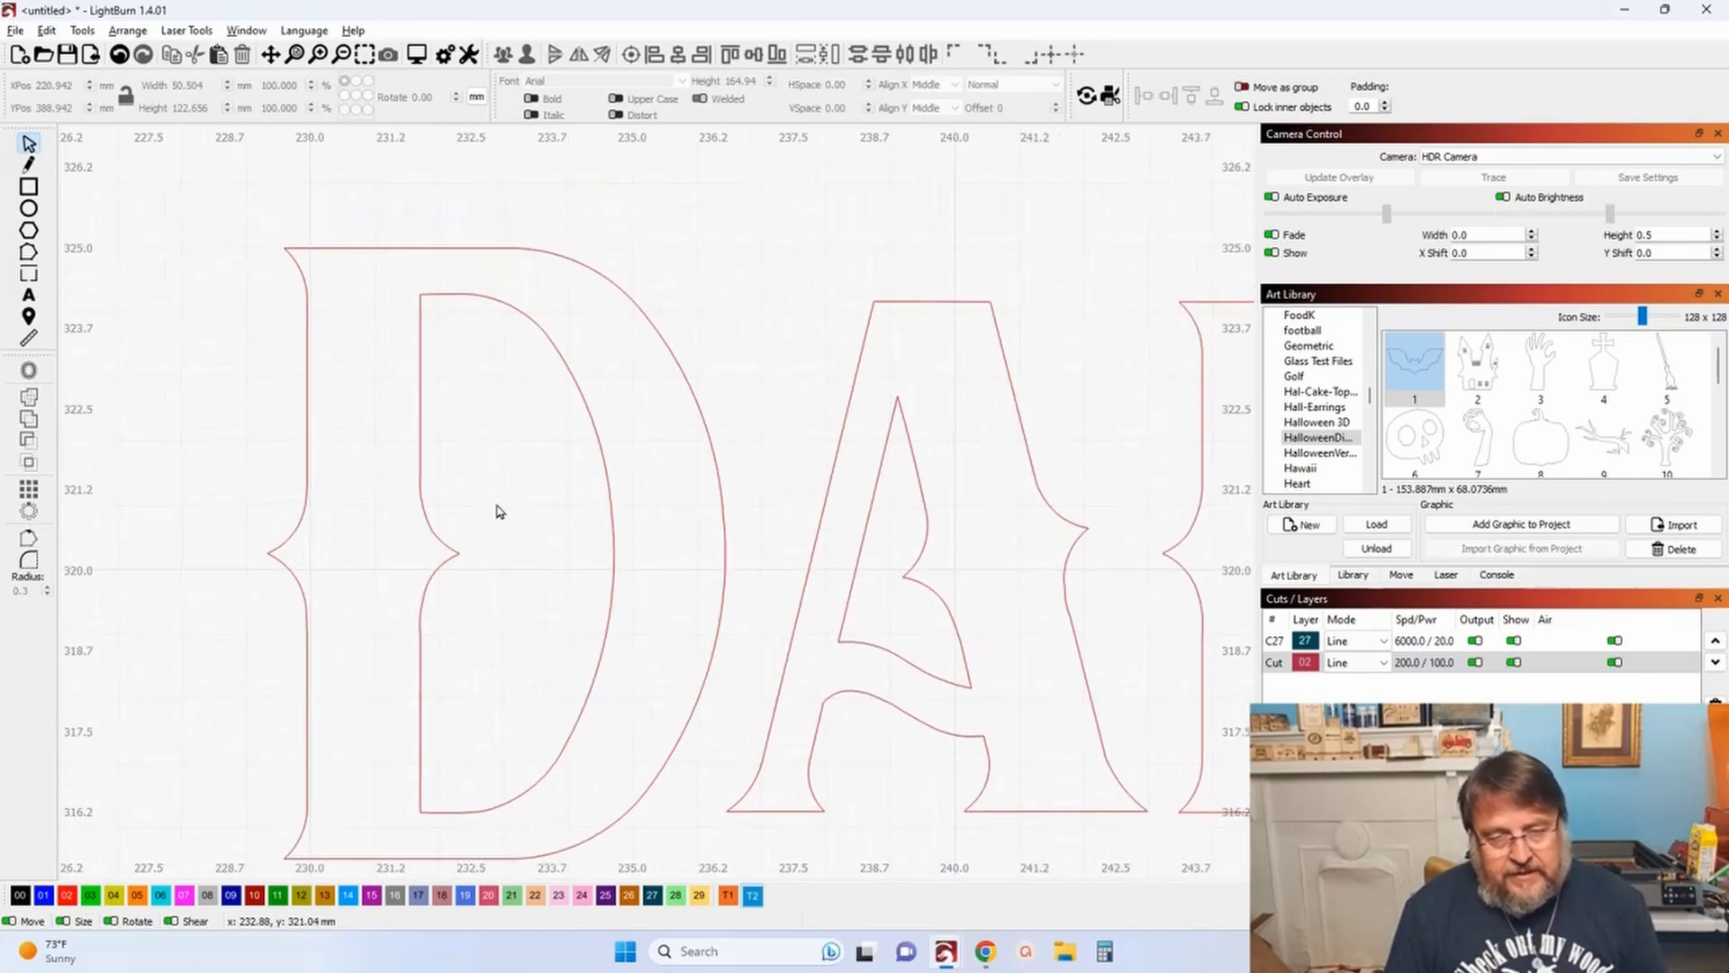
{"action": "scroll", "coordinate": [672, 571], "scroll_direction": "down", "scroll_amount": 3}
{"action": "scroll", "coordinate": [1108, 544], "scroll_direction": "up", "scroll_amount": 2}
{"action": "scroll", "coordinate": [1023, 571], "scroll_direction": "down", "scroll_amount": 2}
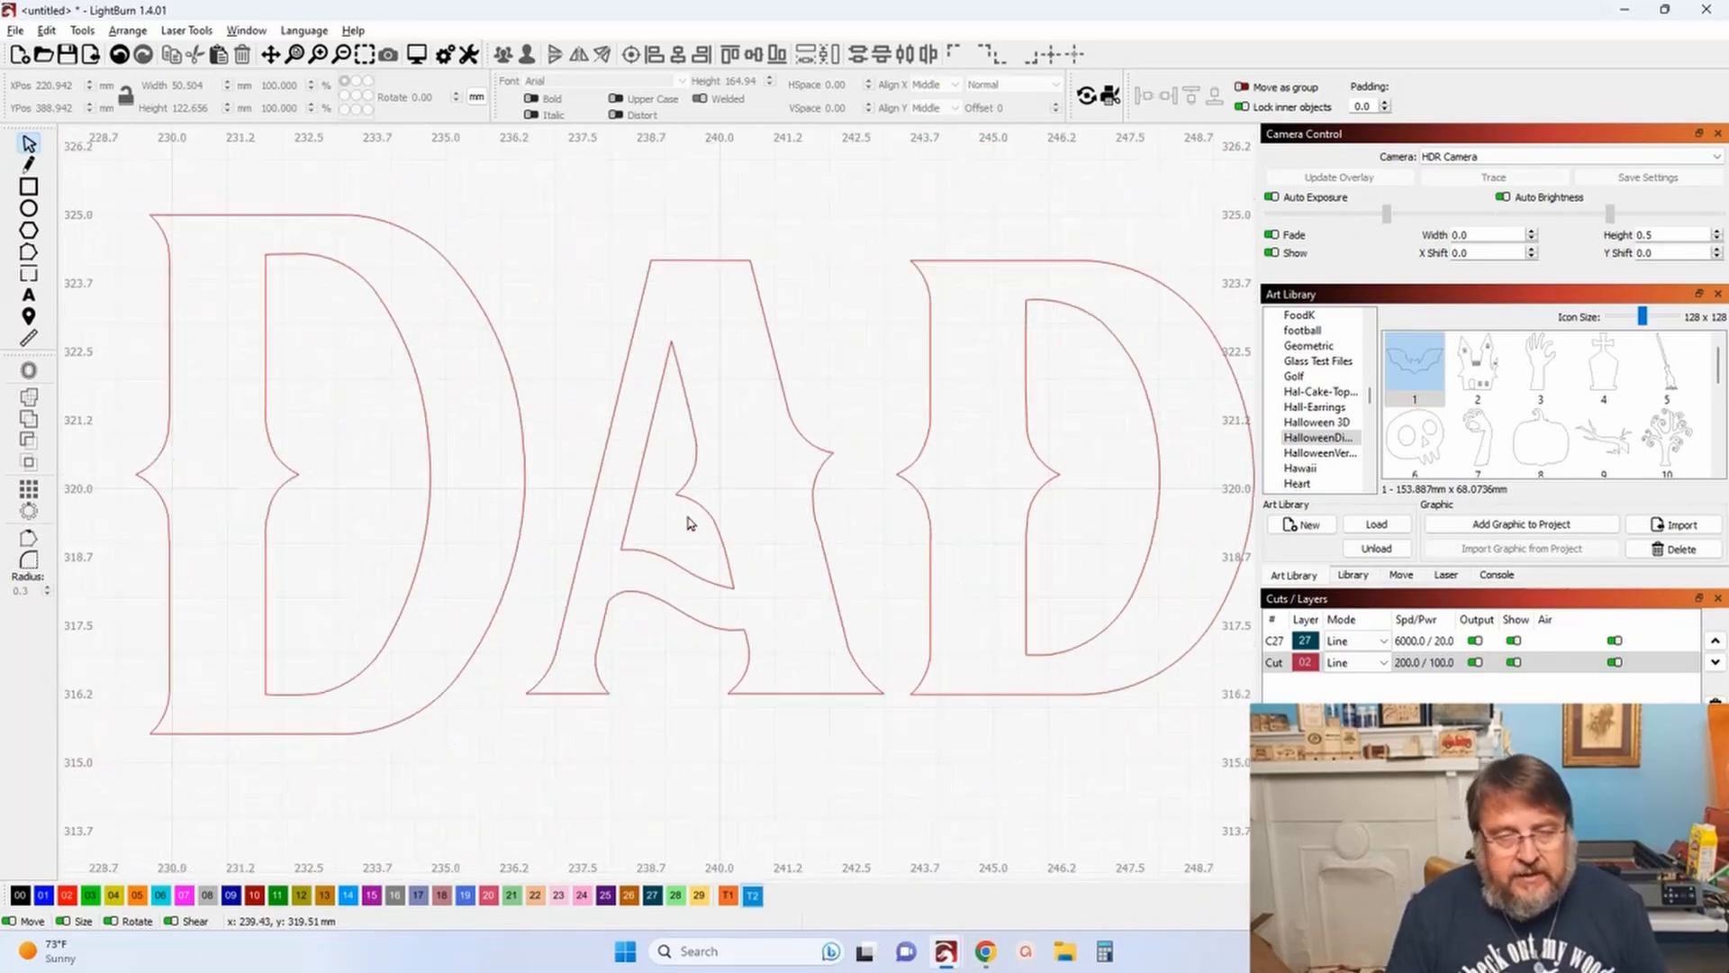
{"action": "scroll", "coordinate": [490, 564], "scroll_direction": "down", "scroll_amount": 4}
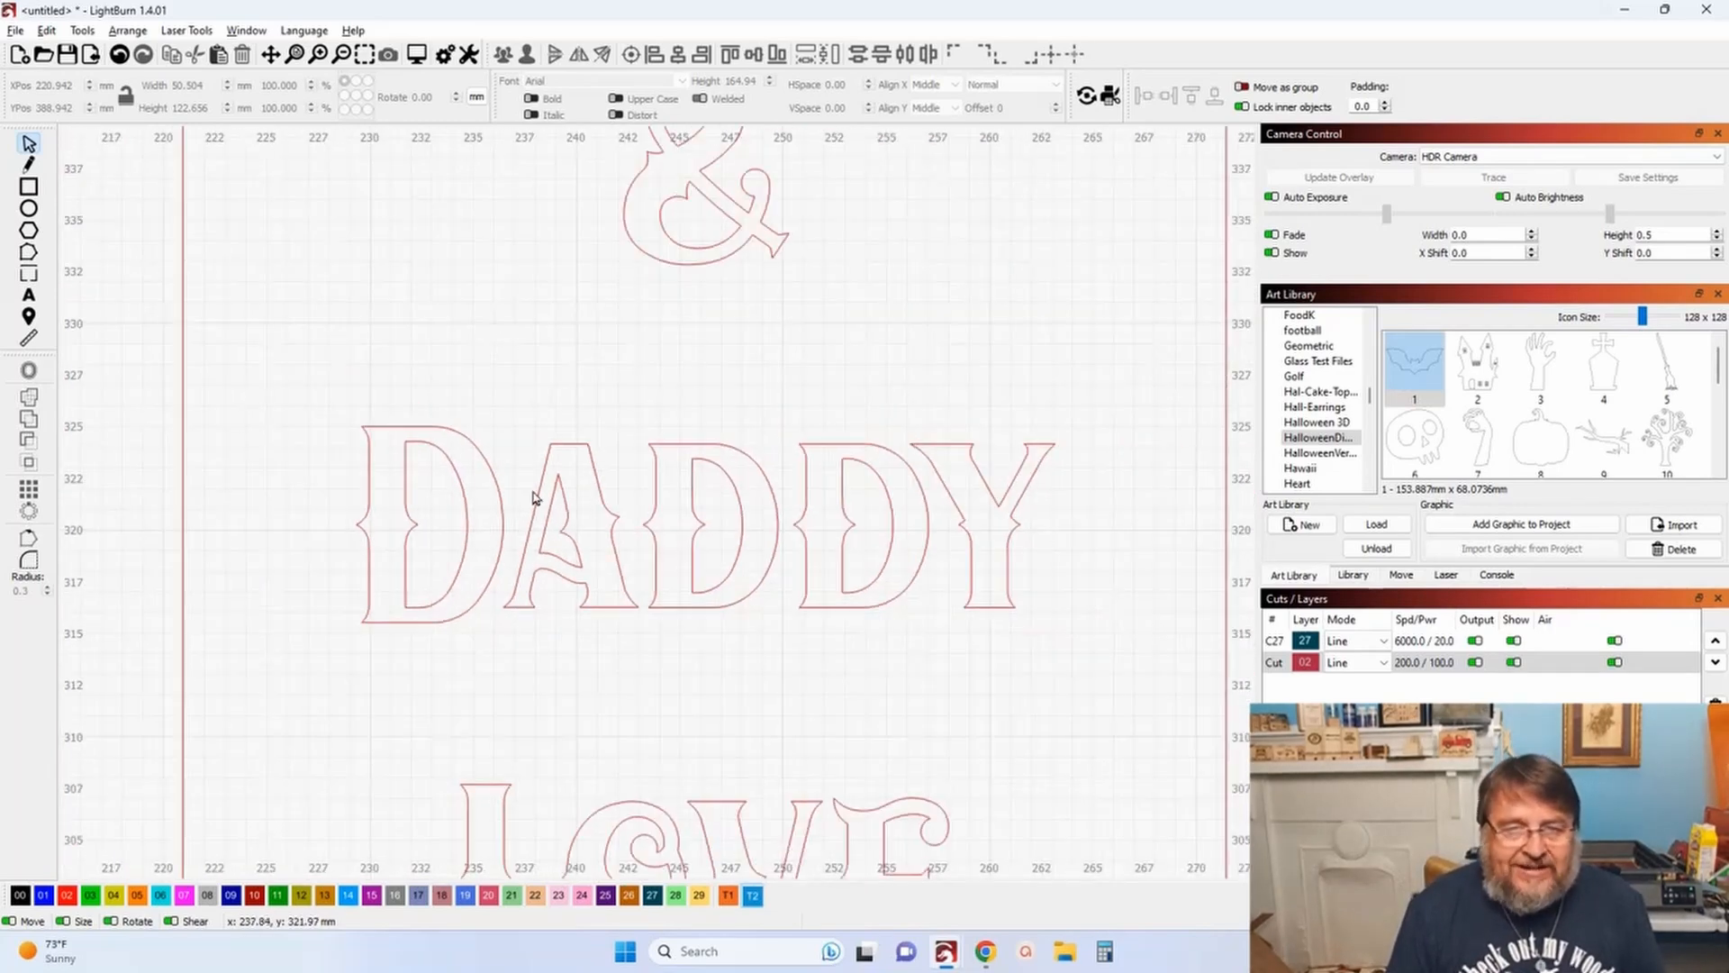
Step: Compare the letter outlines in MUMMY, the ampersand and DADDY to find enclosed areas that need support
{"action": "left_click_drag", "start_coordinate": [533, 495], "coordinate": [516, 636]}
{"action": "scroll", "coordinate": [687, 343], "scroll_direction": "up", "scroll_amount": 5}
{"action": "scroll", "coordinate": [682, 465], "scroll_direction": "down", "scroll_amount": 1}
{"action": "scroll", "coordinate": [660, 714], "scroll_direction": "down", "scroll_amount": 5}
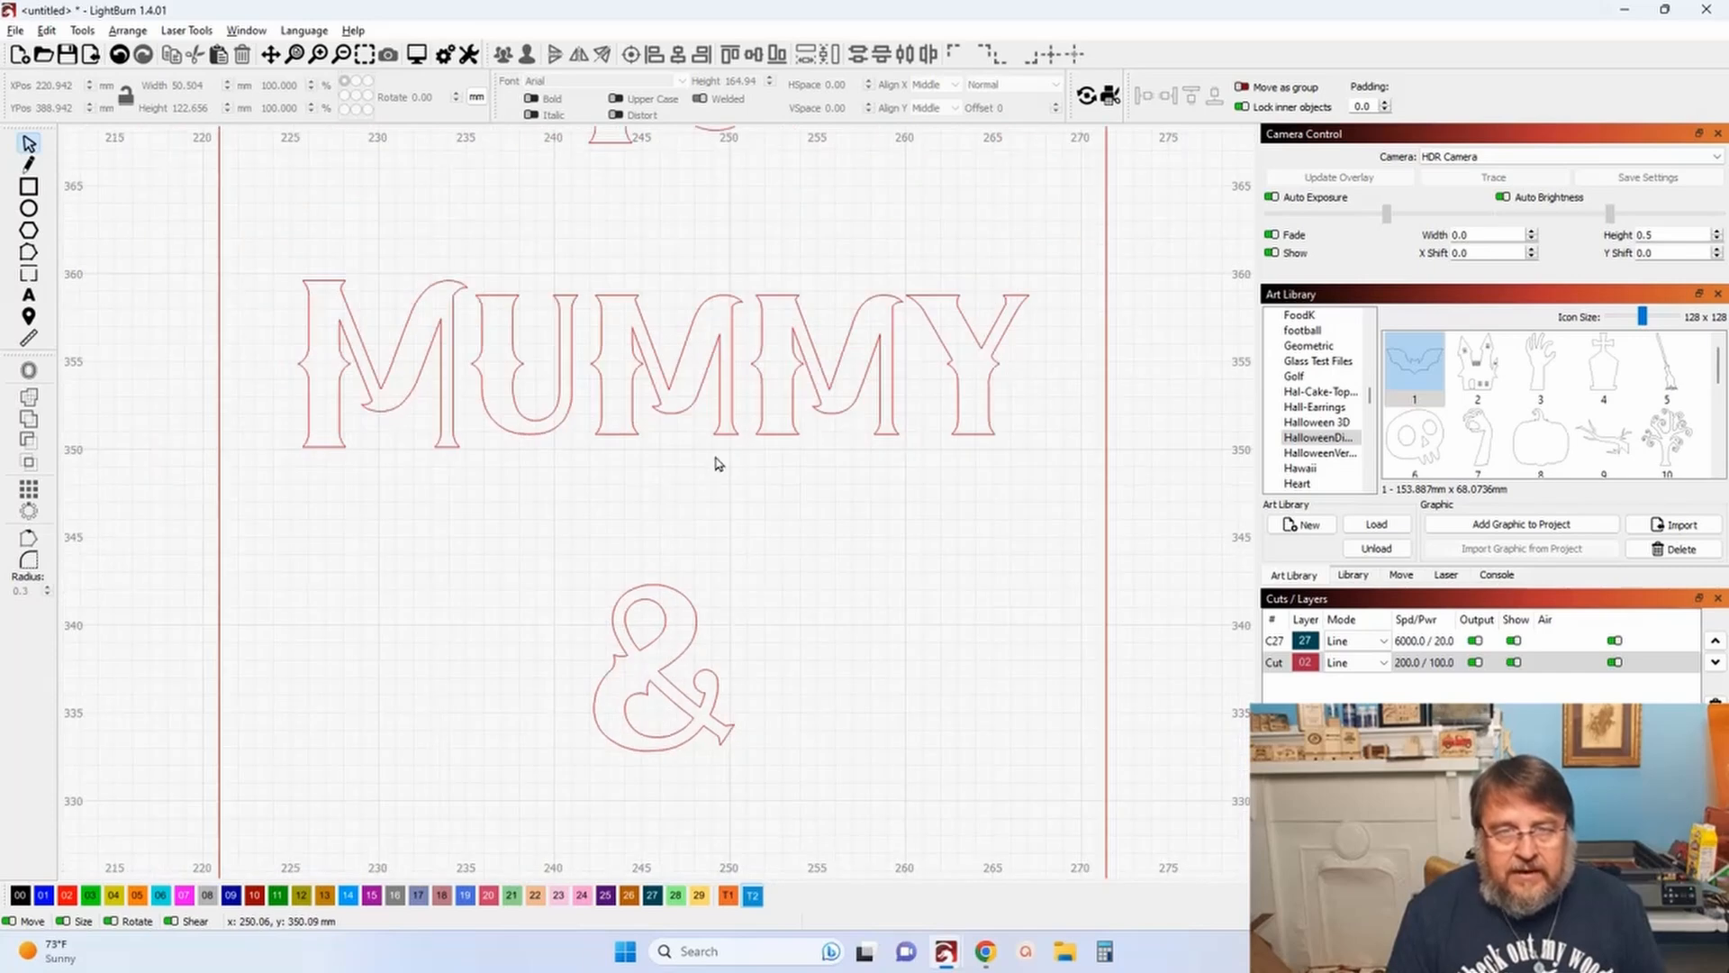
{"action": "scroll", "coordinate": [720, 428], "scroll_direction": "down", "scroll_amount": 3}
{"action": "scroll", "coordinate": [702, 291], "scroll_direction": "up", "scroll_amount": 7}
{"action": "scroll", "coordinate": [703, 293], "scroll_direction": "down", "scroll_amount": 8}
{"action": "left_click_drag", "start_coordinate": [672, 429], "coordinate": [718, 284]}
{"action": "scroll", "coordinate": [678, 454], "scroll_direction": "up", "scroll_amount": 6}
{"action": "left_click_drag", "start_coordinate": [671, 458], "coordinate": [651, 538]}
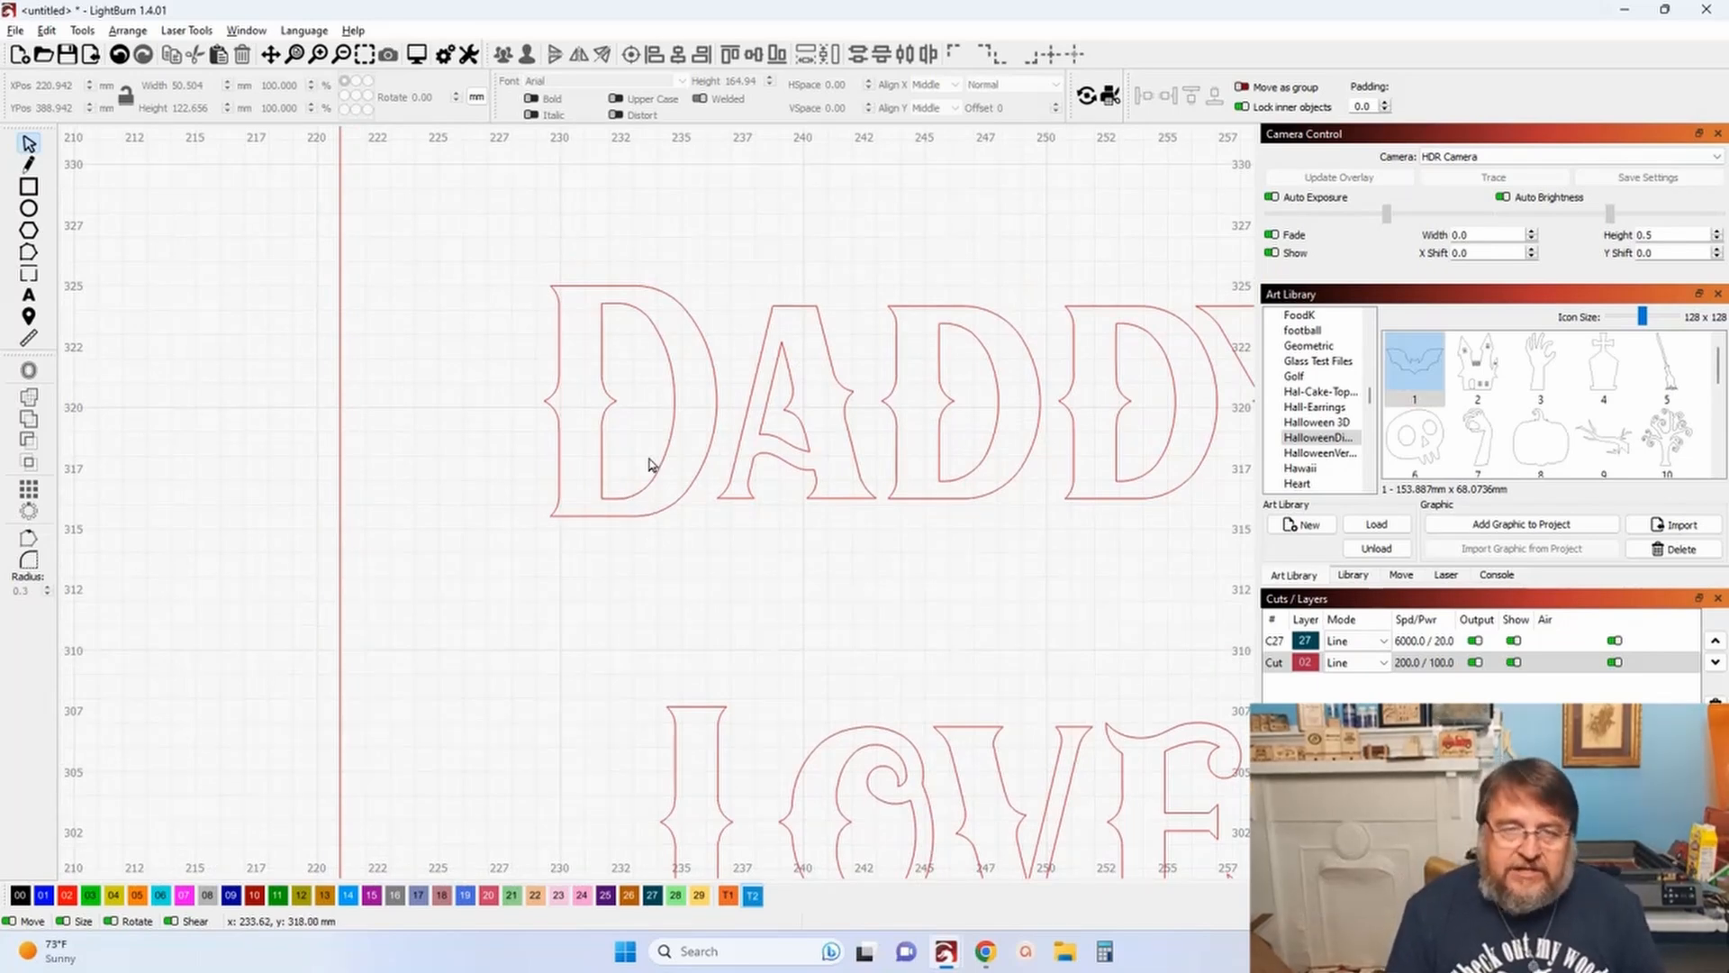
{"action": "scroll", "coordinate": [650, 465], "scroll_direction": "up", "scroll_amount": 4}
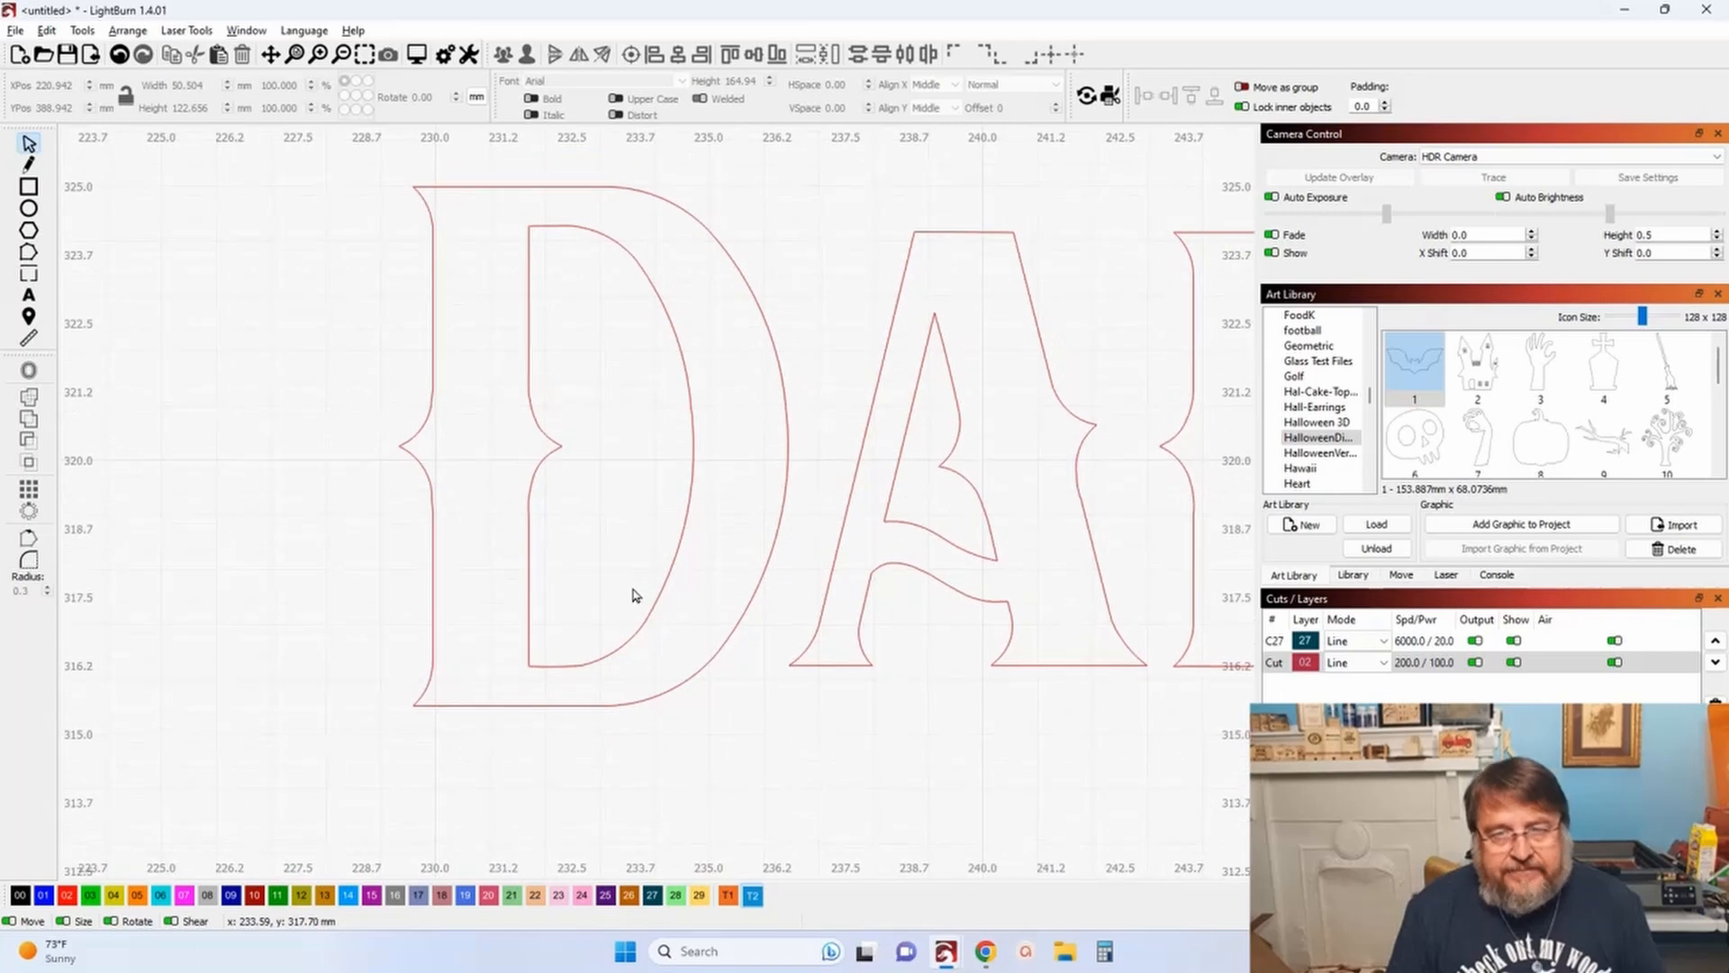
{"action": "scroll", "coordinate": [635, 594], "scroll_direction": "down", "scroll_amount": 1}
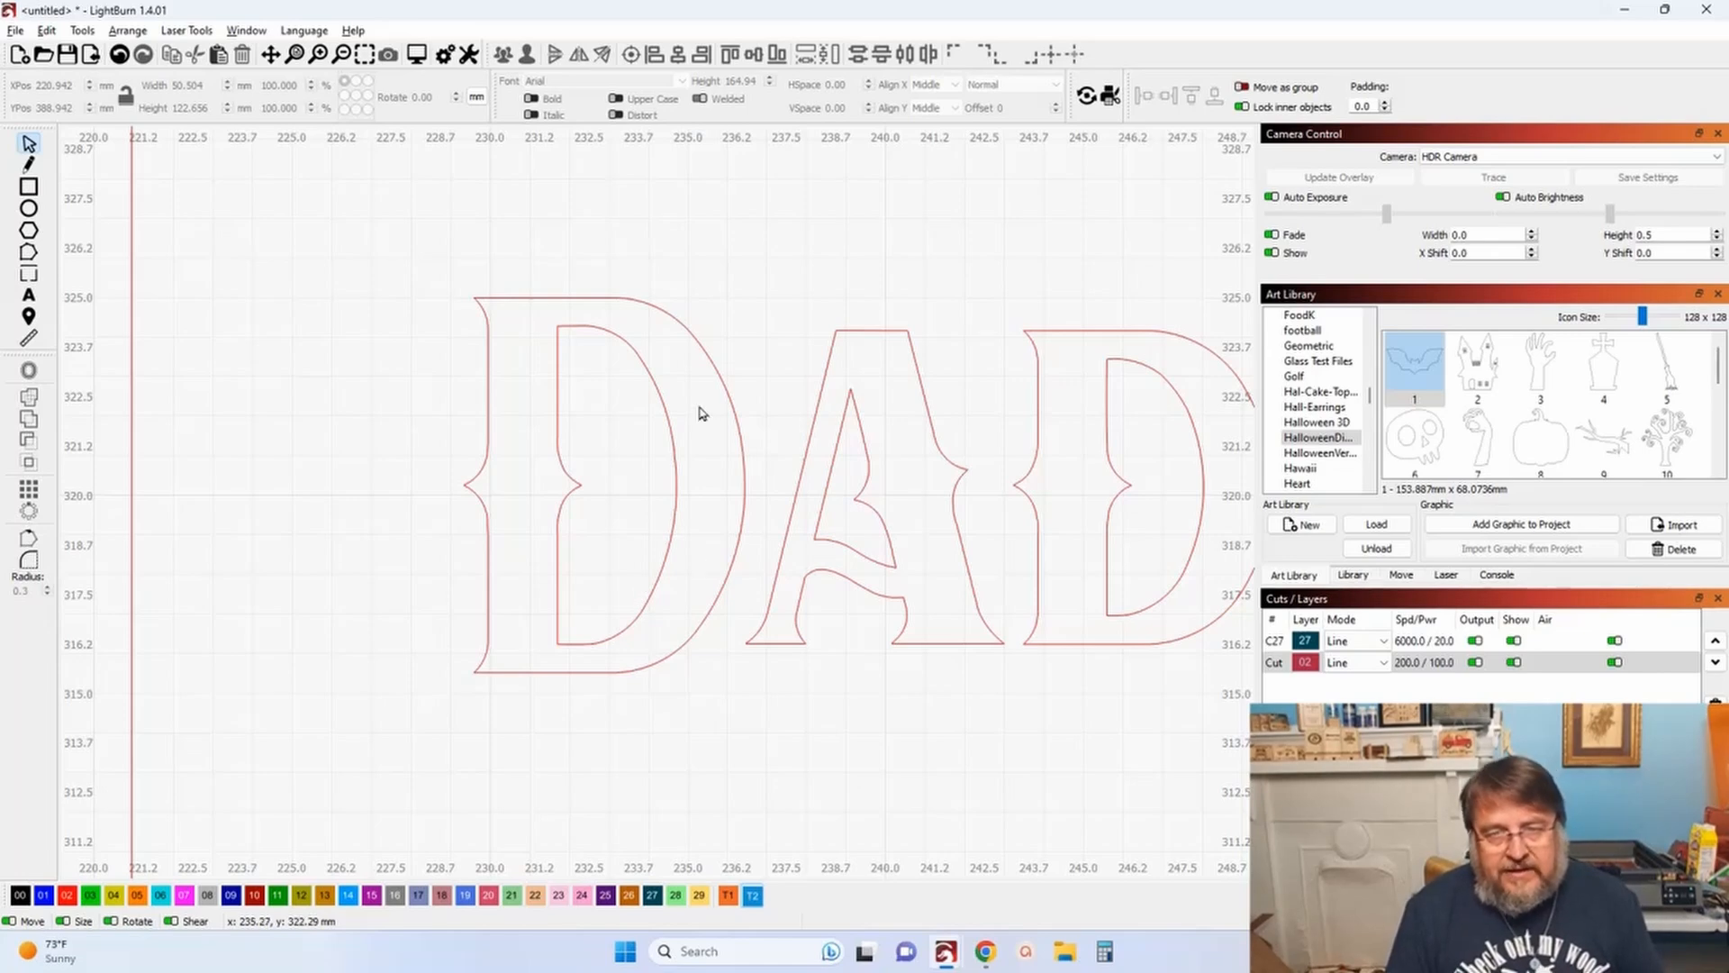
{"action": "scroll", "coordinate": [601, 331], "scroll_direction": "down", "scroll_amount": 5}
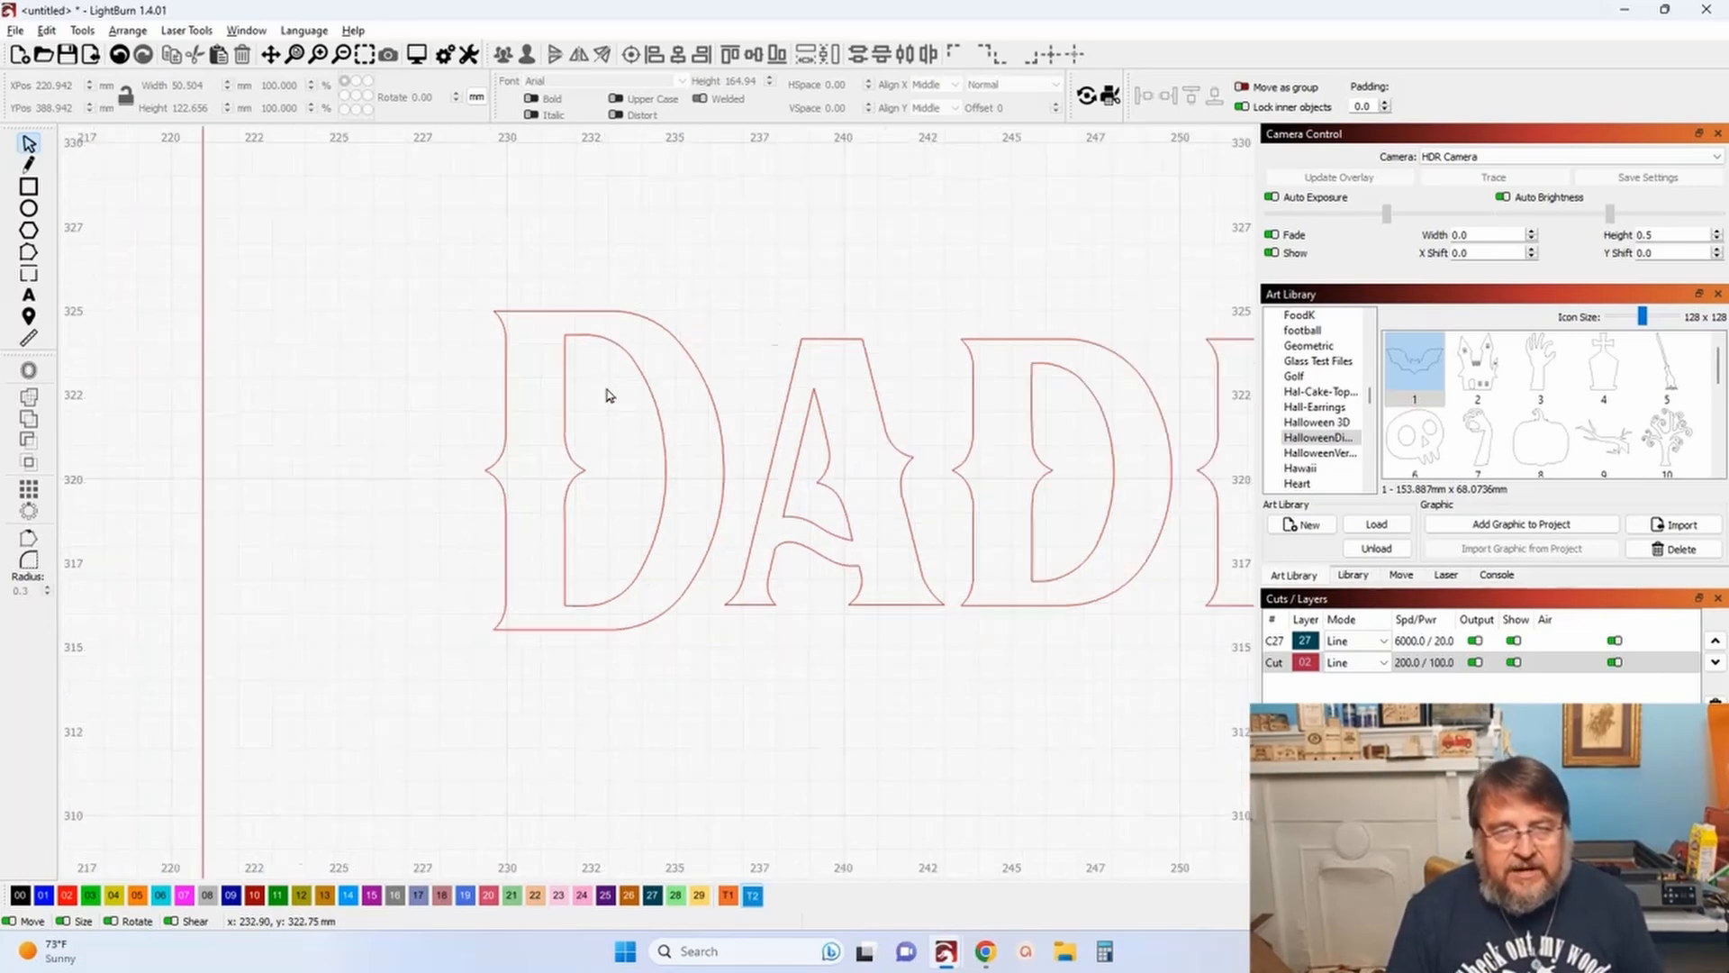
Step: Draw a thin vertical rectangle about 0.54 mm wide and 10.88 mm high through the first D of DADDY
{"action": "left_click_drag", "start_coordinate": [950, 494], "coordinate": [734, 549]}
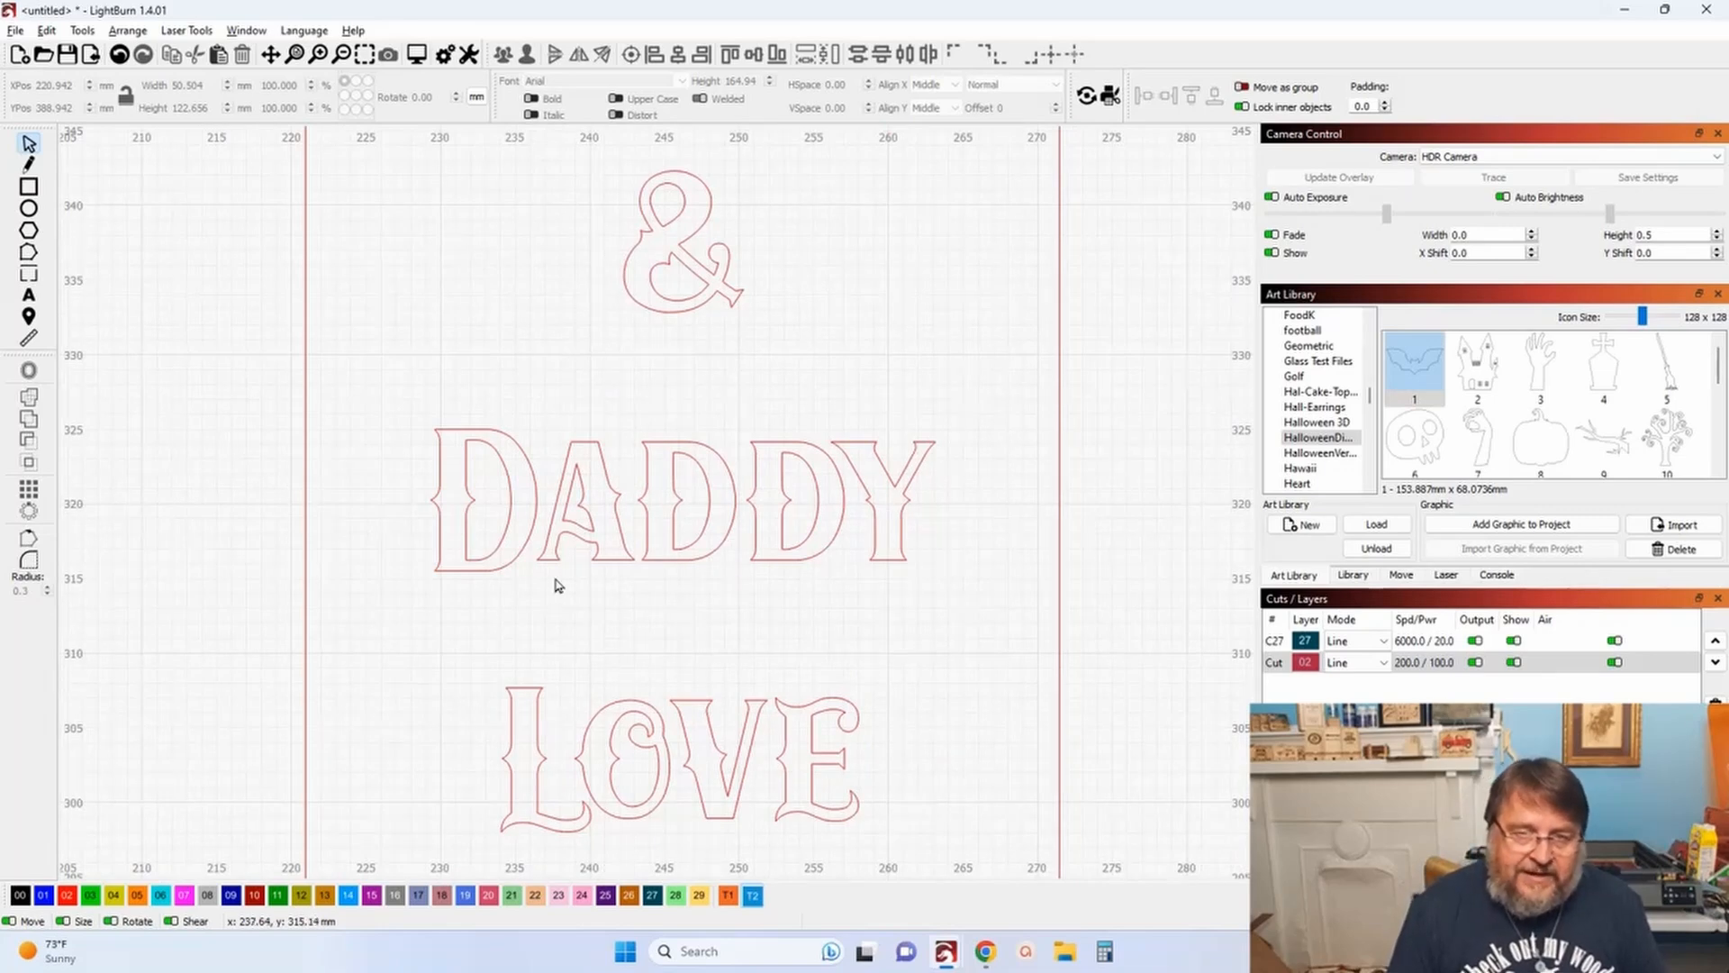
{"action": "scroll", "coordinate": [491, 504], "scroll_direction": "up", "scroll_amount": 2}
{"action": "scroll", "coordinate": [491, 505], "scroll_direction": "up", "scroll_amount": 2}
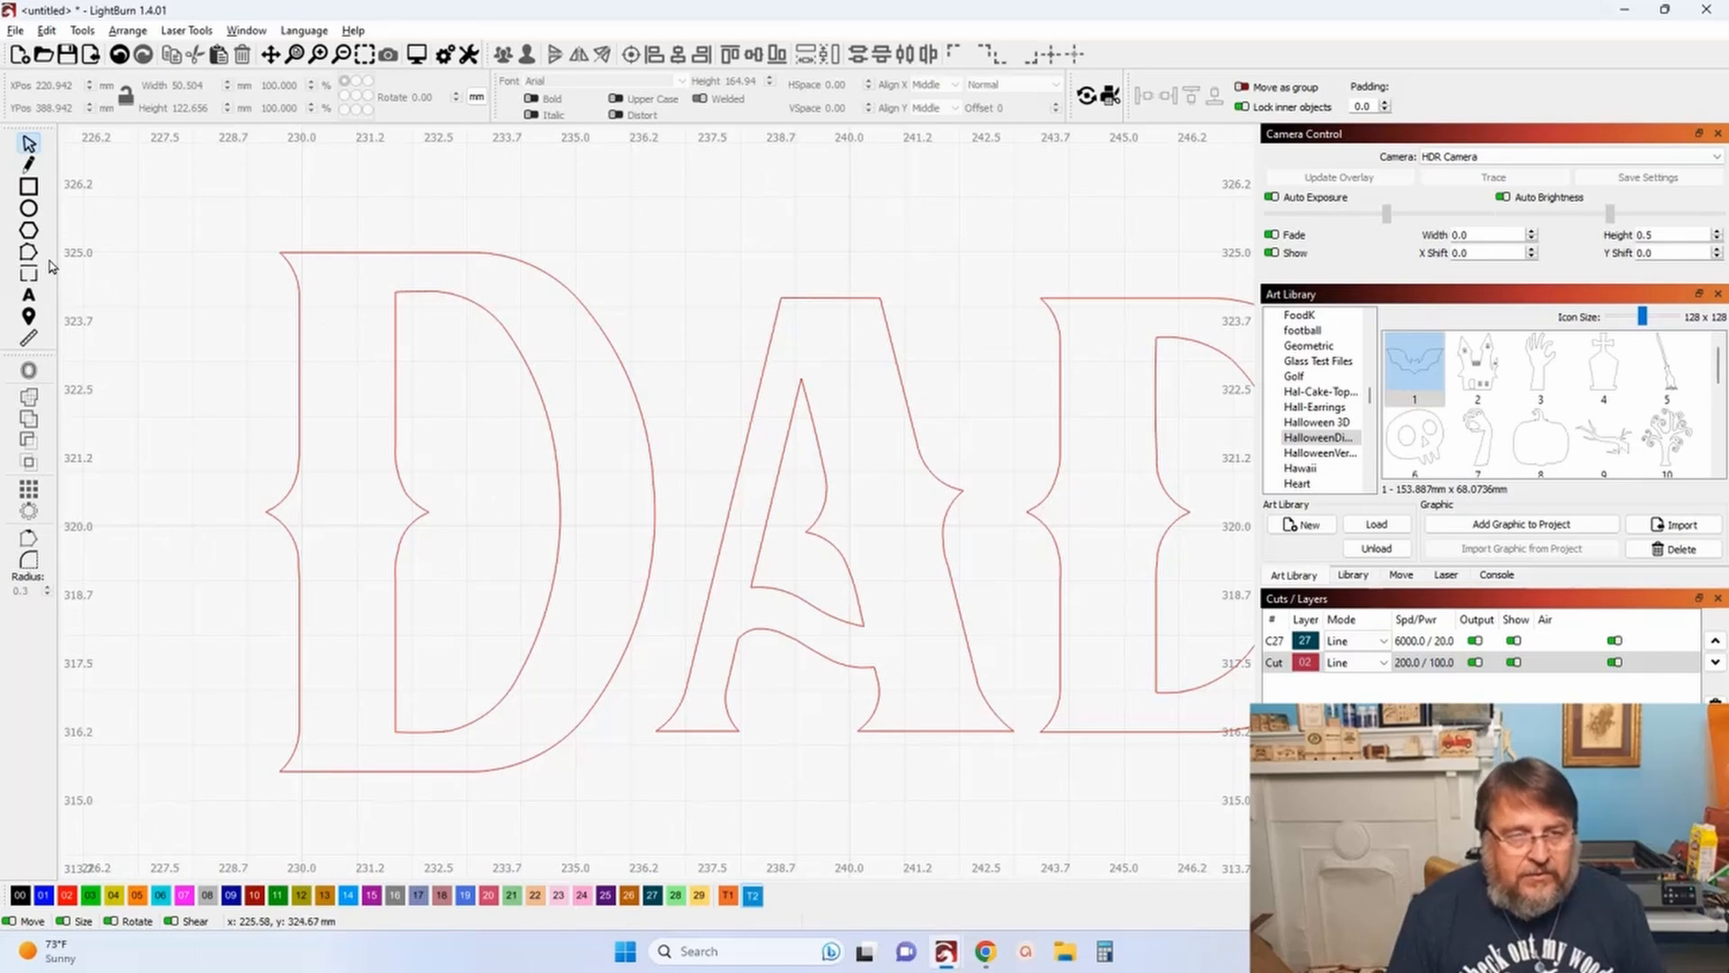
{"action": "left_click", "coordinate": [29, 186]}
{"action": "left_click_drag", "start_coordinate": [444, 199], "coordinate": [476, 798]}
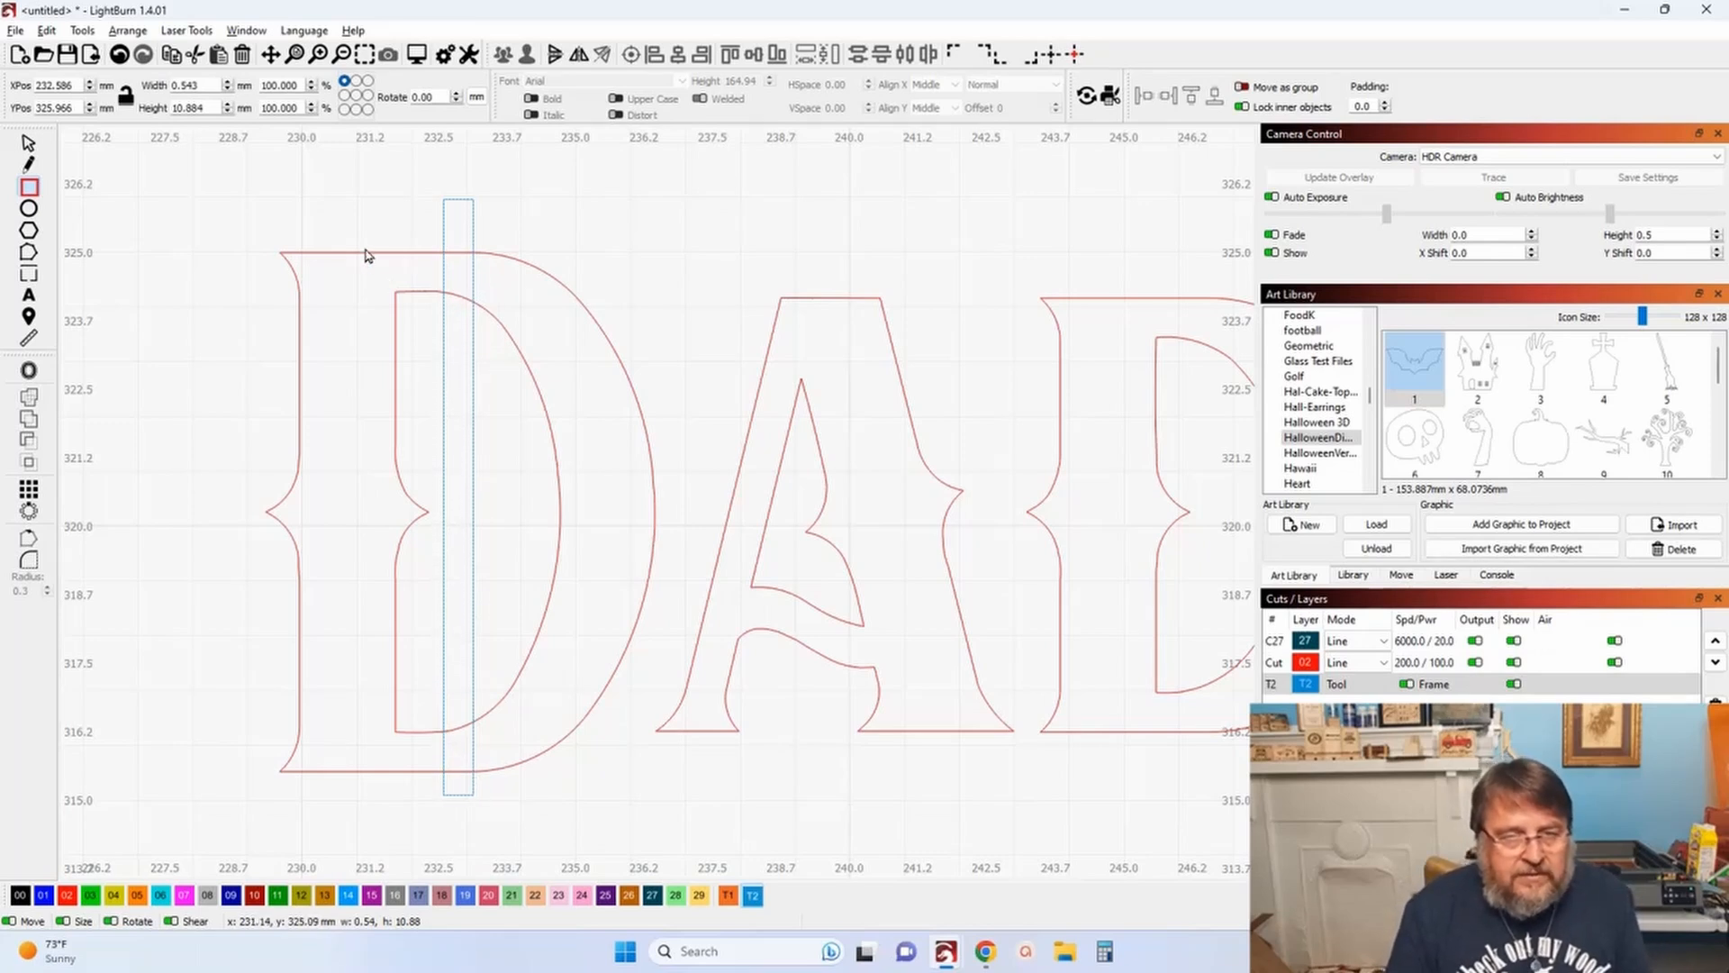
{"action": "left_click_drag", "start_coordinate": [363, 254], "coordinate": [363, 254]}
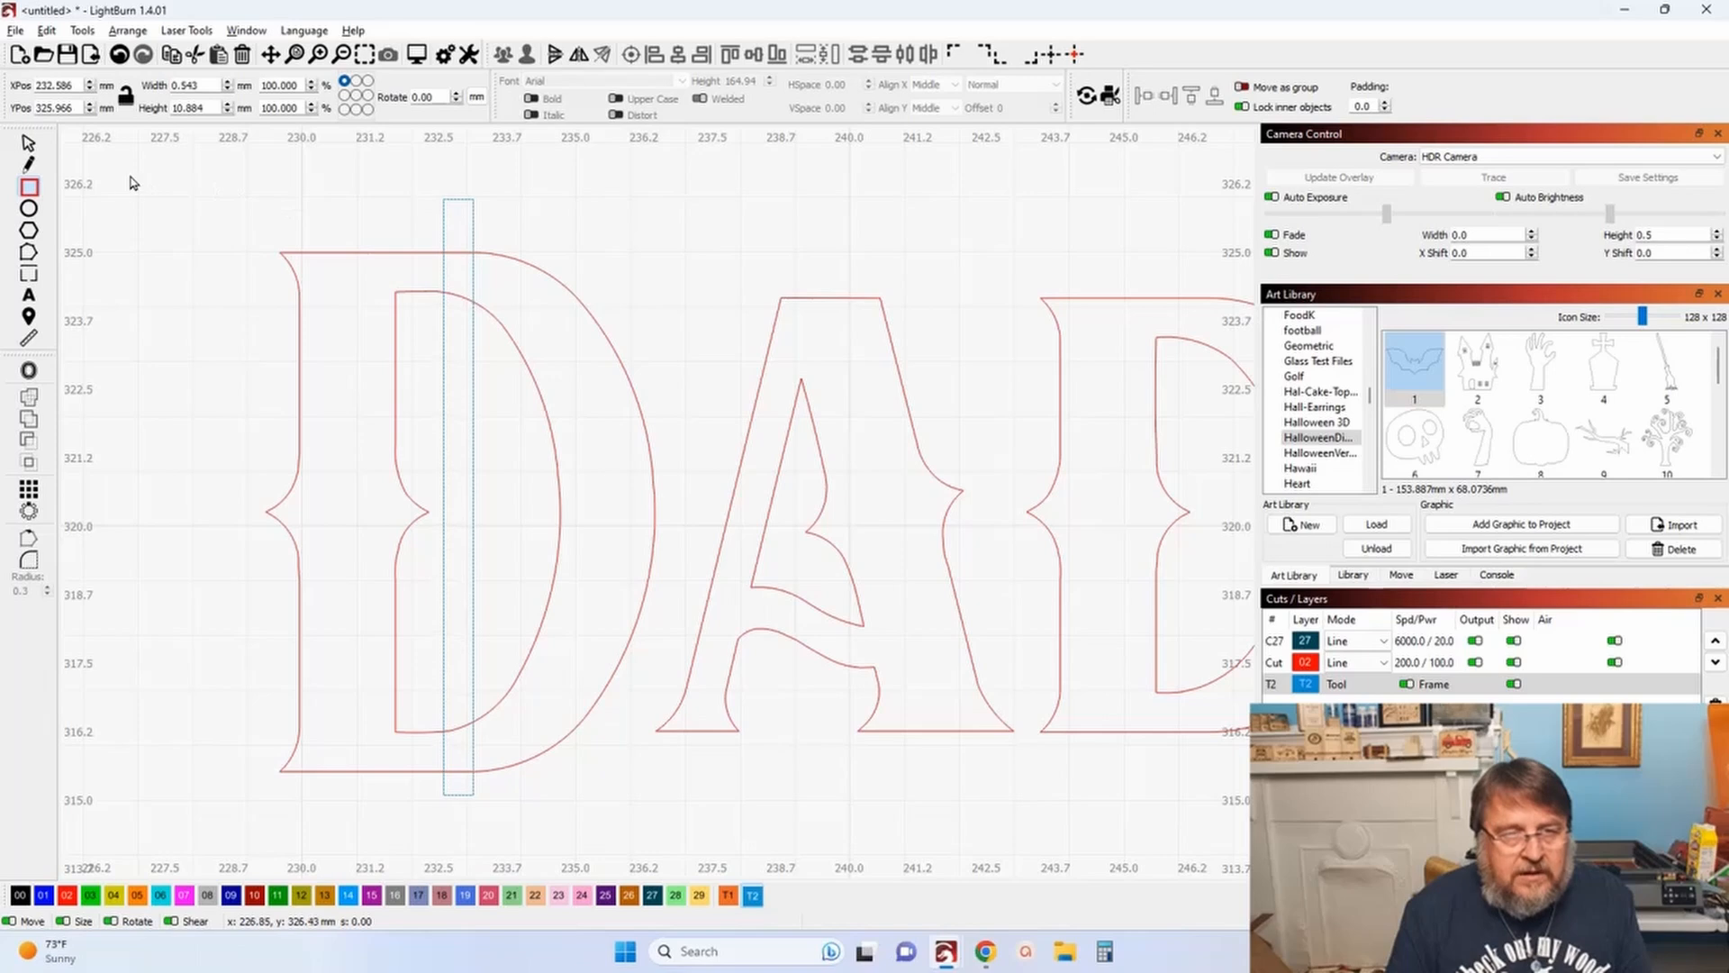
Step: Centre the thin rectangle on the outer outline of the first D in DADDY
{"action": "left_click", "coordinate": [28, 143]}
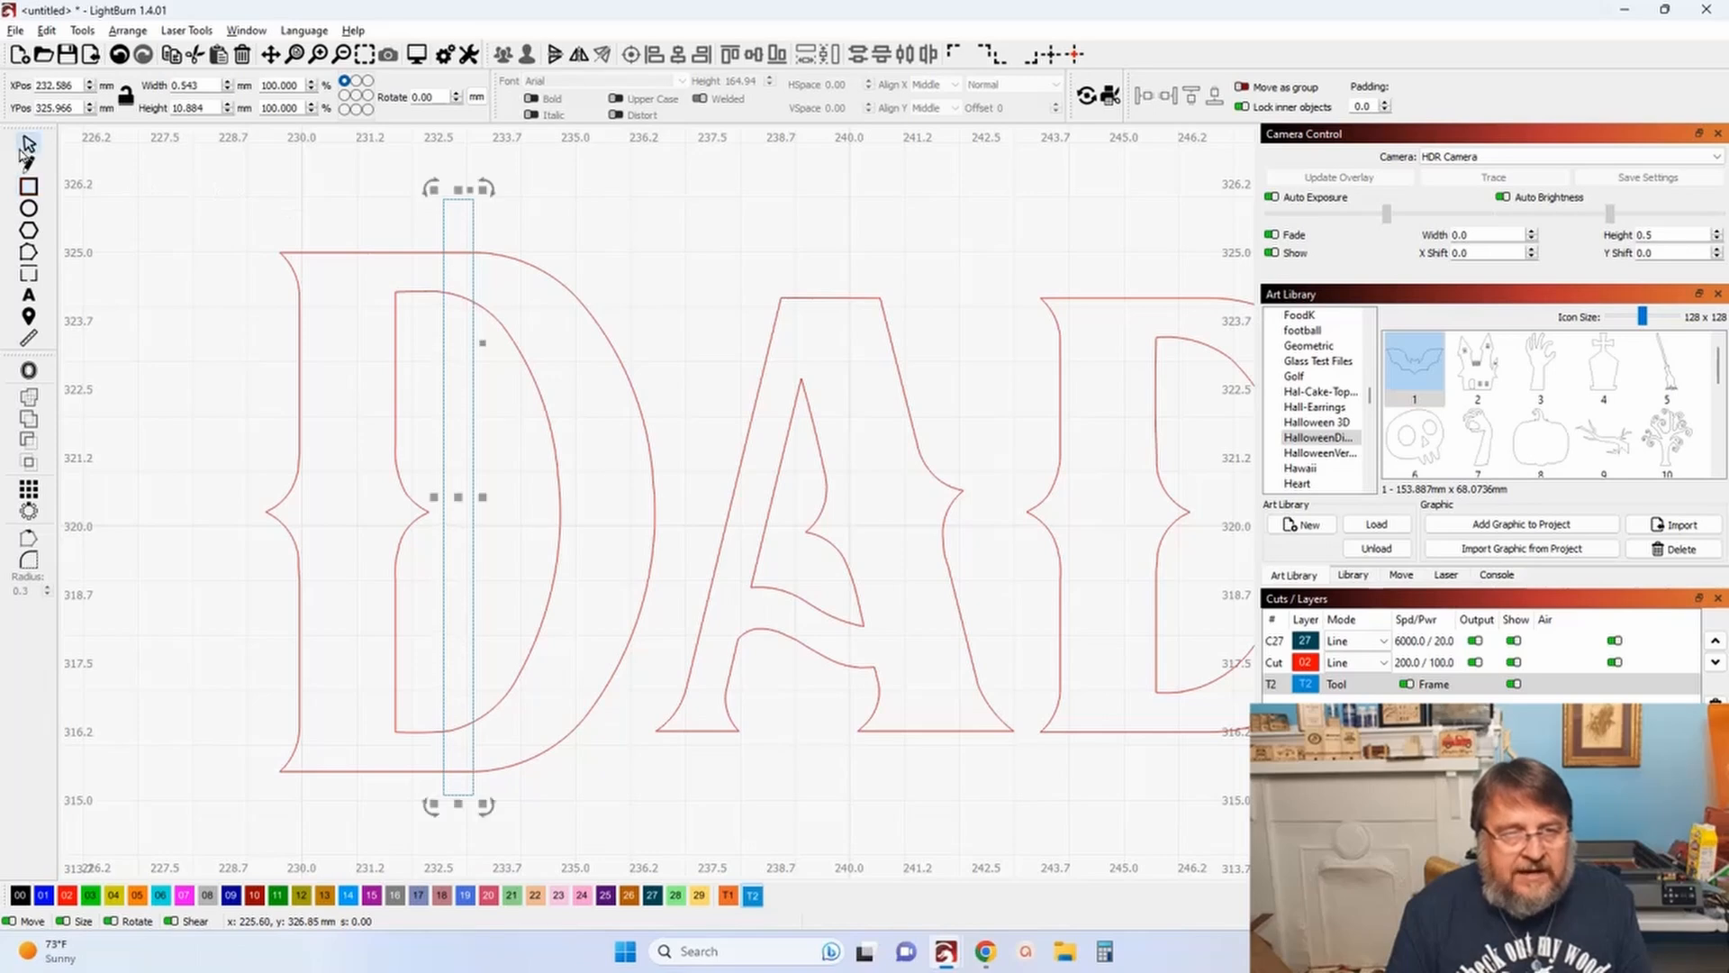
{"action": "left_click", "coordinate": [354, 257], "text": "shift"}
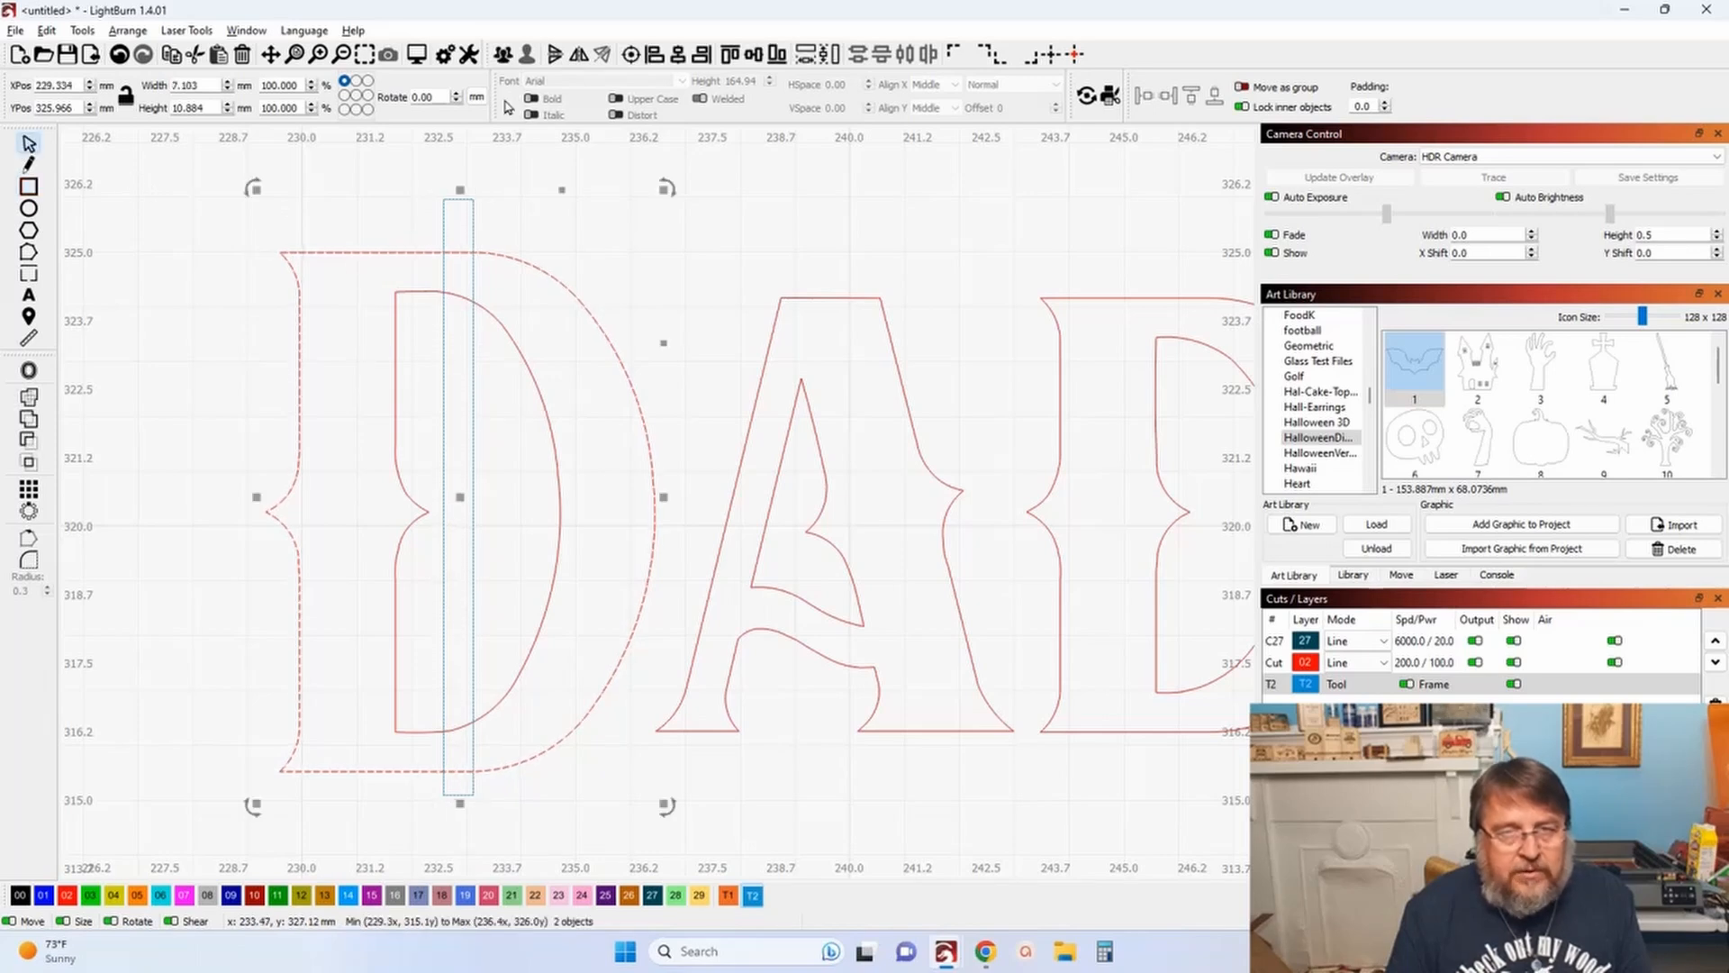
{"action": "left_click", "coordinate": [754, 57]}
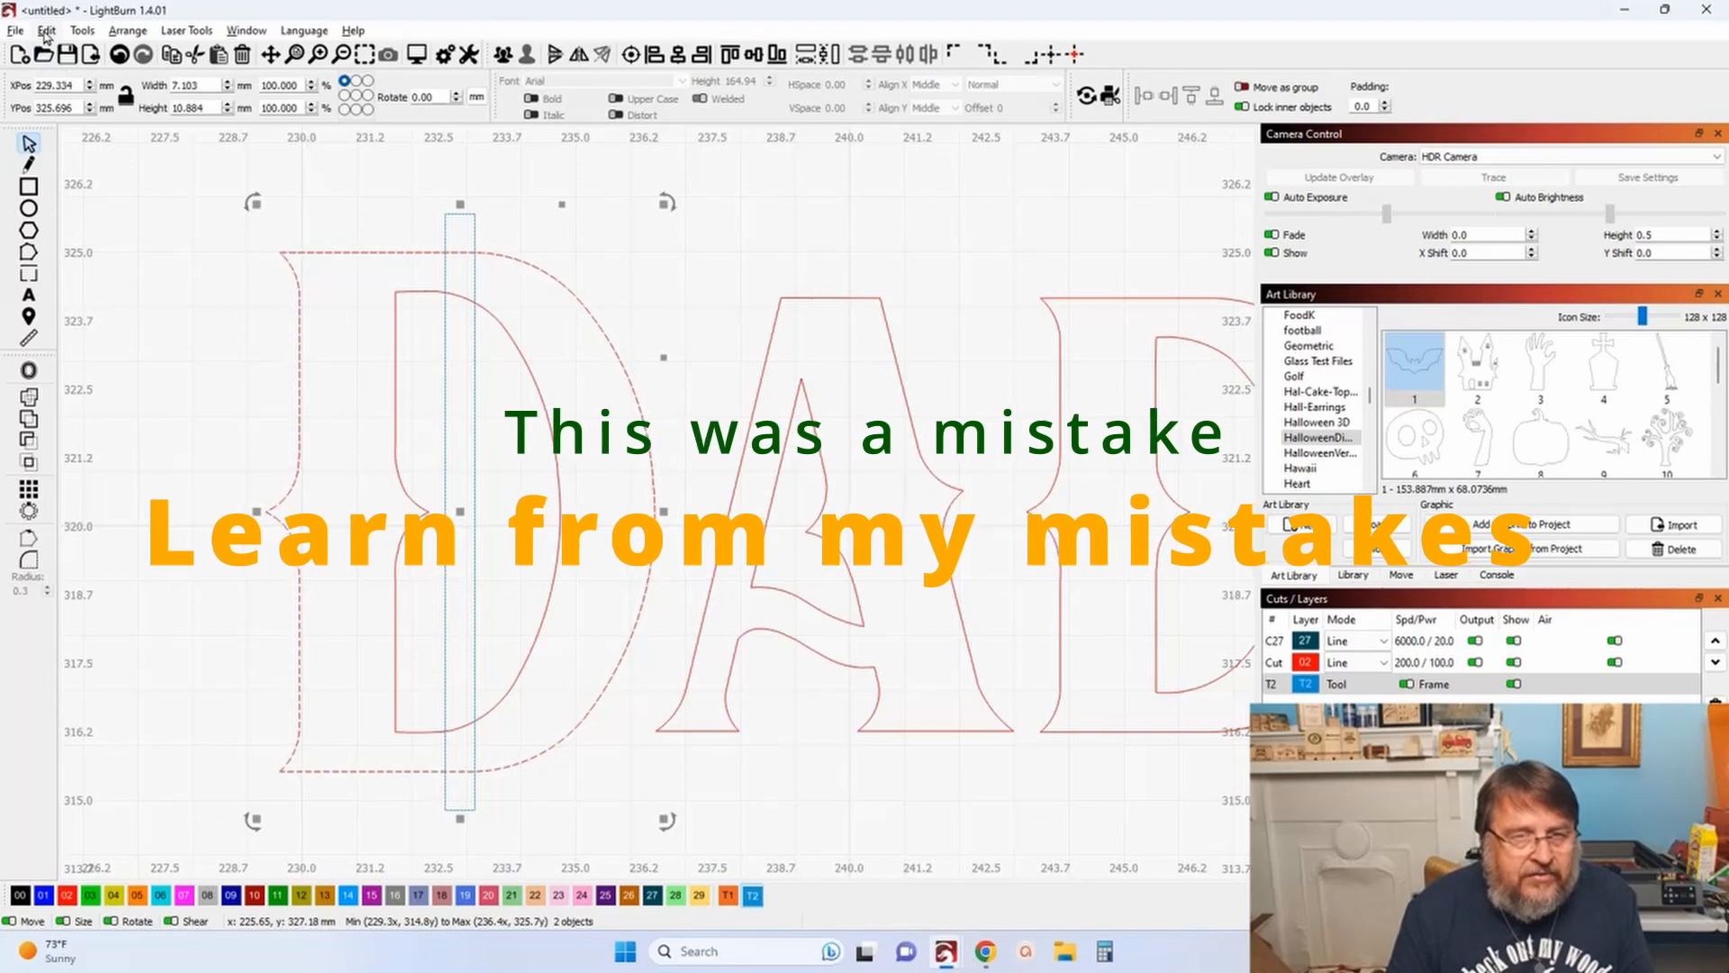
Step: Select the thin rectangle through the first D and insert a node at the midpoint of its top edge
{"action": "left_click", "coordinate": [554, 245]}
{"action": "left_click_drag", "start_coordinate": [500, 245], "coordinate": [451, 231]}
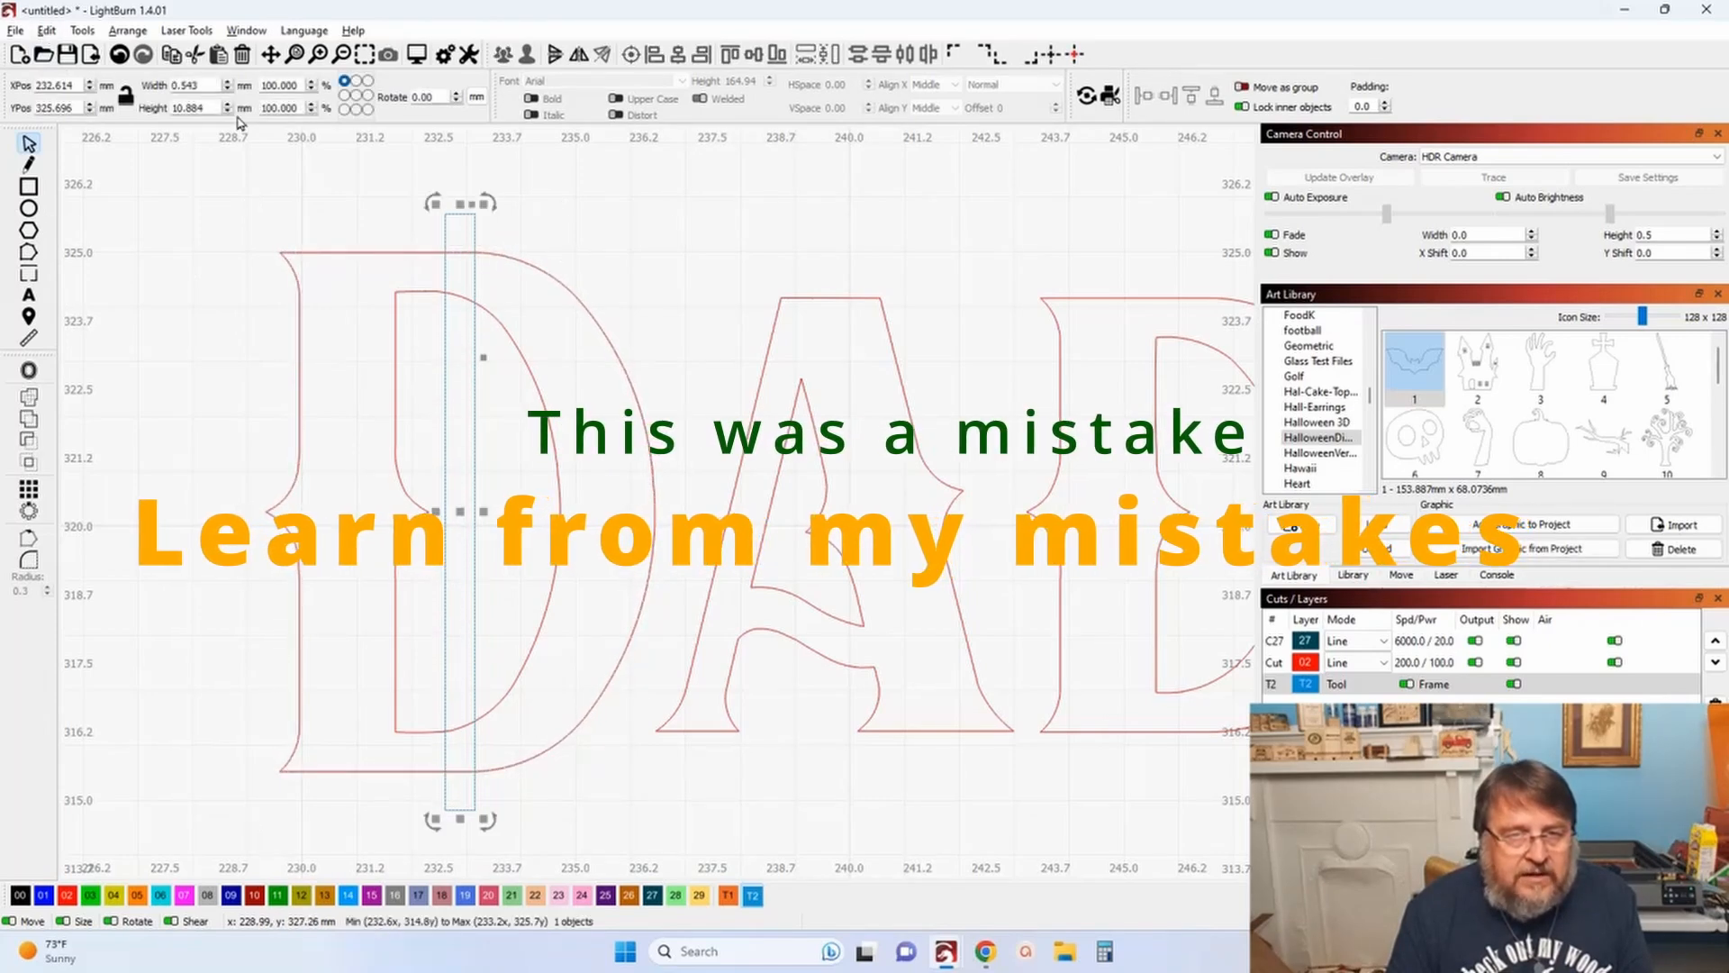
{"action": "left_click", "coordinate": [47, 35]}
{"action": "left_click", "coordinate": [144, 278]}
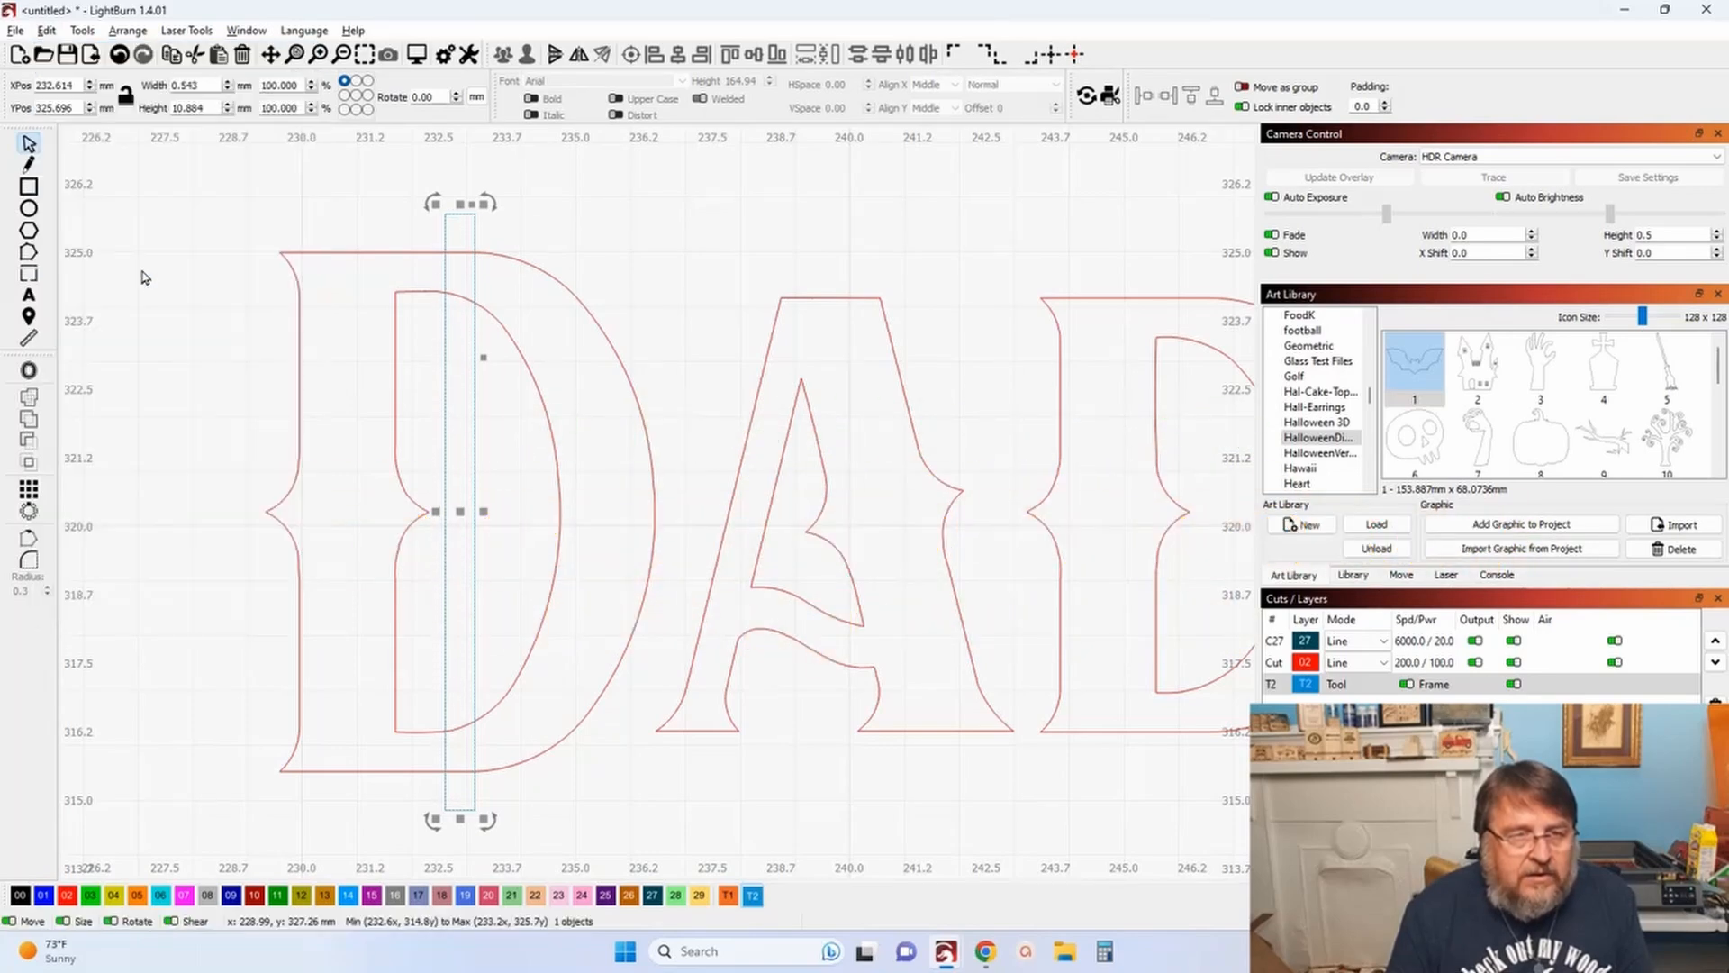
{"action": "left_click", "coordinate": [29, 252]}
{"action": "scroll", "coordinate": [450, 216], "scroll_direction": "up", "scroll_amount": 5}
{"action": "scroll", "coordinate": [455, 224], "scroll_direction": "up", "scroll_amount": 2}
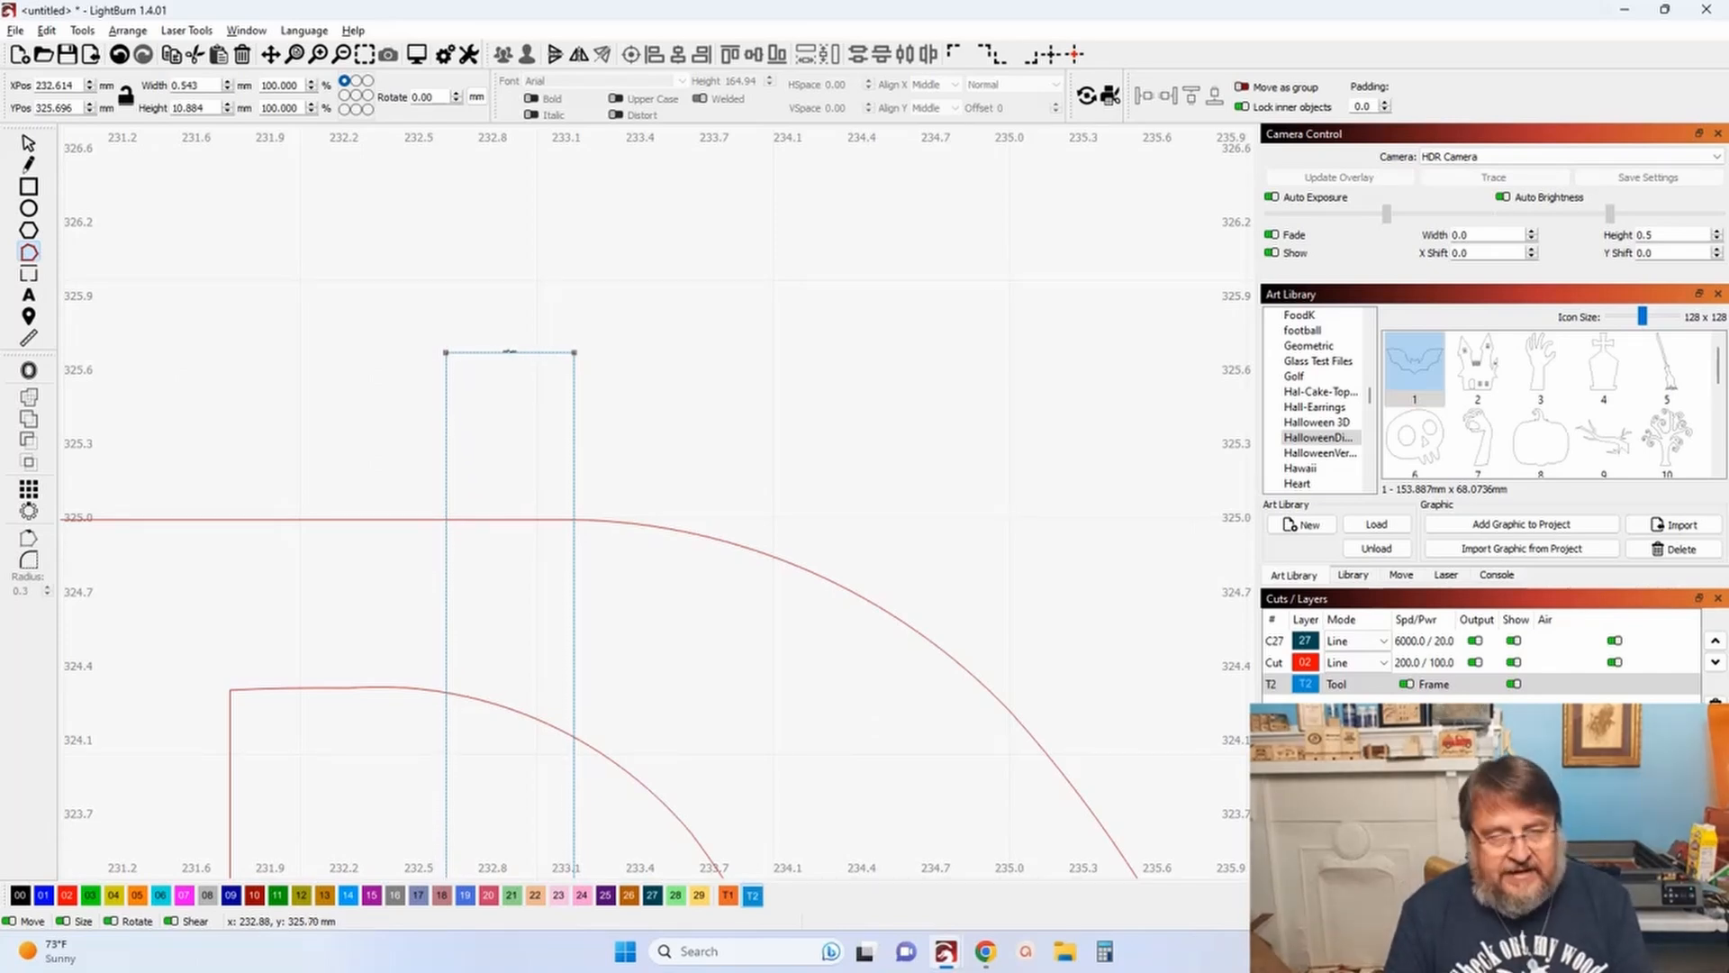
Step: Insert a node at the midpoint of the thin rectangle's bottom edge
{"action": "scroll", "coordinate": [500, 431], "scroll_direction": "down", "scroll_amount": 8}
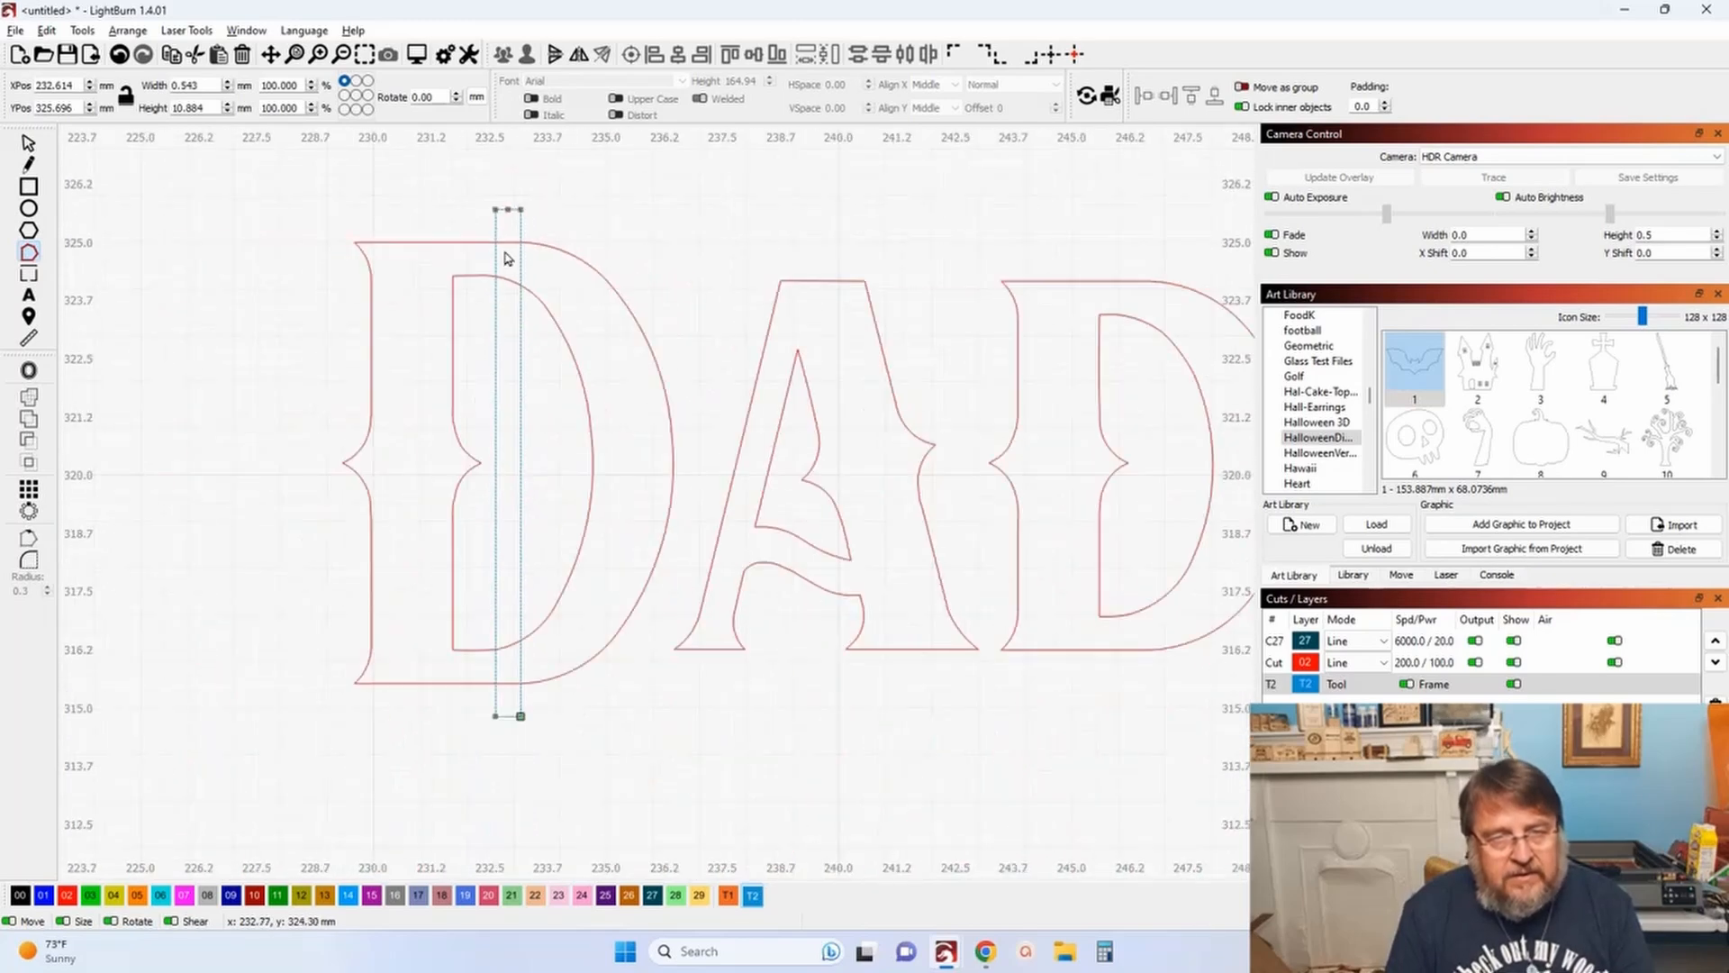
{"action": "scroll", "coordinate": [487, 585], "scroll_direction": "up", "scroll_amount": 4}
{"action": "scroll", "coordinate": [525, 555], "scroll_direction": "up", "scroll_amount": 2}
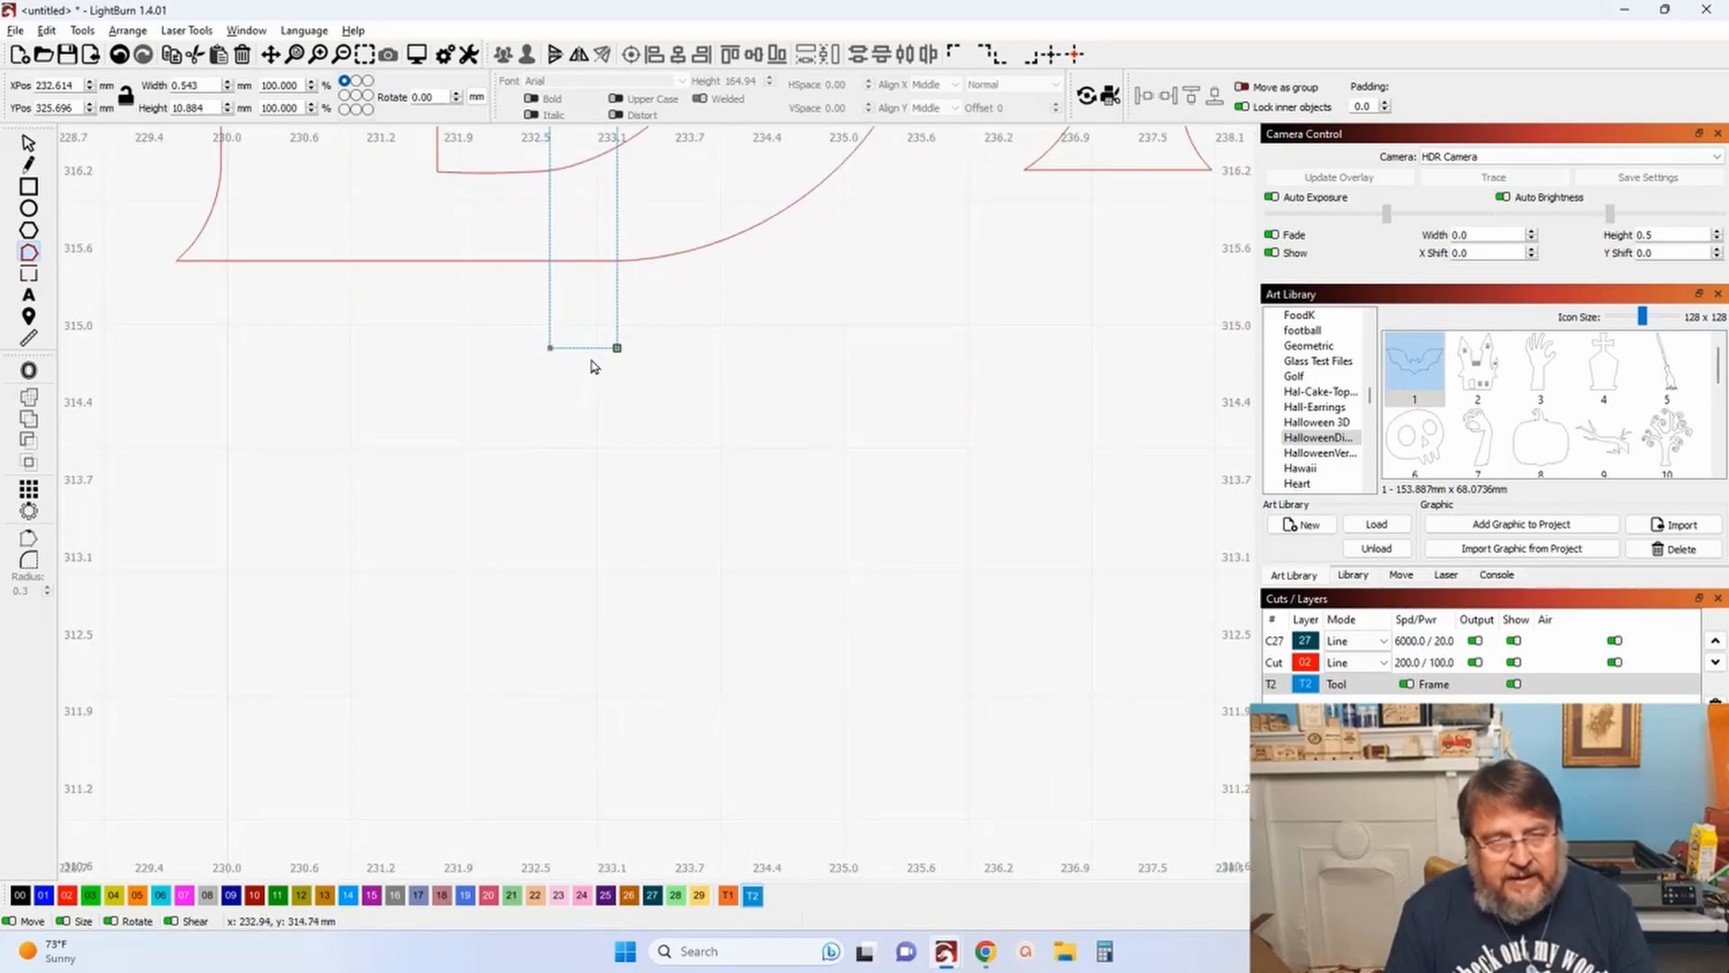
{"action": "scroll", "coordinate": [581, 348], "scroll_direction": "down", "scroll_amount": 4}
{"action": "scroll", "coordinate": [540, 491], "scroll_direction": "up", "scroll_amount": 4}
{"action": "scroll", "coordinate": [532, 507], "scroll_direction": "up", "scroll_amount": 2}
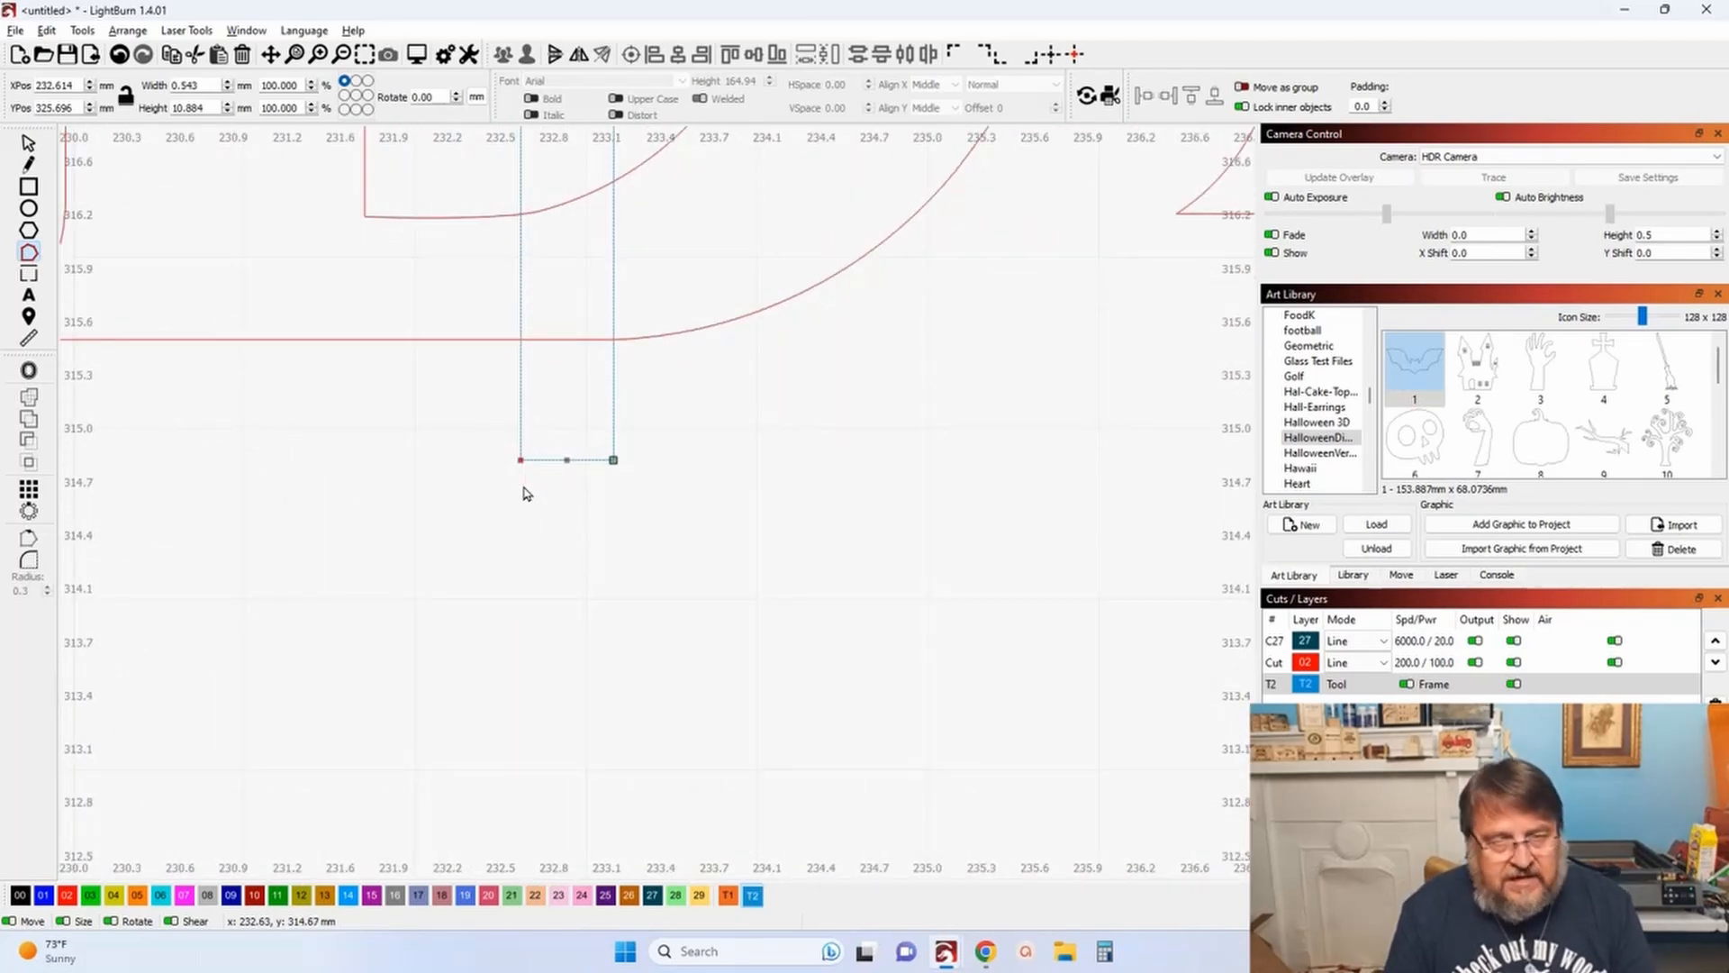
Step: Try to taper the whole rectangle to a point at its lower end by deleting both bottom corner nodes
{"action": "key", "text": "Delete"}
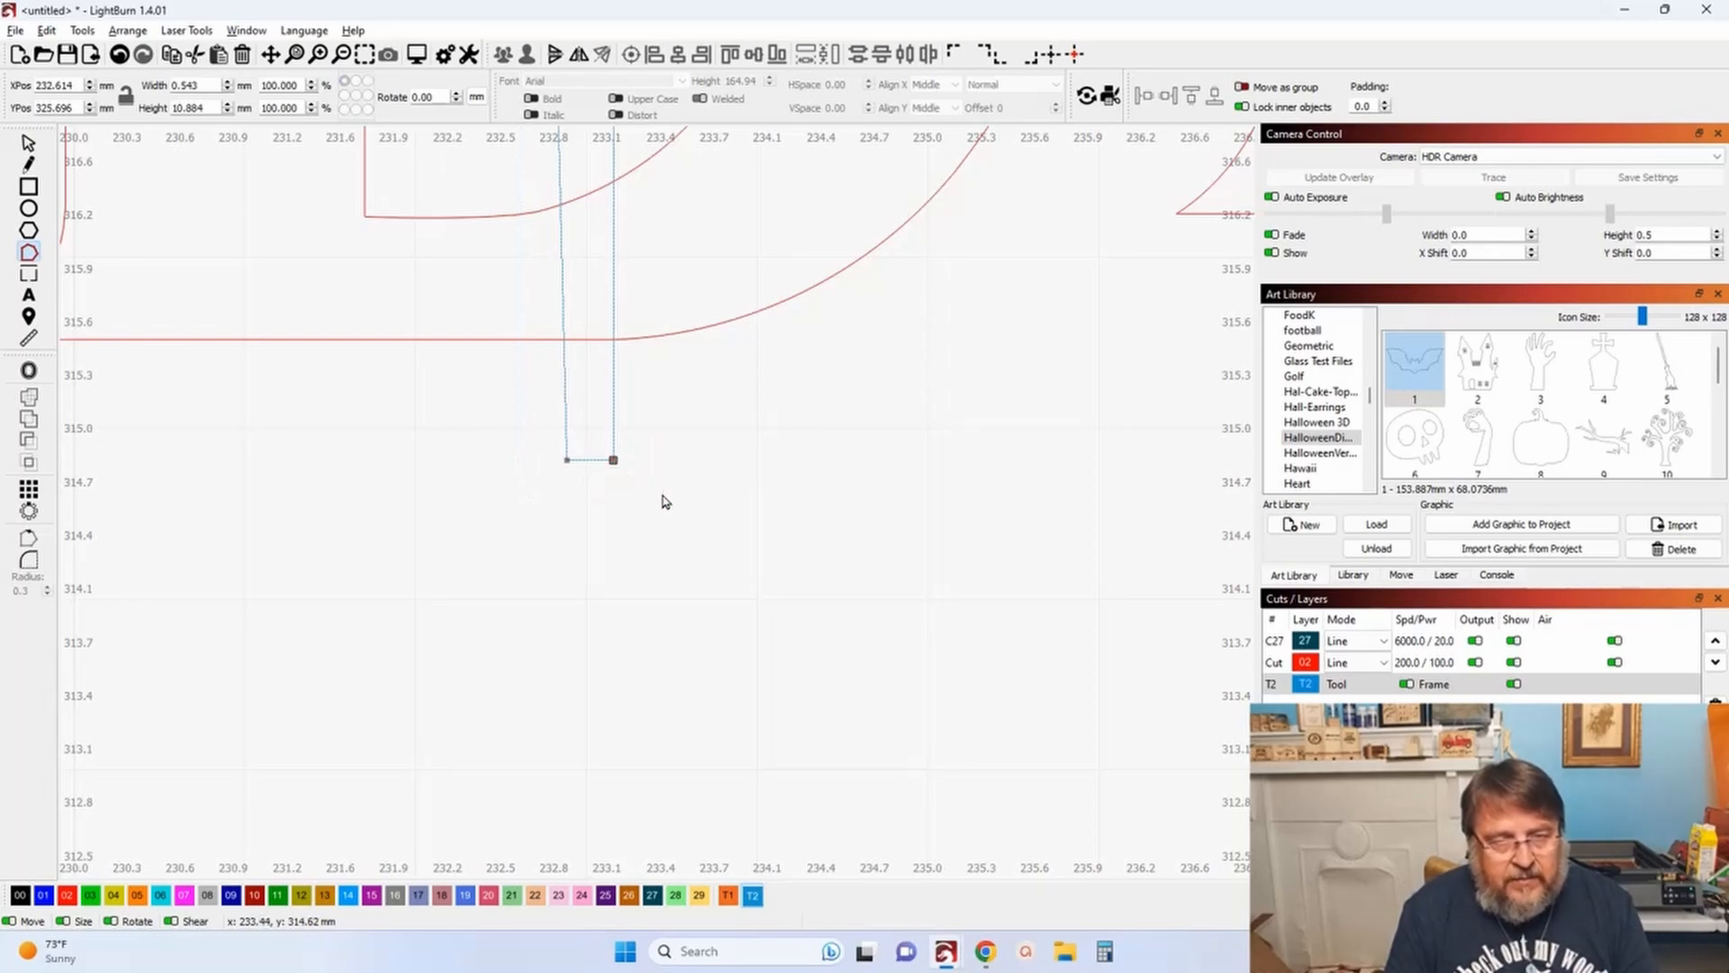
{"action": "scroll", "coordinate": [660, 452], "scroll_direction": "down", "scroll_amount": 4}
{"action": "left_click_drag", "start_coordinate": [660, 451], "coordinate": [633, 649]}
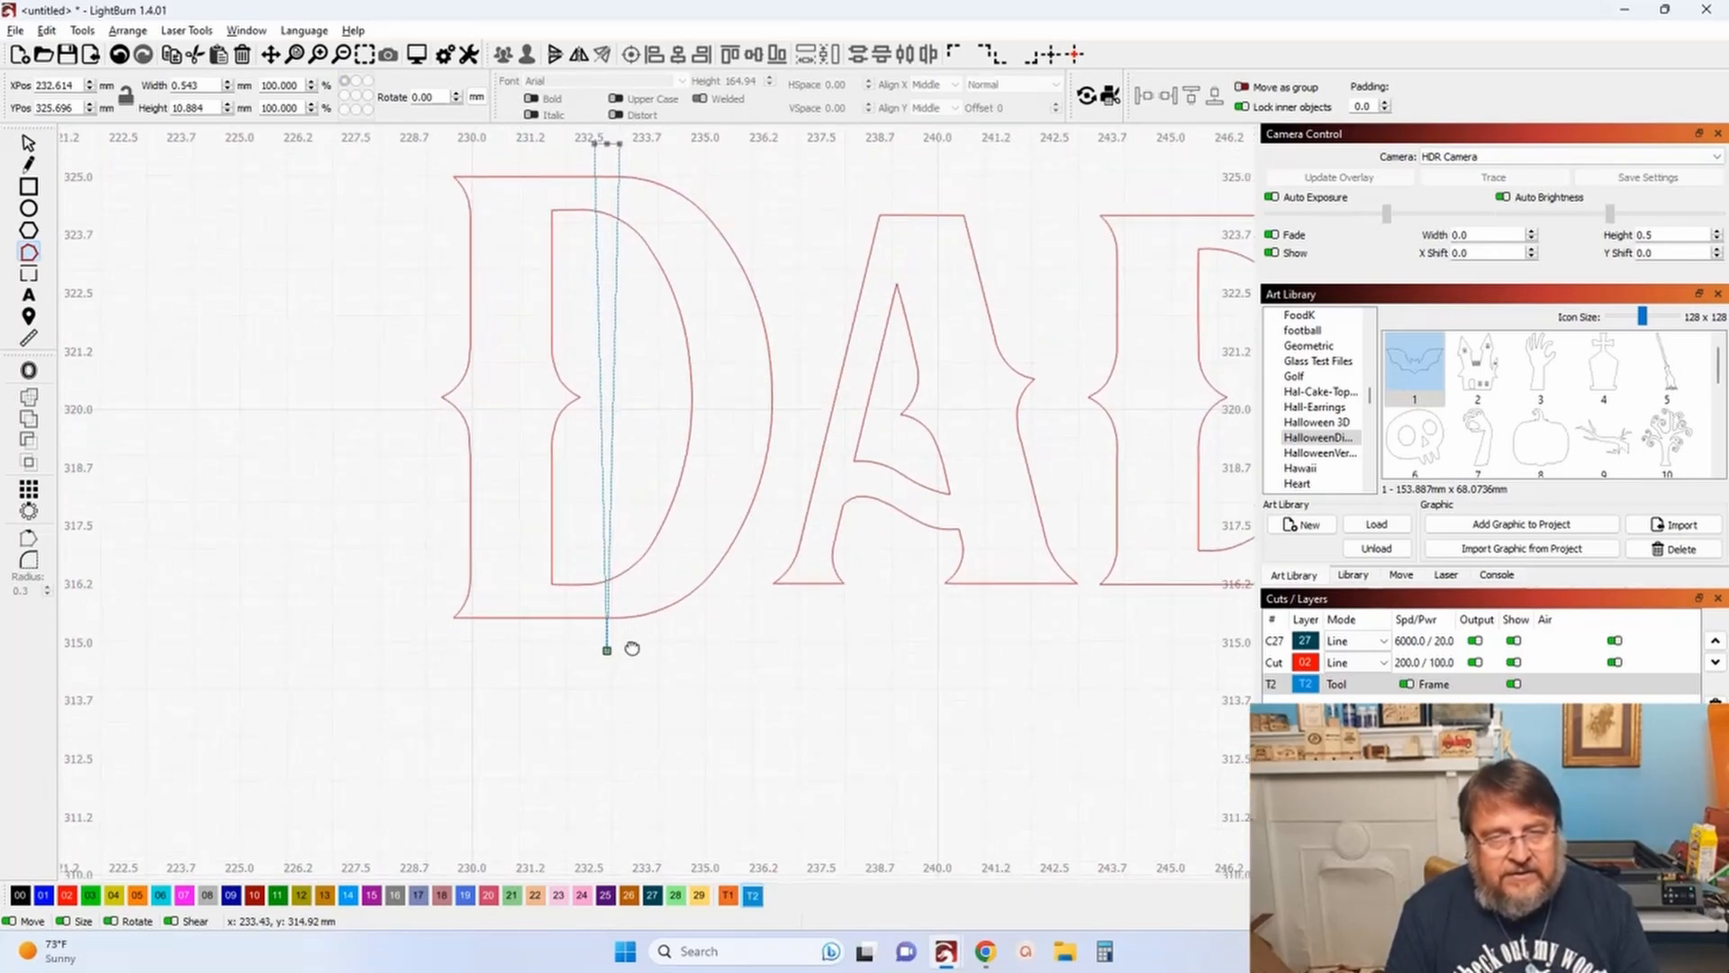
{"action": "left_click_drag", "start_coordinate": [650, 417], "coordinate": [635, 601]}
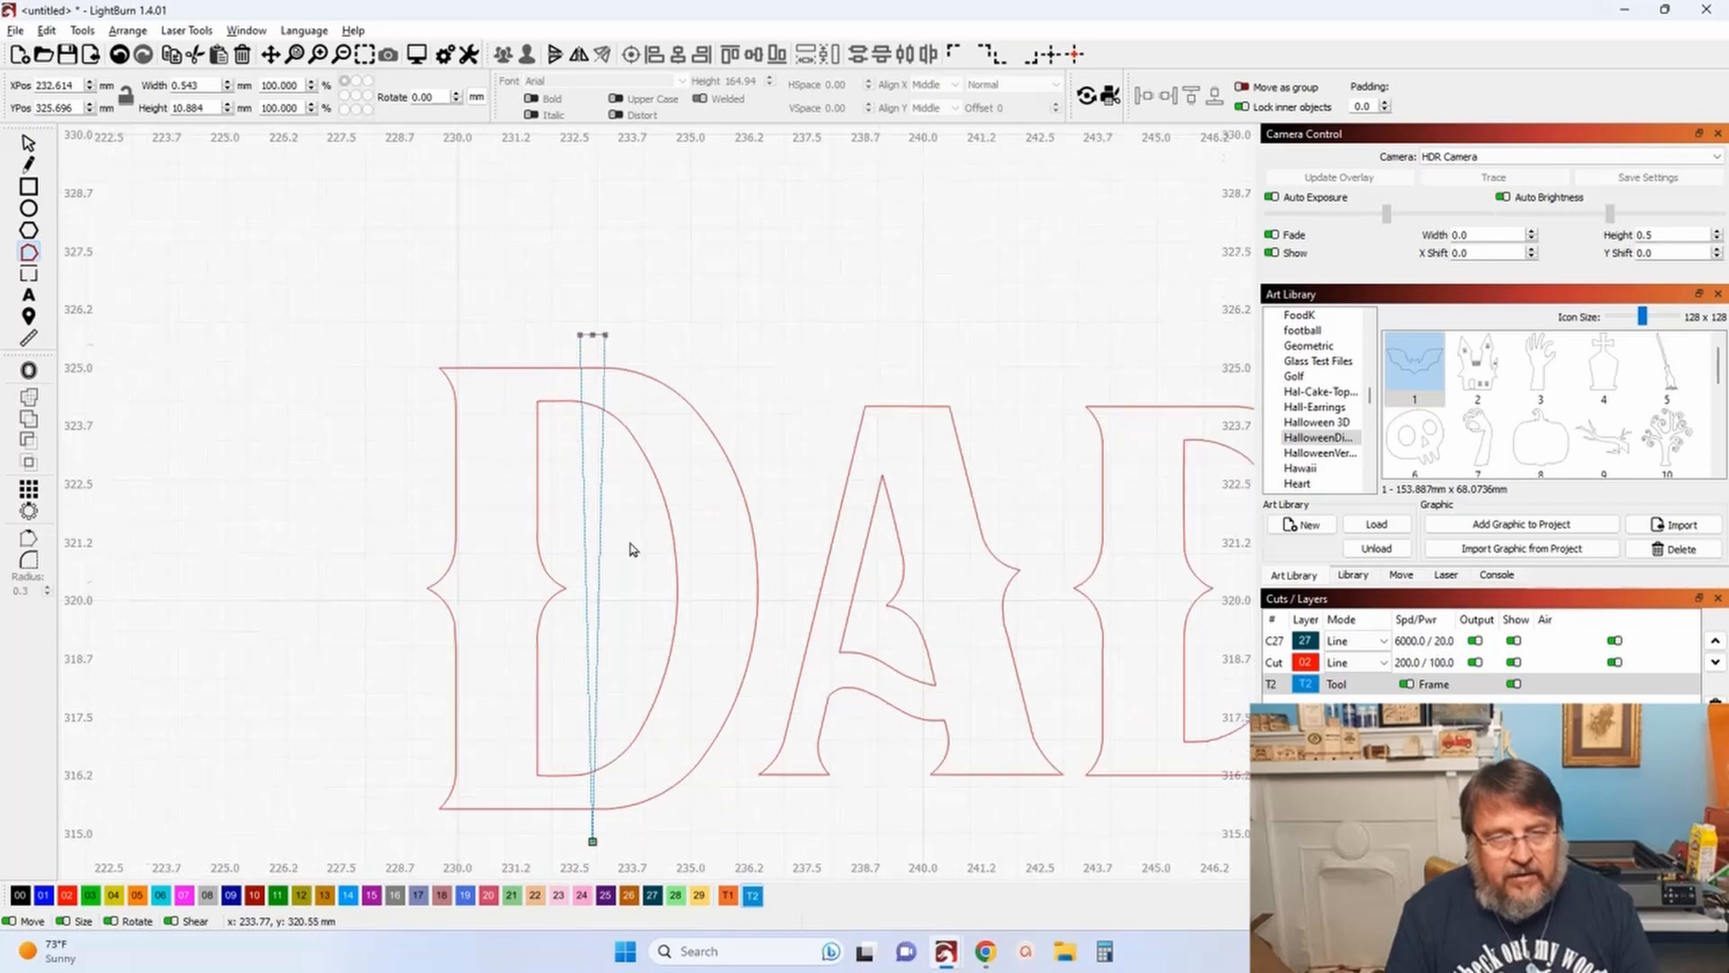
{"action": "scroll", "coordinate": [632, 523], "scroll_direction": "up", "scroll_amount": 3}
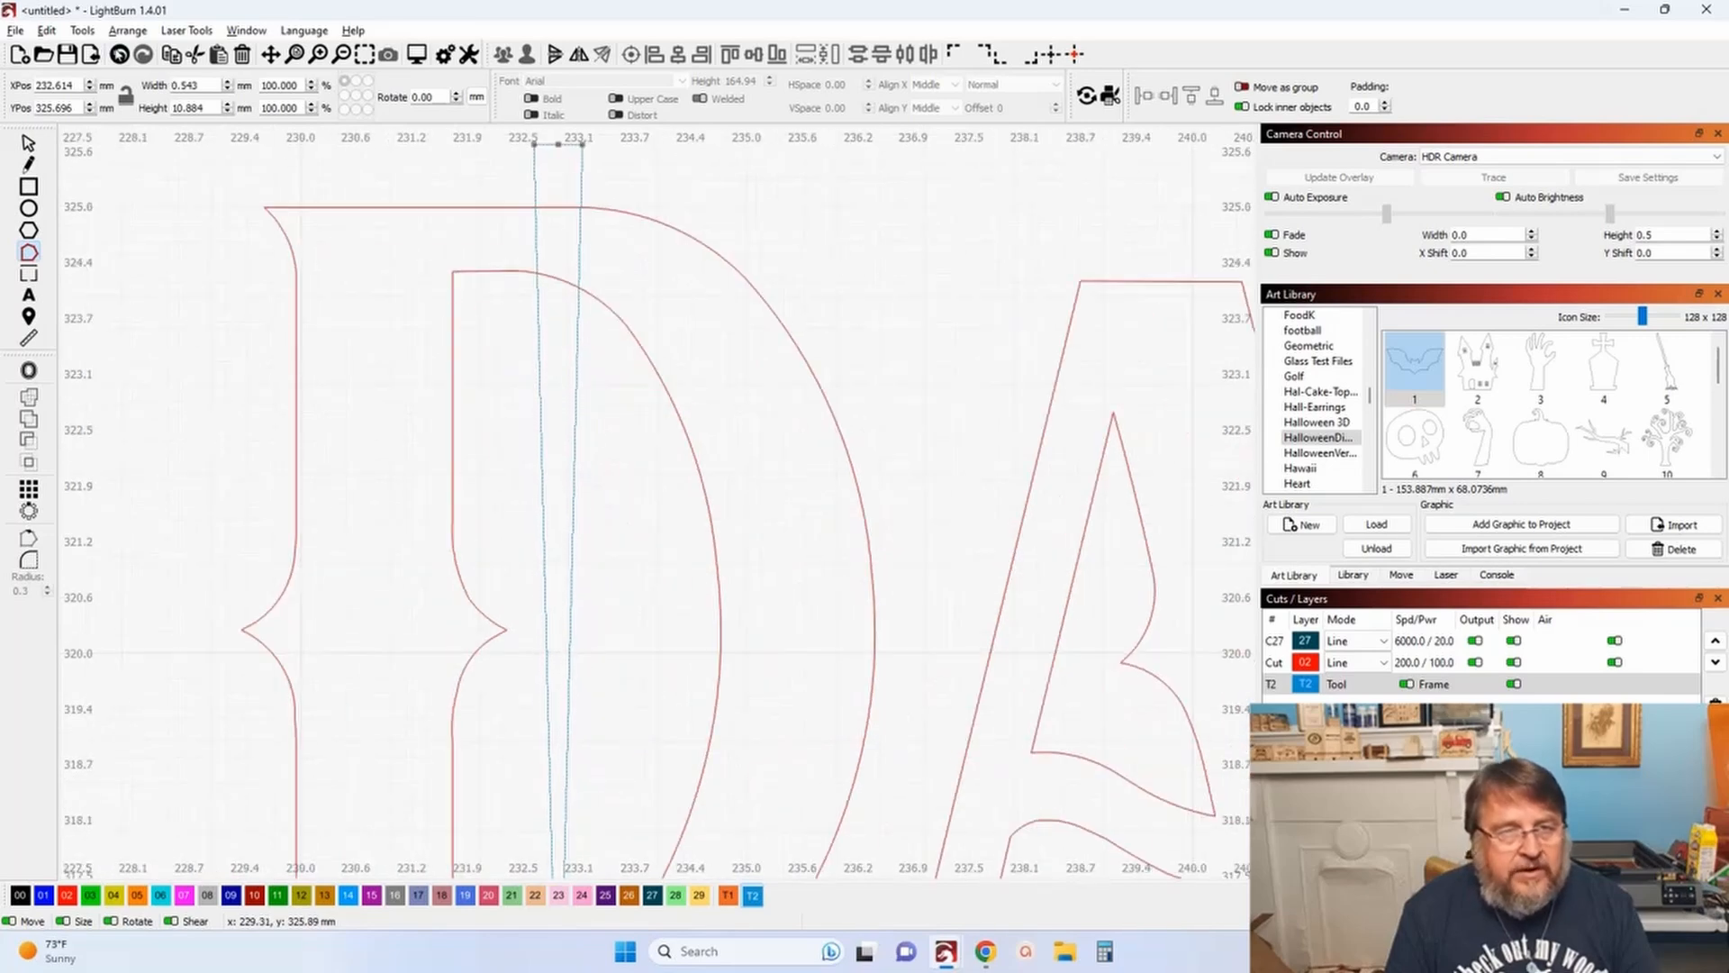
Step: Insert nodes where the rectangle's sides cross the D's upper outer outline and delete both top corner nodes to form a point
{"action": "left_click_drag", "start_coordinate": [452, 255], "coordinate": [432, 420]}
{"action": "scroll", "coordinate": [552, 326], "scroll_direction": "up", "scroll_amount": 4}
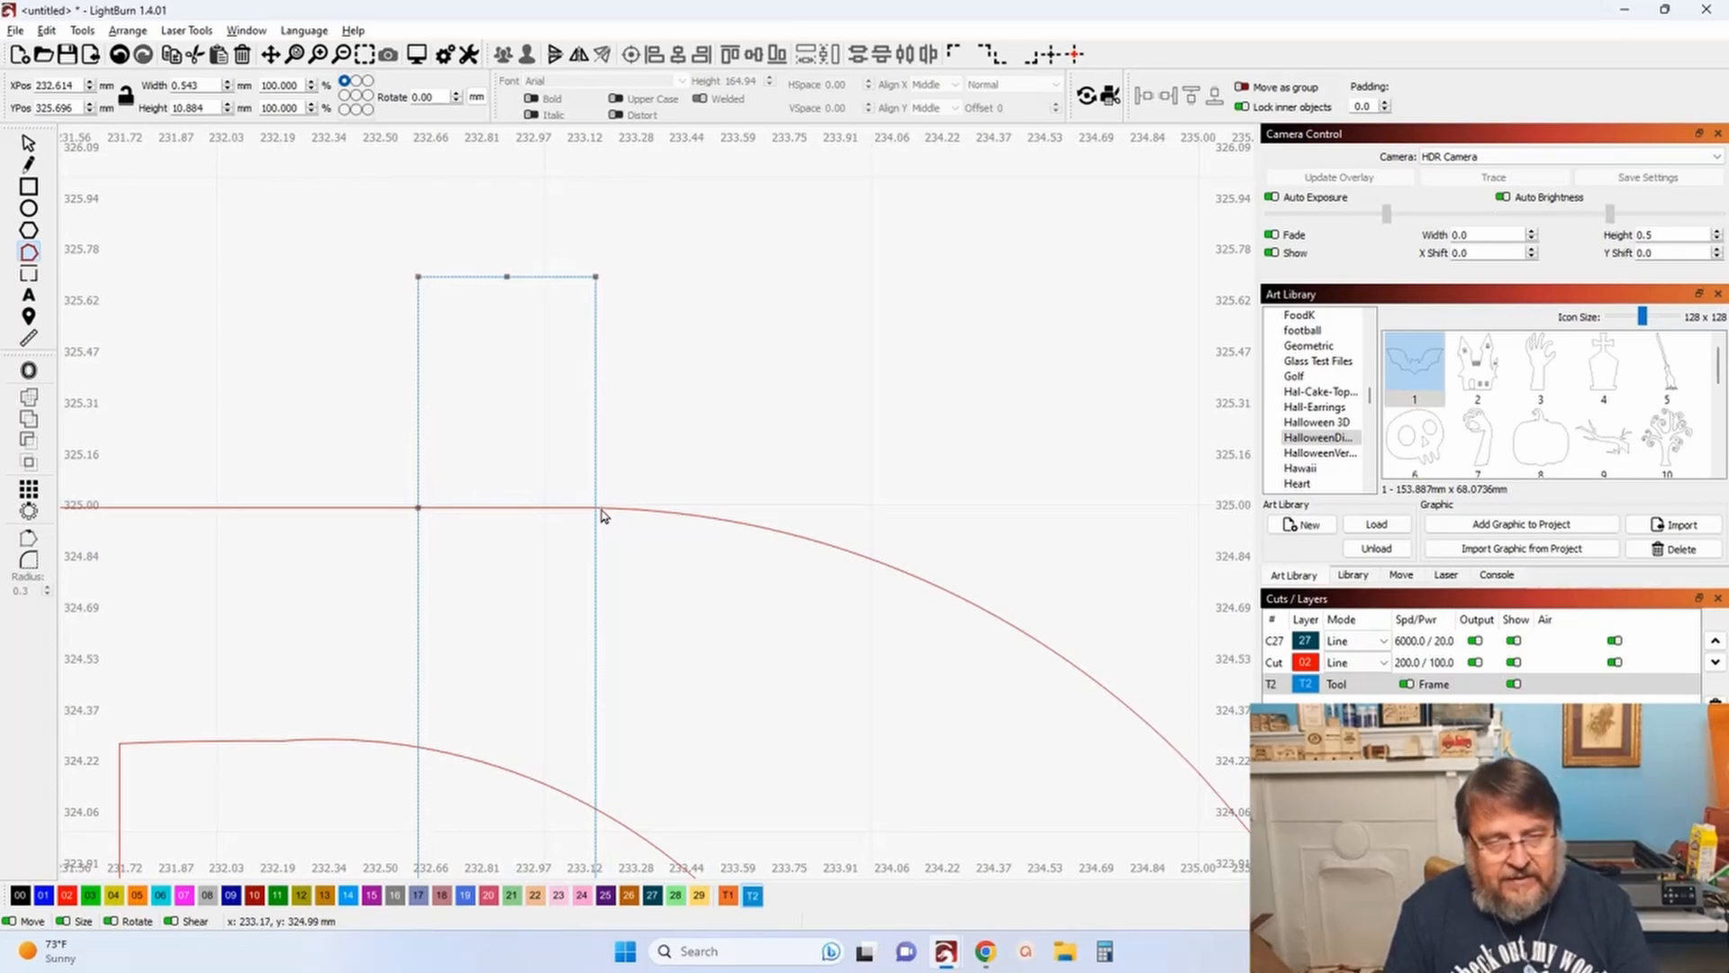
{"action": "left_click_drag", "start_coordinate": [389, 265], "coordinate": [423, 320]}
{"action": "key", "text": "Delete"}
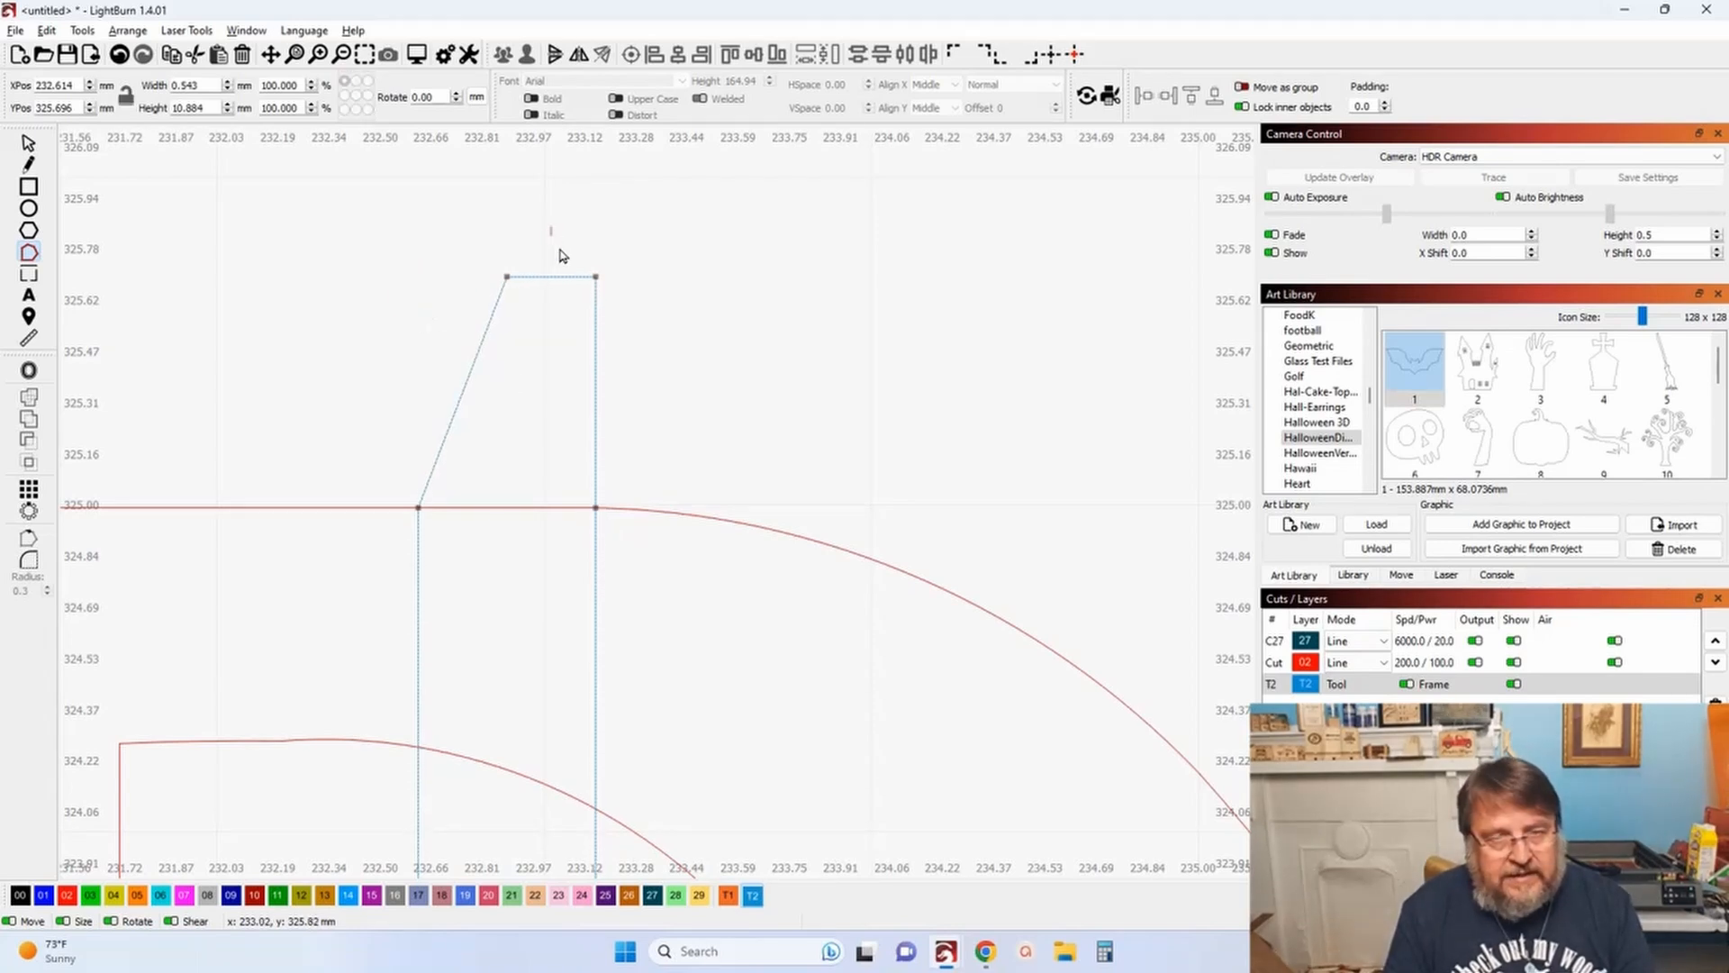
{"action": "key", "text": "Delete"}
Step: Insert nodes where the strip's sides cross the D's lower outer outline and delete both bottom corner nodes to form a matching point
{"action": "scroll", "coordinate": [684, 540], "scroll_direction": "down", "scroll_amount": 10}
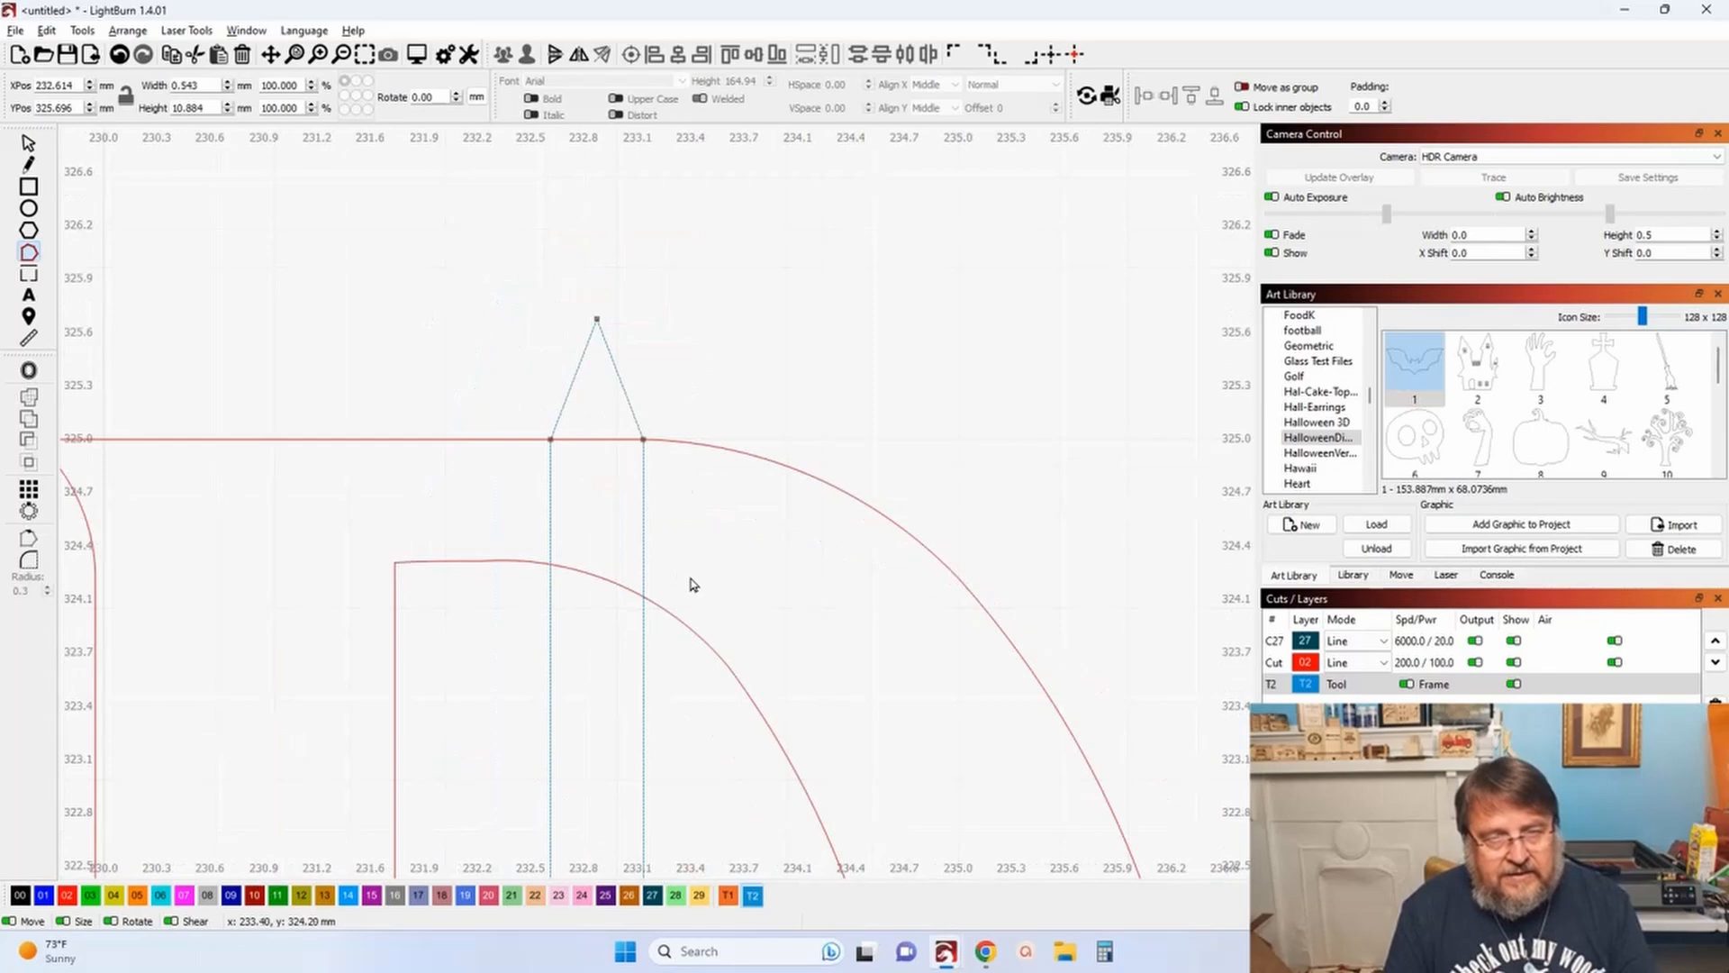
{"action": "left_click_drag", "start_coordinate": [619, 539], "coordinate": [648, 383]}
{"action": "scroll", "coordinate": [648, 529], "scroll_direction": "up", "scroll_amount": 6}
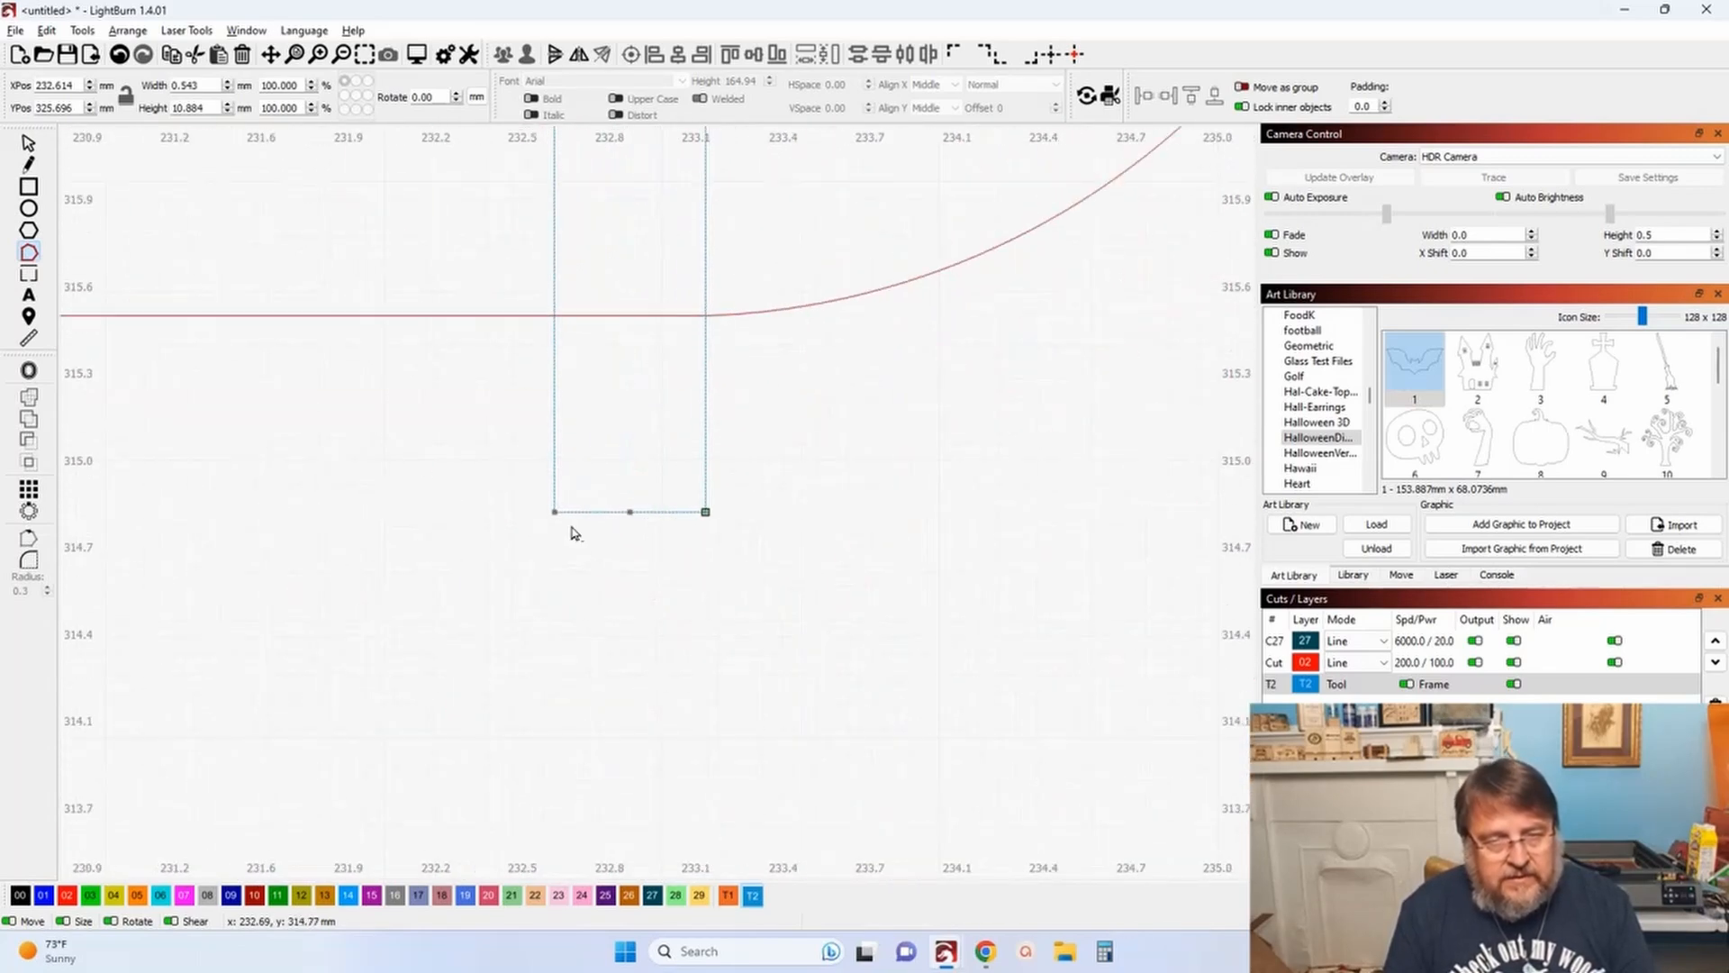
{"action": "scroll", "coordinate": [589, 297], "scroll_direction": "up", "scroll_amount": 2}
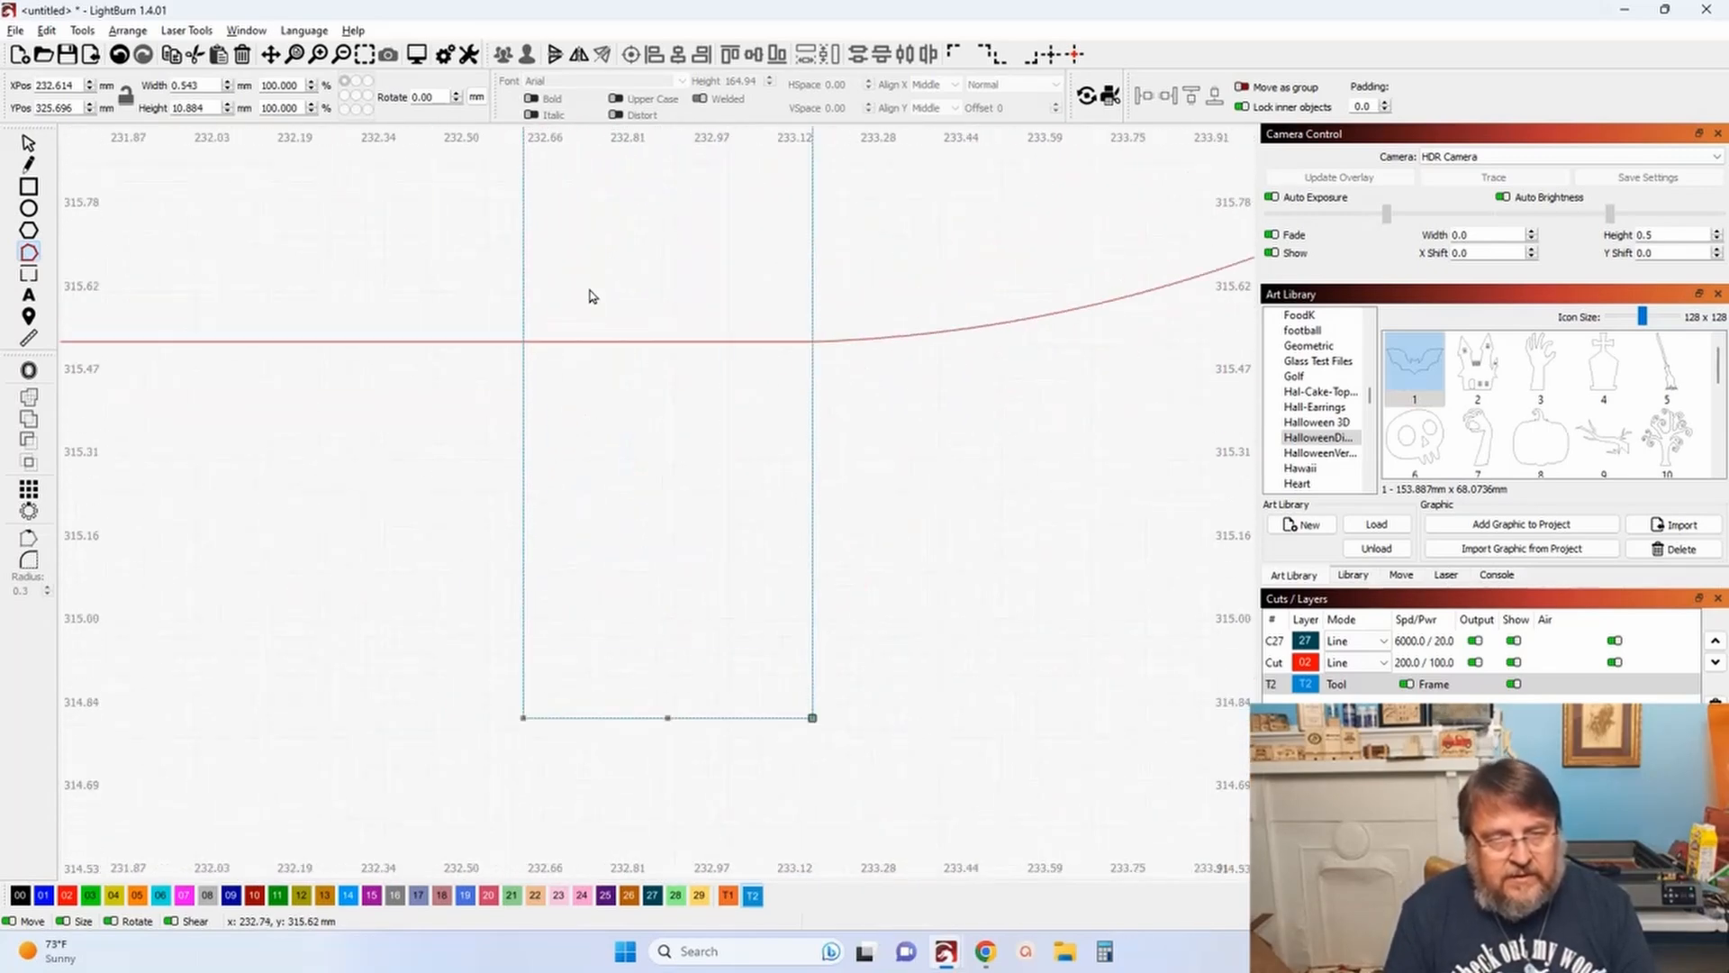
{"action": "left_click", "coordinate": [524, 341]}
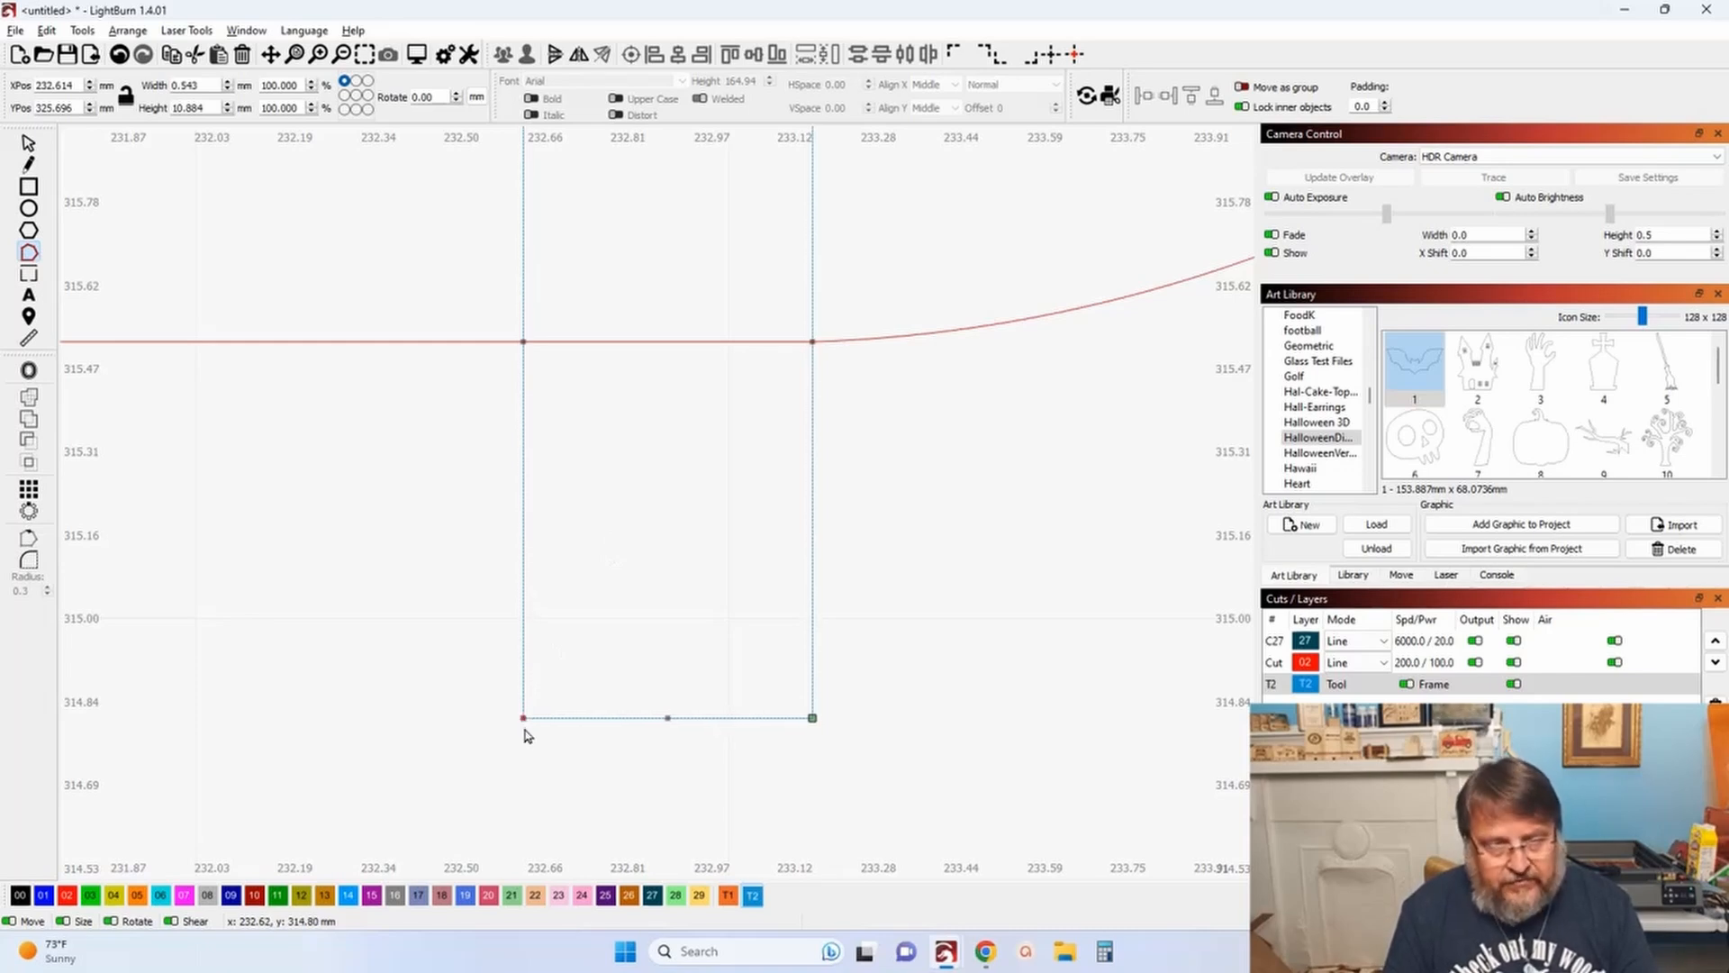
{"action": "key", "text": "d"}
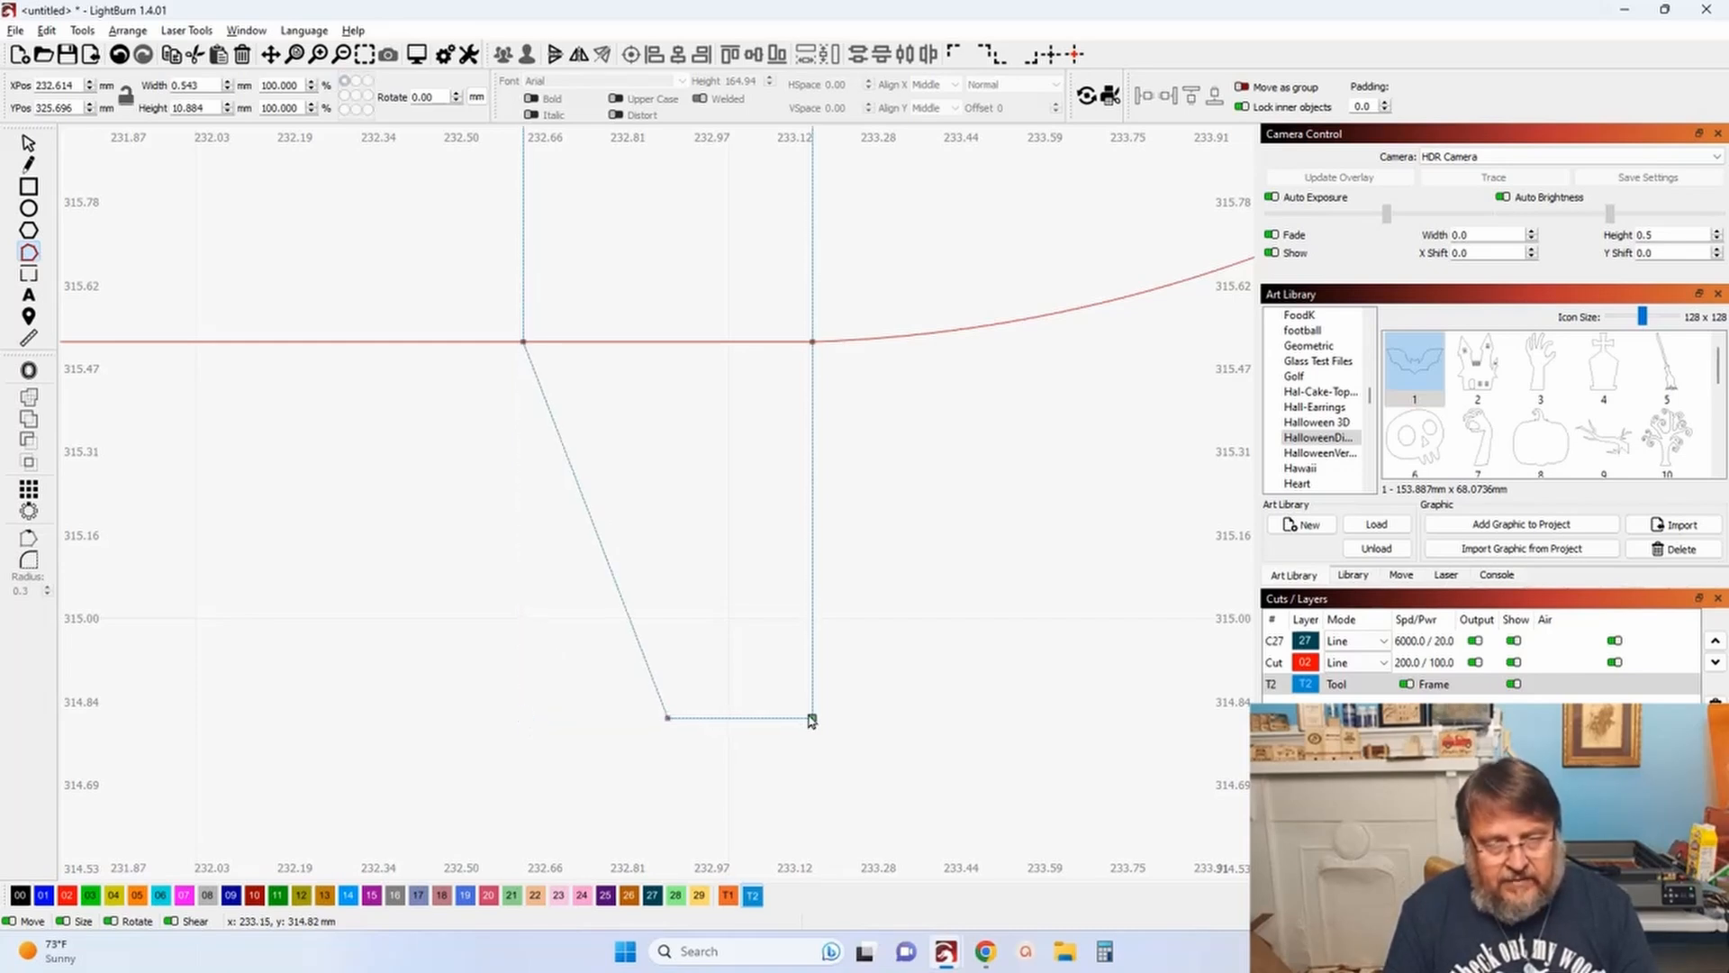
{"action": "key", "text": "d"}
{"action": "scroll", "coordinate": [810, 716], "scroll_direction": "down", "scroll_amount": 6}
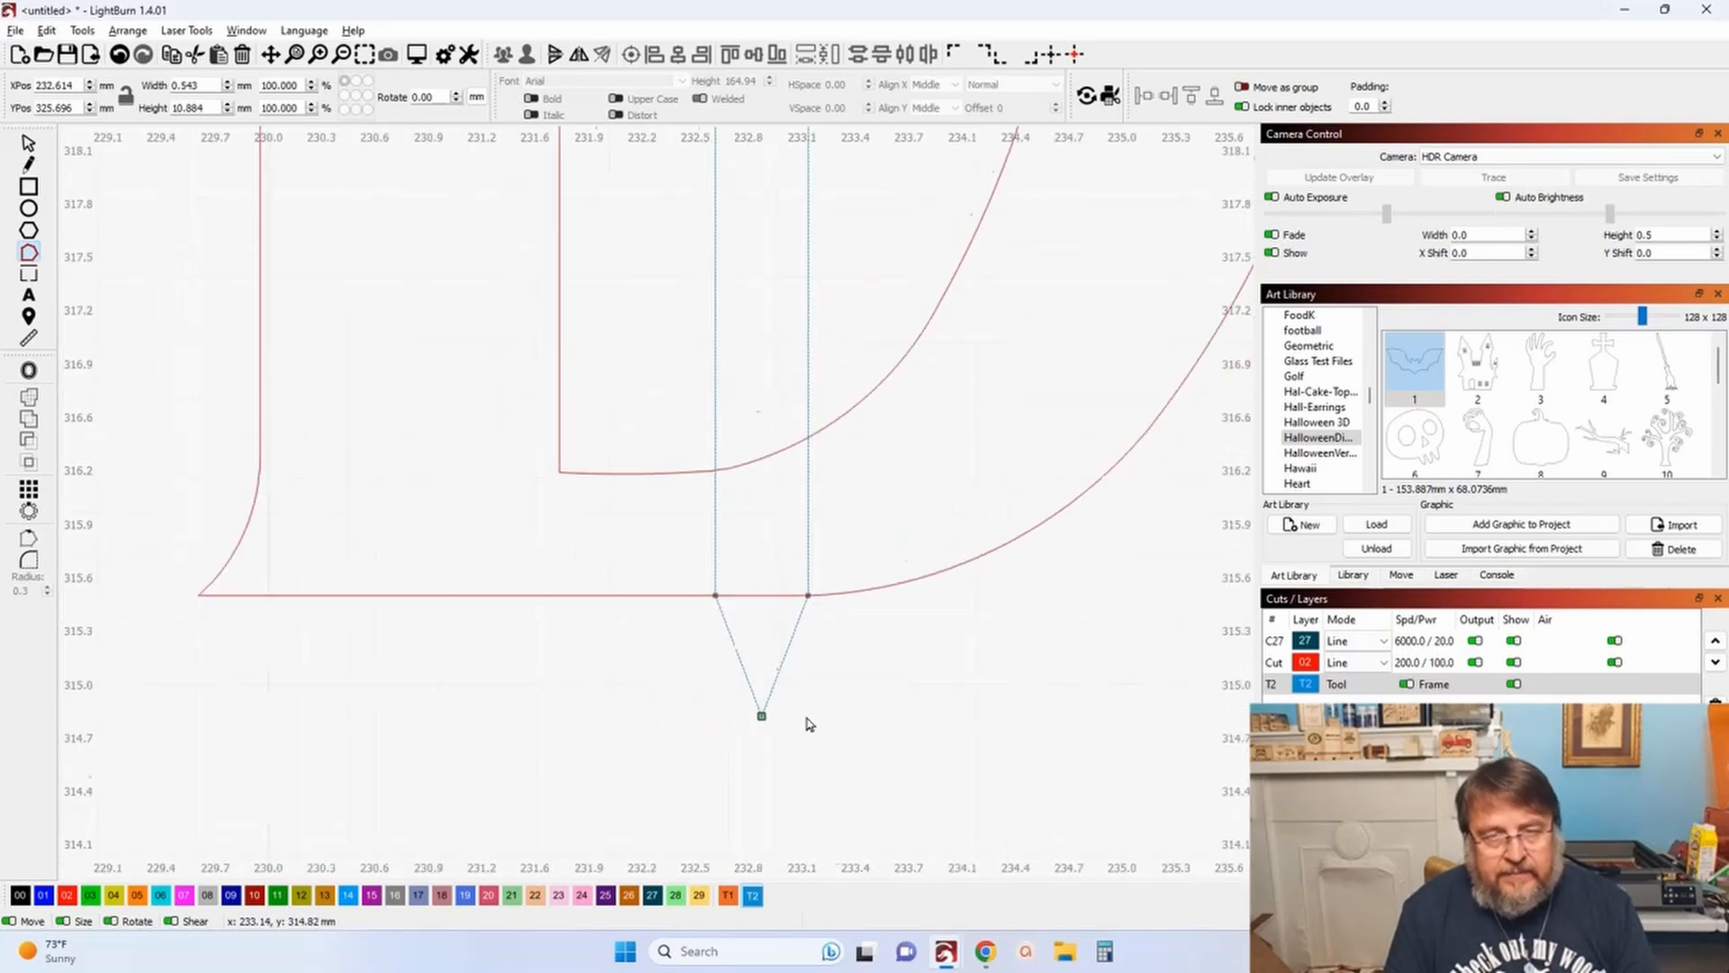
Step: Select the outer and inner outlines of the first D without the strip and group them
{"action": "scroll", "coordinate": [622, 547], "scroll_direction": "down", "scroll_amount": 2}
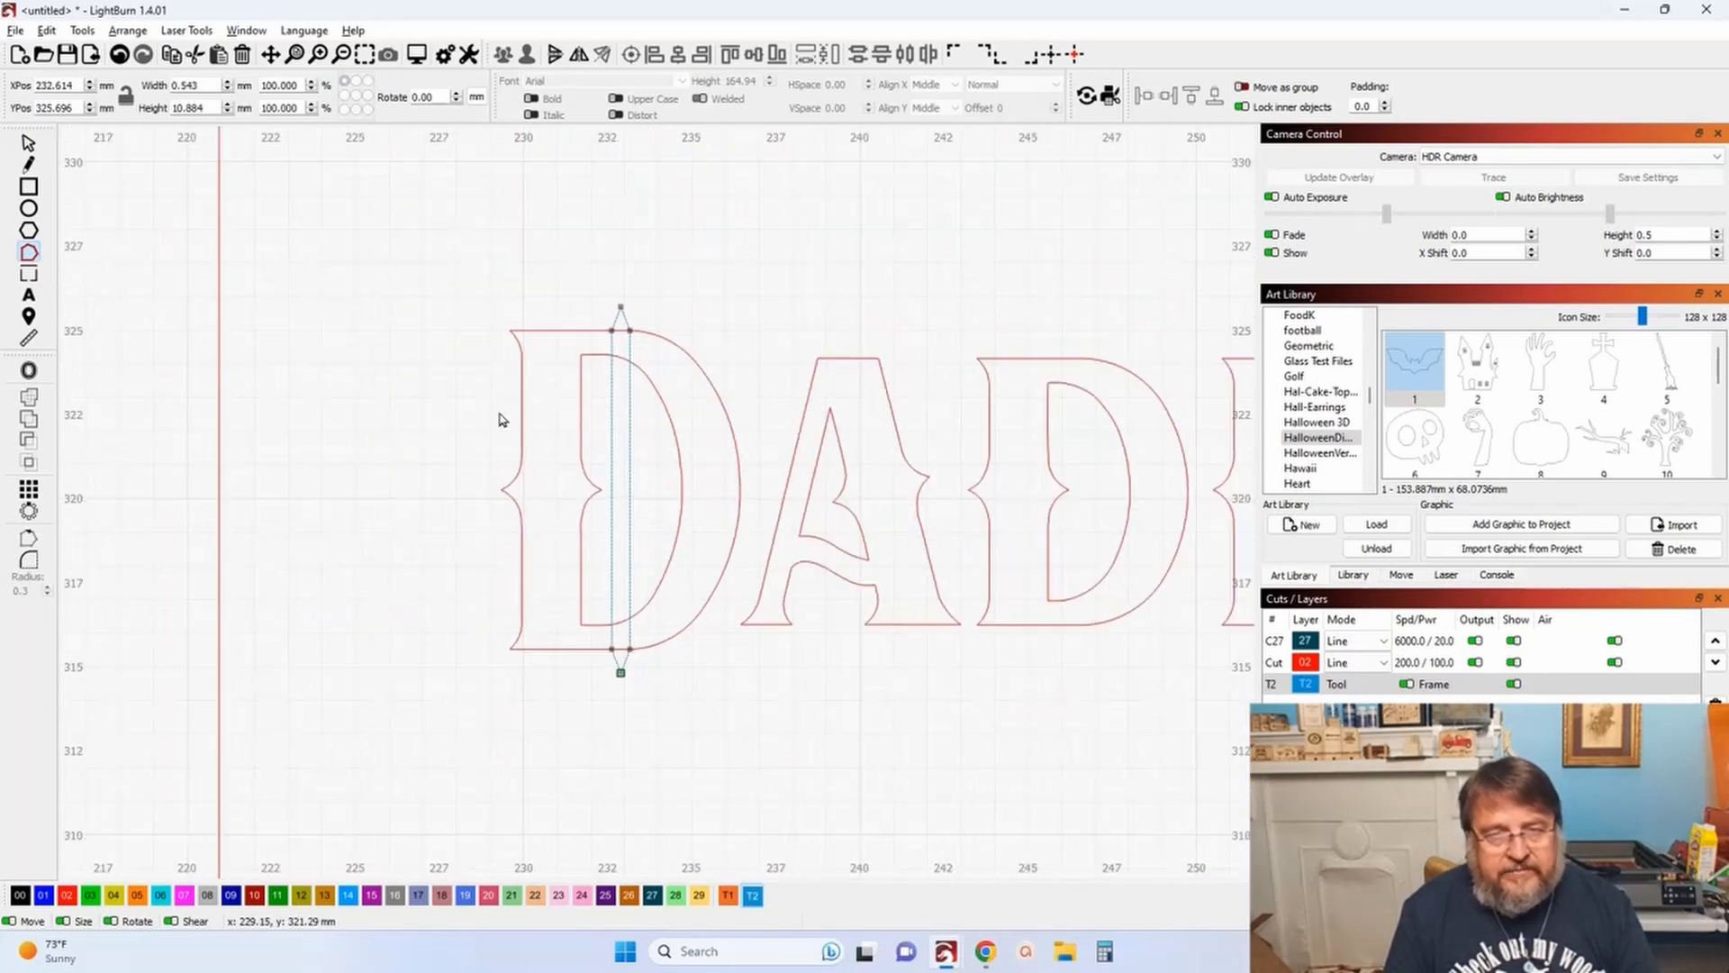
{"action": "scroll", "coordinate": [647, 326], "scroll_direction": "up", "scroll_amount": 3}
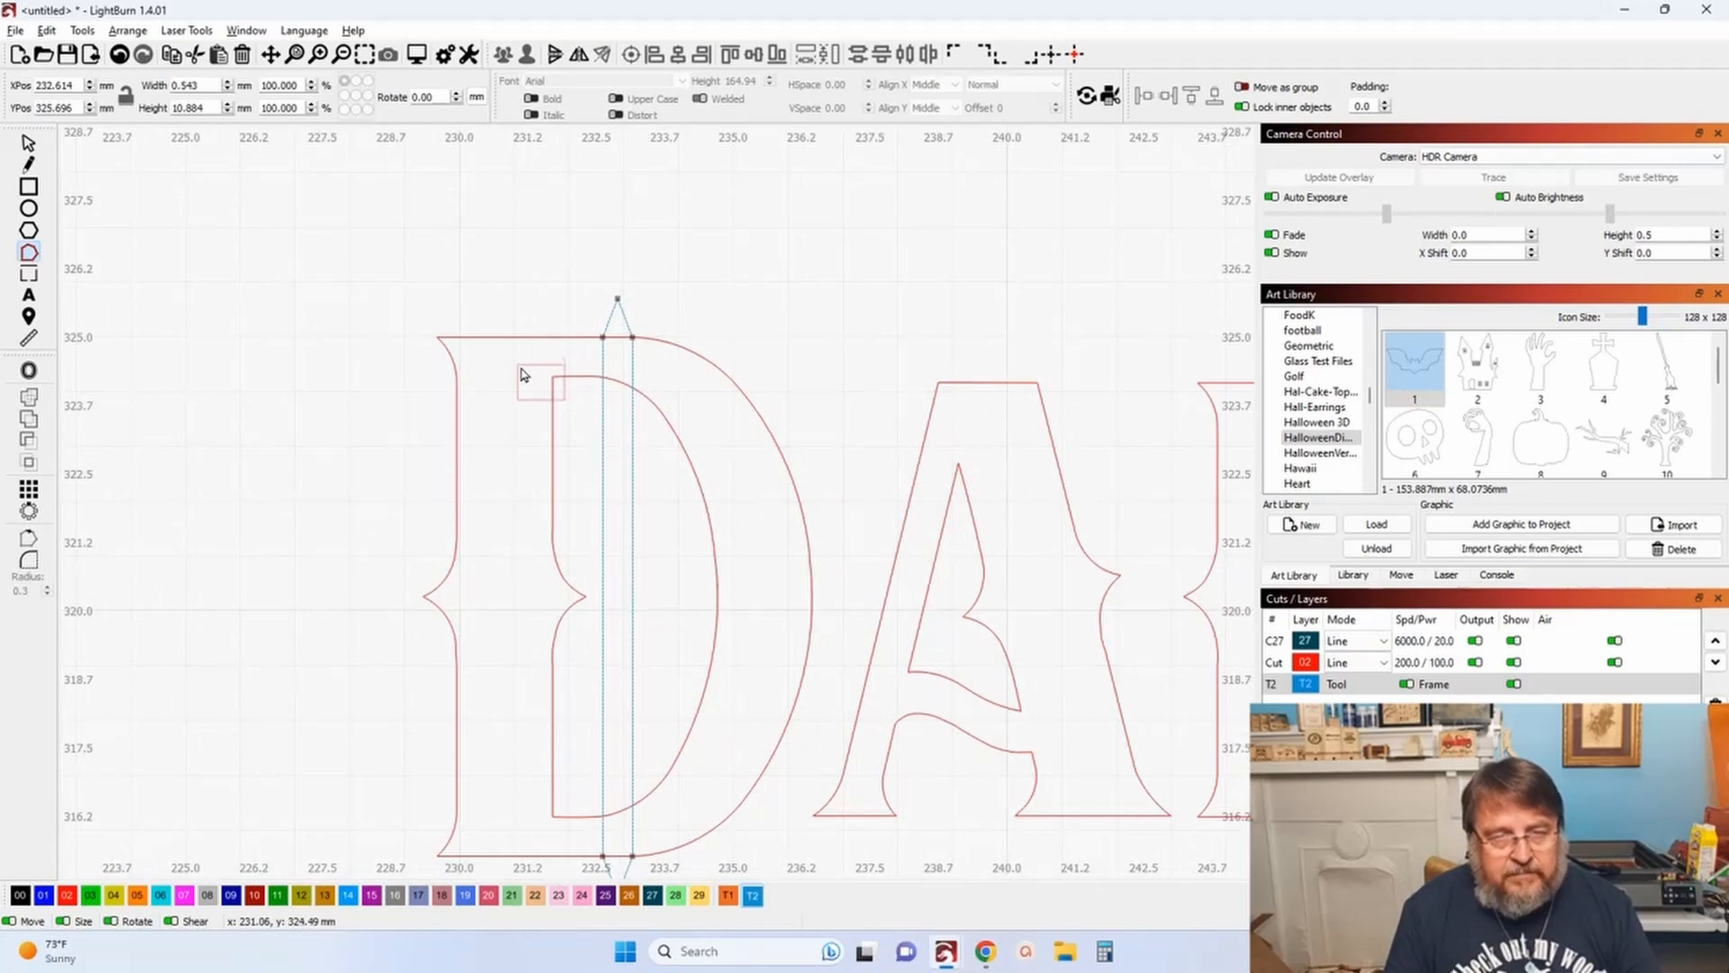
{"action": "left_click", "coordinate": [28, 146]}
{"action": "left_click", "coordinate": [102, 193]}
{"action": "left_click_drag", "start_coordinate": [570, 408], "coordinate": [365, 294]}
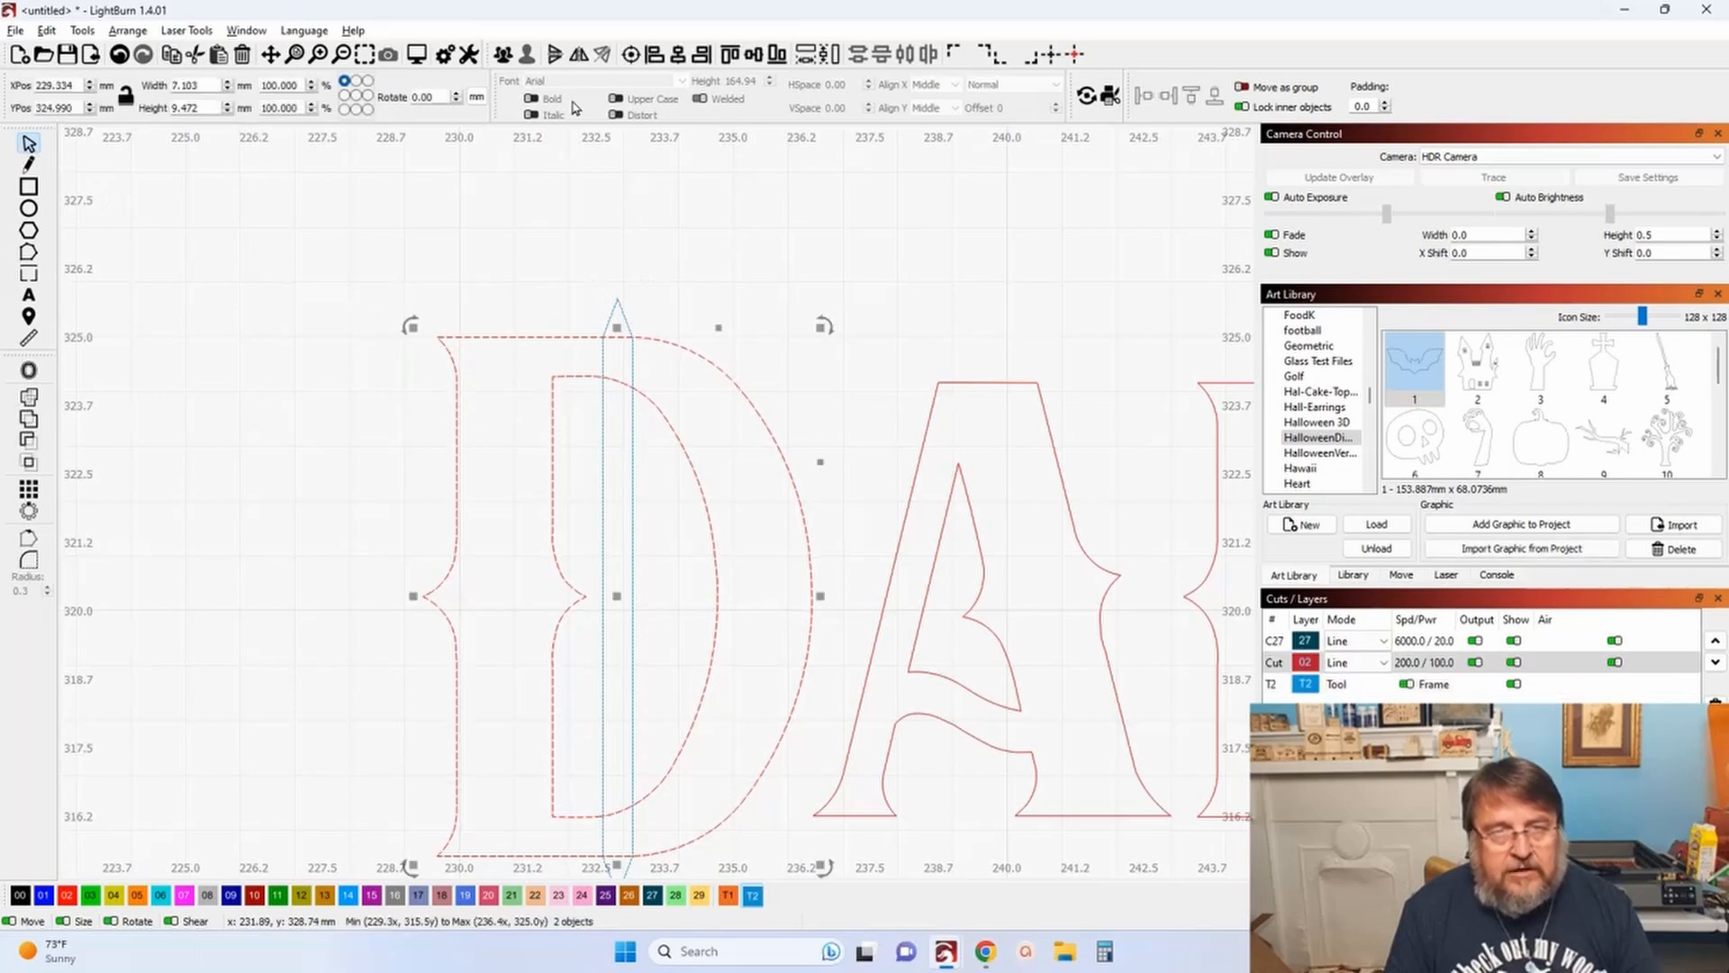
{"action": "left_click", "coordinate": [520, 149]}
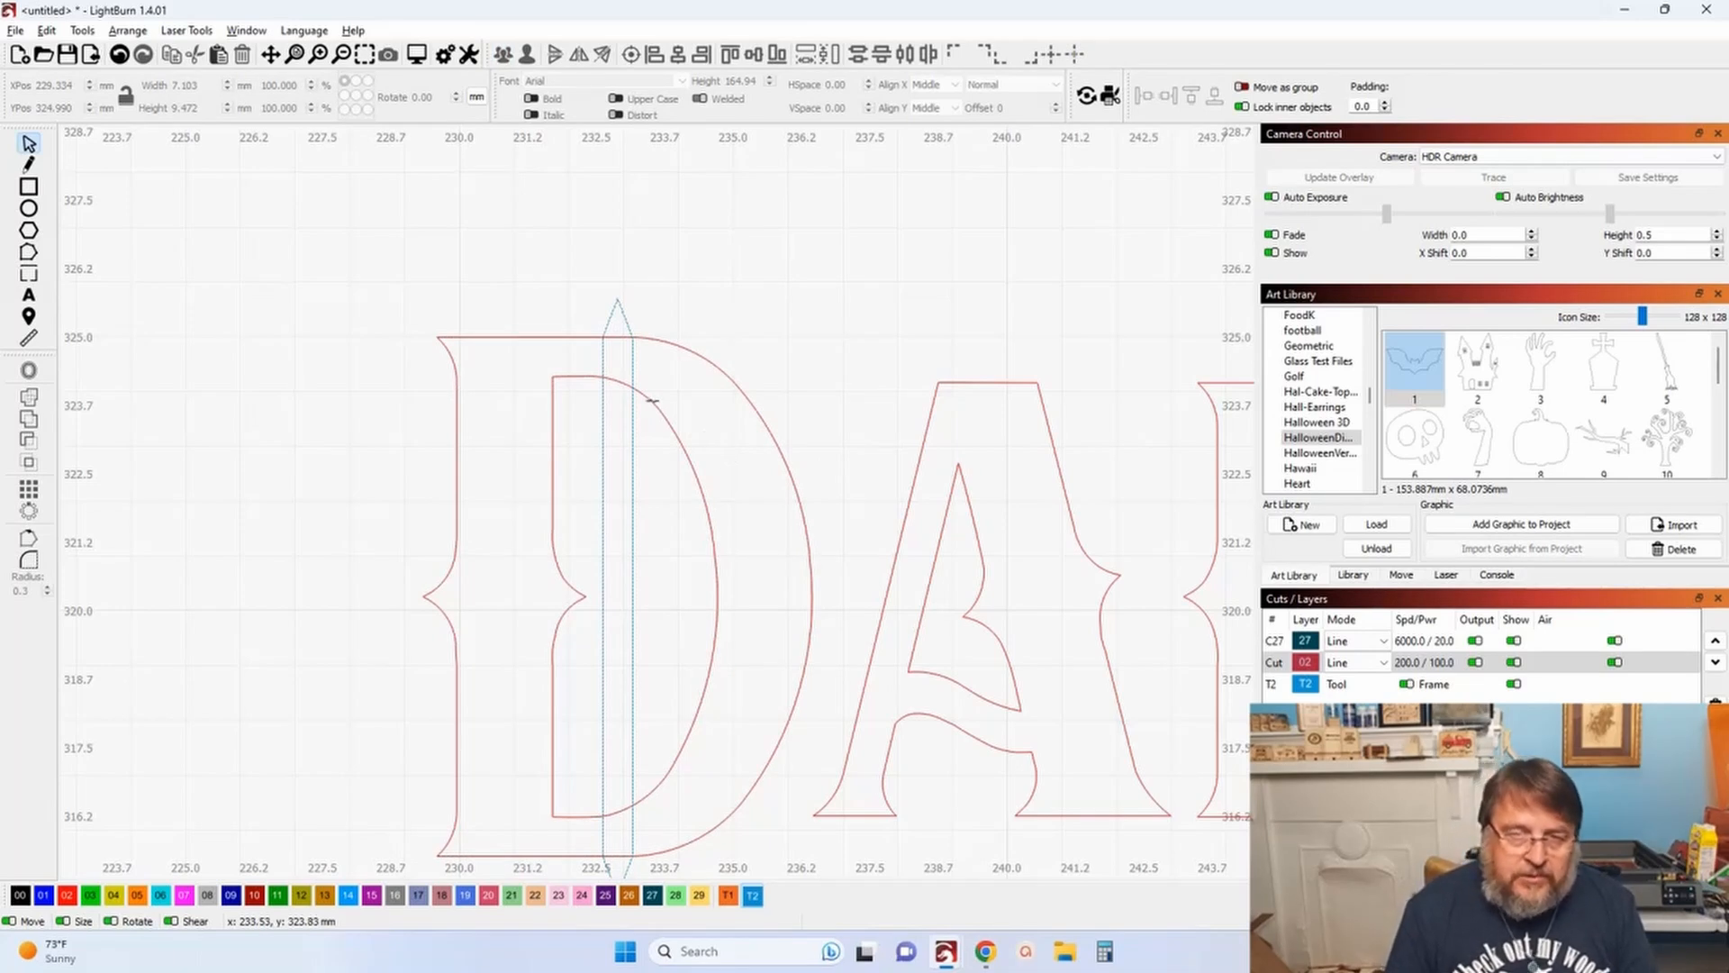
{"action": "left_click", "coordinate": [553, 473]}
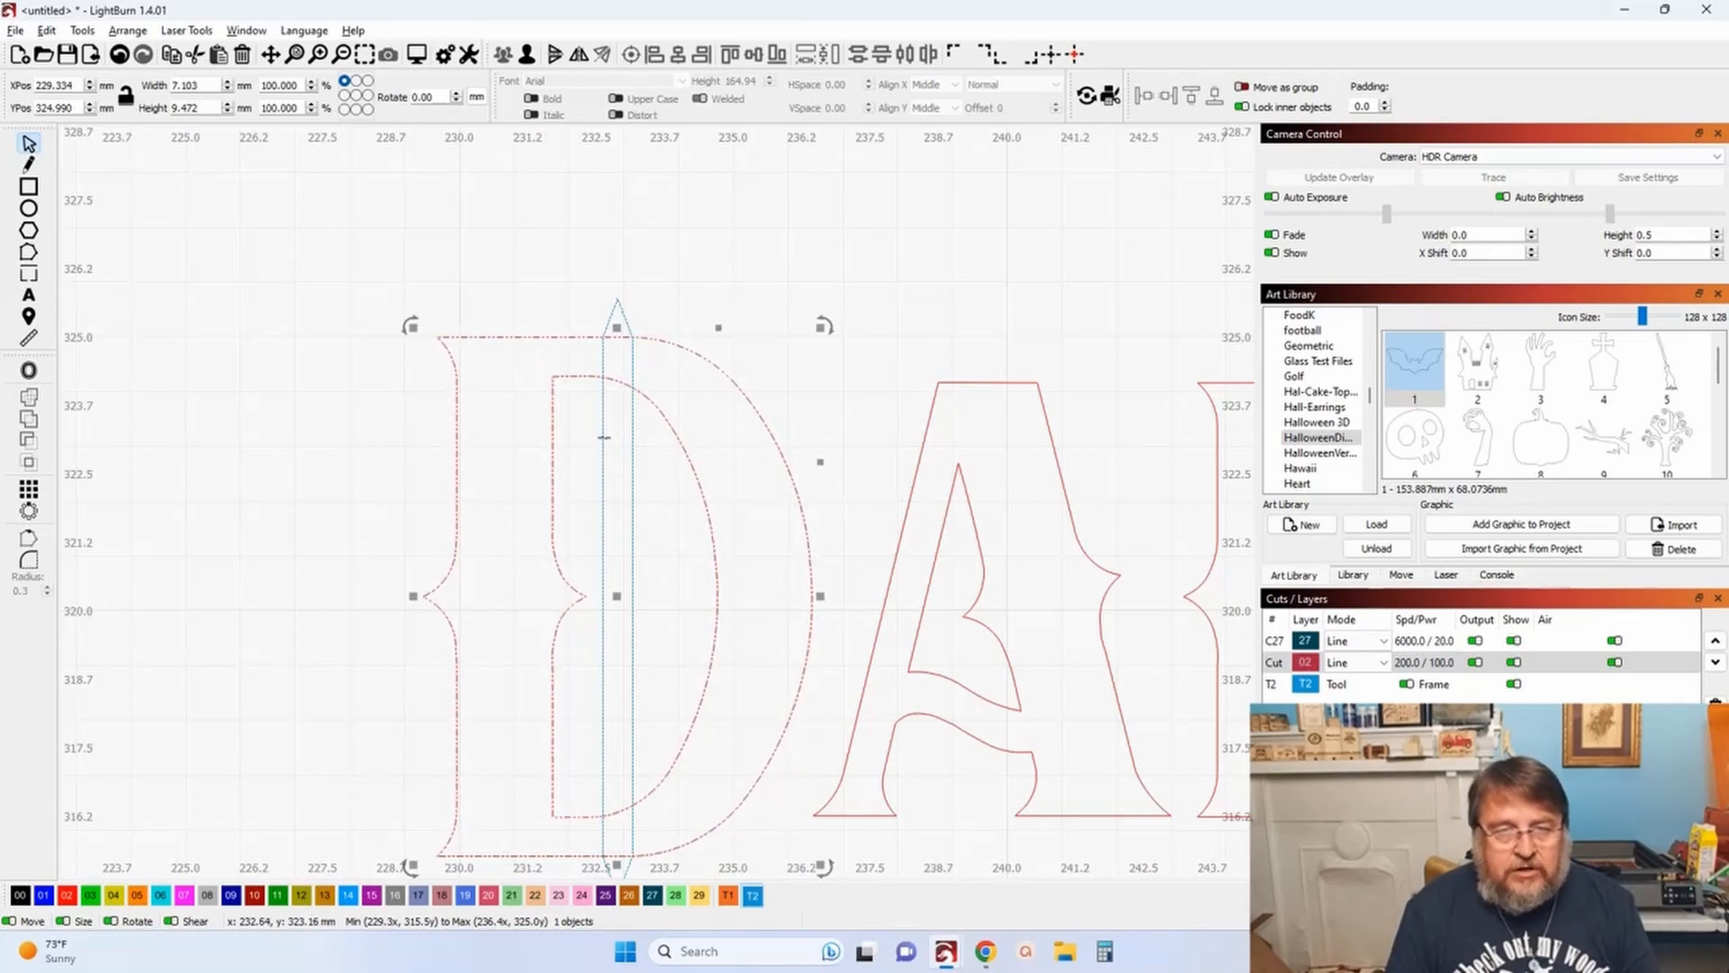
Step: Add the pointed strip to the selection and subtract it from the grouped D with Boolean Subtract
{"action": "scroll", "coordinate": [618, 306], "scroll_direction": "up", "scroll_amount": 4}
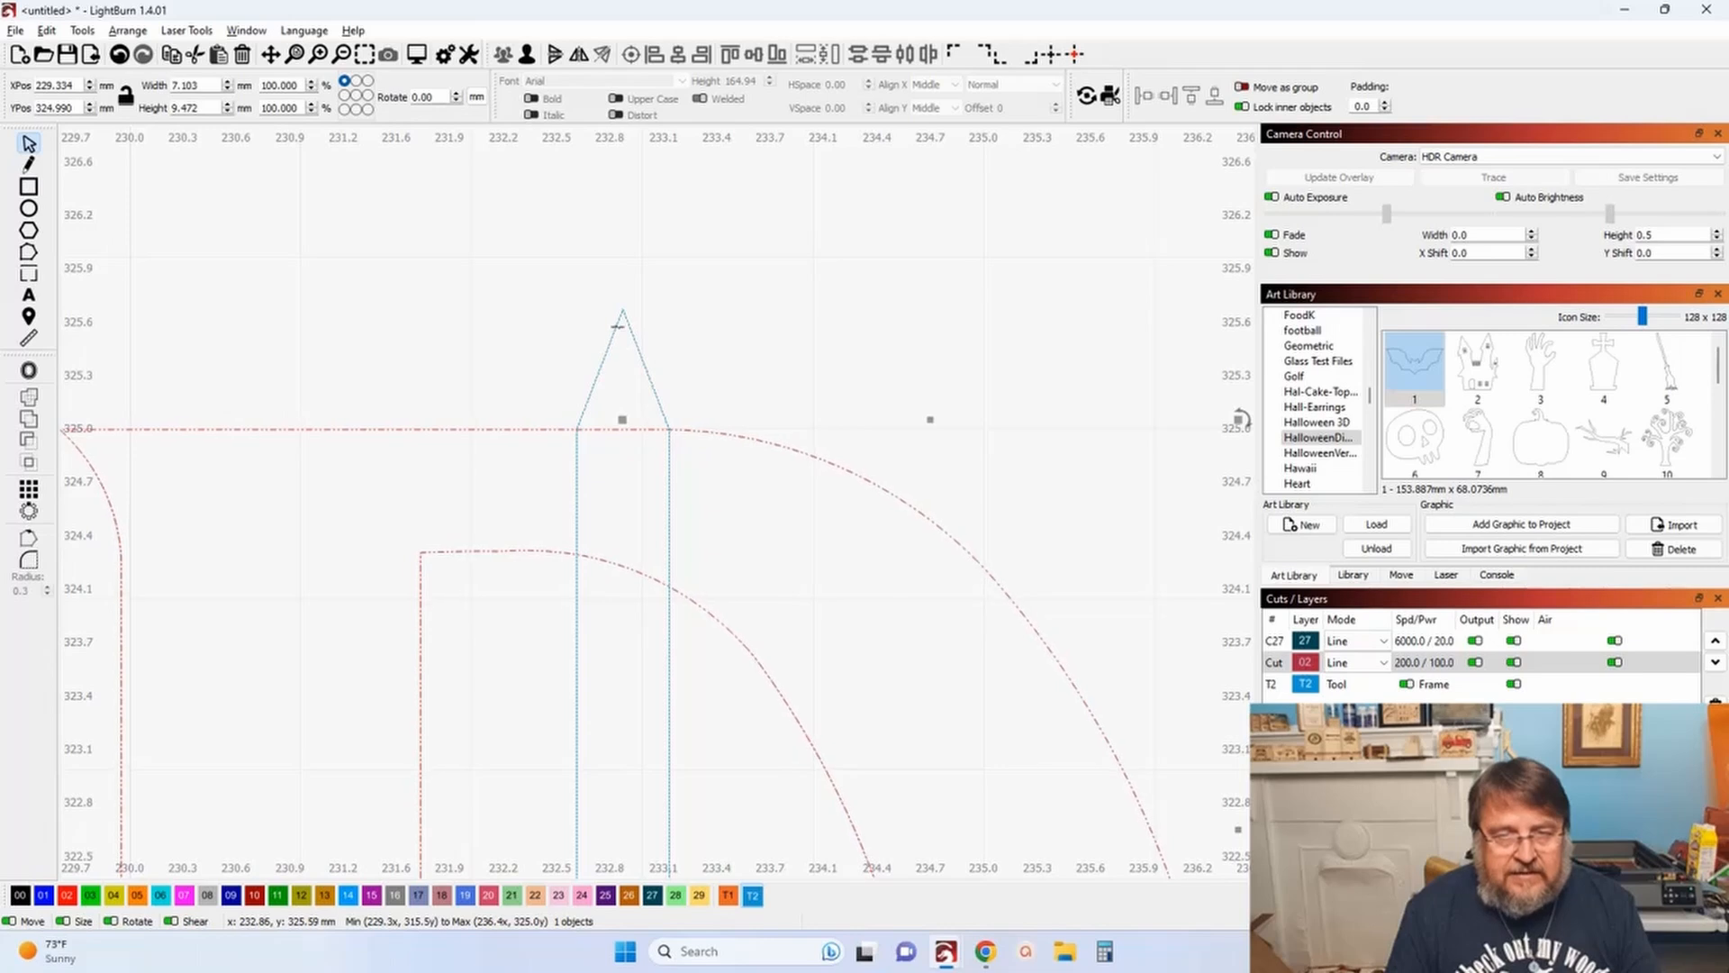
{"action": "left_click", "coordinate": [614, 331], "text": "shift"}
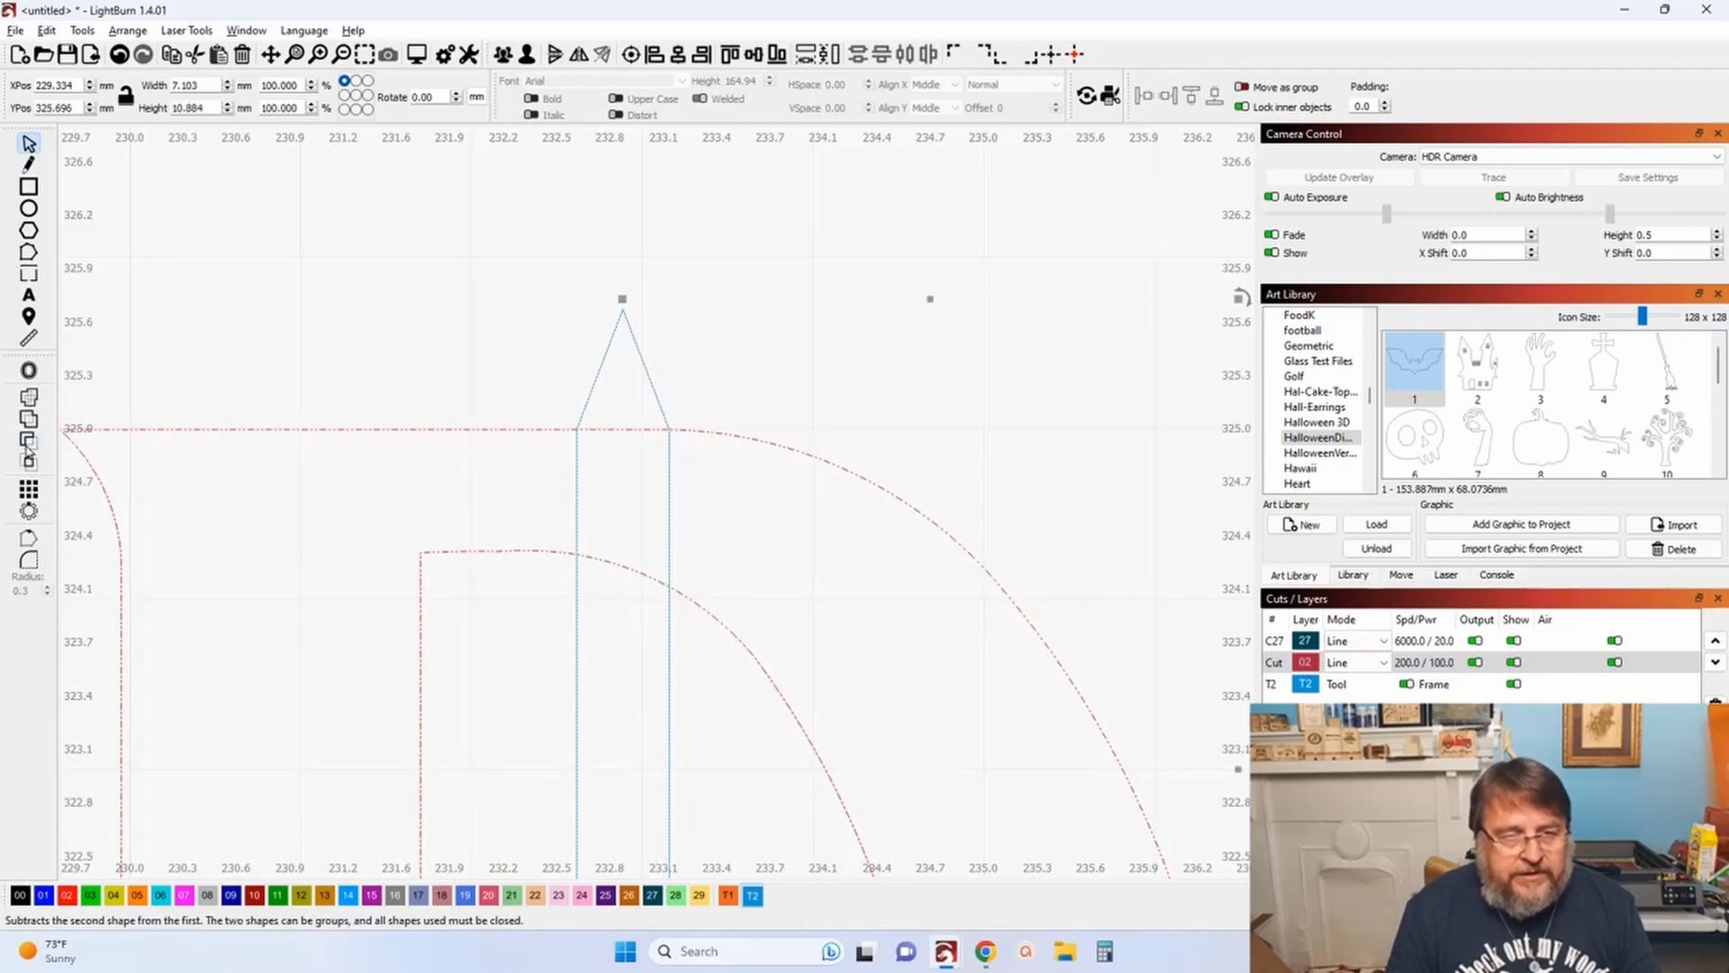
{"action": "left_click", "coordinate": [29, 441]}
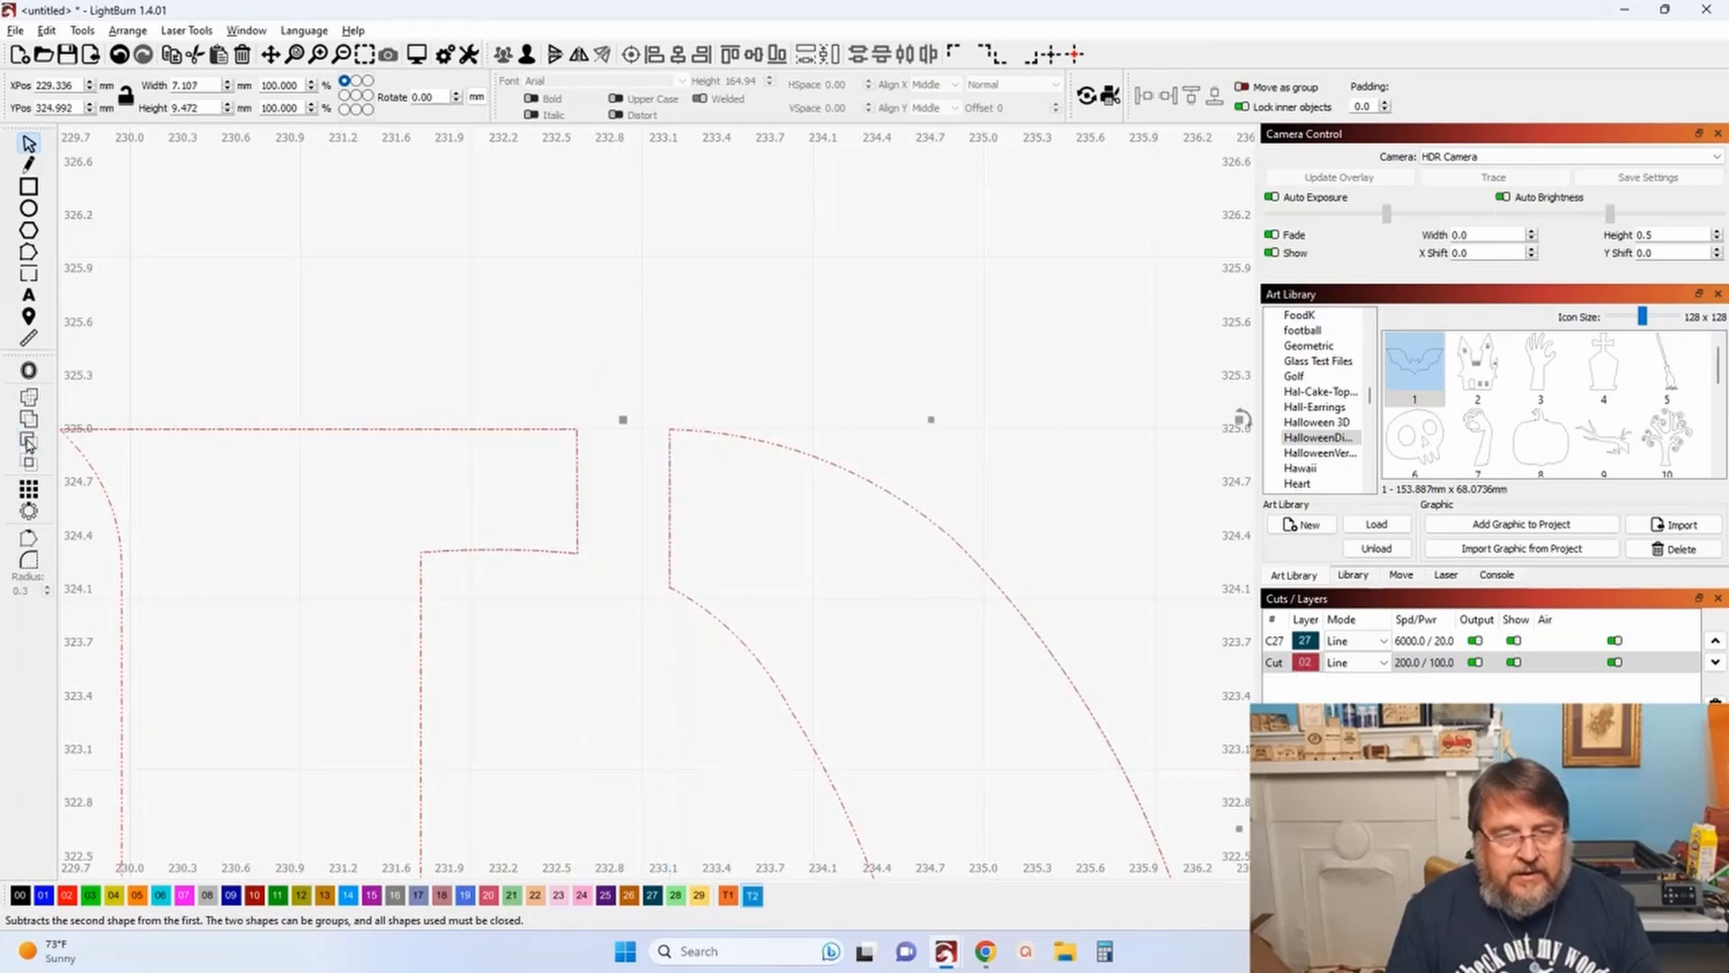
{"action": "scroll", "coordinate": [158, 473], "scroll_direction": "down", "scroll_amount": 4}
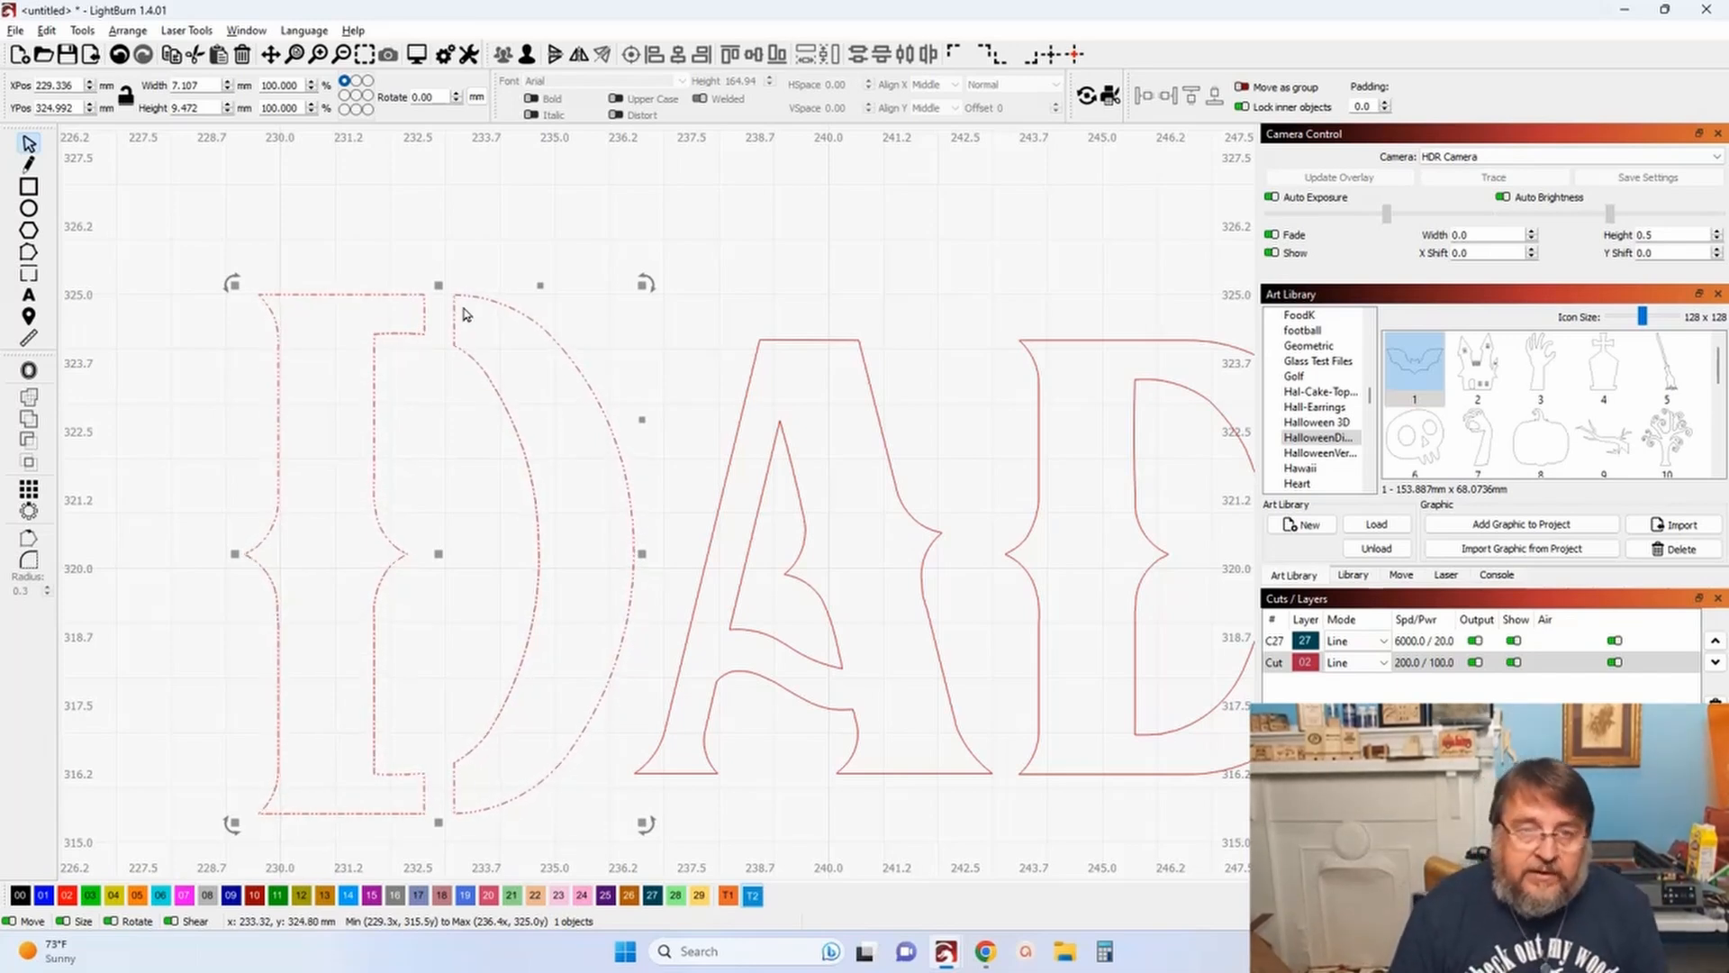
{"action": "scroll", "coordinate": [456, 374], "scroll_direction": "down", "scroll_amount": 2}
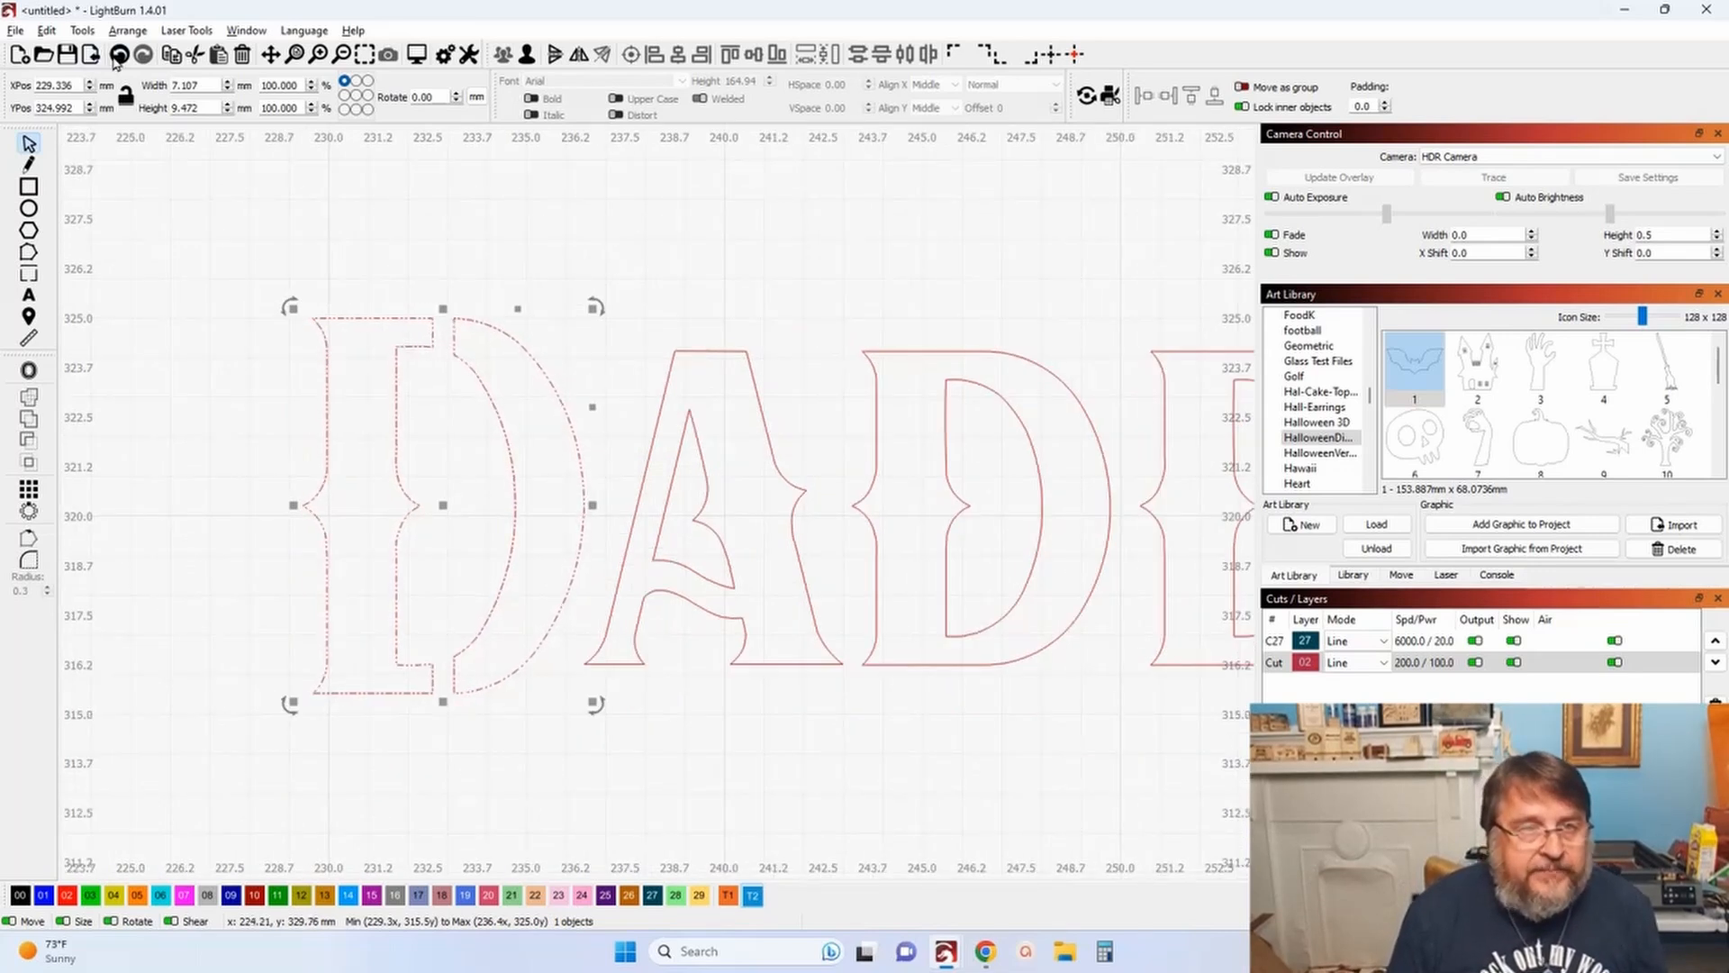
Step: Undo the subtraction and try Boolean Union on the grouped D and the pointed strip
{"action": "left_click", "coordinate": [115, 56]}
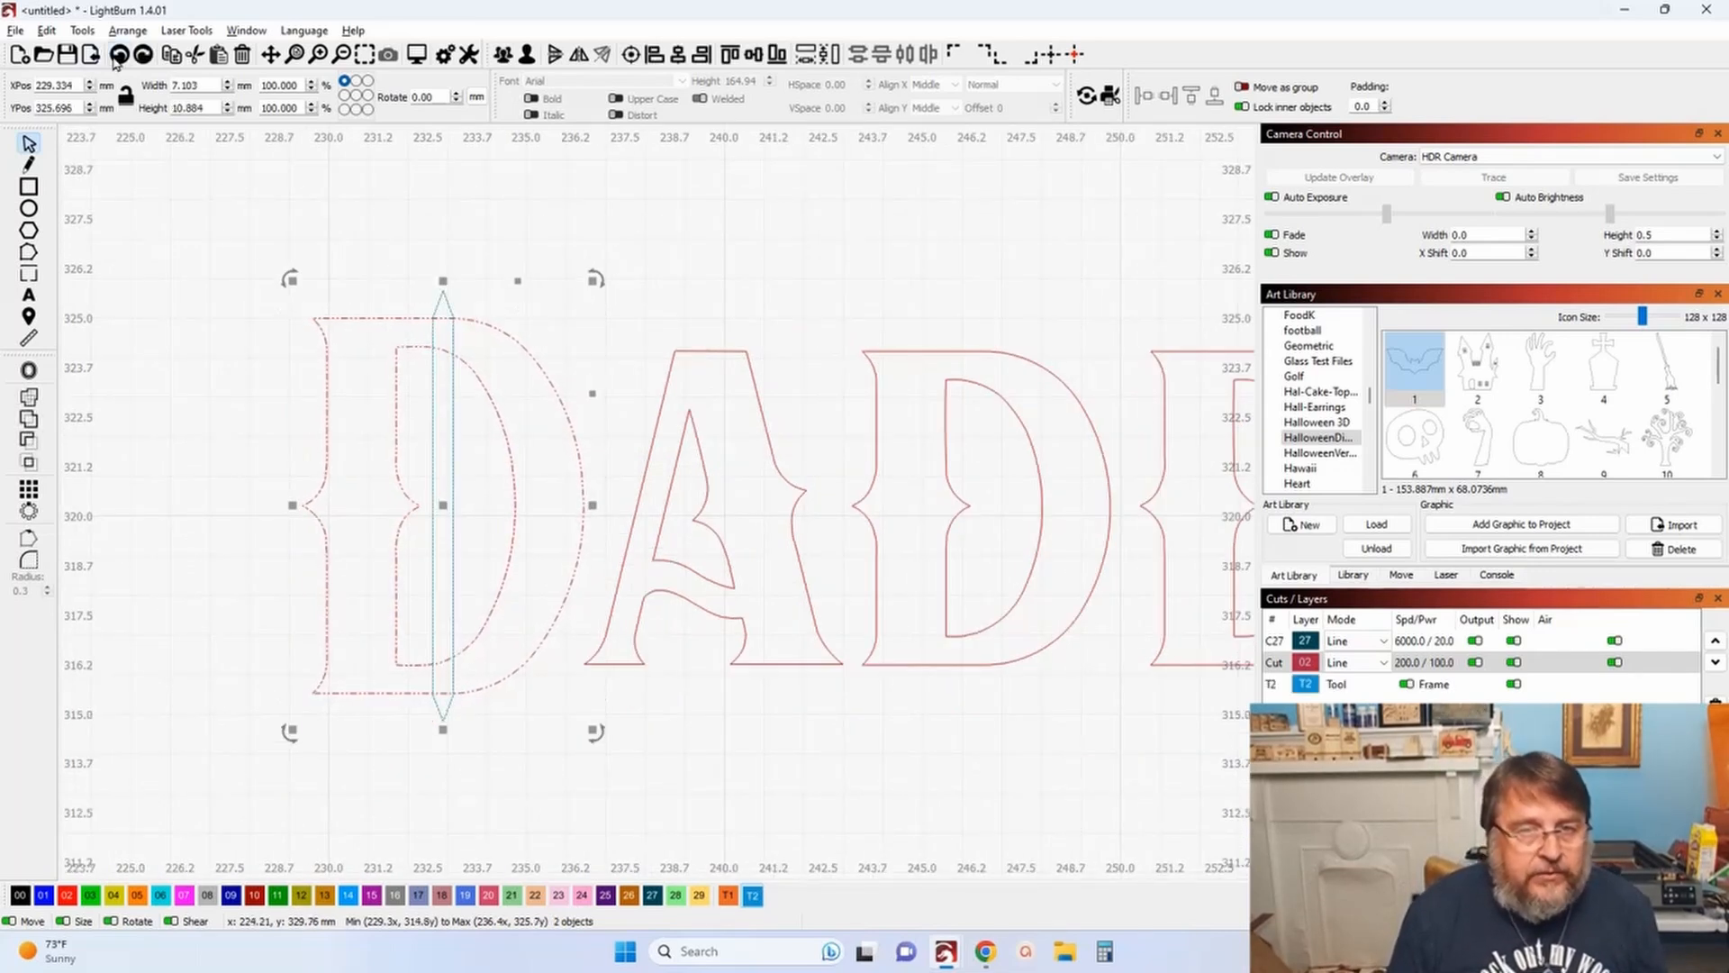
{"action": "left_click", "coordinate": [28, 441]}
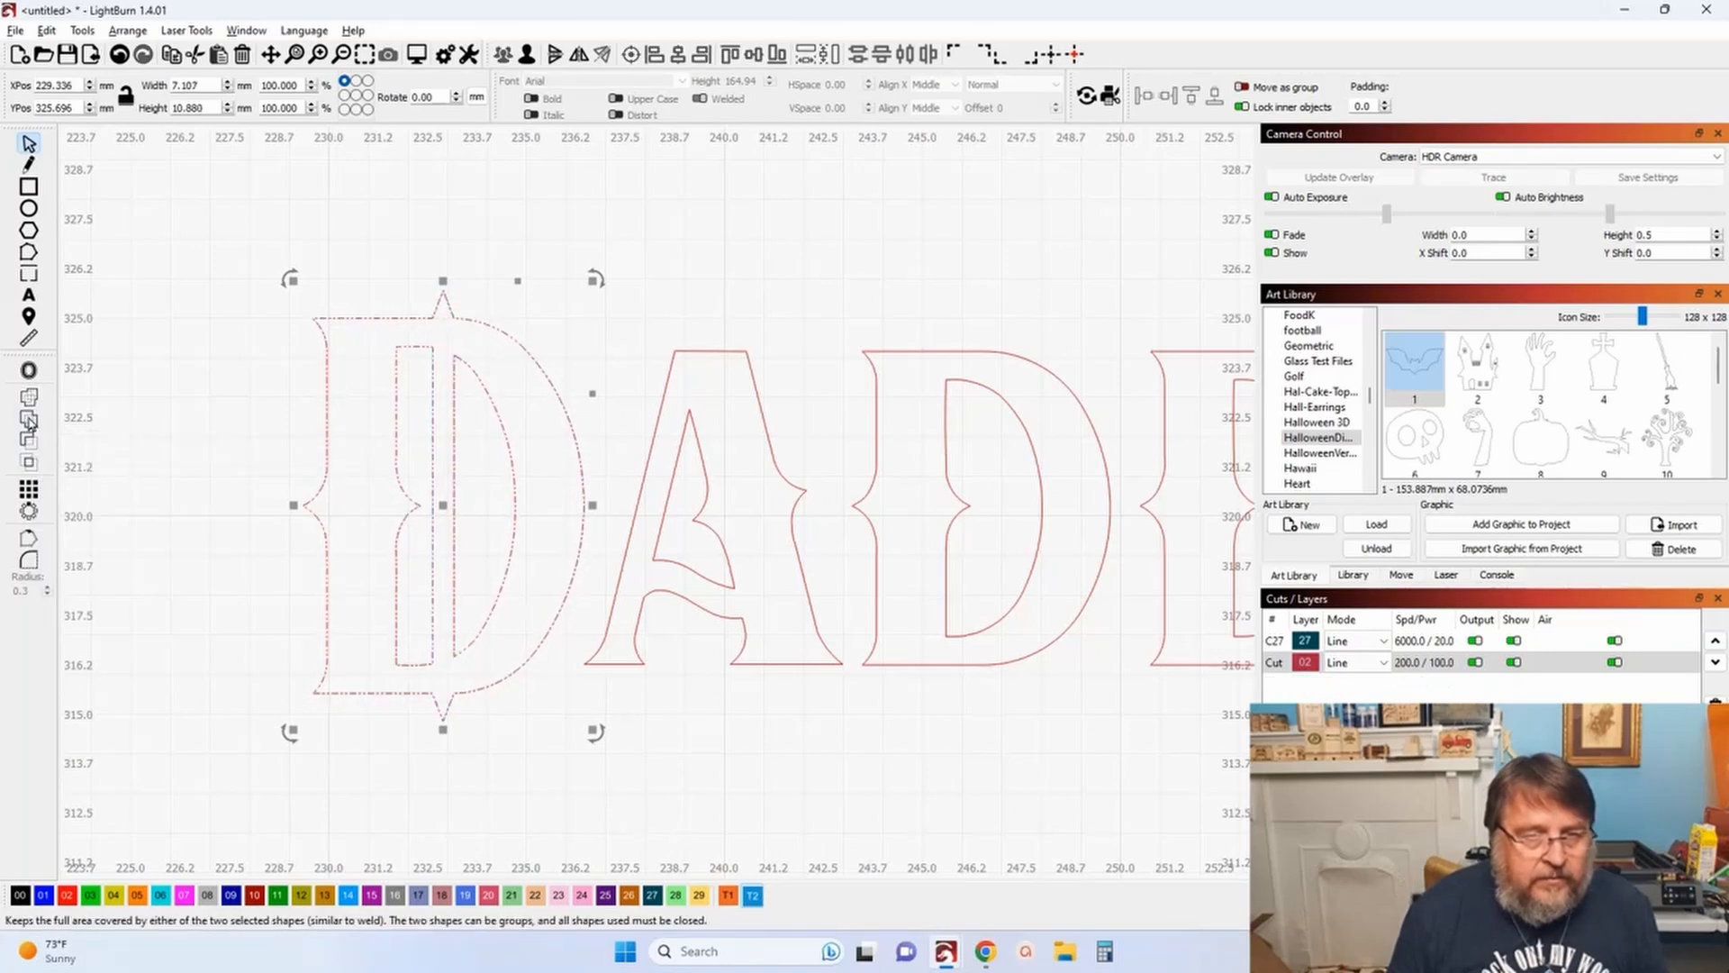
{"action": "left_click", "coordinate": [142, 388]}
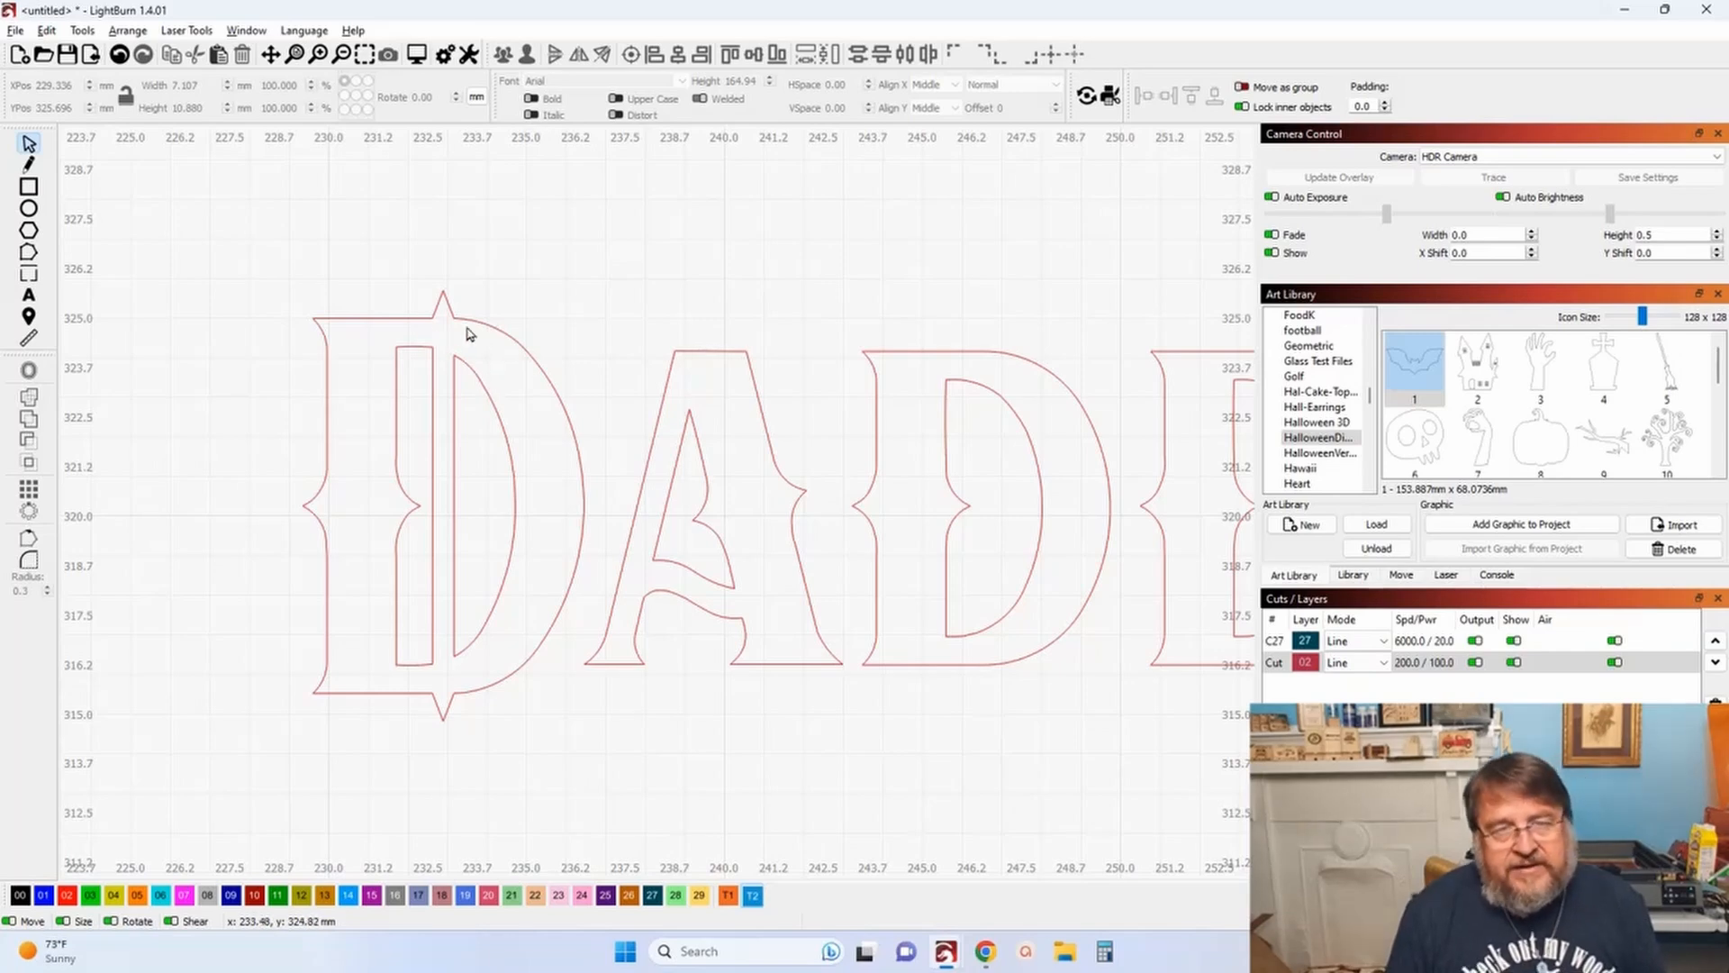
{"action": "scroll", "coordinate": [444, 366], "scroll_direction": "up", "scroll_amount": 5}
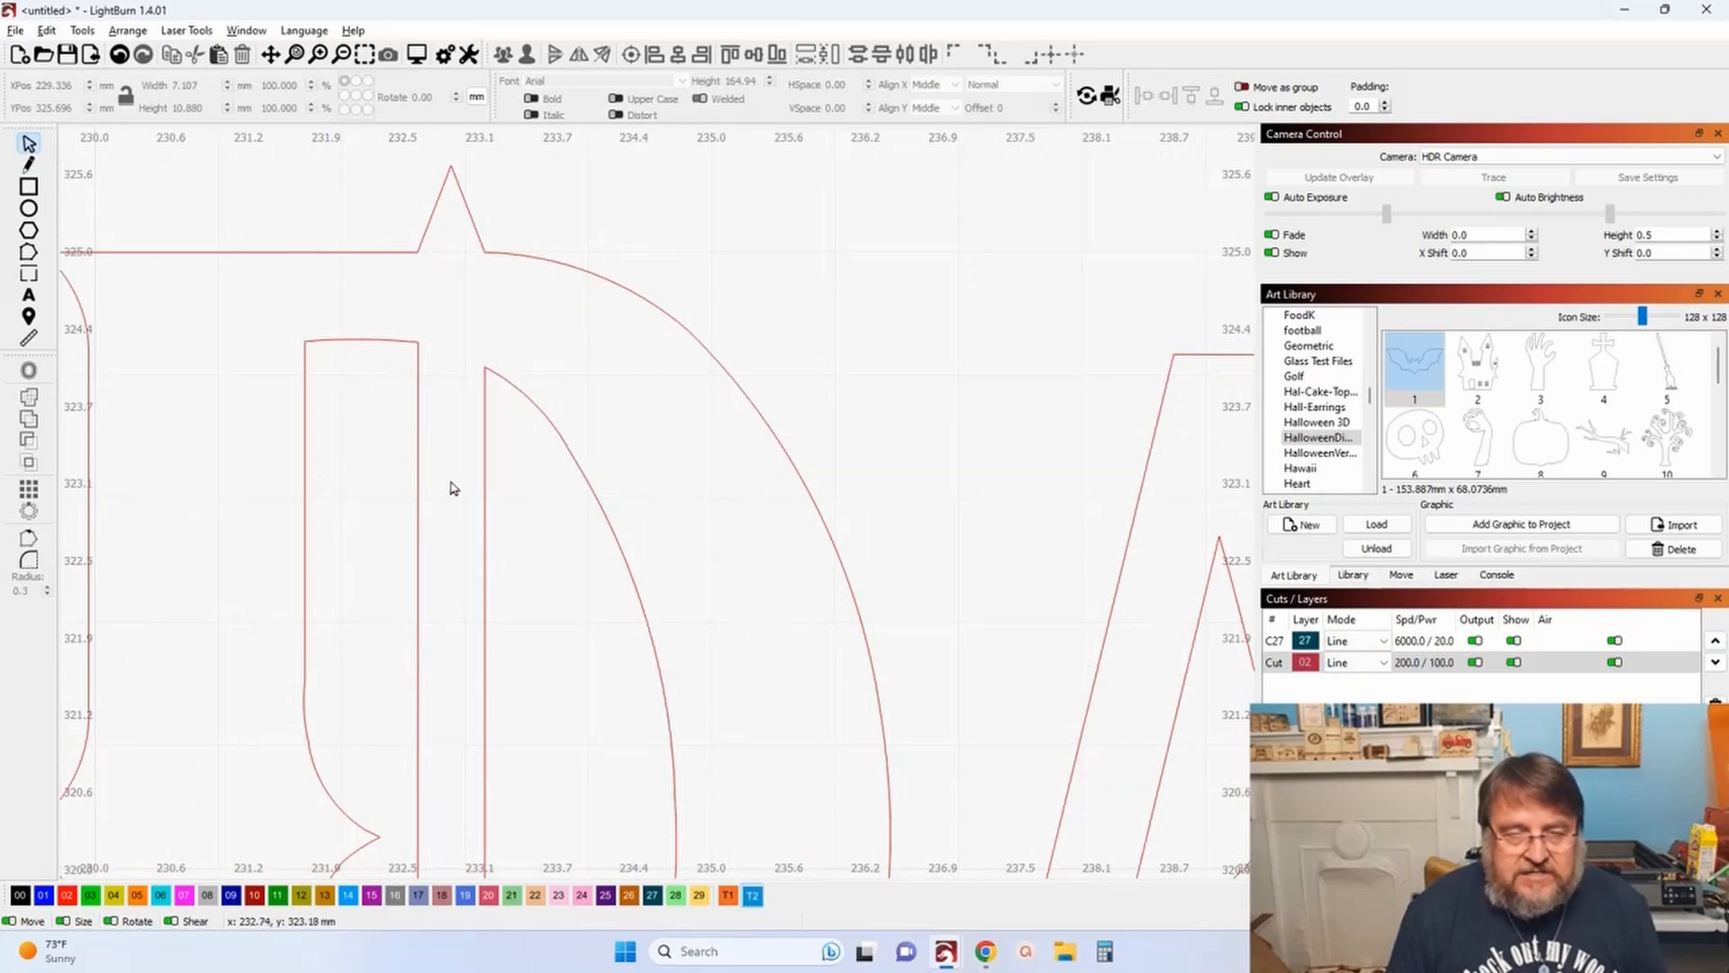
{"action": "scroll", "coordinate": [491, 407], "scroll_direction": "down", "scroll_amount": 2}
{"action": "scroll", "coordinate": [491, 407], "scroll_direction": "down", "scroll_amount": 2}
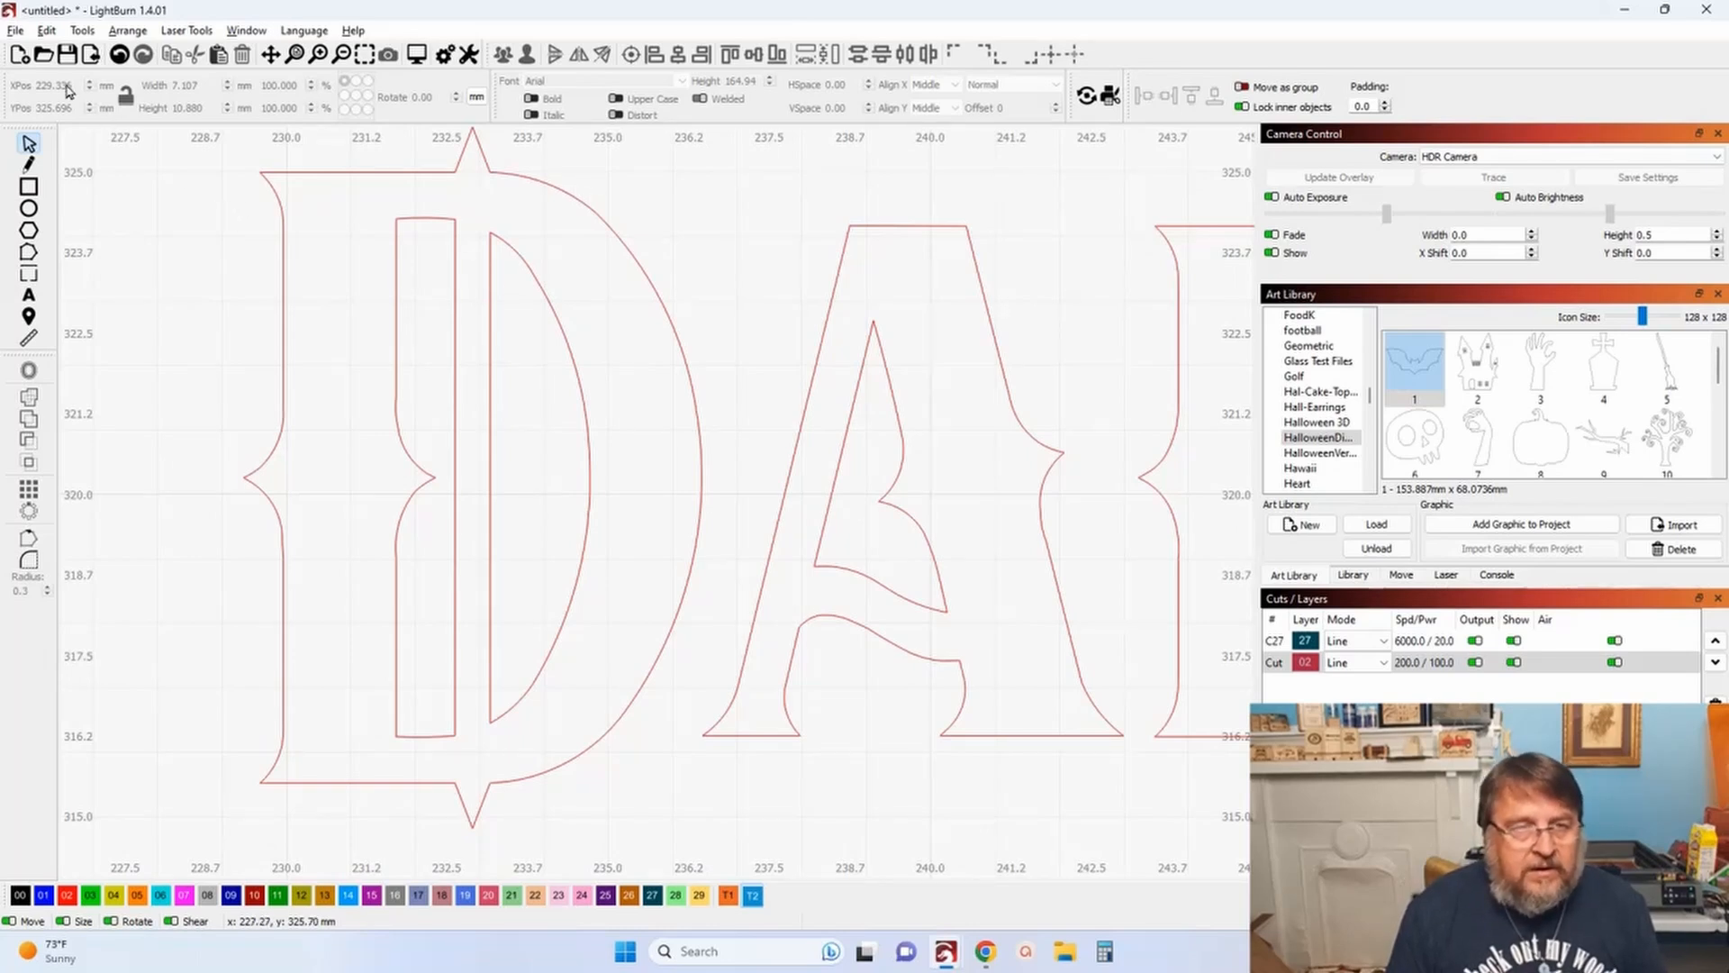
Step: Undo the union and subtract the pointed strip from the first D again
{"action": "left_click", "coordinate": [115, 56]}
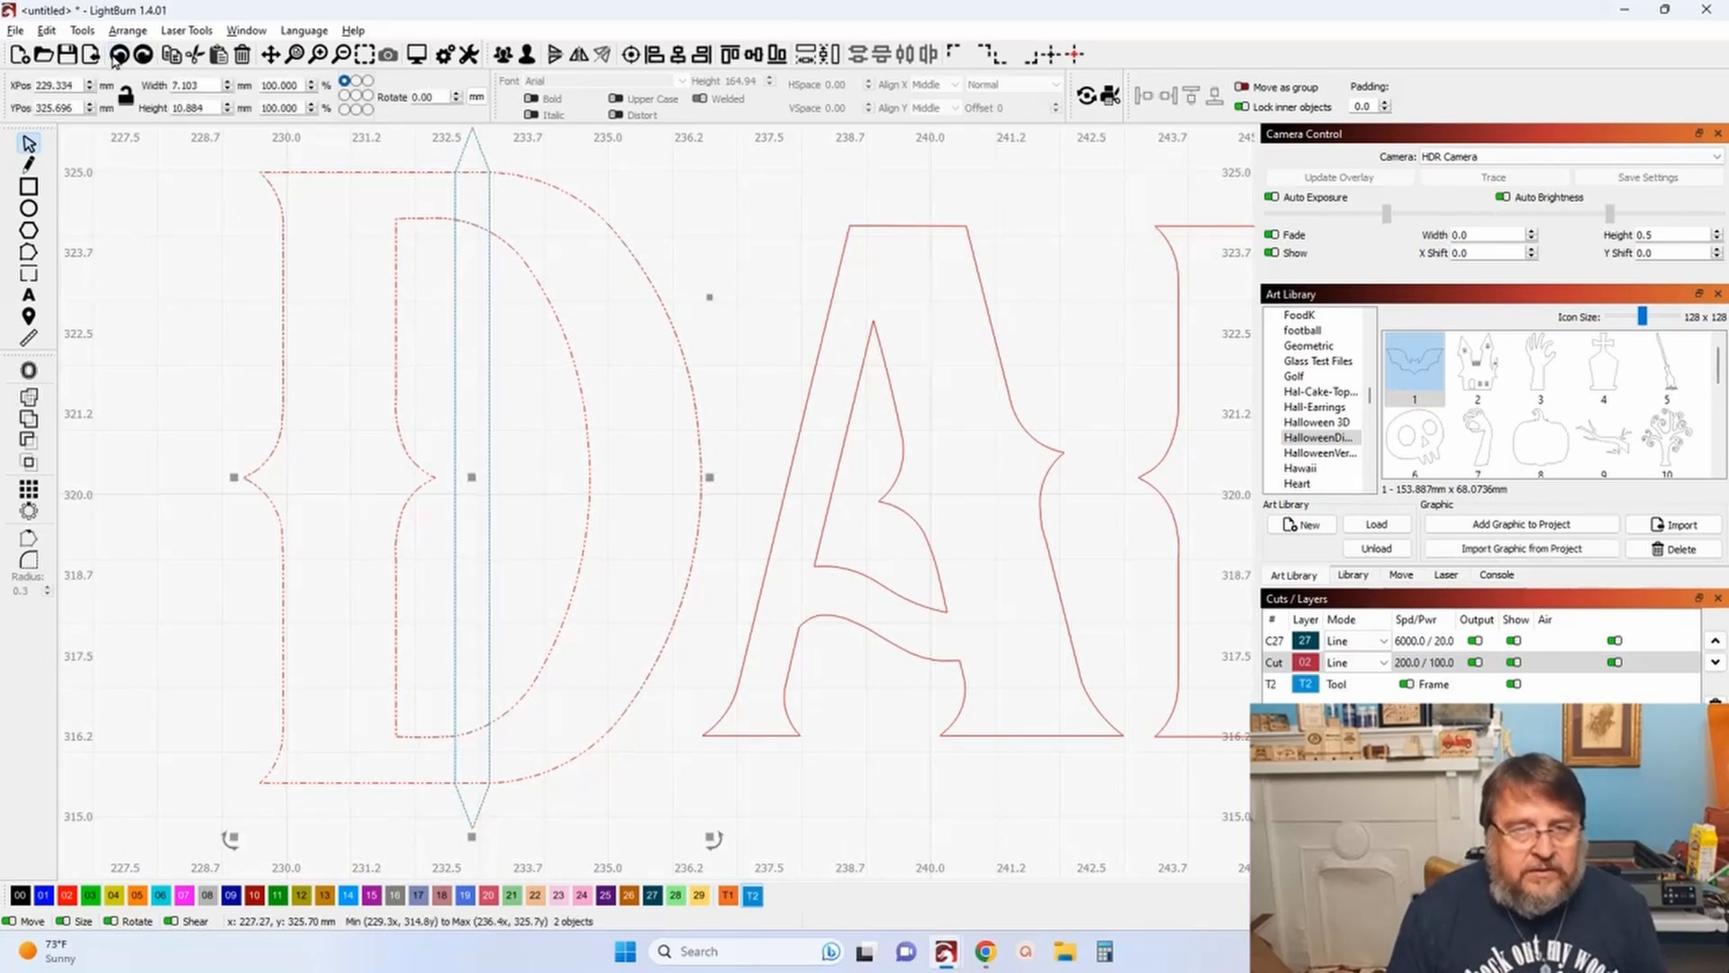
{"action": "left_click", "coordinate": [29, 439]}
{"action": "left_click", "coordinate": [145, 454]}
{"action": "scroll", "coordinate": [225, 455], "scroll_direction": "down", "scroll_amount": 2}
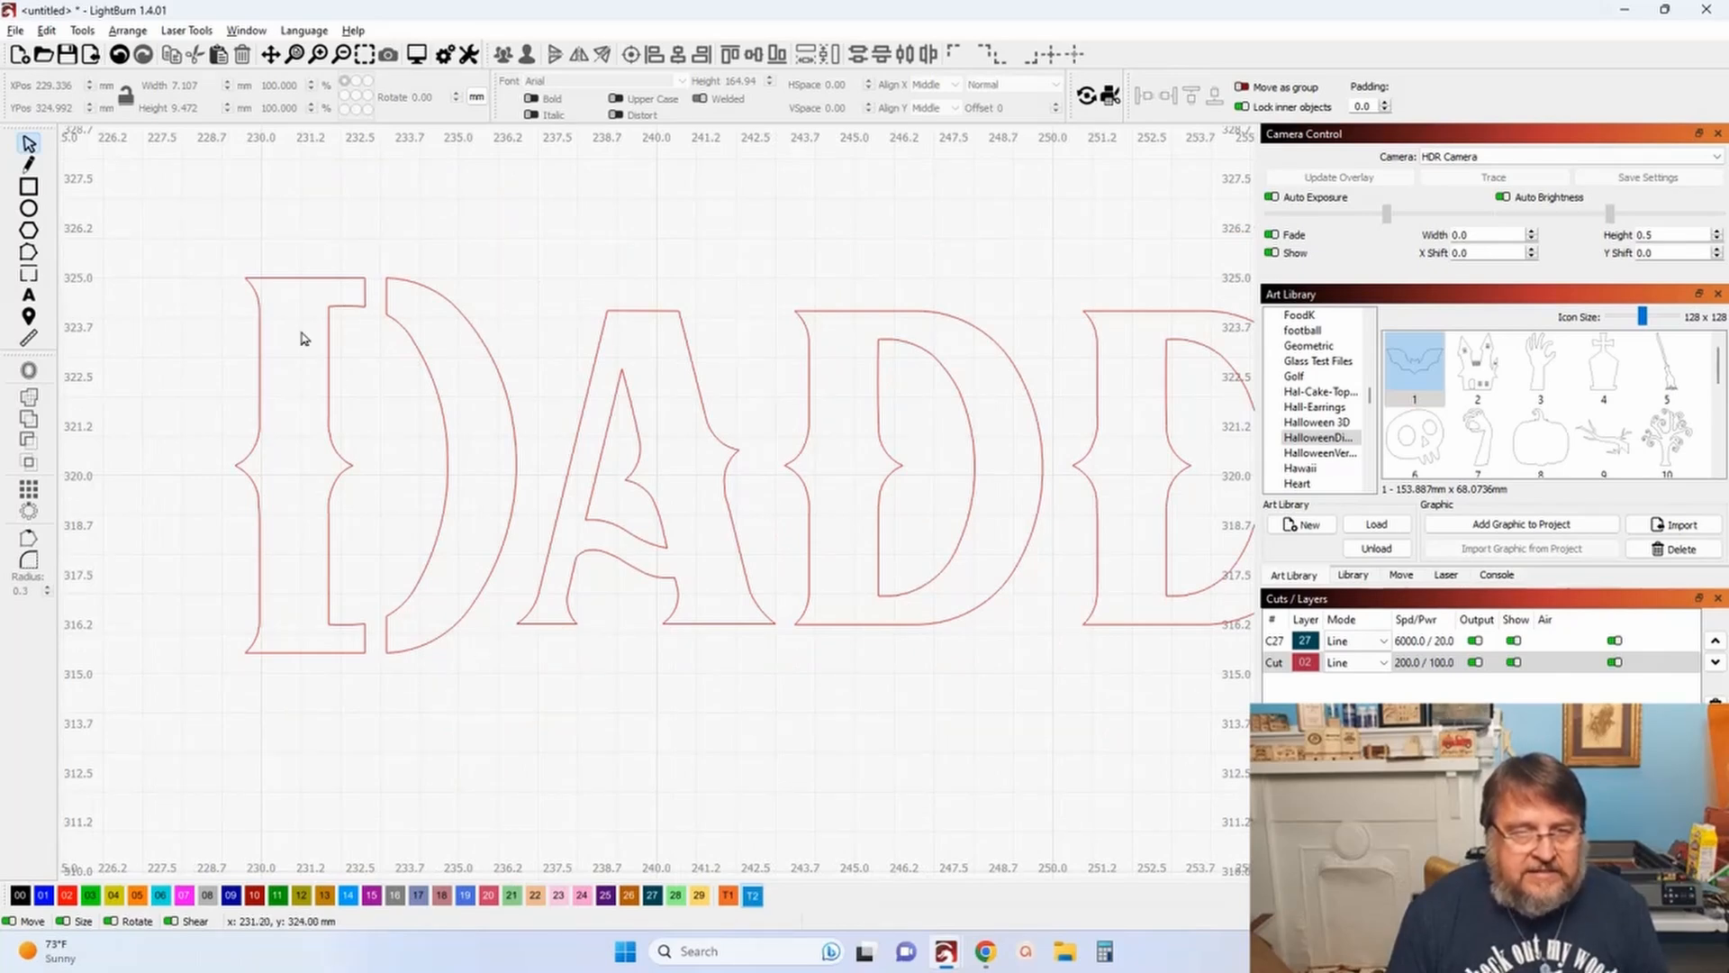
Step: Draw a narrow vertical rectangle about 0.87 mm wide and 12.4 mm tall across the ampersand above DADDY
{"action": "scroll", "coordinate": [351, 464], "scroll_direction": "down", "scroll_amount": 2}
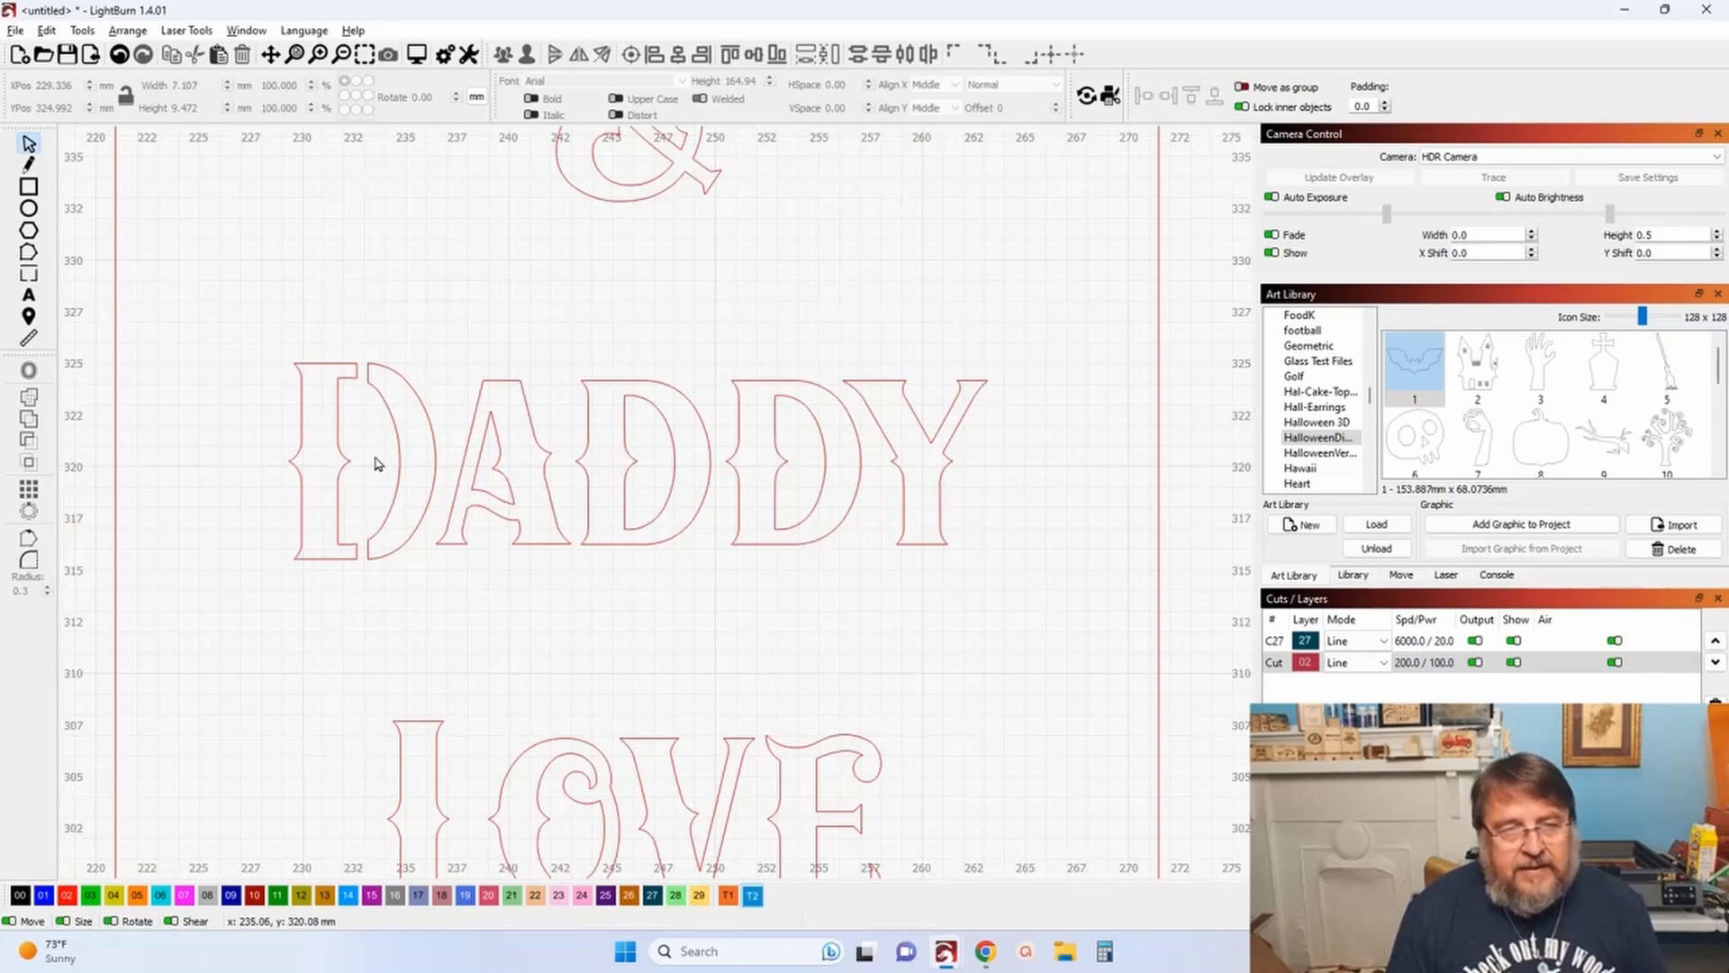
{"action": "scroll", "coordinate": [450, 467], "scroll_direction": "up", "scroll_amount": 2}
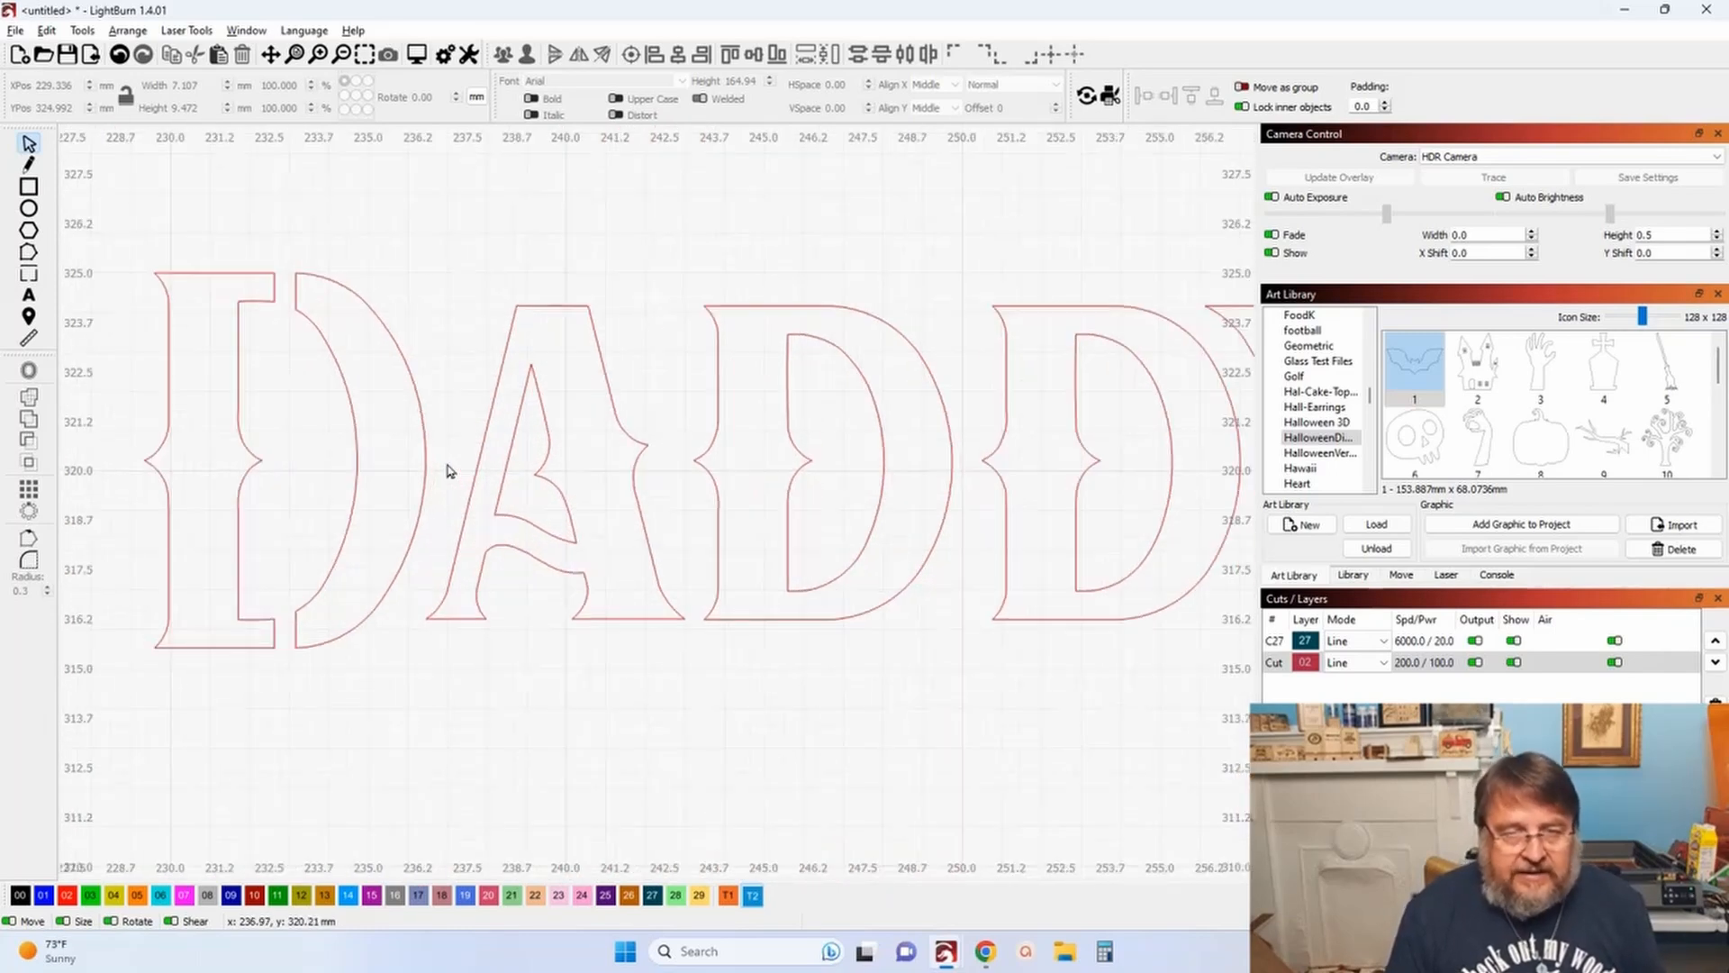
{"action": "scroll", "coordinate": [590, 487], "scroll_direction": "down", "scroll_amount": 1}
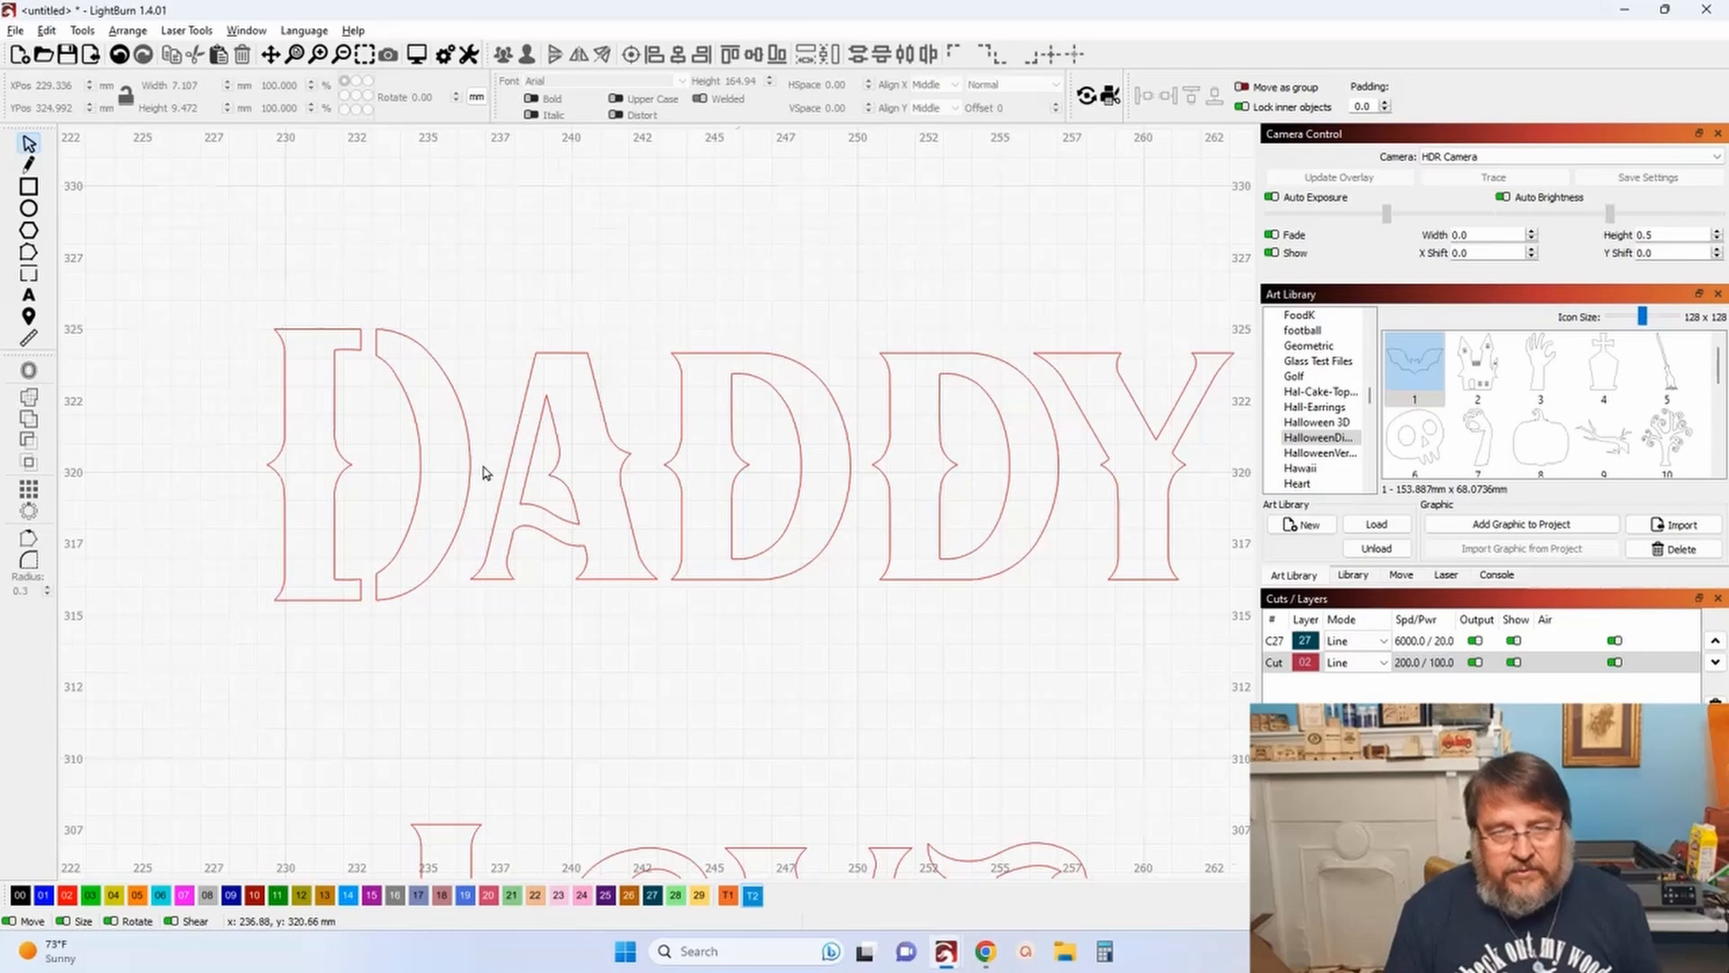
{"action": "scroll", "coordinate": [484, 472], "scroll_direction": "down", "scroll_amount": 2}
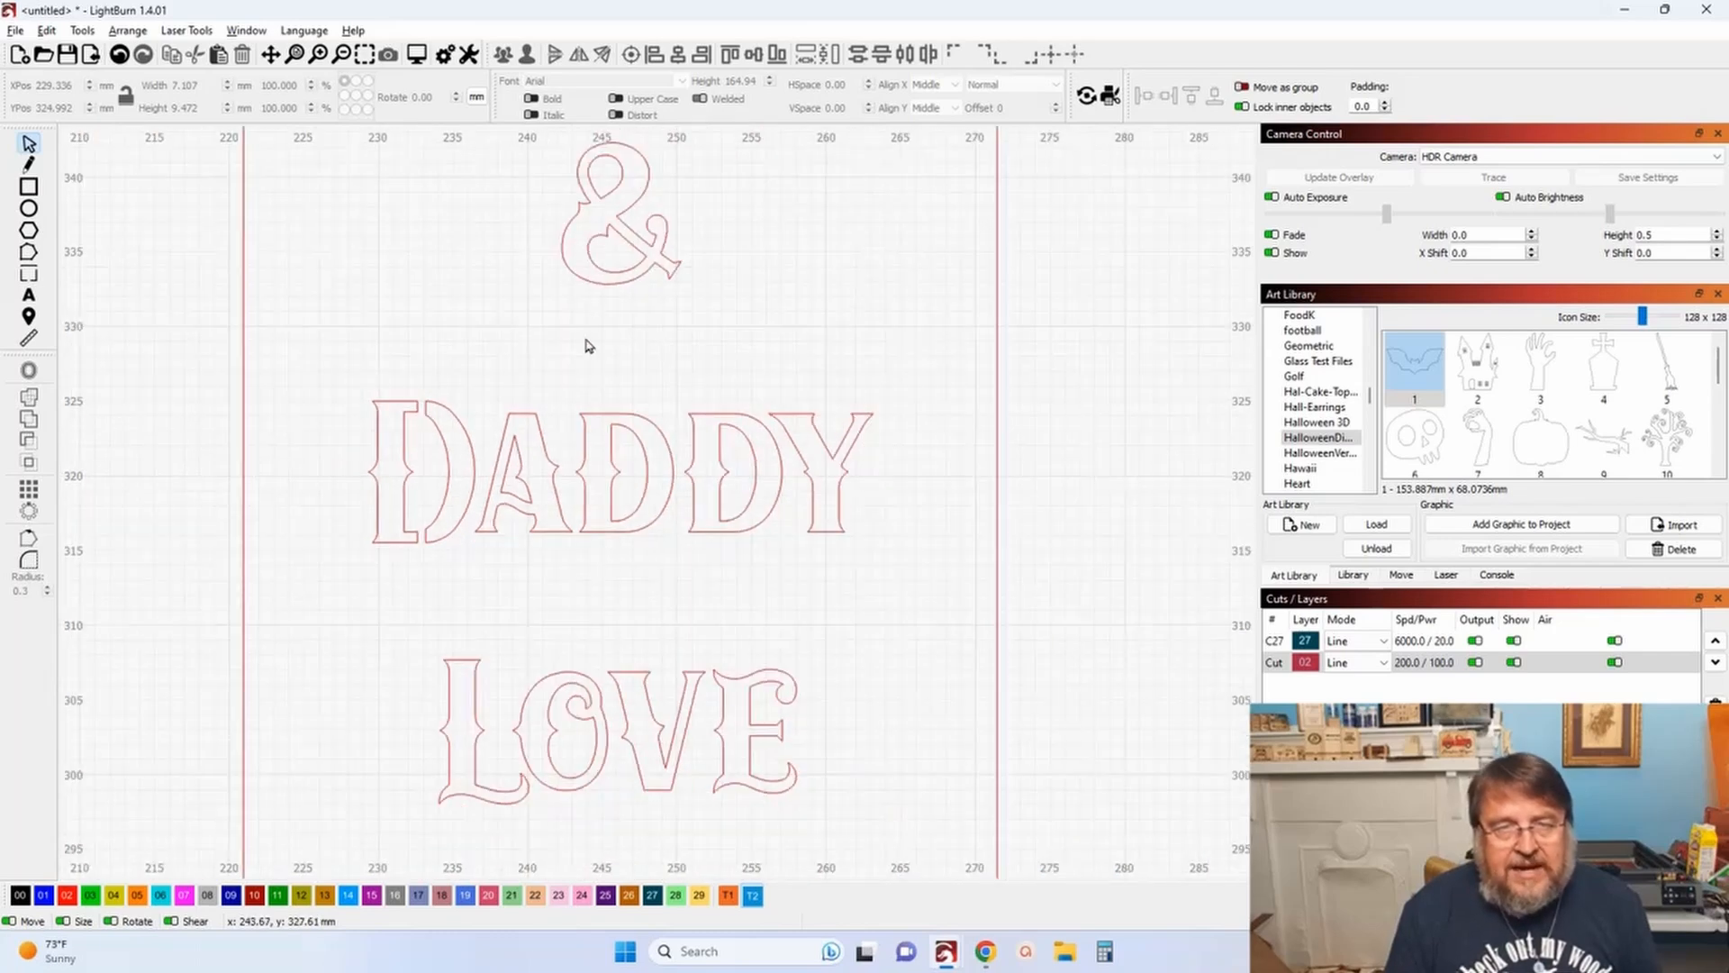
{"action": "left_click_drag", "start_coordinate": [585, 346], "coordinate": [570, 519]}
{"action": "scroll", "coordinate": [595, 386], "scroll_direction": "up", "scroll_amount": 1}
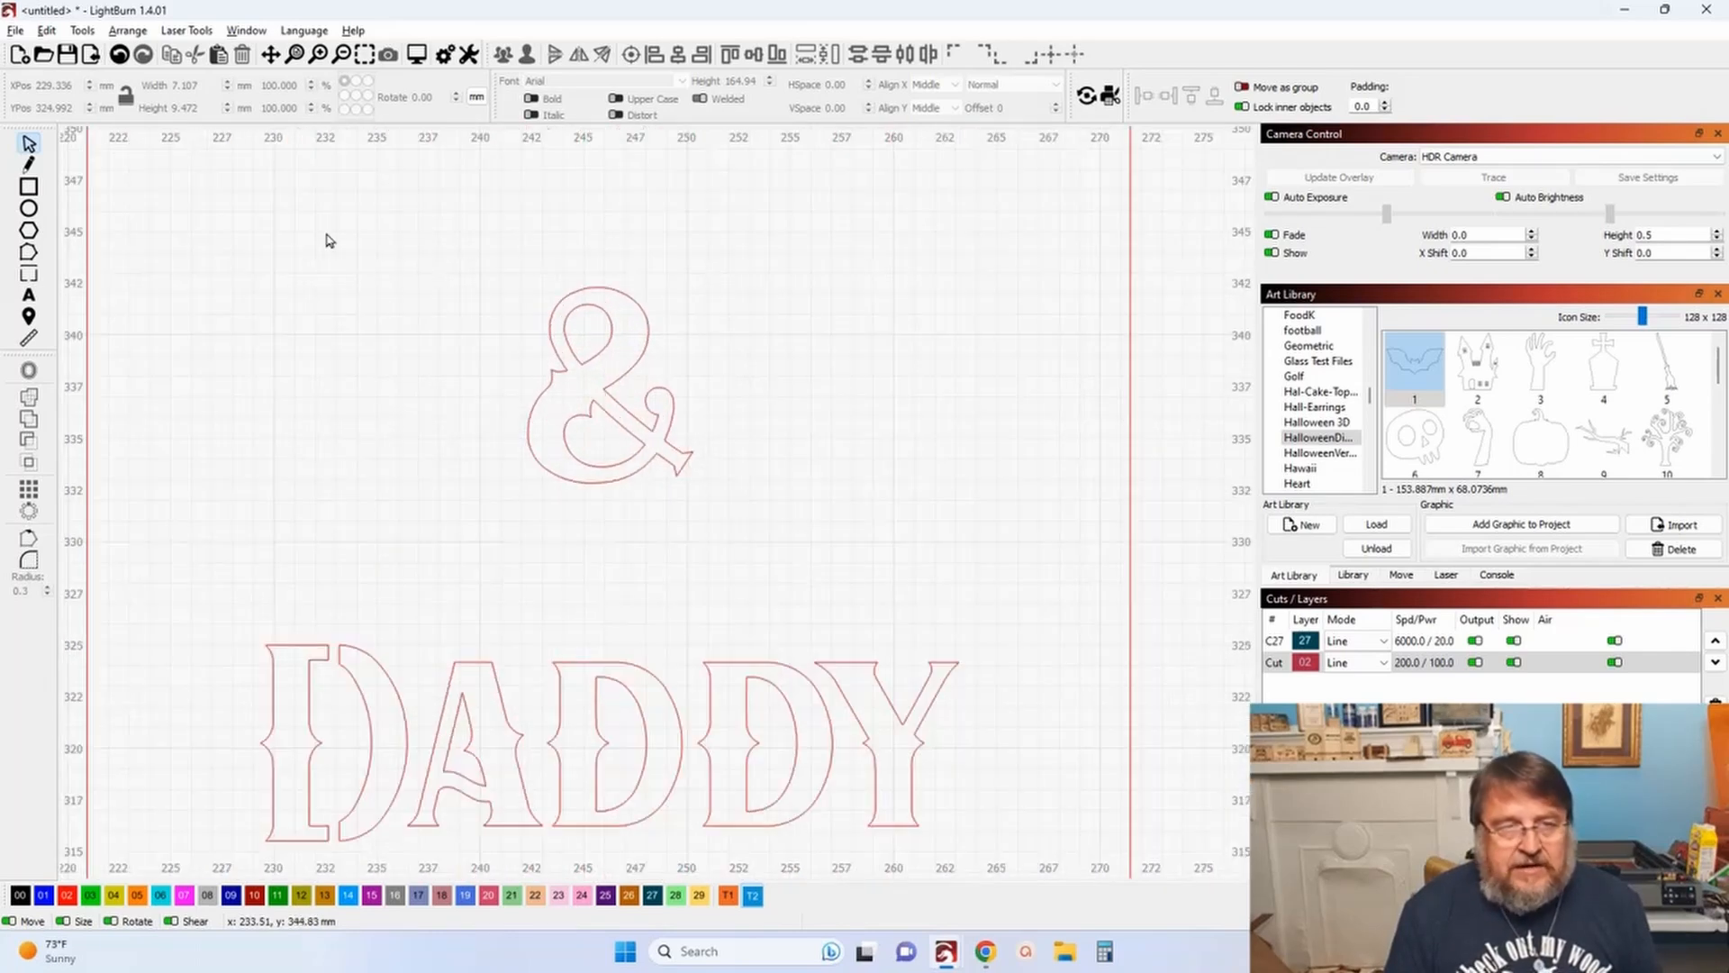
{"action": "left_click", "coordinate": [30, 187]}
{"action": "left_click_drag", "start_coordinate": [572, 266], "coordinate": [590, 532]}
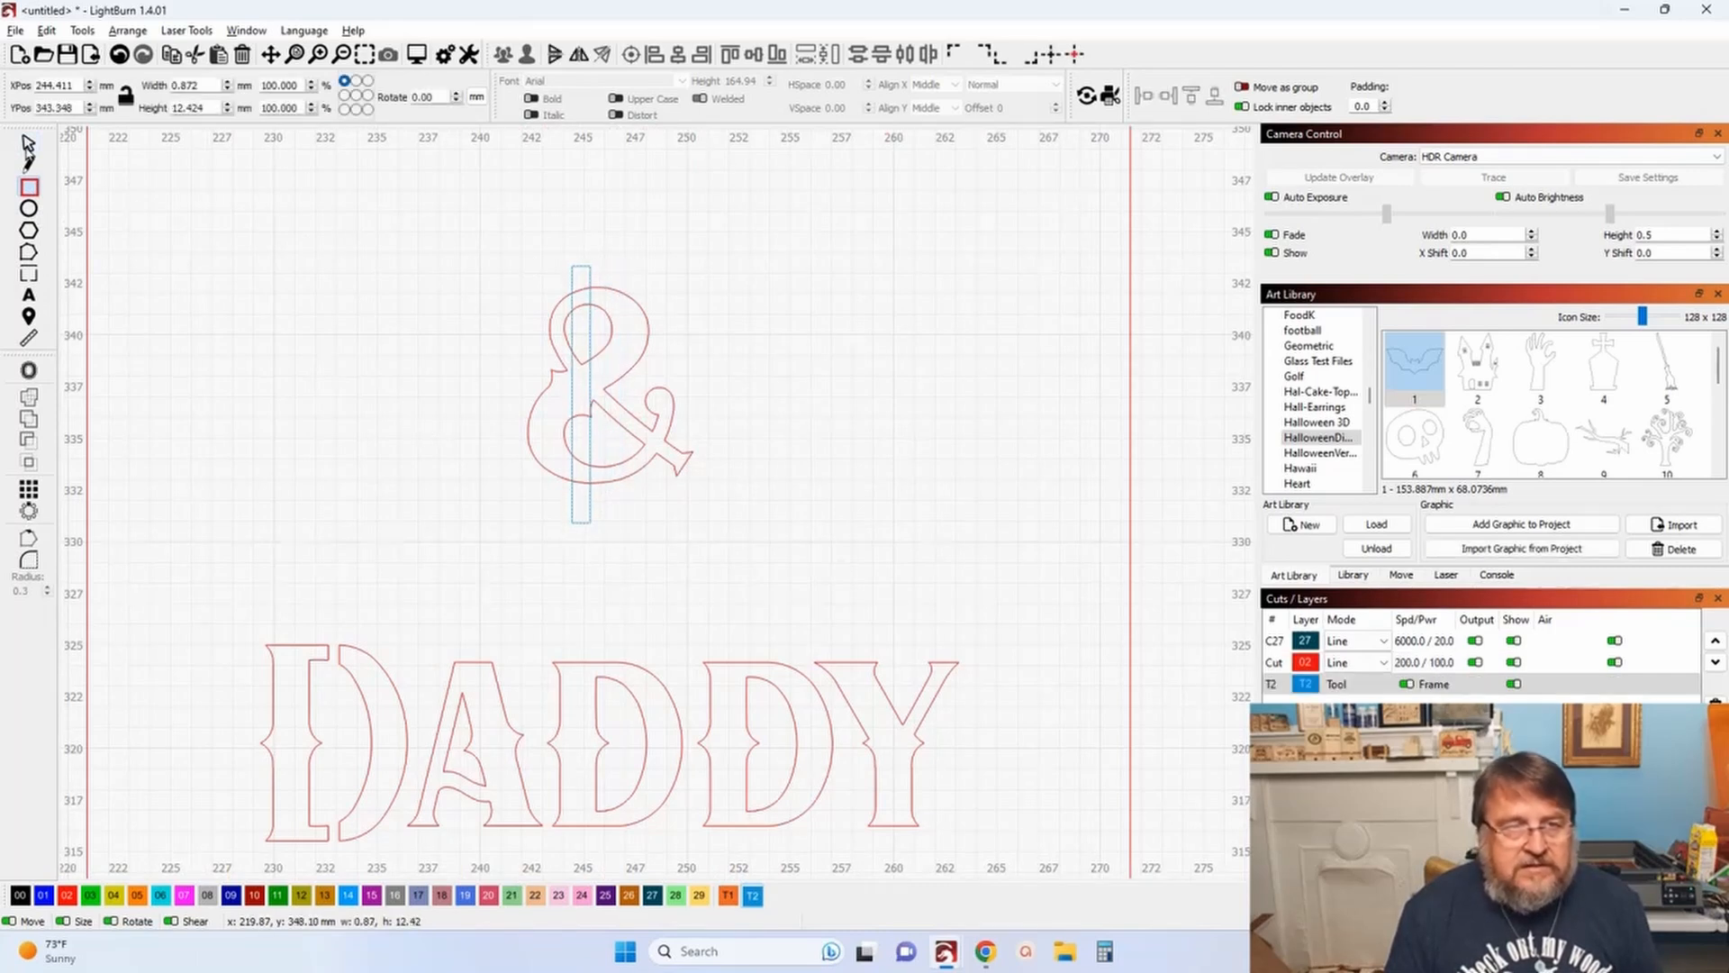
Step: Set the width of the rectangle over the ampersand to 0.5 mm
{"action": "left_click", "coordinate": [29, 144]}
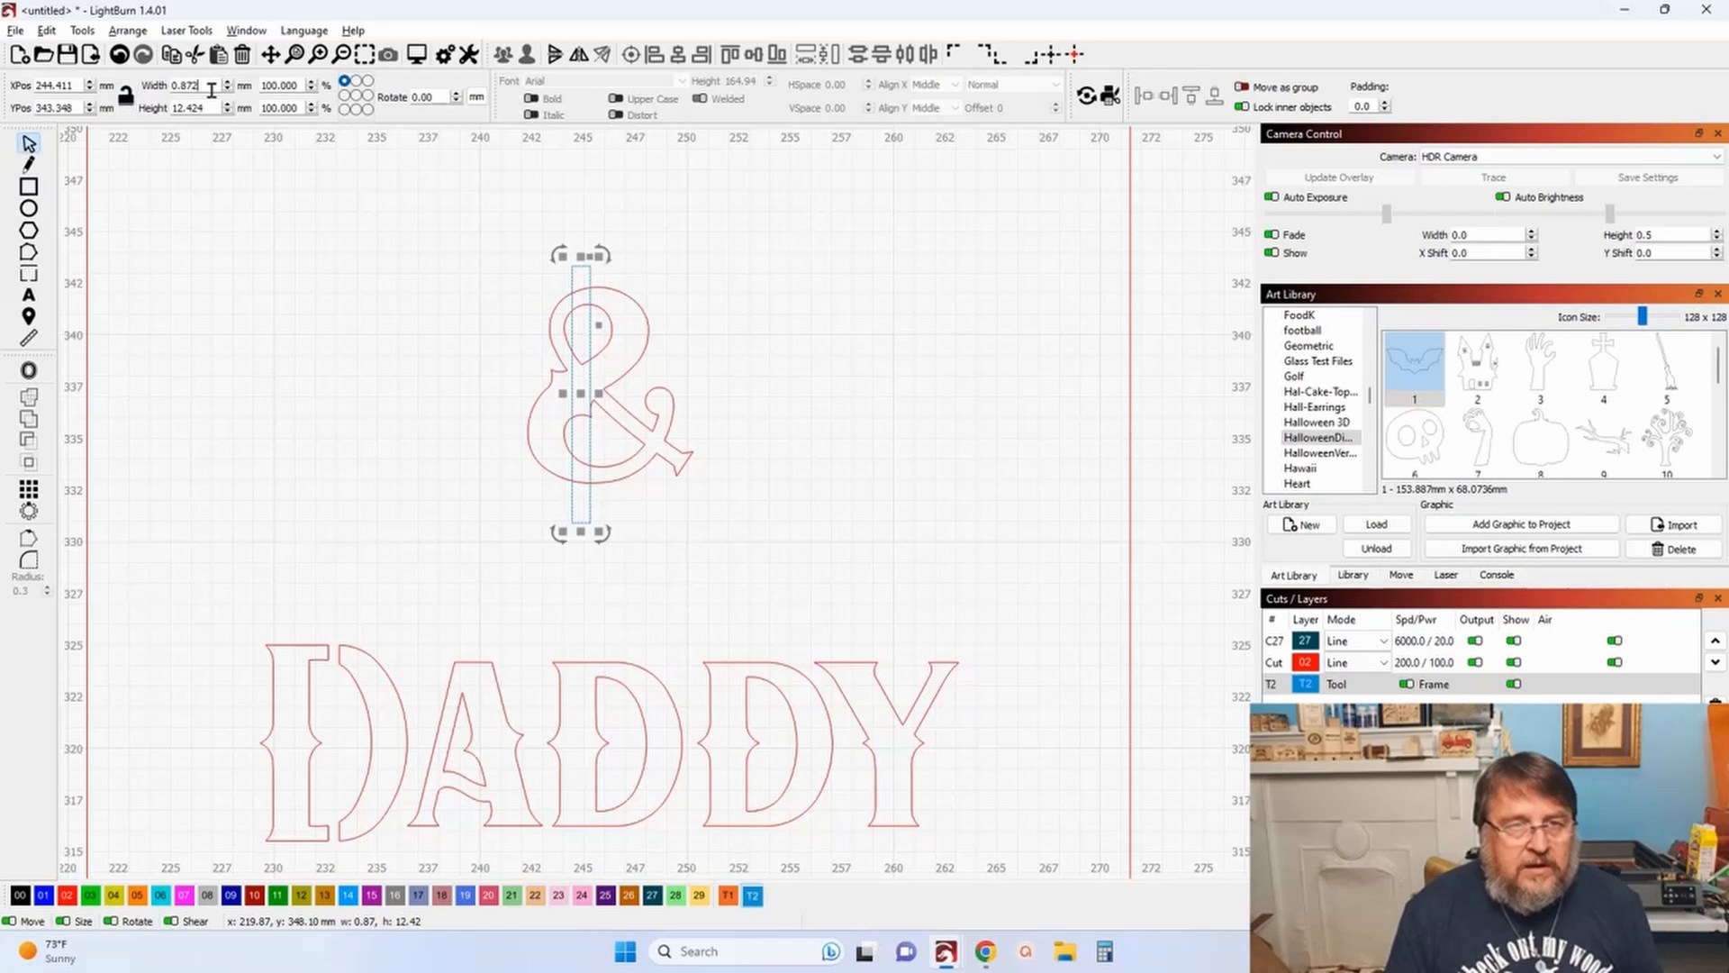
{"action": "left_click_drag", "start_coordinate": [206, 83], "coordinate": [171, 85]}
{"action": "key", "text": "BackSpace"}
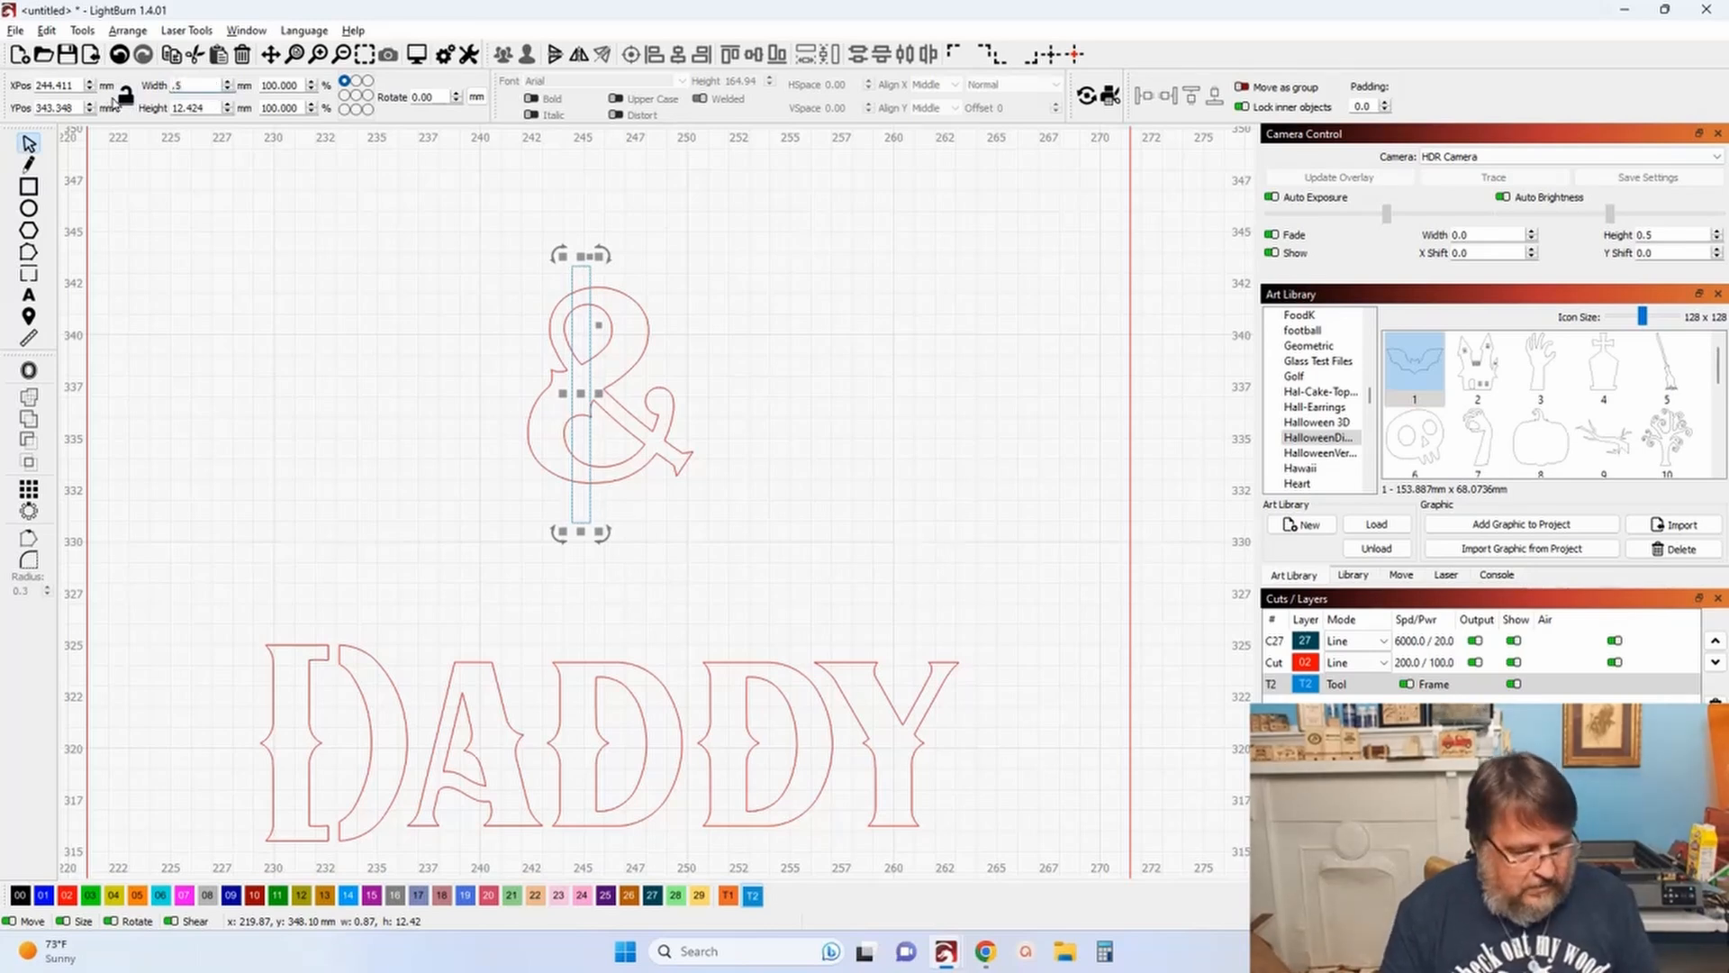
{"action": "type", "text": ".5"}
{"action": "key", "text": "Tab"}
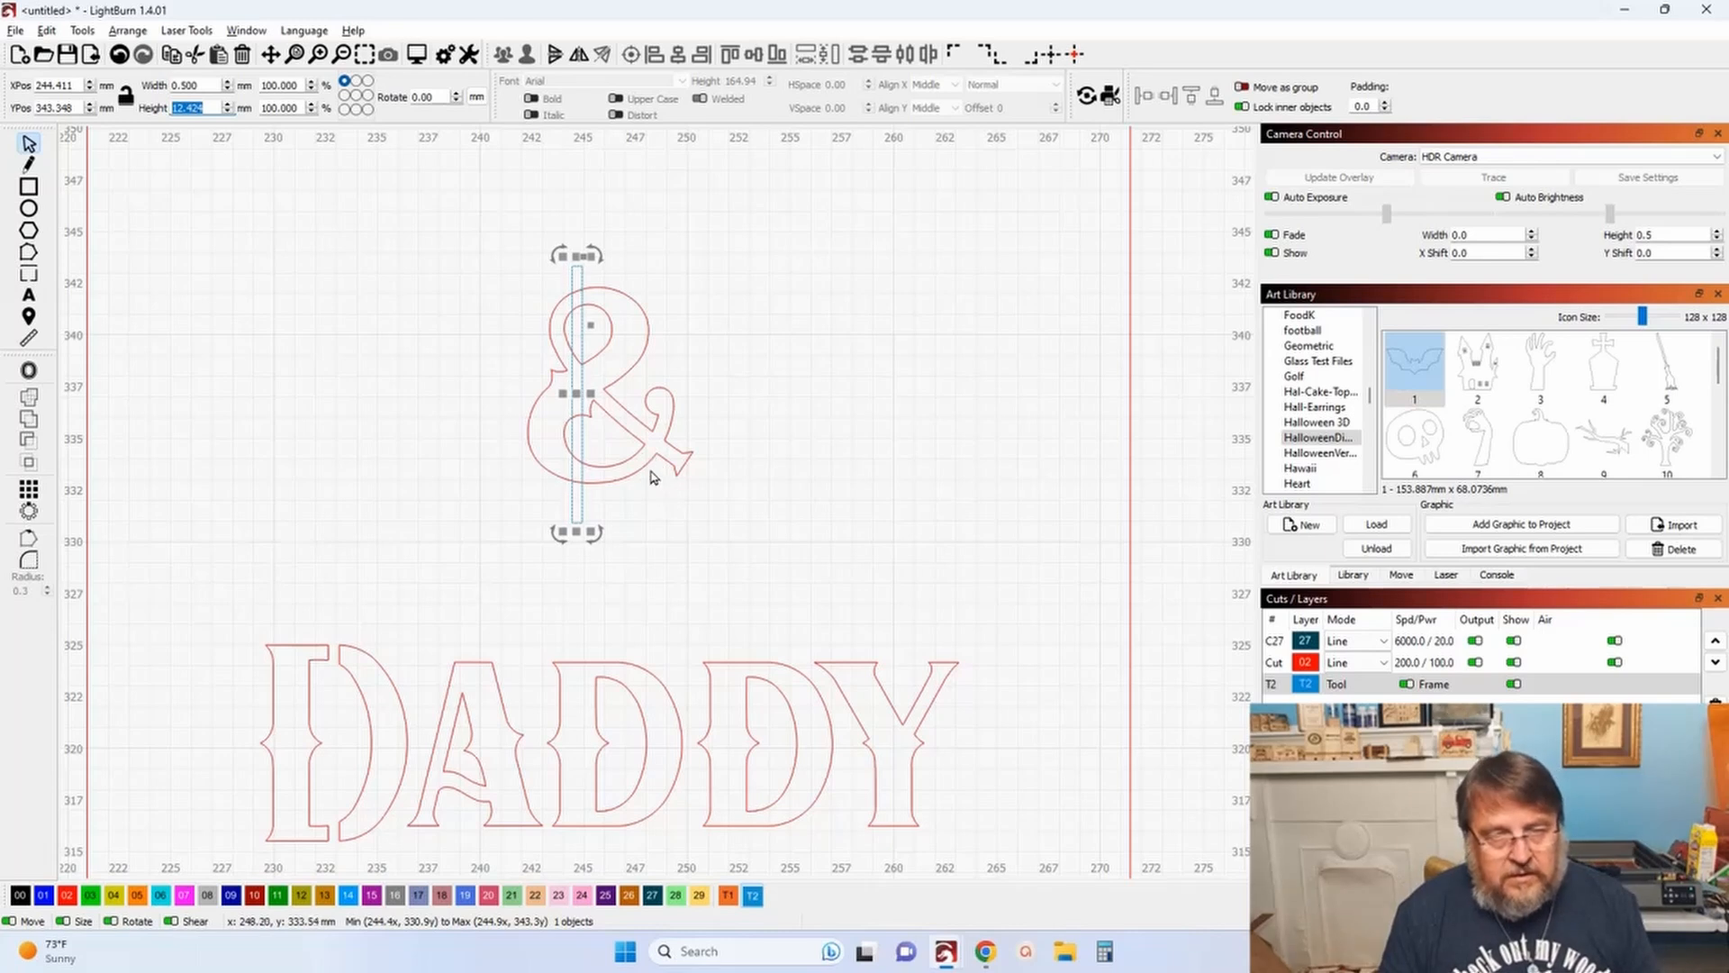
Step: Try centering the ungrouped ampersand outlines and the strip on each other, and undo the alignment
{"action": "left_click", "coordinate": [625, 461], "text": "shift"}
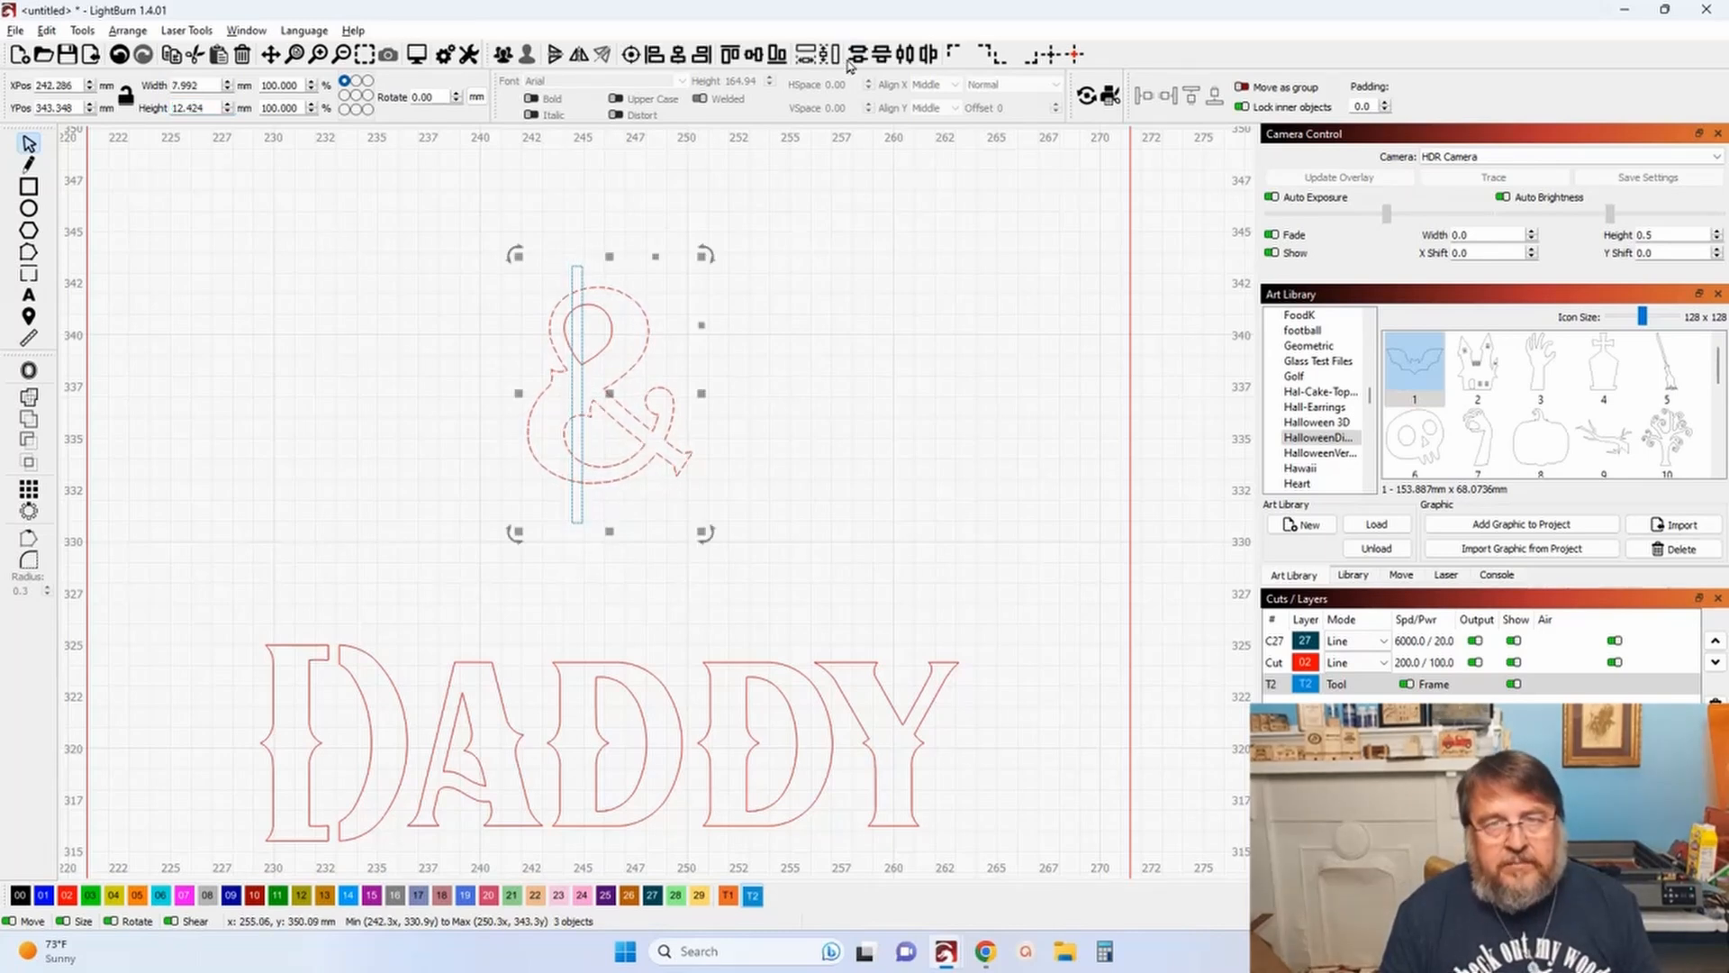
{"action": "left_click", "coordinate": [631, 55]}
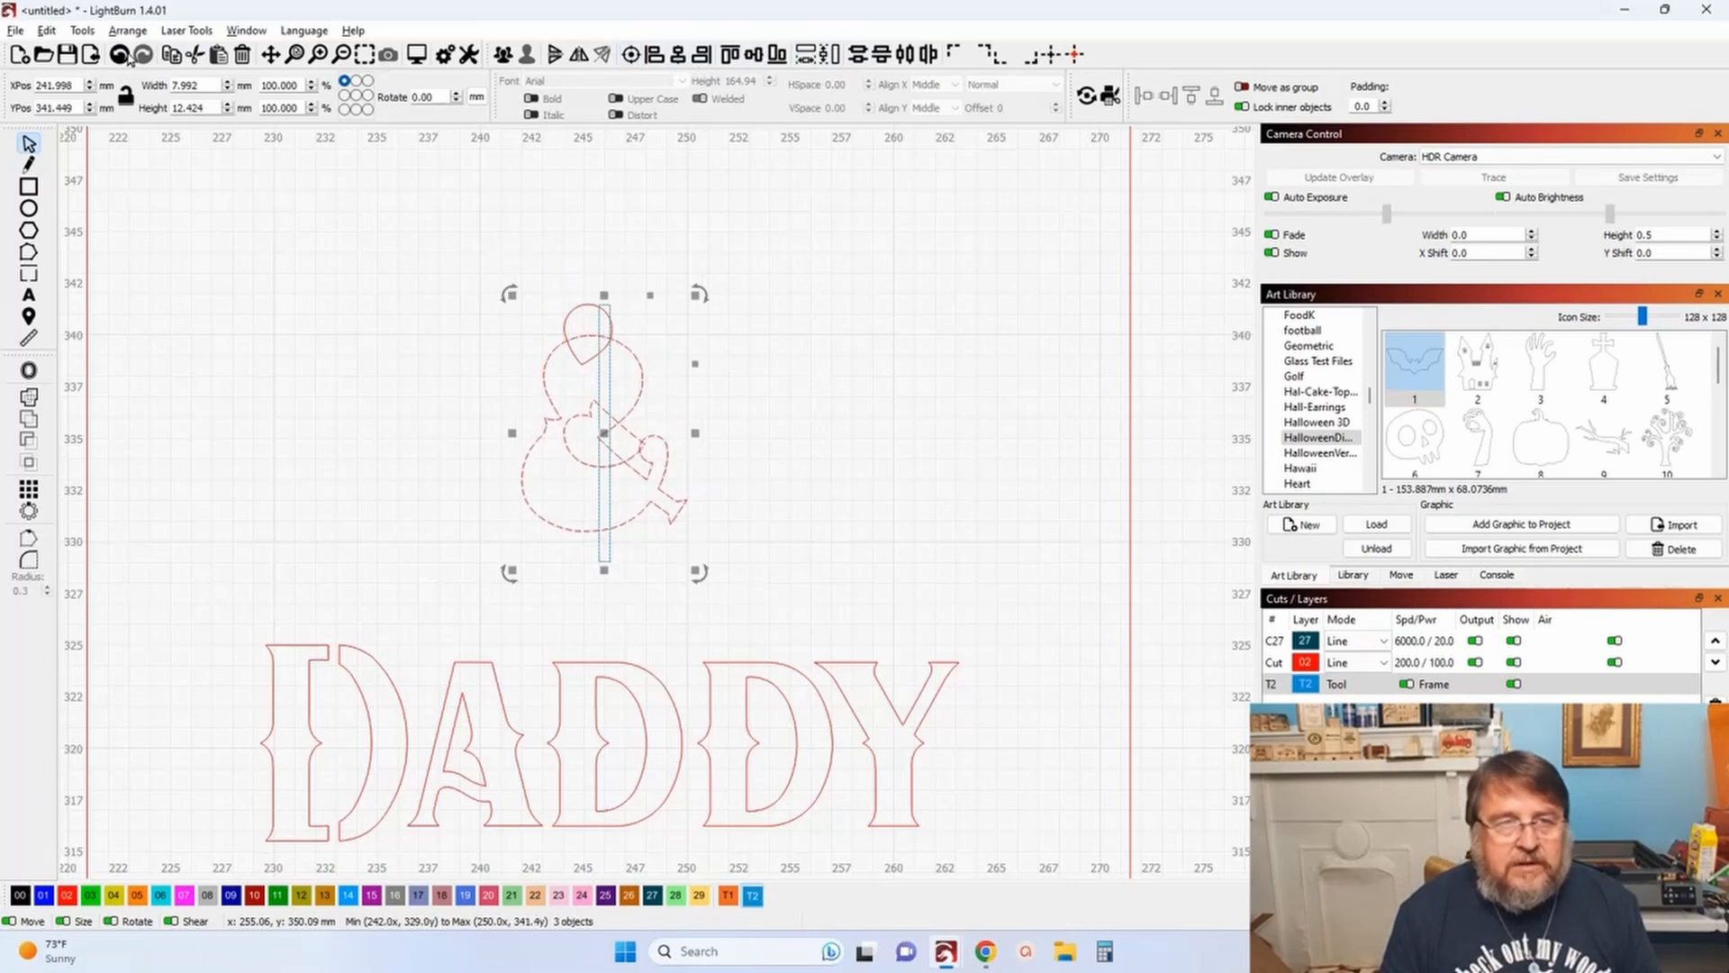
{"action": "left_click", "coordinate": [127, 55]}
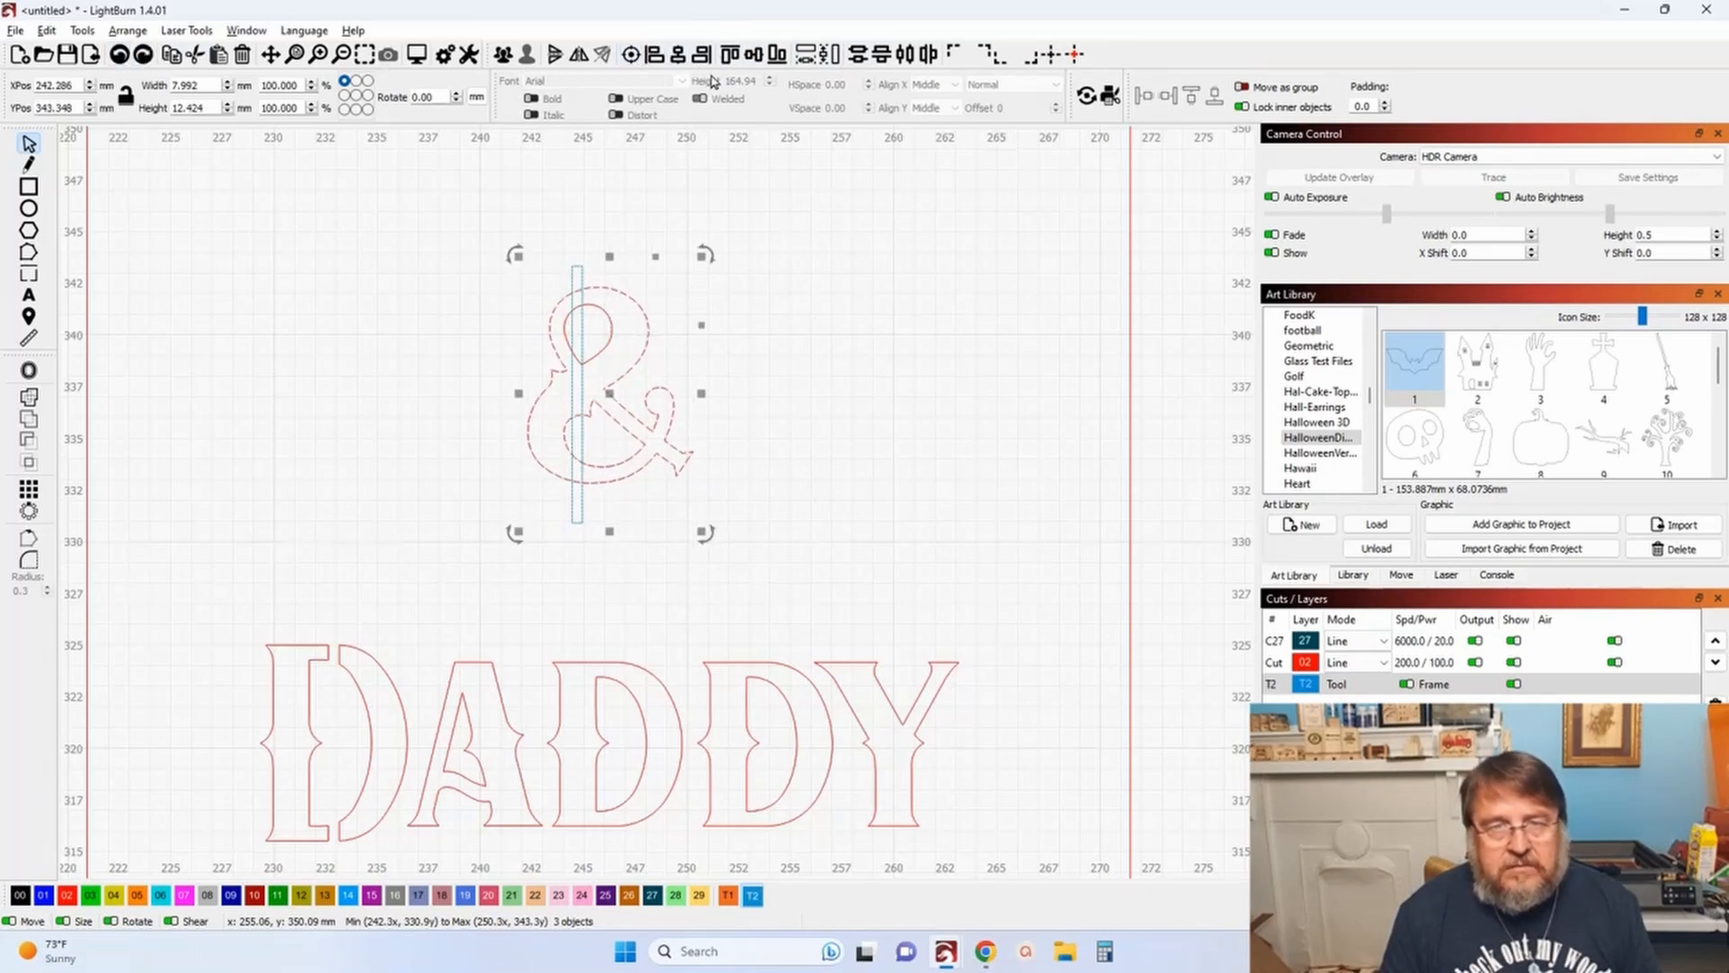
{"action": "left_click", "coordinate": [683, 182]}
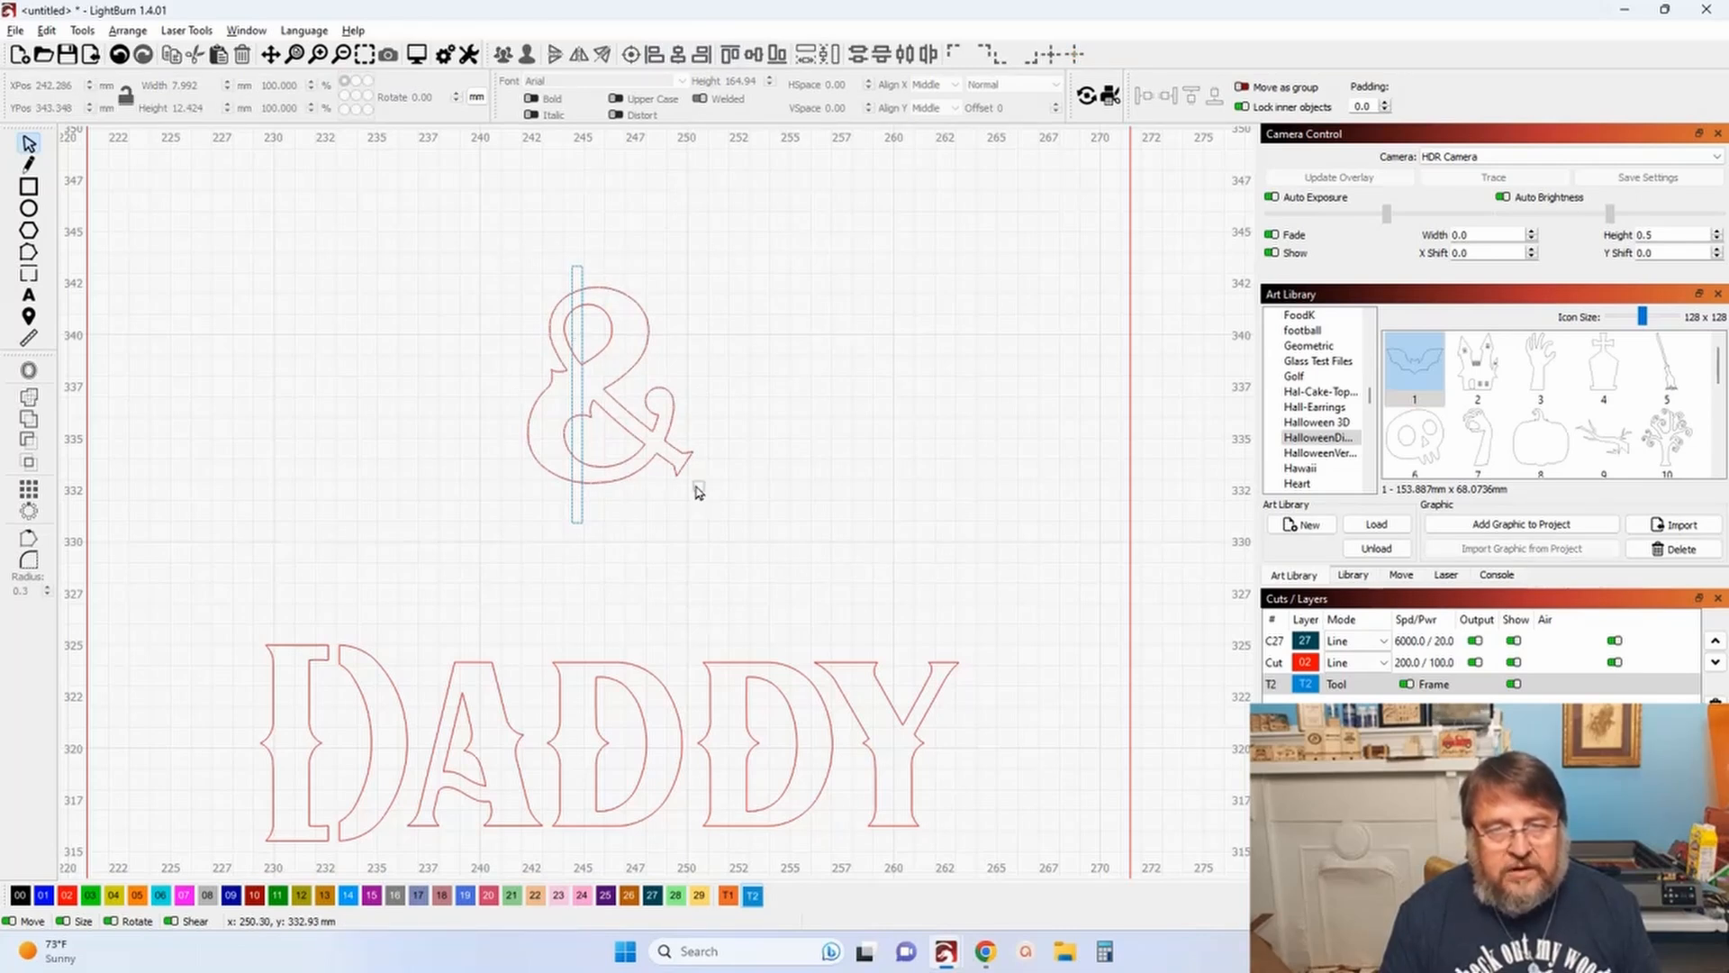
Step: Group the ampersand's outlines and center the strip on the grouped ampersand
{"action": "left_click", "coordinate": [599, 279]}
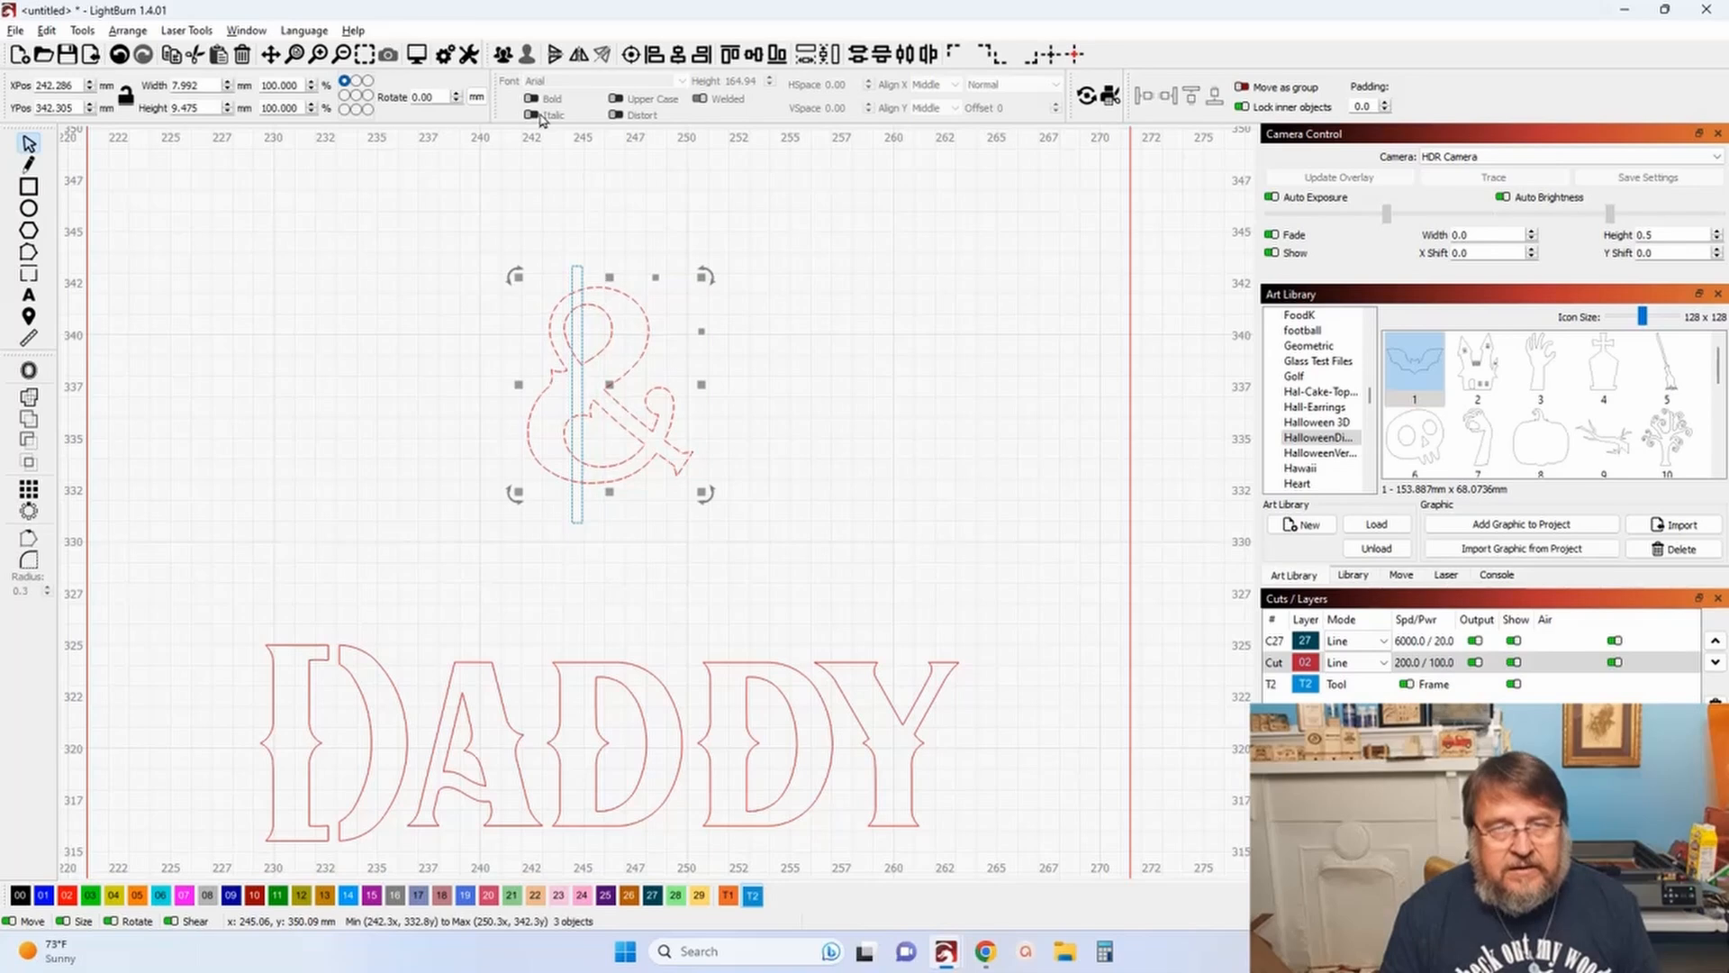
{"action": "key", "text": "Escape"}
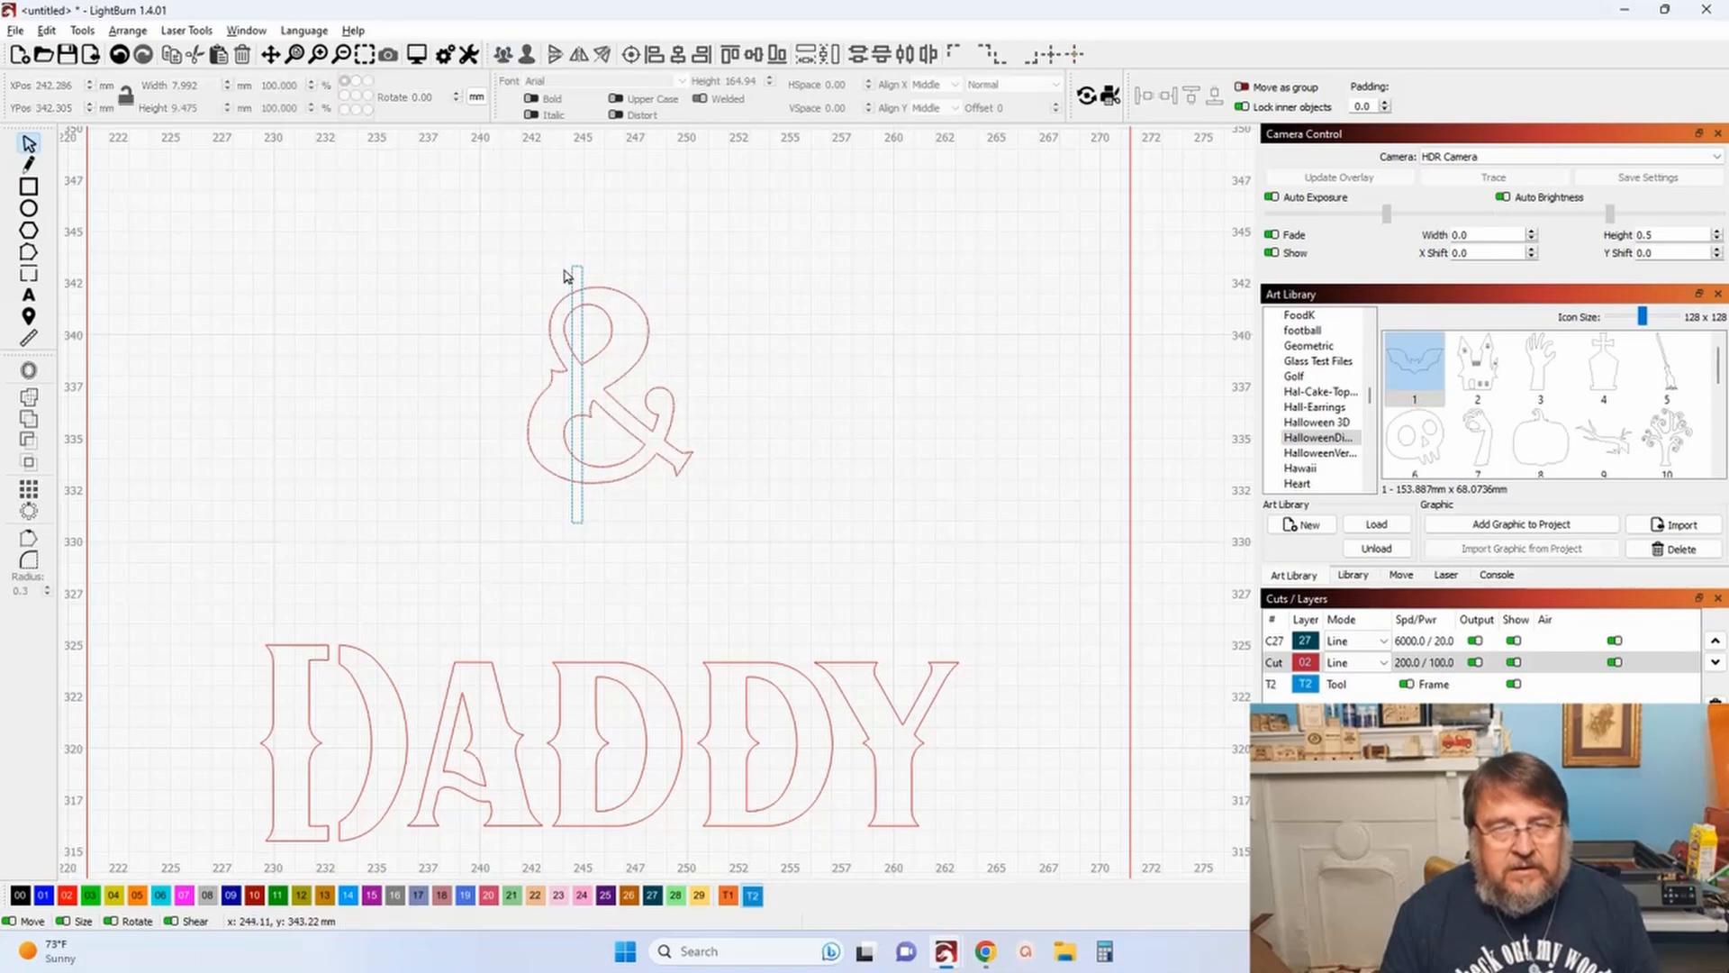
{"action": "left_click", "coordinate": [574, 269]}
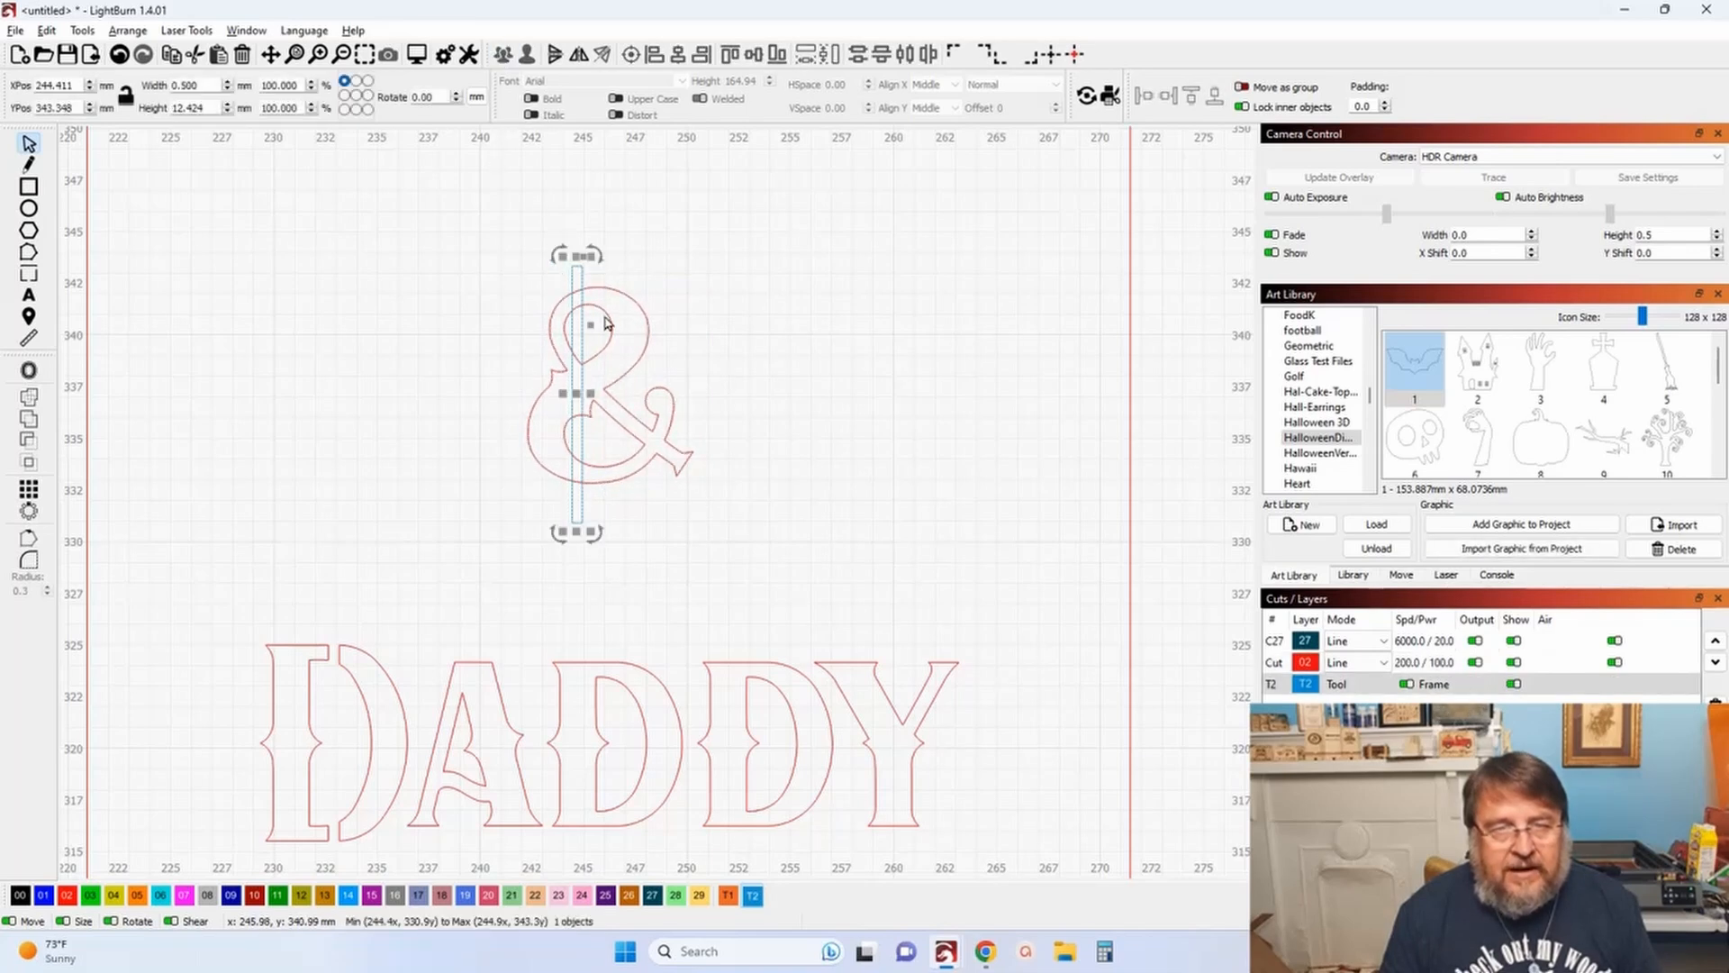
{"action": "left_click", "coordinate": [606, 311], "text": "shift"}
{"action": "left_click", "coordinate": [632, 54]}
{"action": "key", "text": "Escape"}
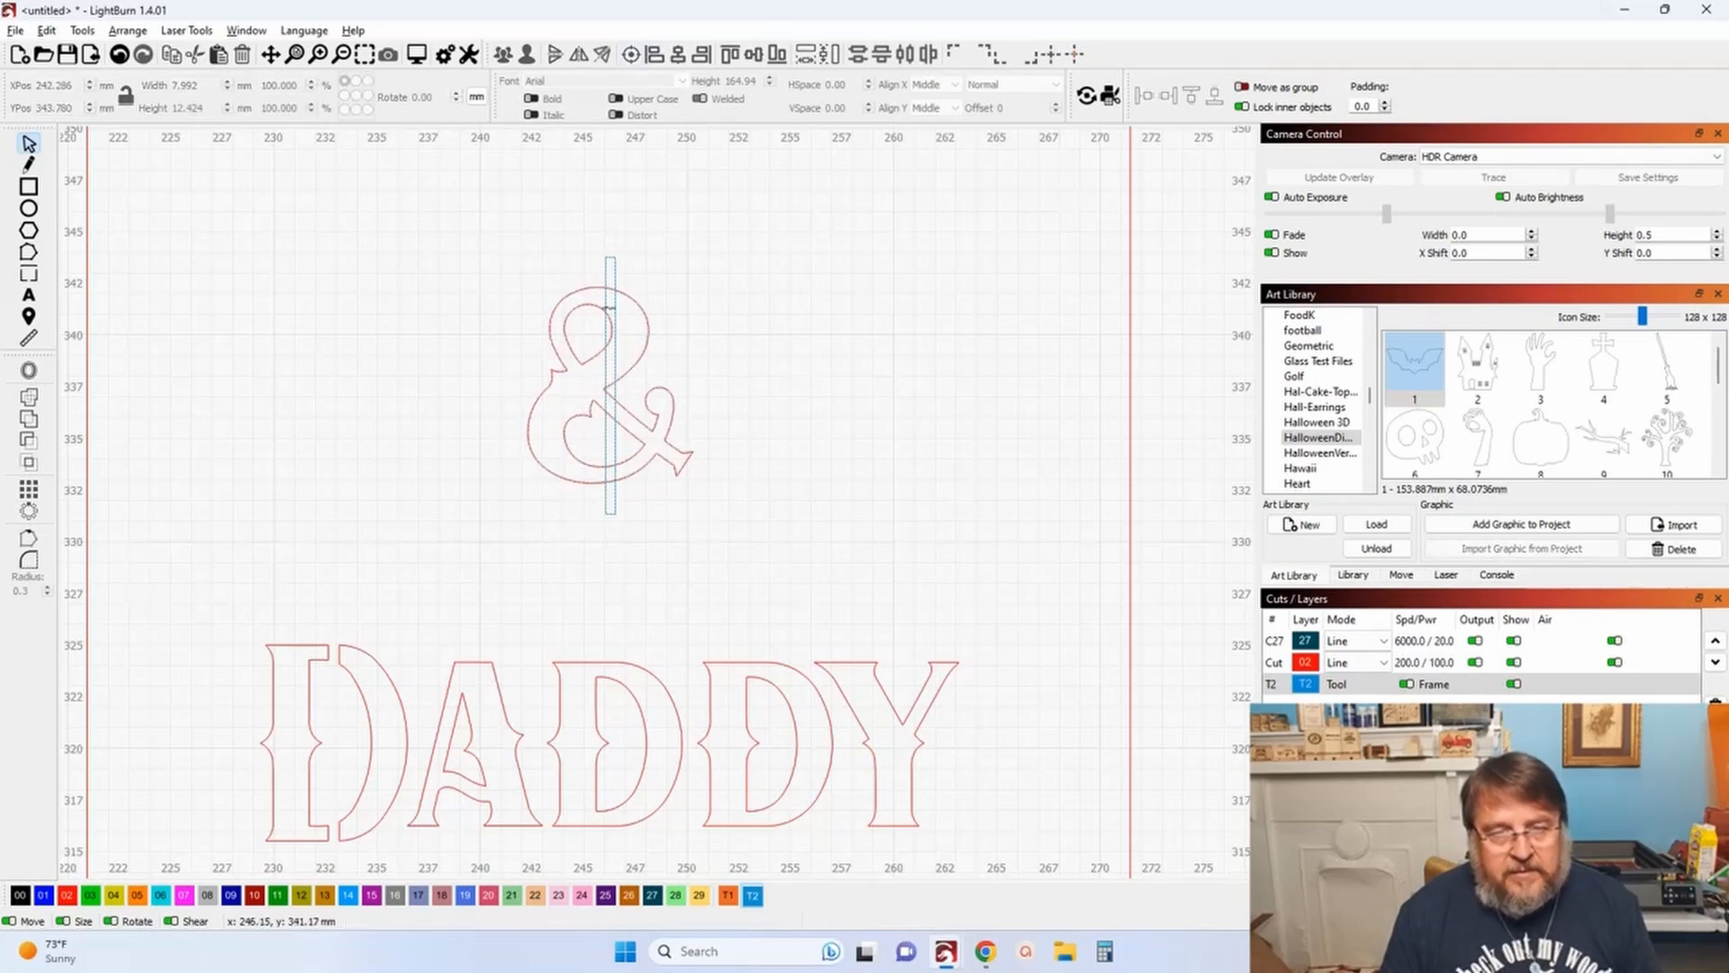
Step: Nudge the strip about 1 mm left so it crosses both ampersand openings, and shorten it to about 10.6 mm
{"action": "scroll", "coordinate": [628, 436], "scroll_direction": "up", "scroll_amount": 4}
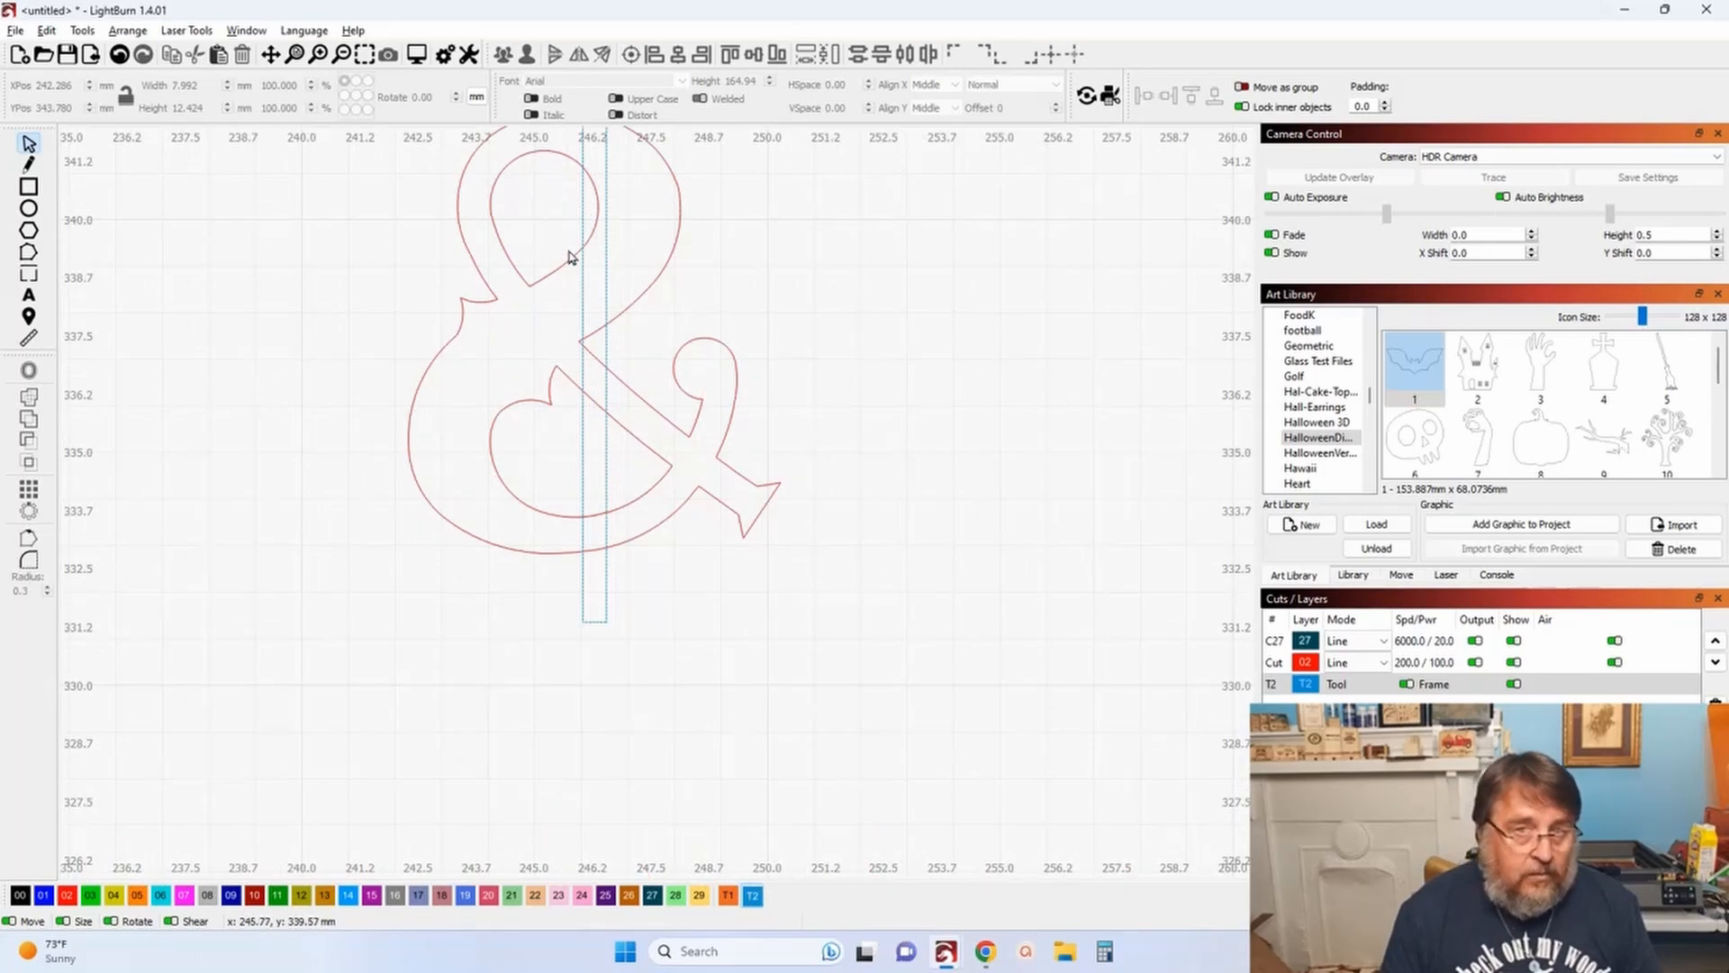
{"action": "scroll", "coordinate": [566, 293], "scroll_direction": "down", "scroll_amount": 2}
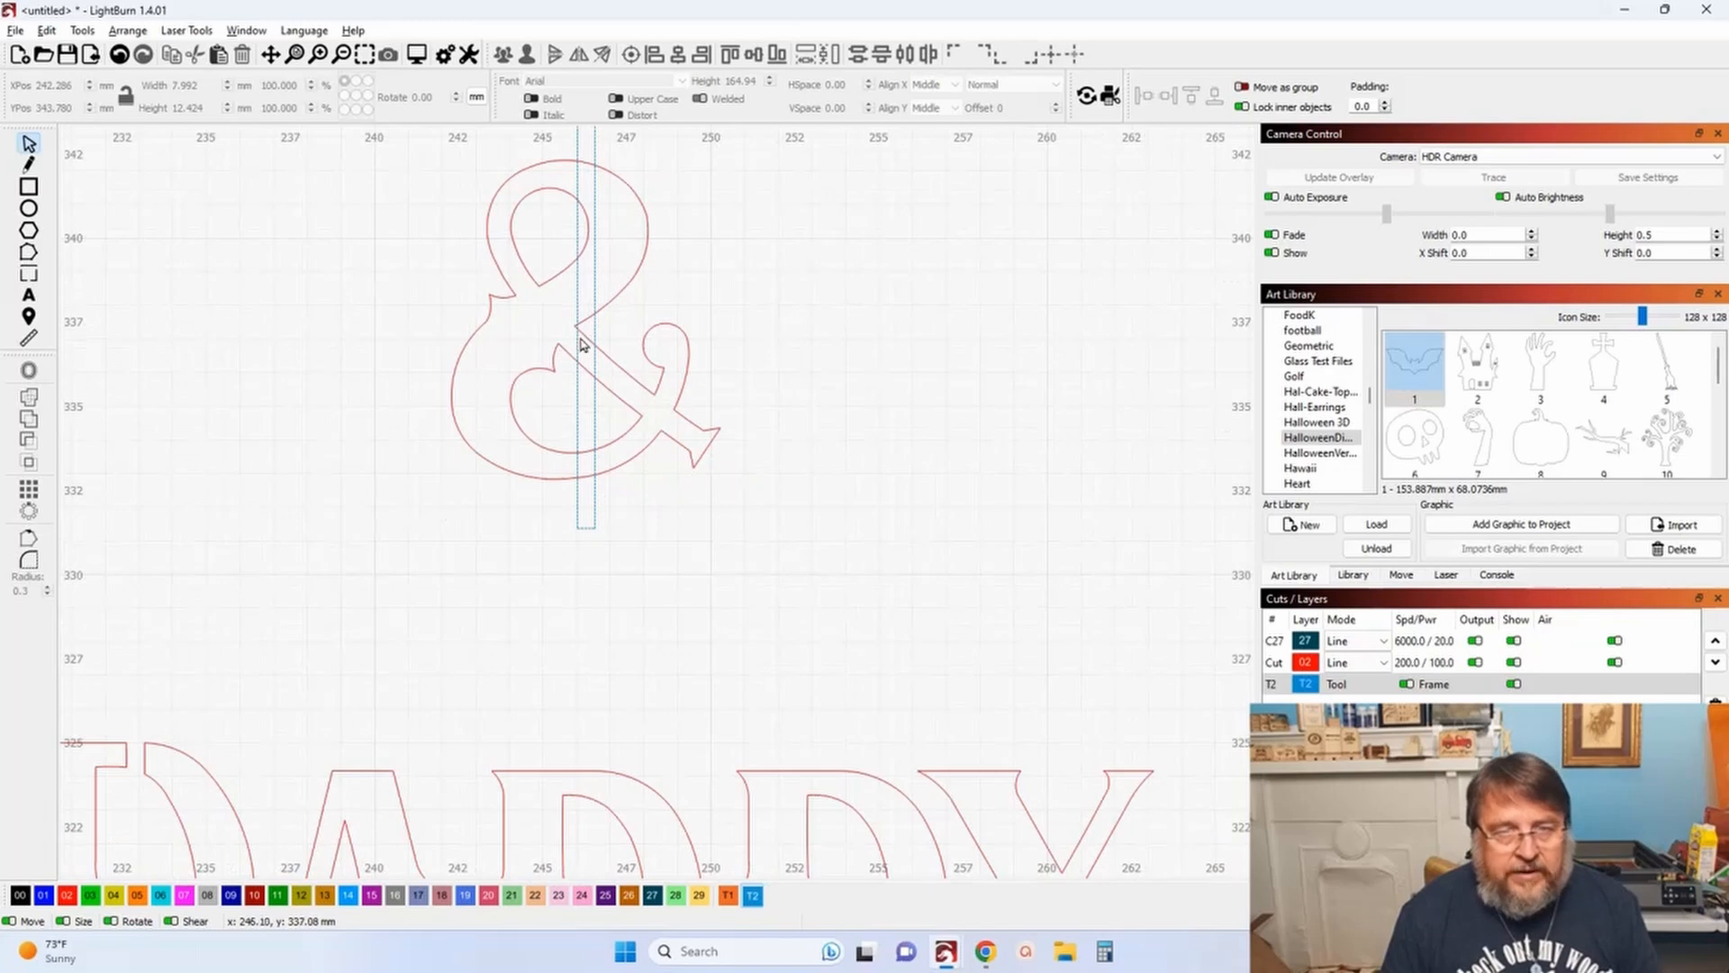
{"action": "left_click", "coordinate": [569, 408]}
{"action": "key", "text": "Left"}
{"action": "key", "text": "Left"}
{"action": "key", "text": "Right"}
{"action": "key", "text": "Right"}
{"action": "key", "text": "ctrl+Left"}
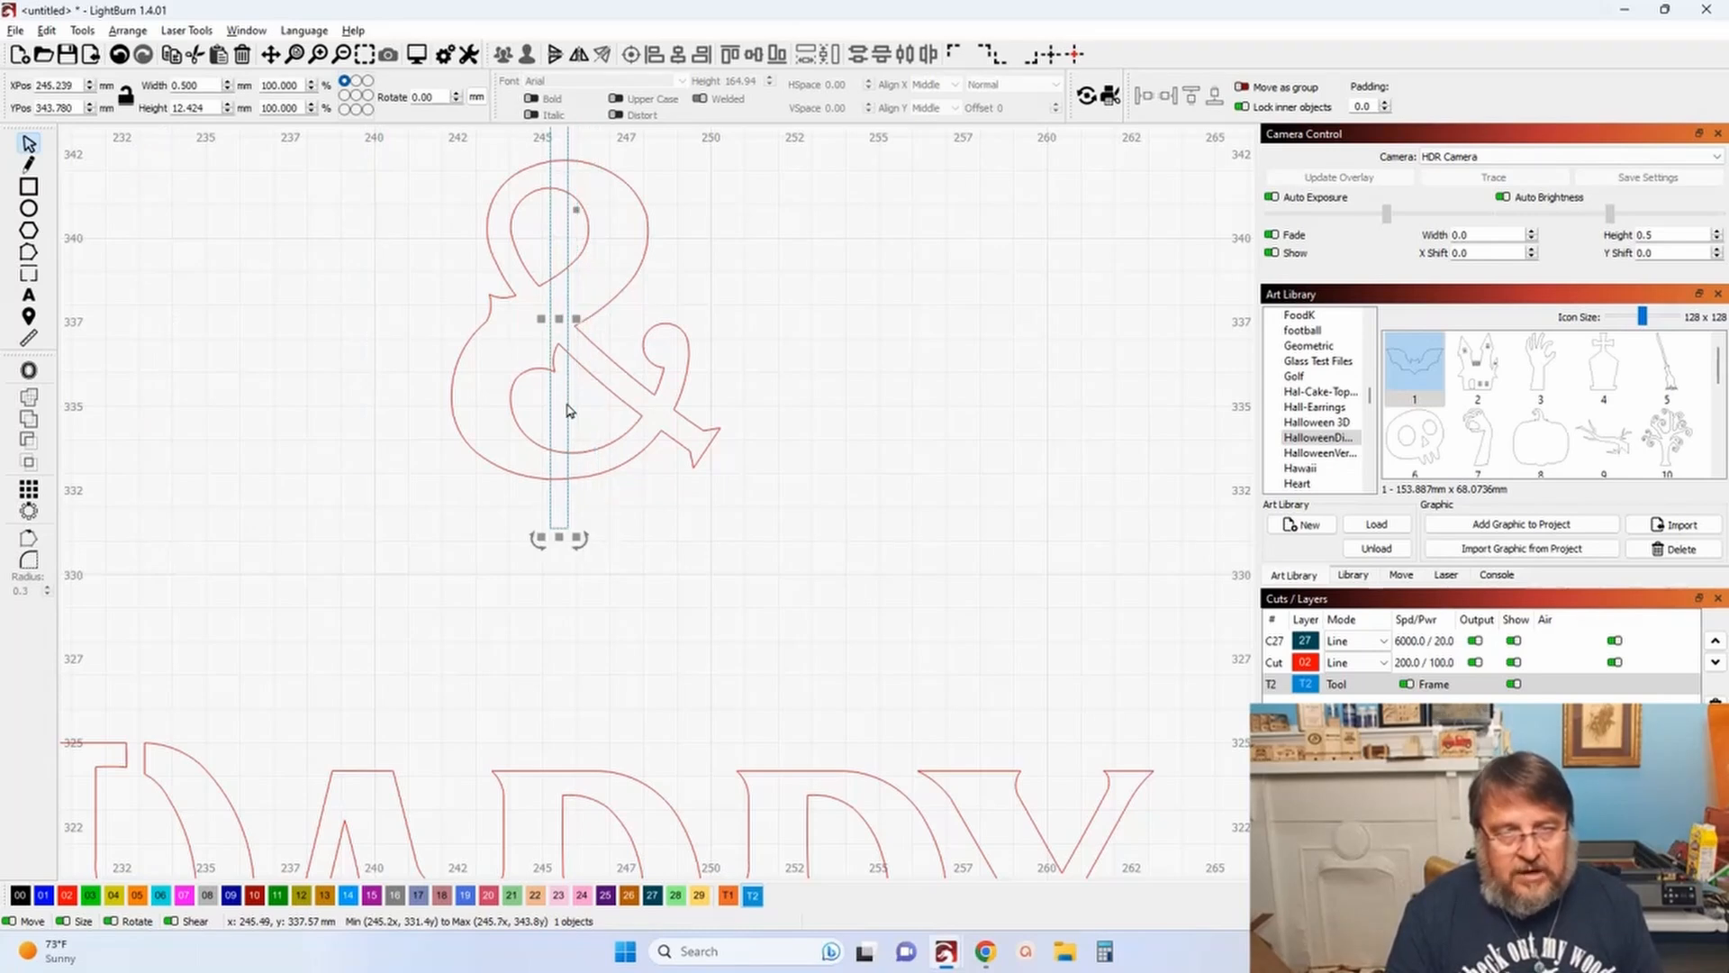
{"action": "scroll", "coordinate": [567, 317], "scroll_direction": "down", "scroll_amount": 2}
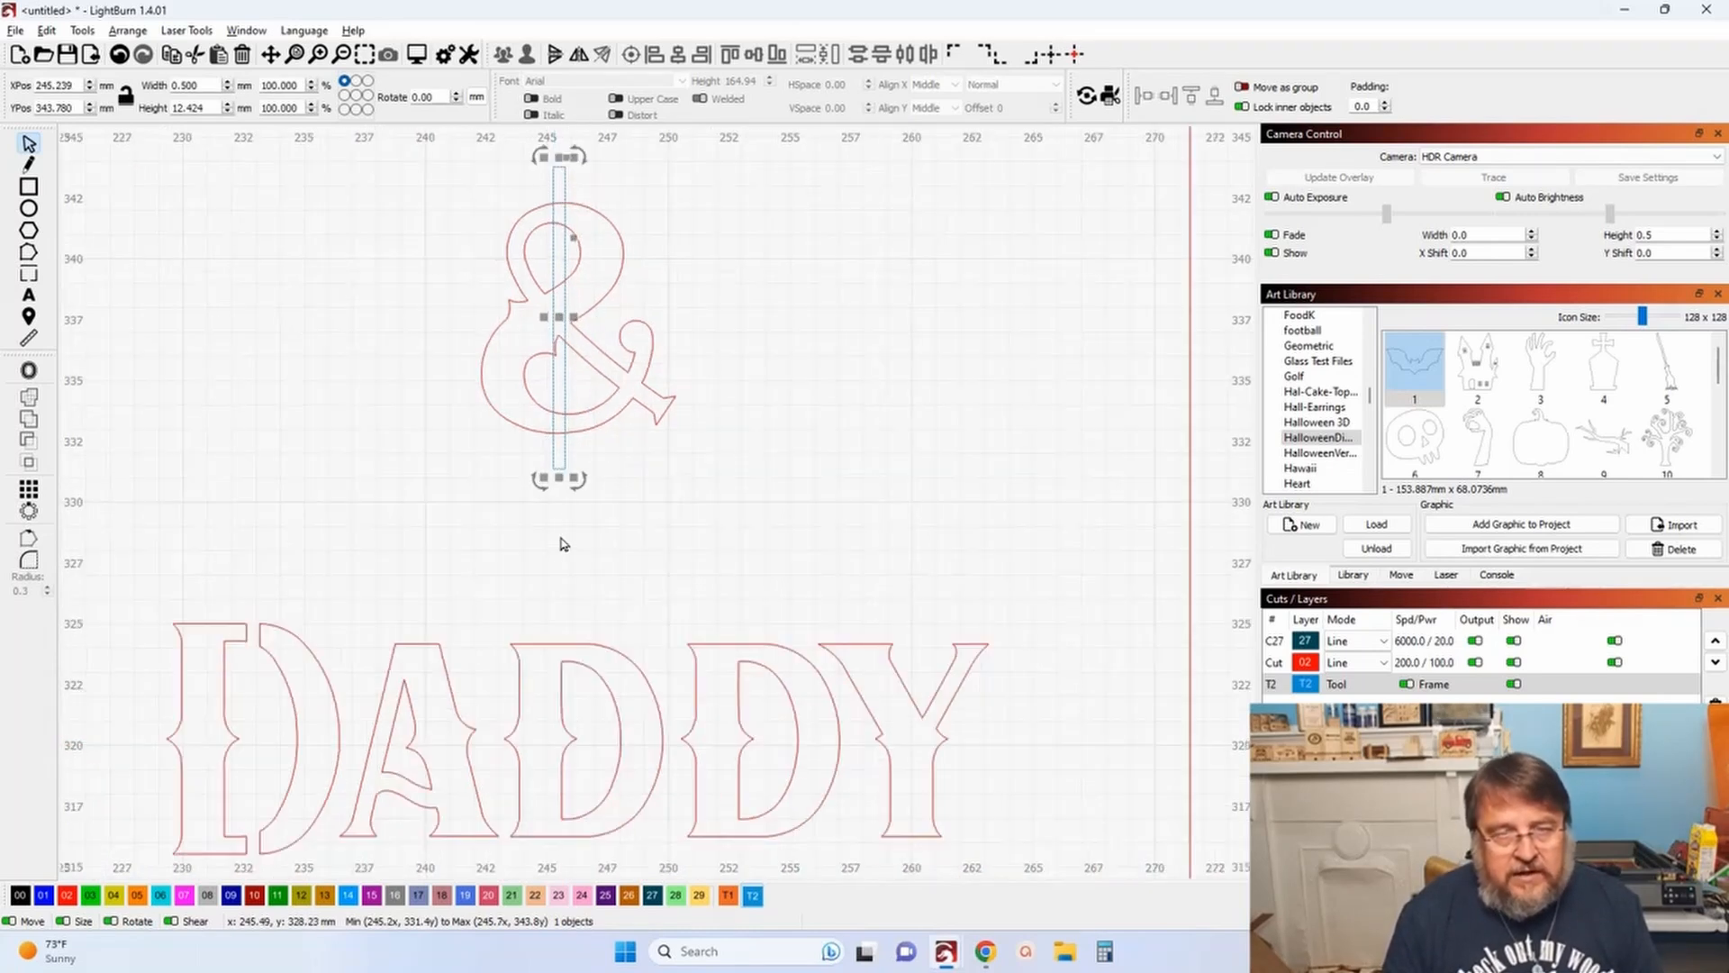
{"action": "left_click_drag", "start_coordinate": [560, 478], "coordinate": [562, 458]}
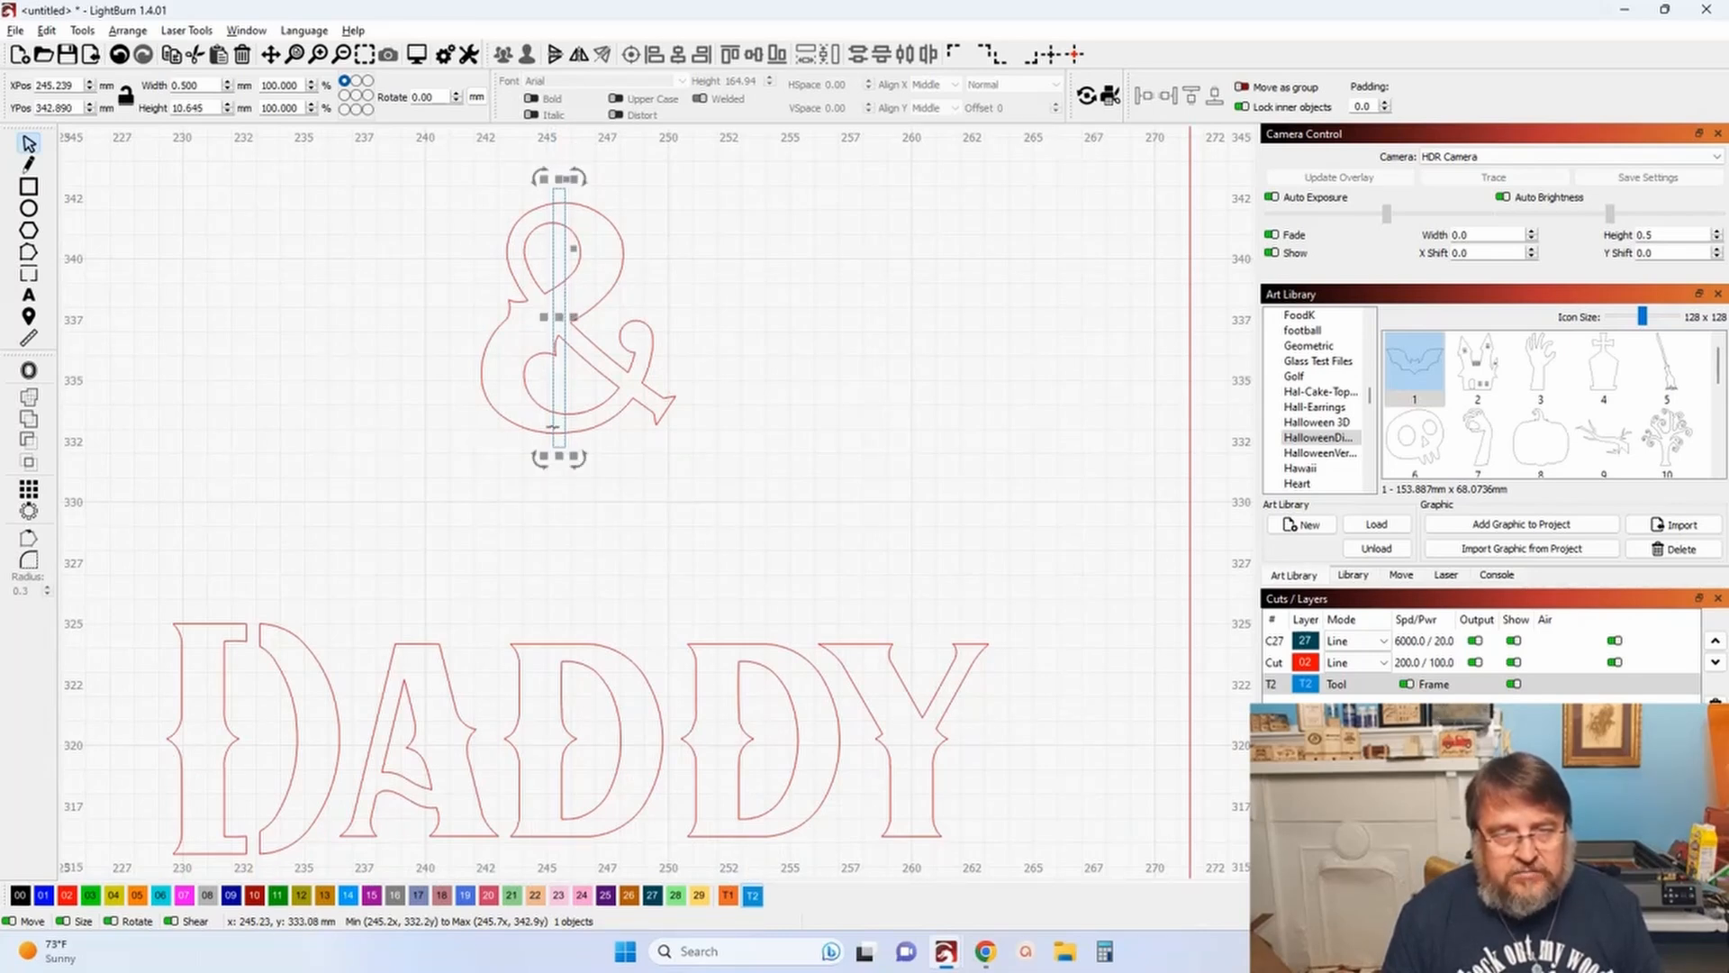
Step: Select the grouped ampersand together with the strip and subtract the strip with Boolean Subtract
{"action": "scroll", "coordinate": [553, 423], "scroll_direction": "up", "scroll_amount": 1}
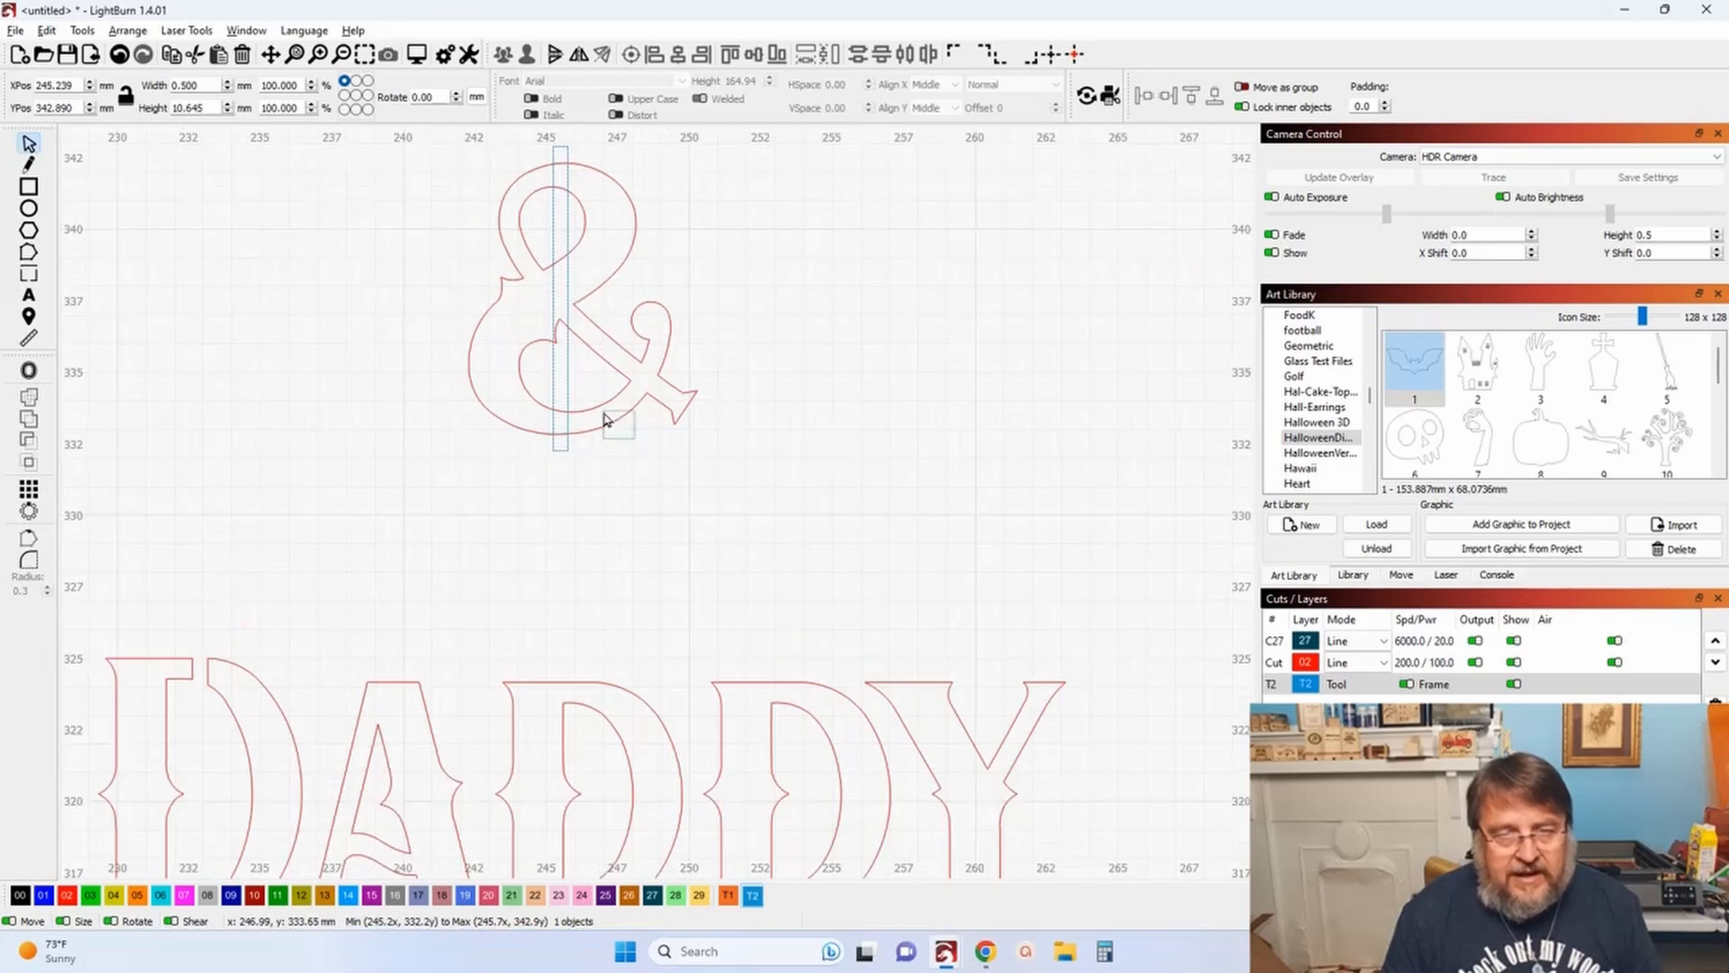
{"action": "left_click", "coordinate": [591, 430]}
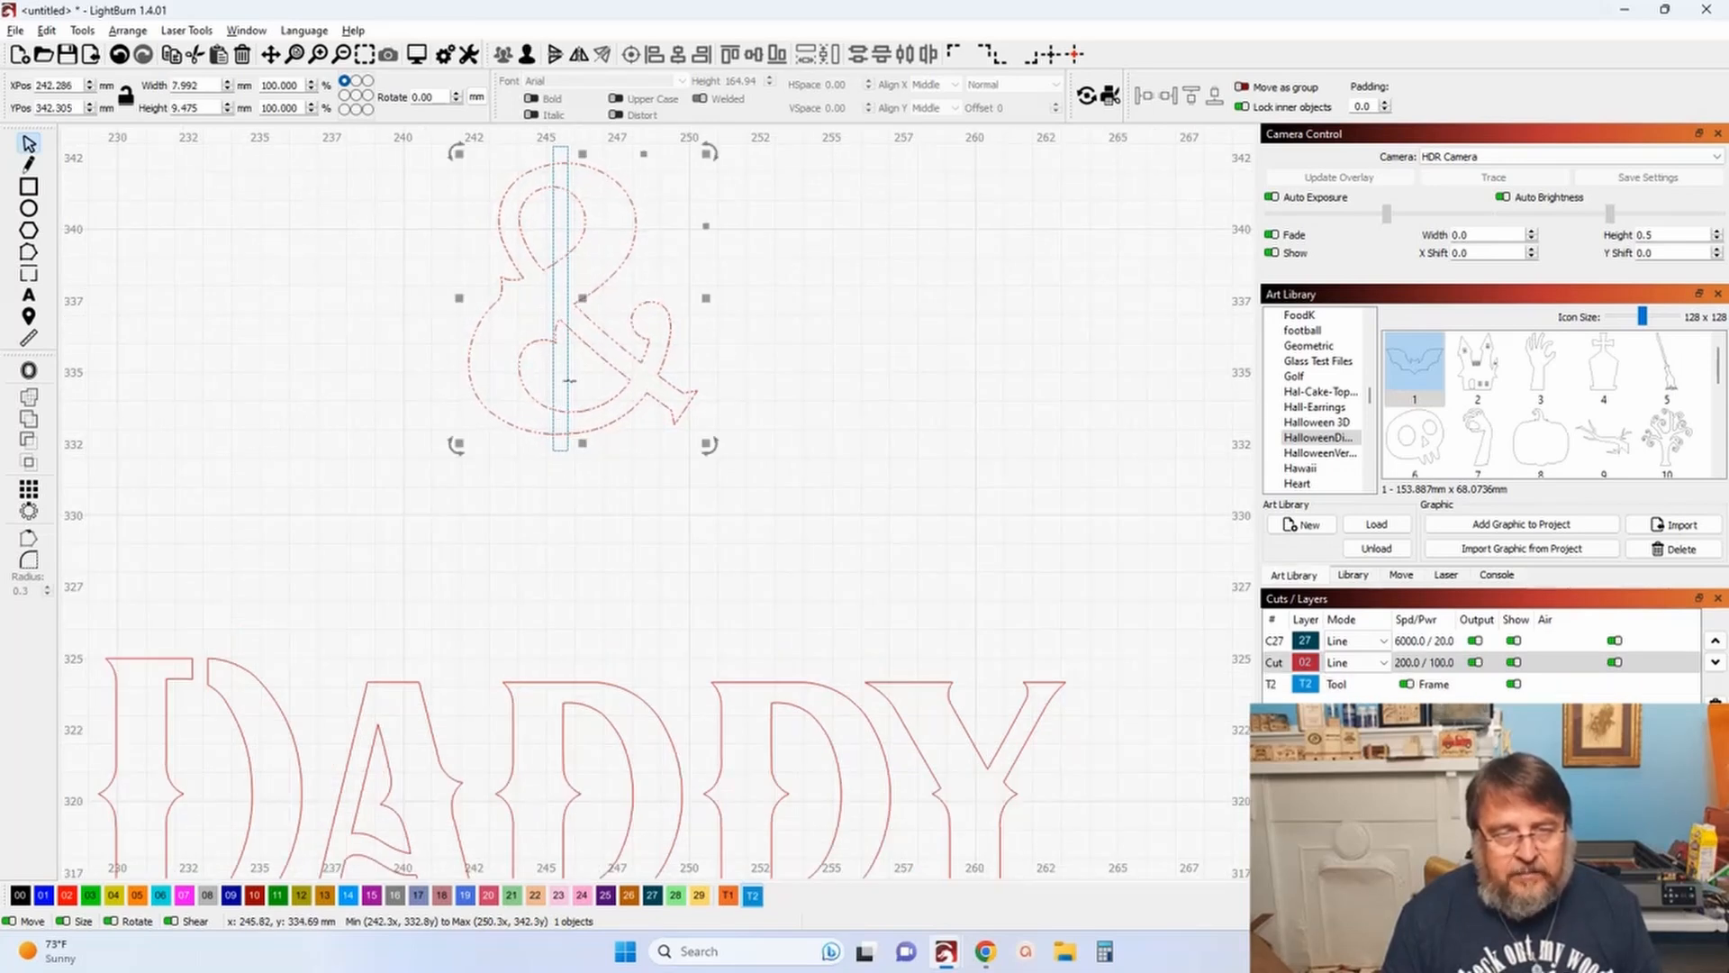
{"action": "left_click_drag", "start_coordinate": [587, 381], "coordinate": [545, 385]}
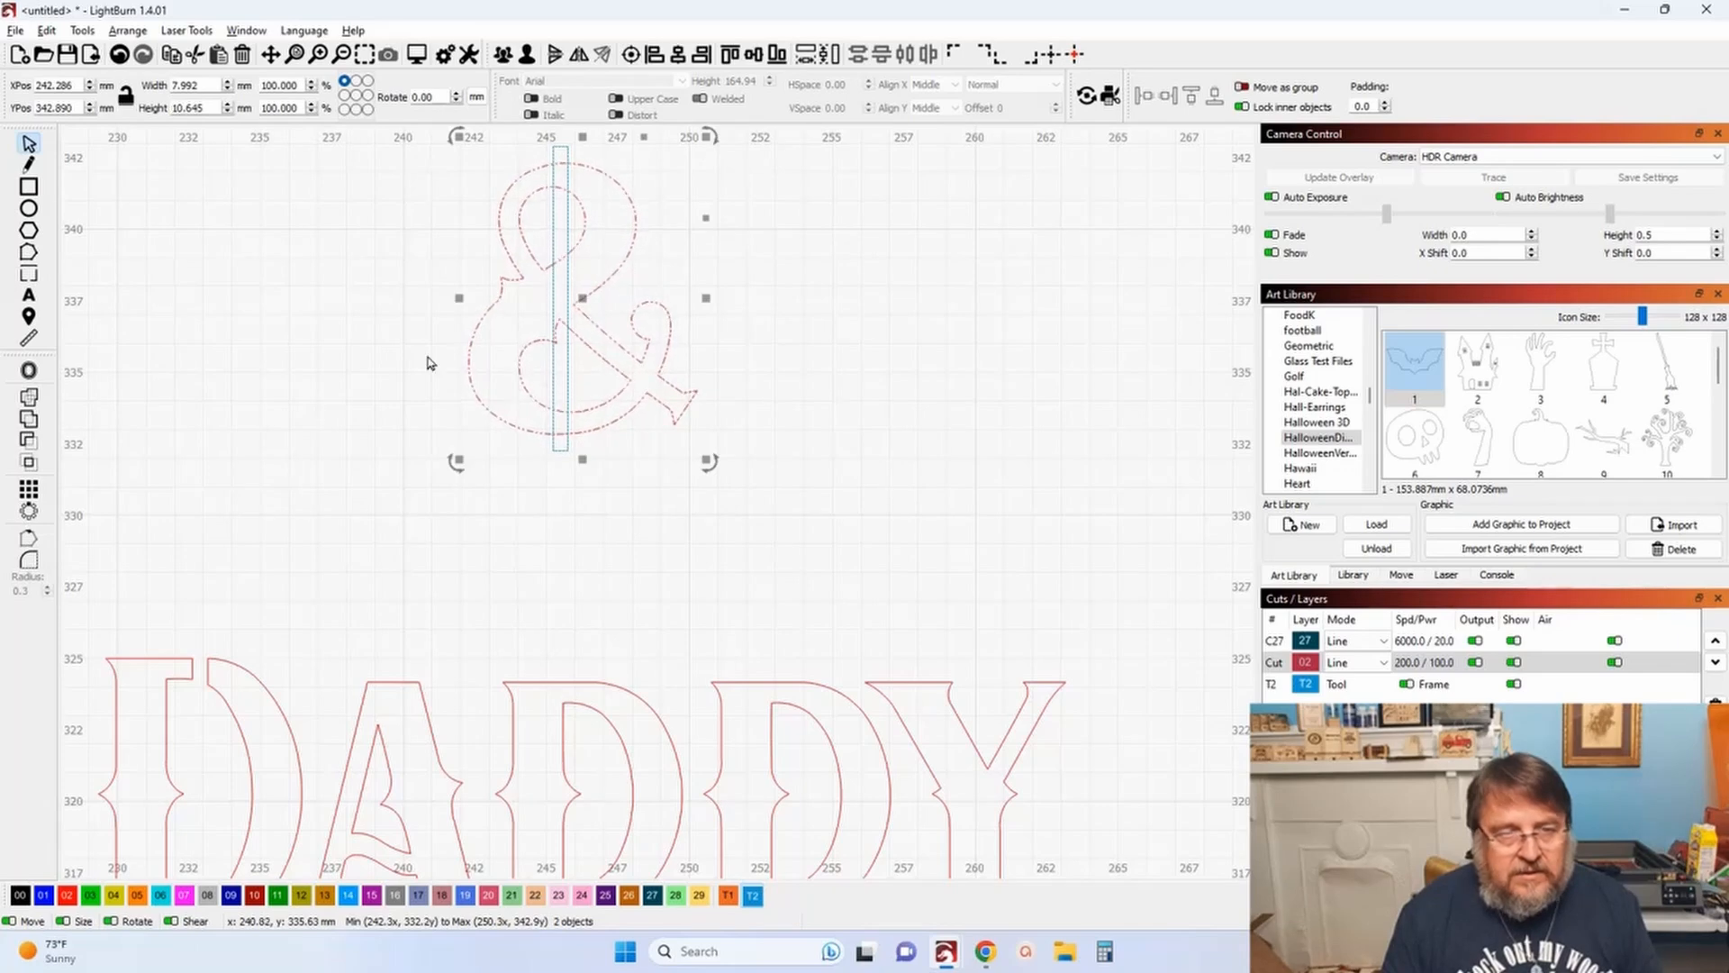
{"action": "left_click", "coordinate": [28, 440]}
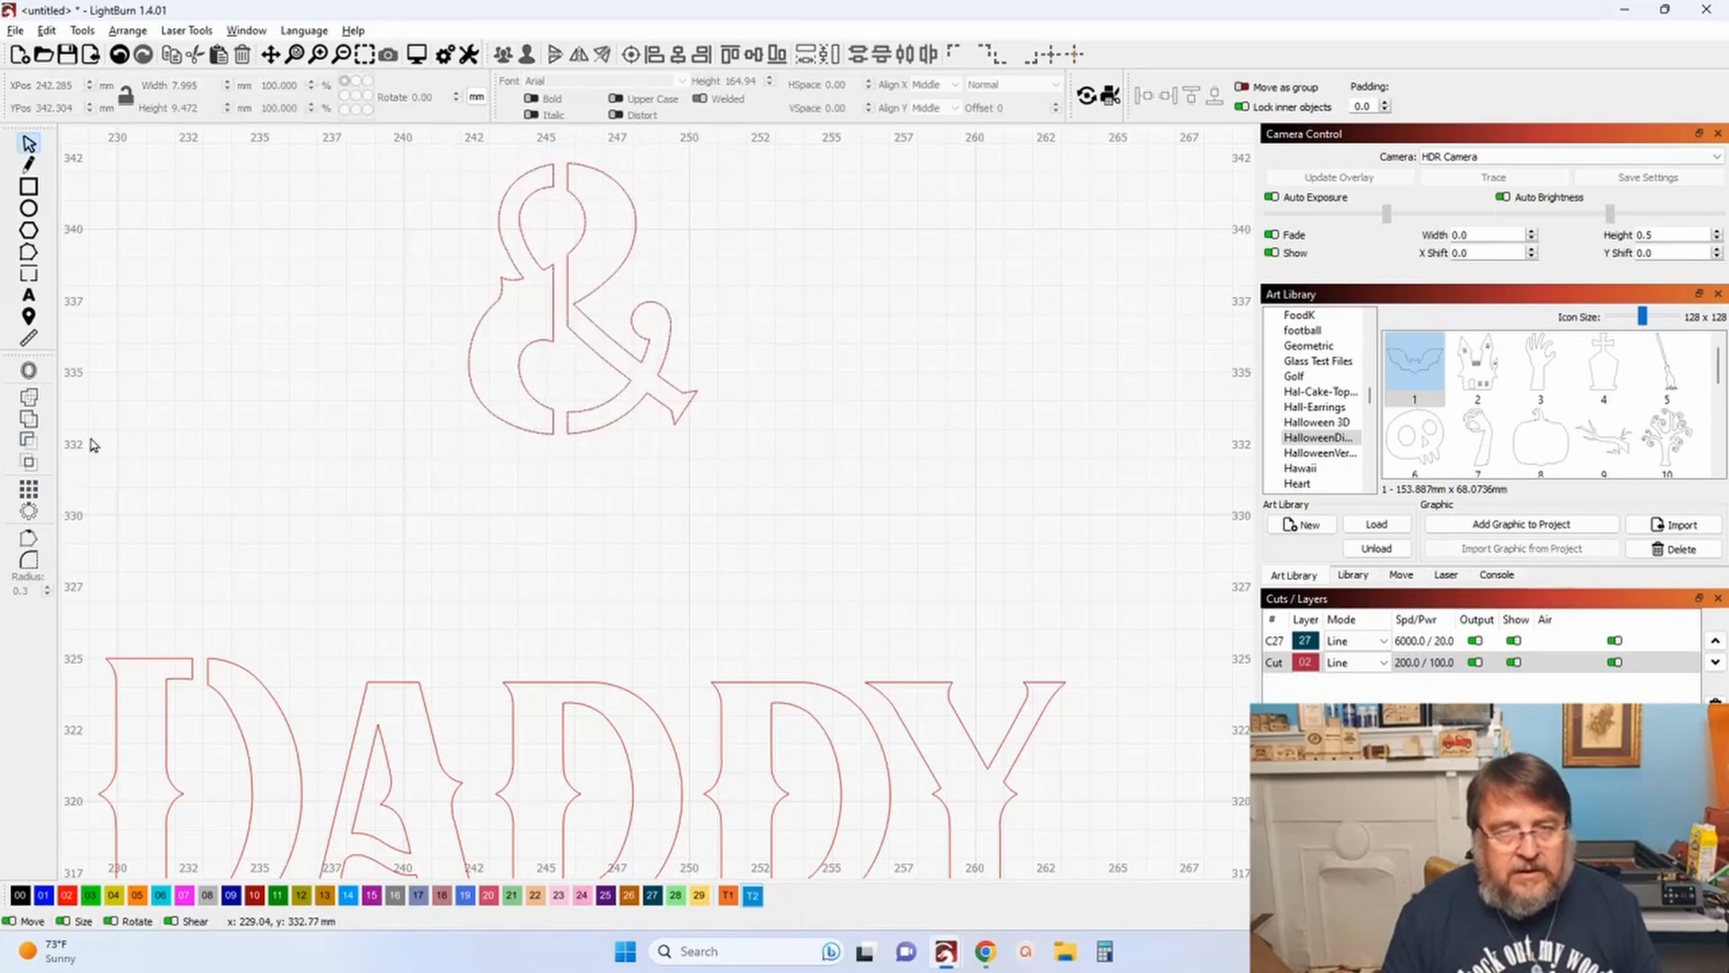
Step: Start a new project without saving the current one and import the lantern design file
{"action": "scroll", "coordinate": [382, 486], "scroll_direction": "down", "scroll_amount": 4}
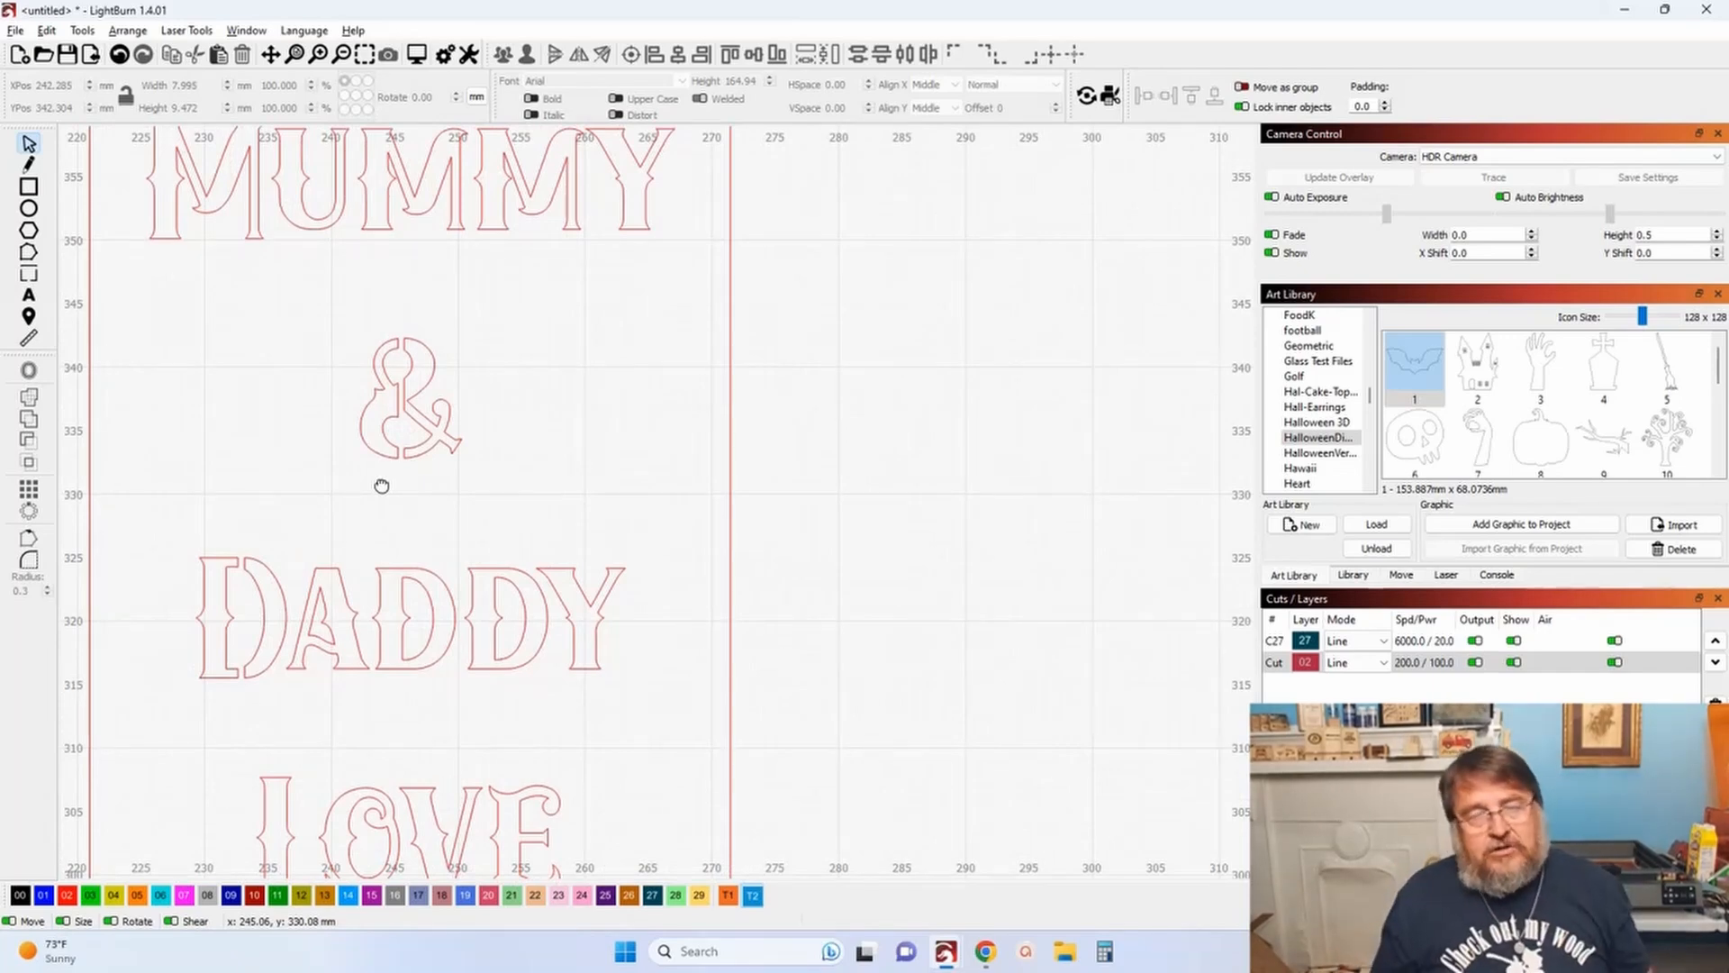
{"action": "scroll", "coordinate": [382, 486], "scroll_direction": "down", "scroll_amount": 5}
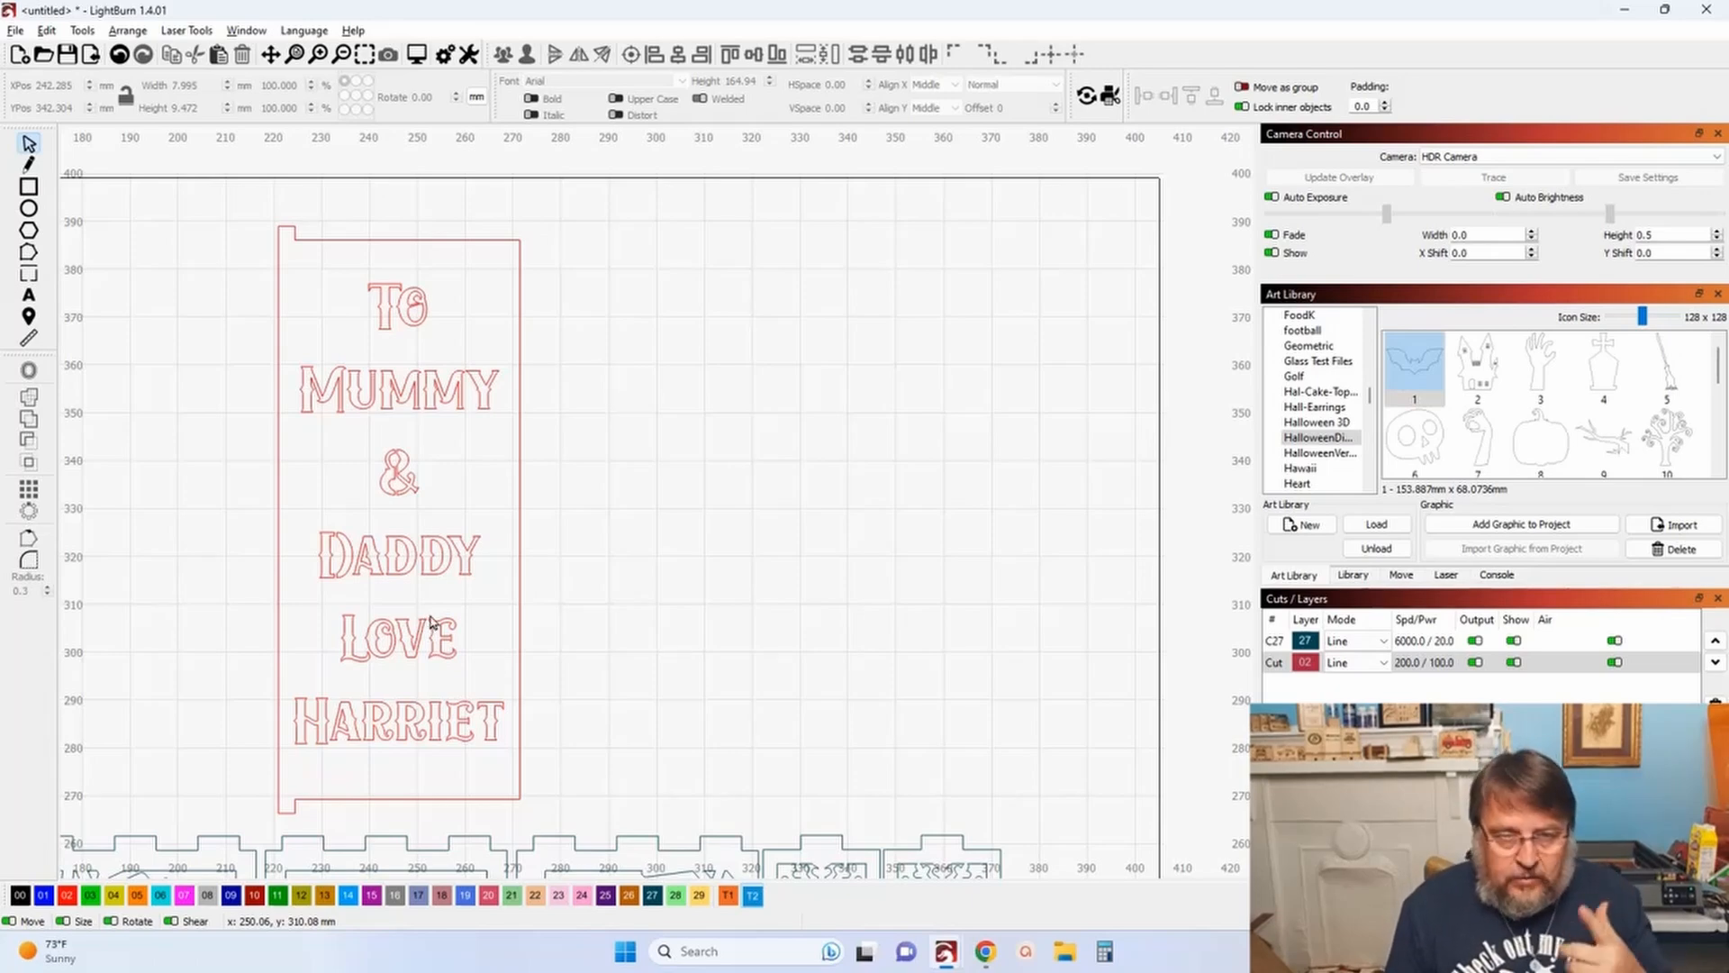
{"action": "scroll", "coordinate": [427, 624], "scroll_direction": "down", "scroll_amount": 2}
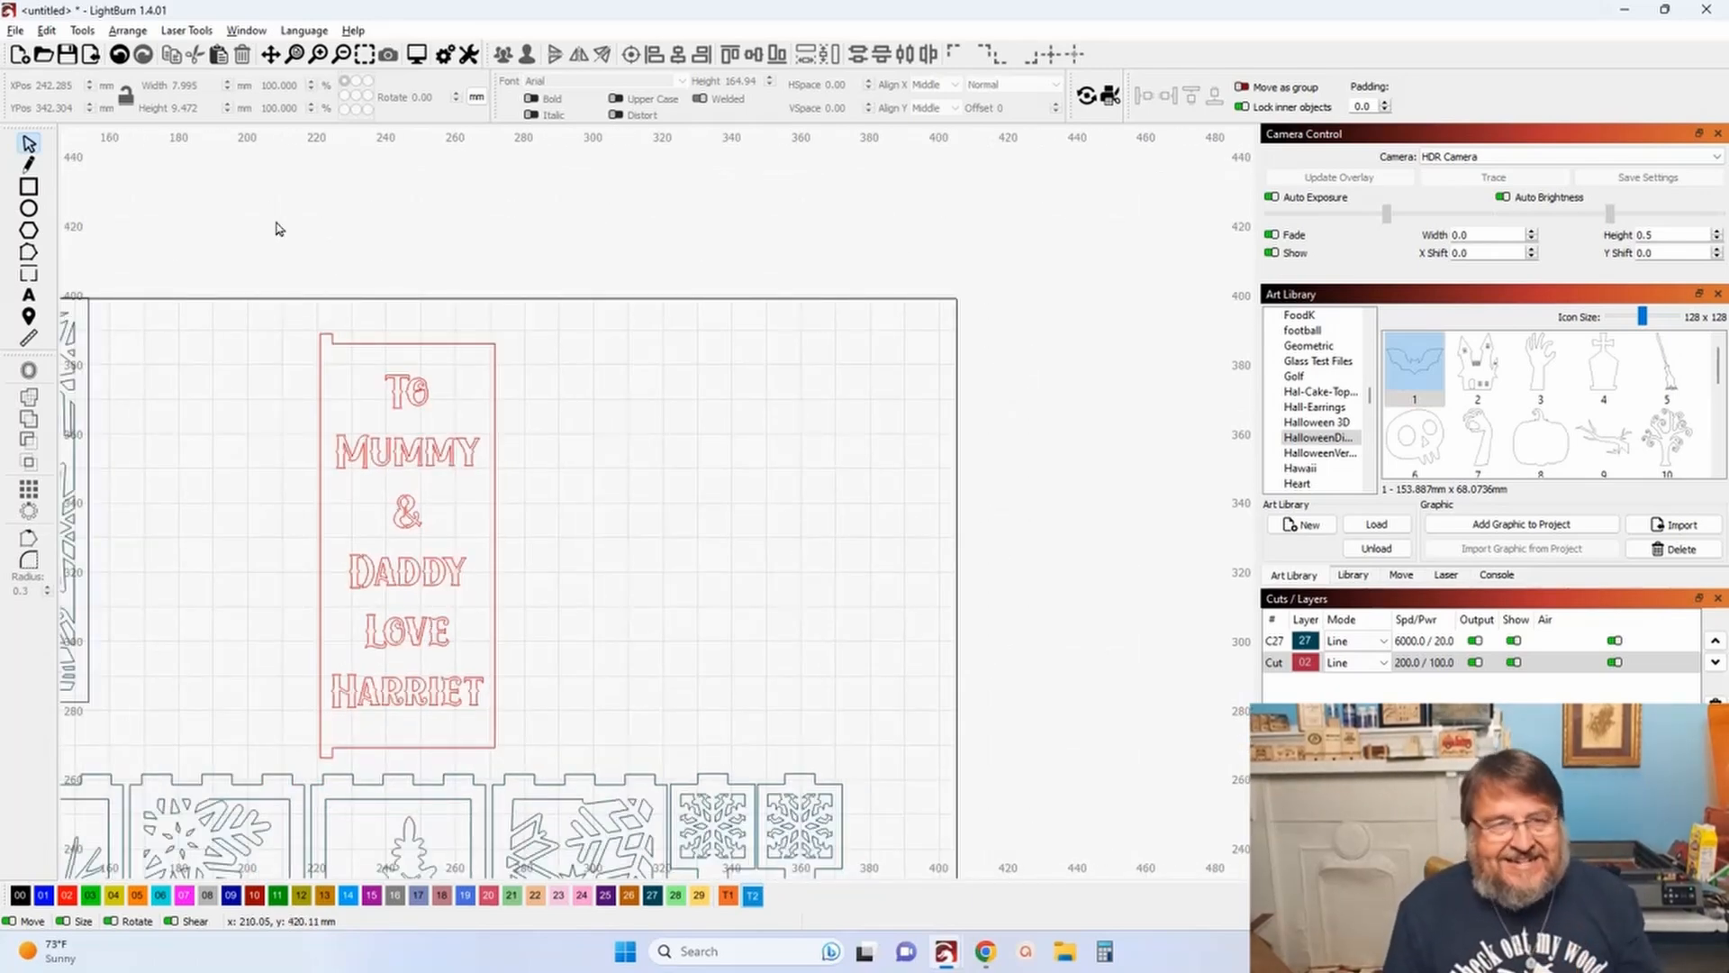
{"action": "left_click", "coordinate": [17, 54]}
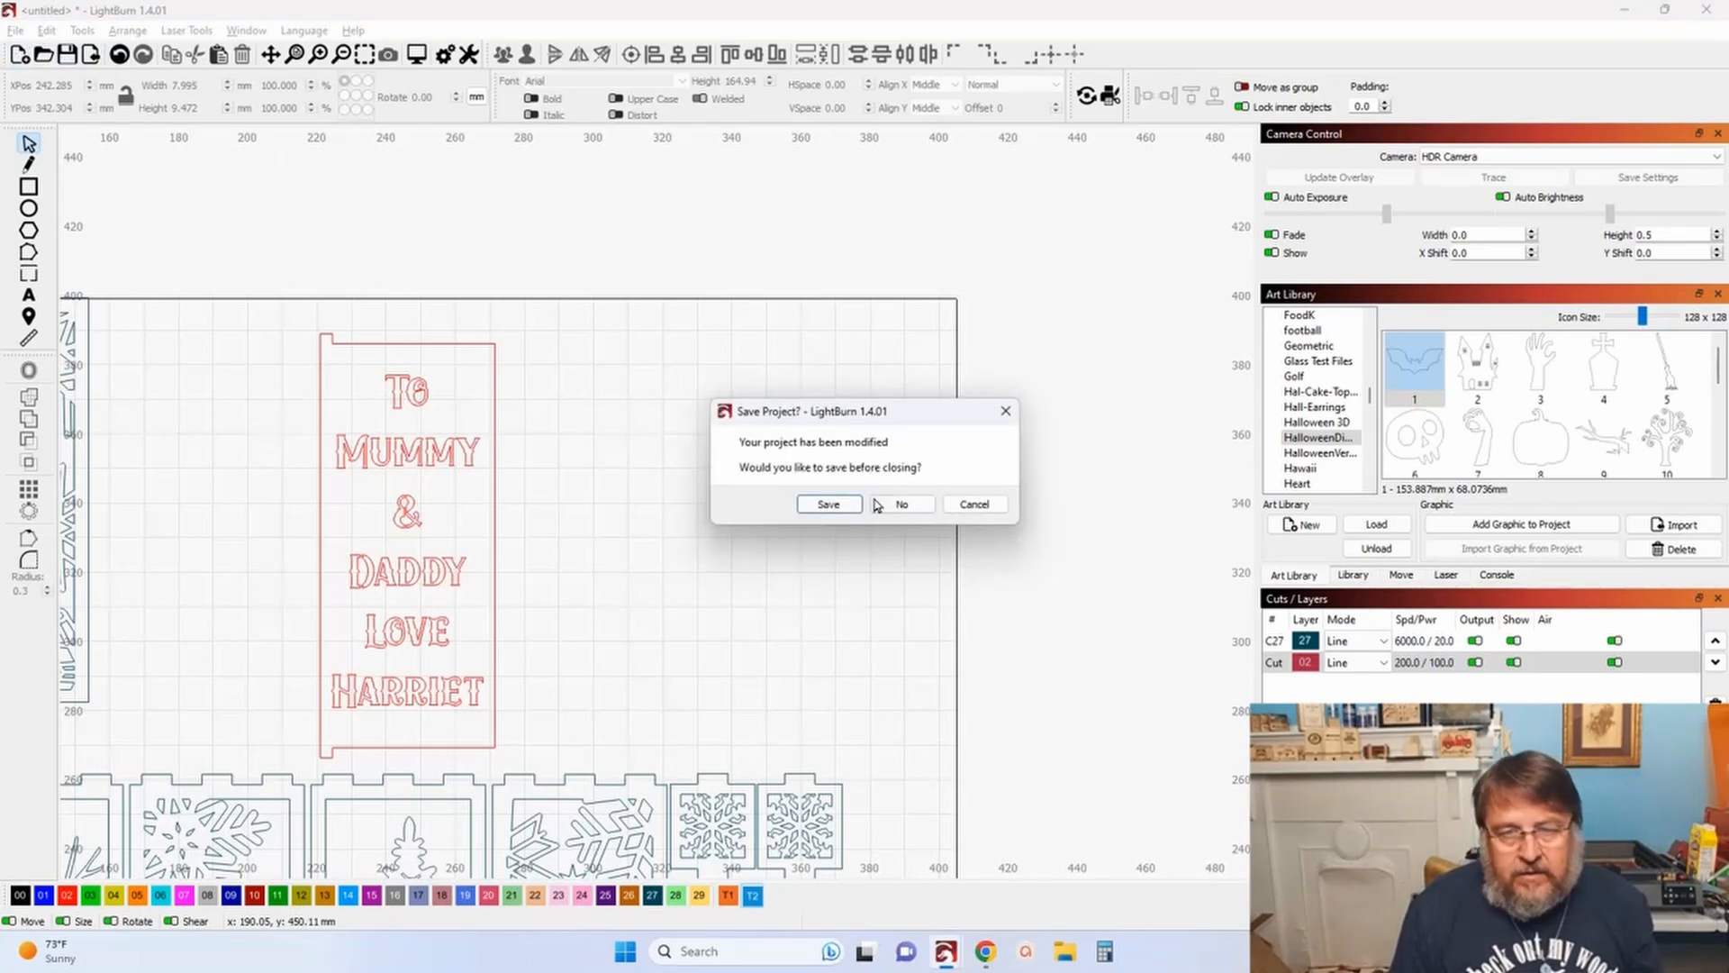
{"action": "left_click", "coordinate": [911, 506]}
{"action": "left_click", "coordinate": [91, 55]}
{"action": "left_click", "coordinate": [783, 418]}
{"action": "left_click", "coordinate": [1252, 595]}
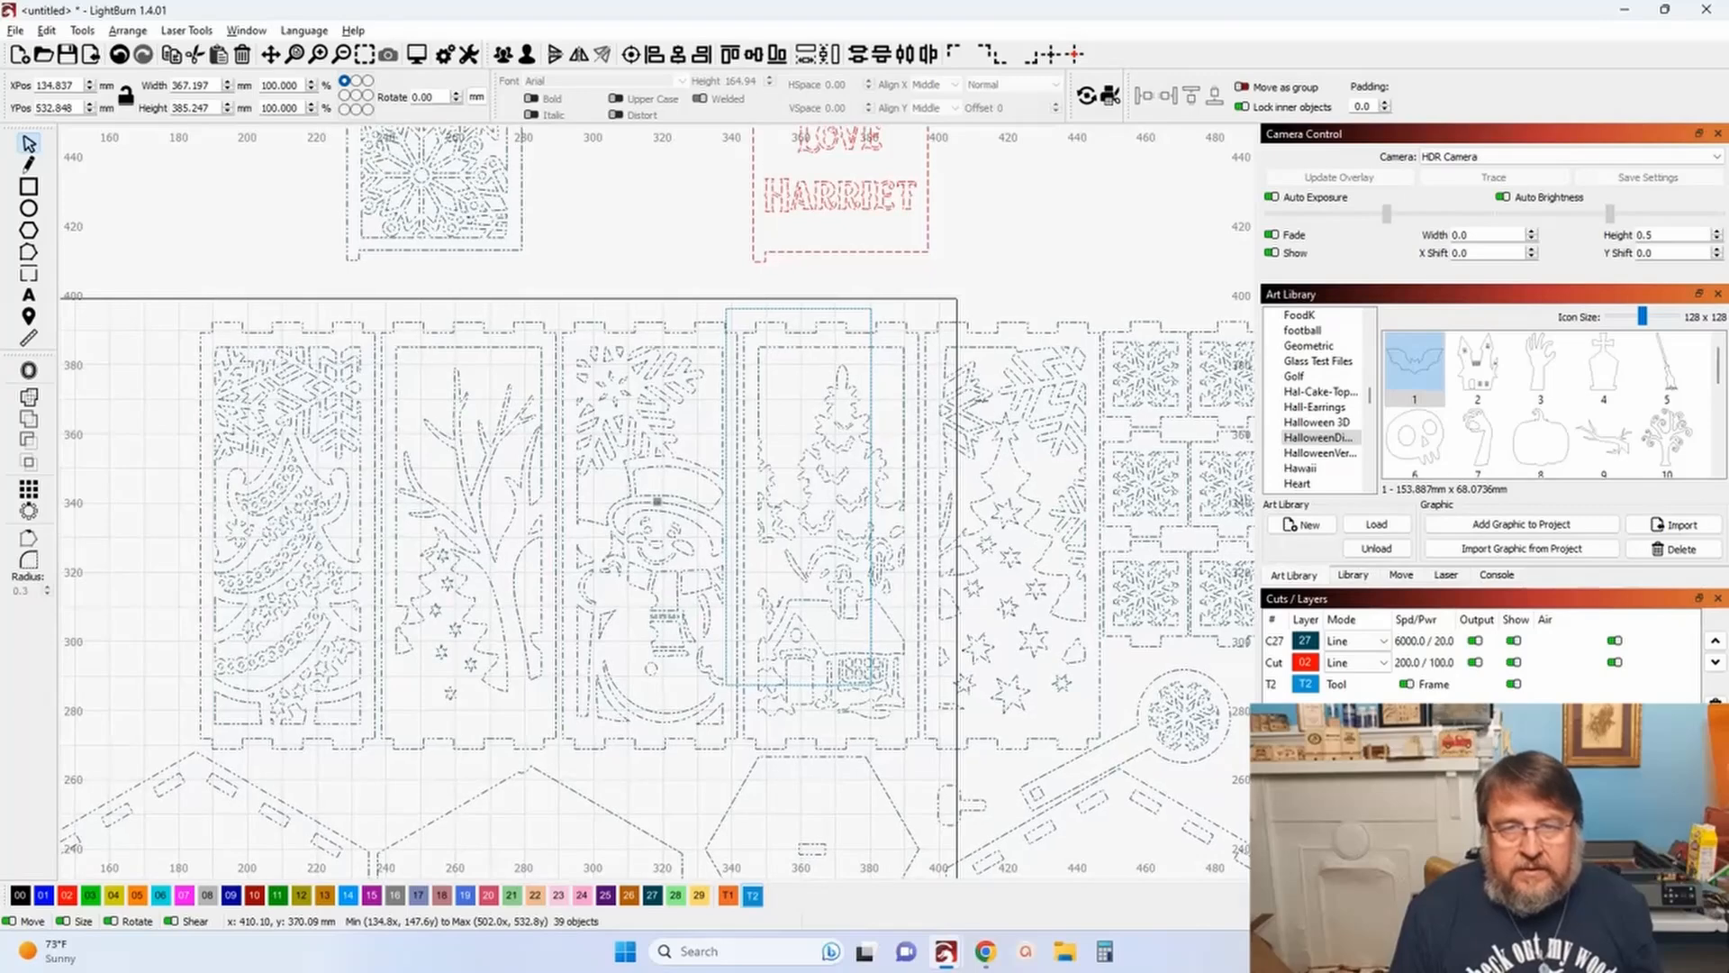
Step: Delete the stray tool-layer rectangle overlapping the snowman and cottage panels
{"action": "left_click", "coordinate": [922, 287]}
{"action": "left_click_drag", "start_coordinate": [897, 294], "coordinate": [822, 310]}
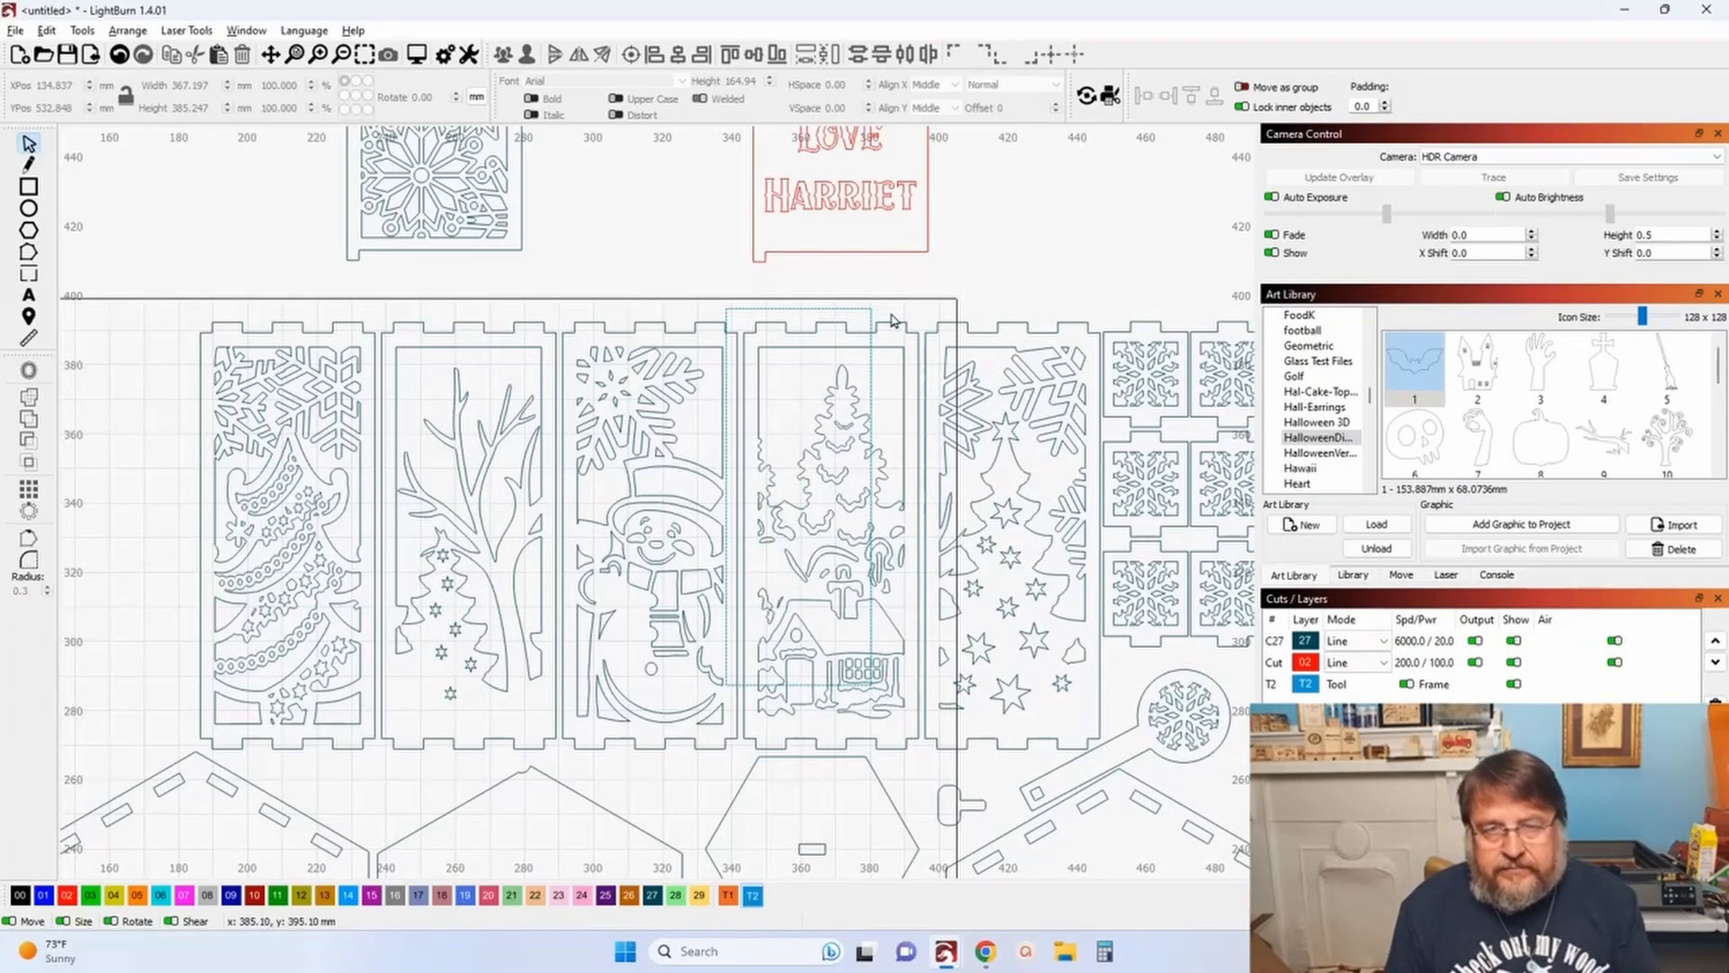
{"action": "left_click", "coordinate": [841, 309]}
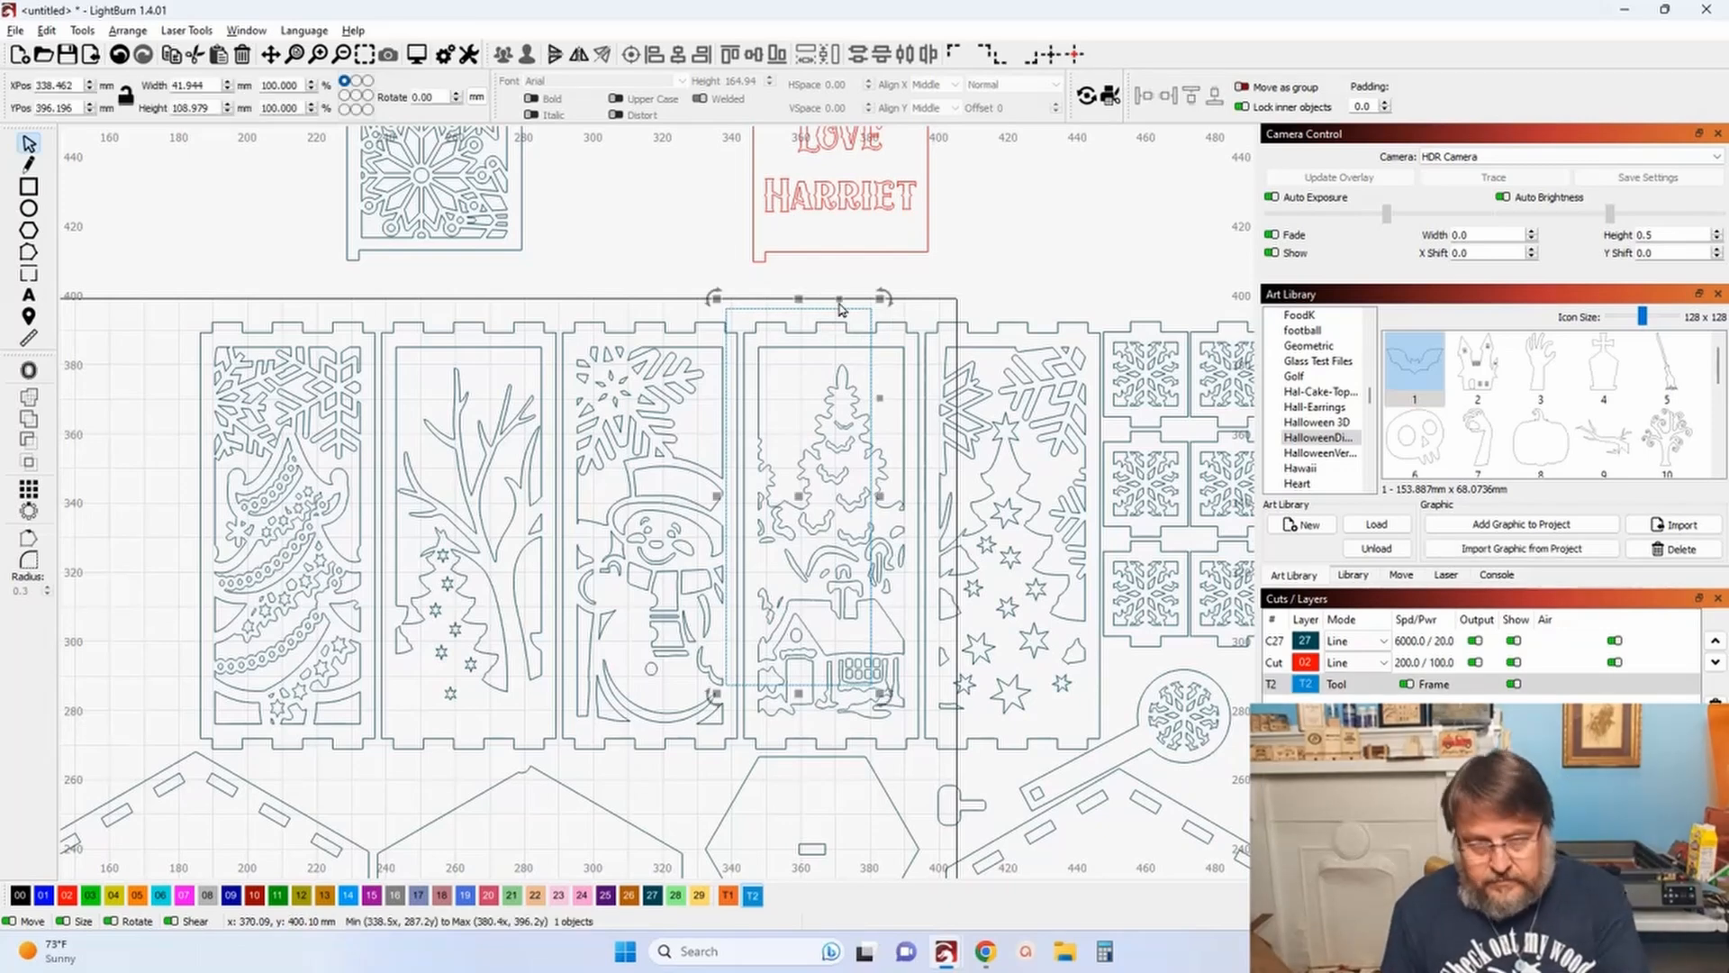
{"action": "key", "text": "Delete"}
Step: Duplicate the lettering on the red door panel and place the copy about 46 mm left, beside the panel
{"action": "left_click_drag", "start_coordinate": [689, 309], "coordinate": [697, 557]}
{"action": "scroll", "coordinate": [698, 557], "scroll_direction": "down", "scroll_amount": 1}
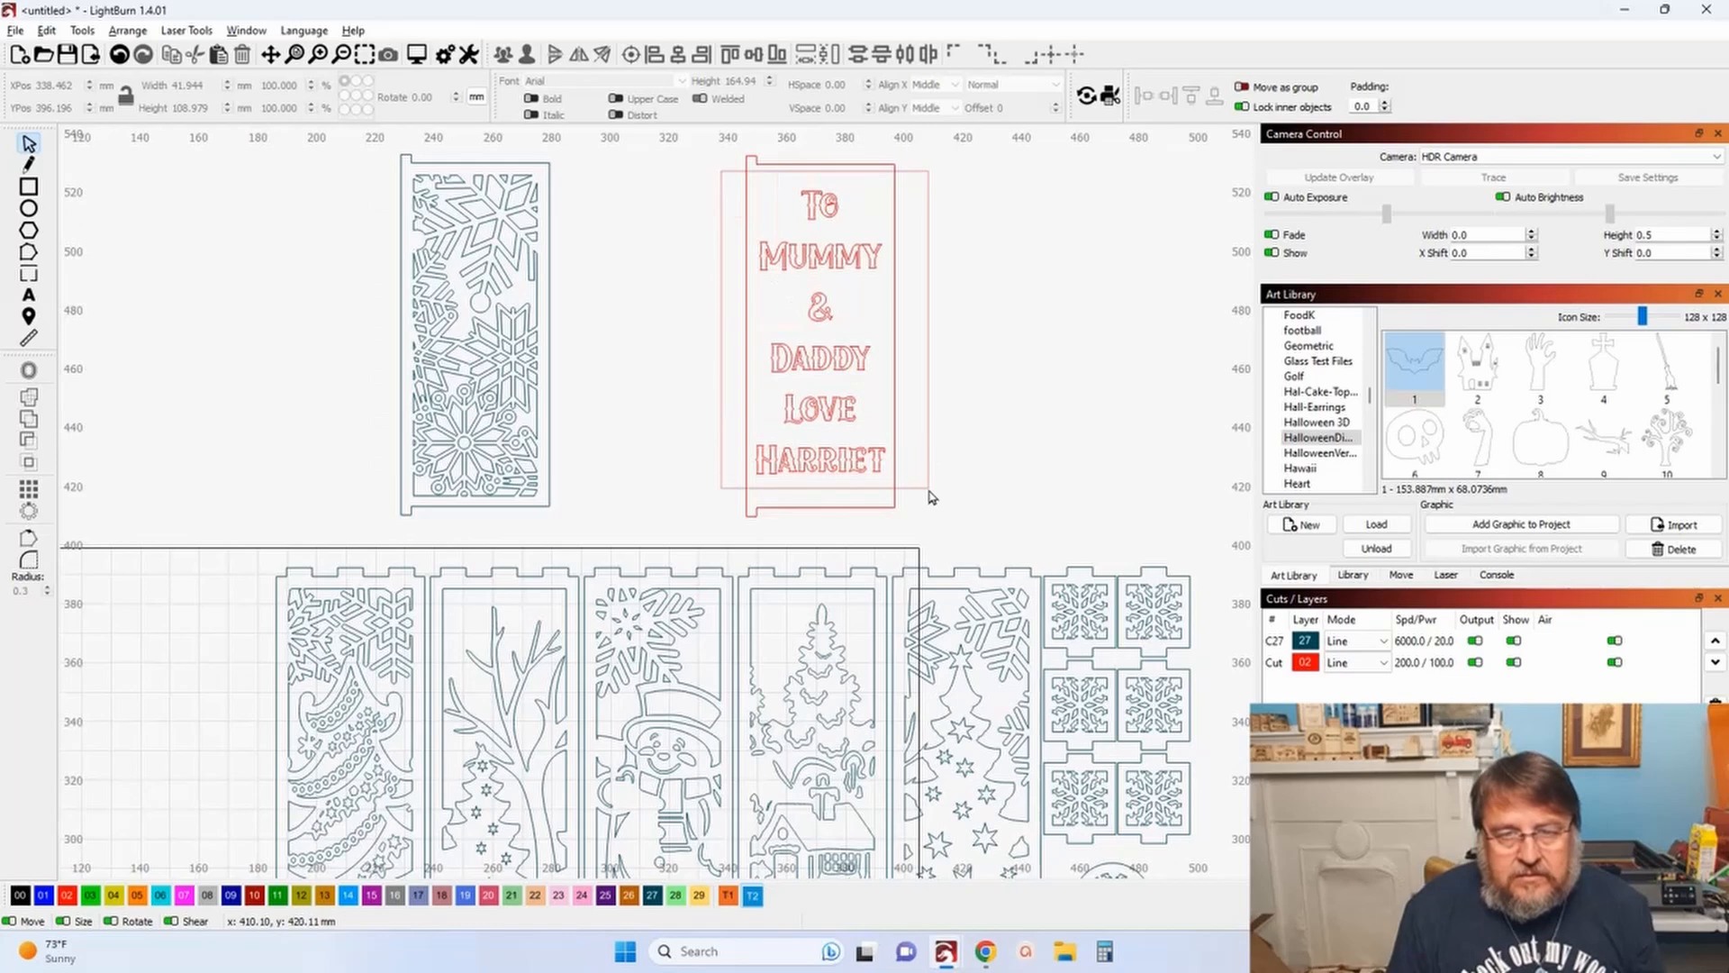
{"action": "left_click", "coordinate": [932, 494]}
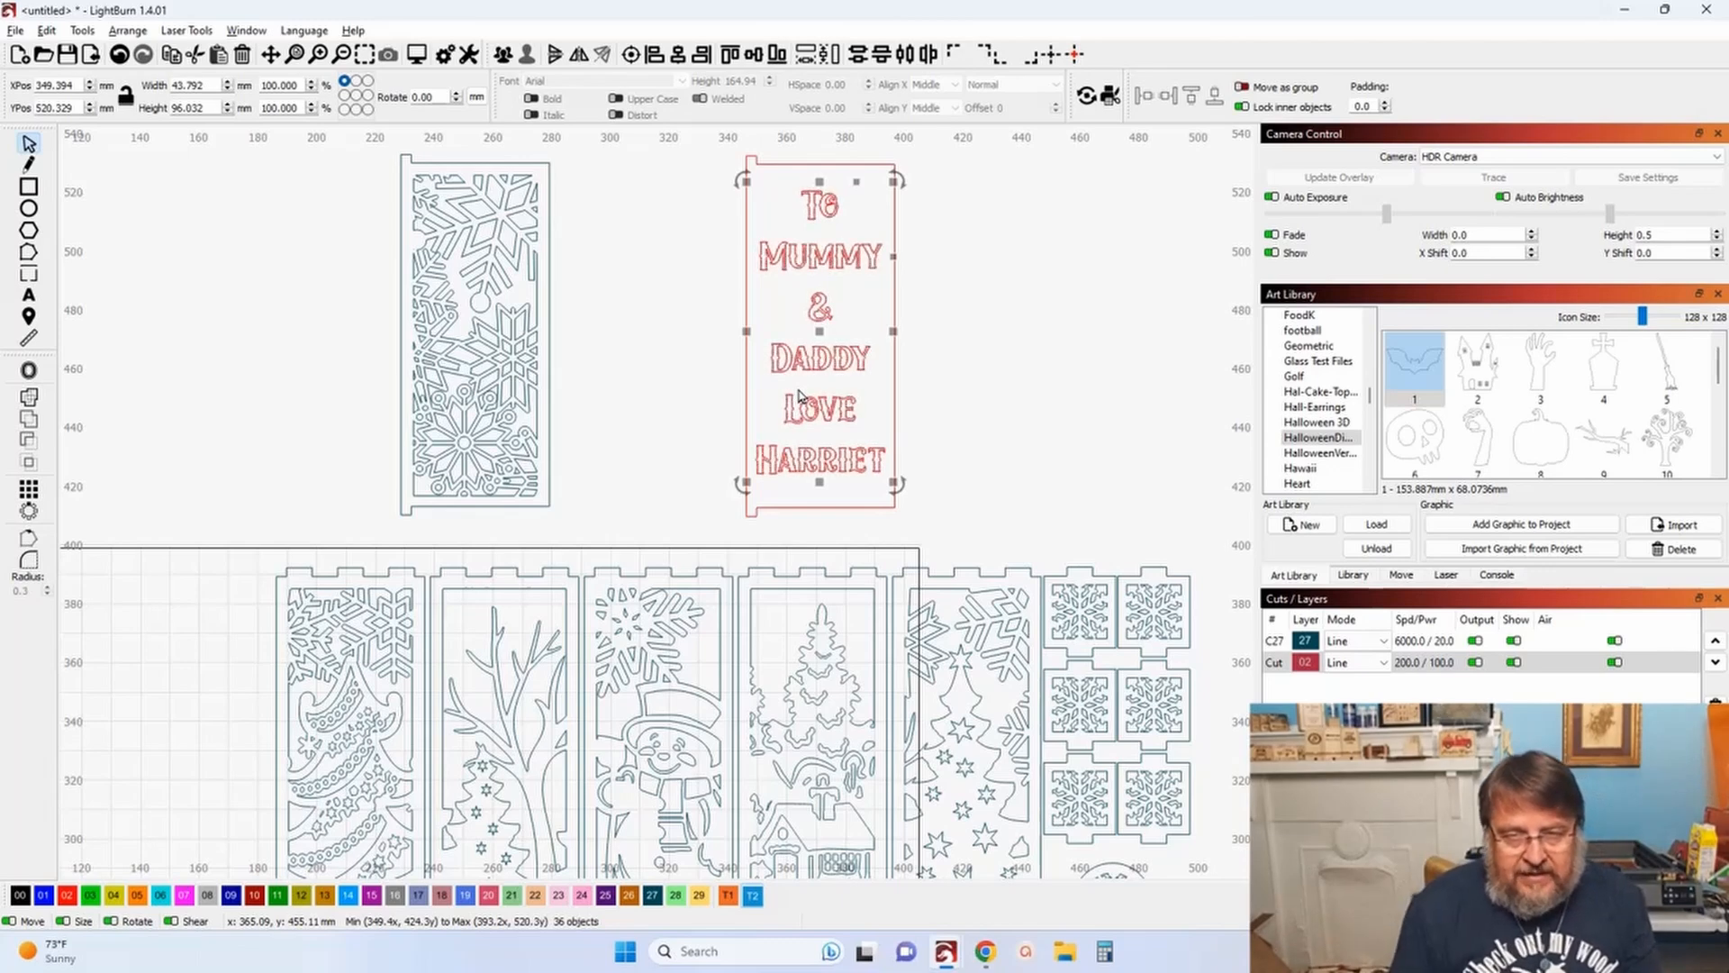
{"action": "left_click_drag", "start_coordinate": [821, 329], "coordinate": [689, 350]}
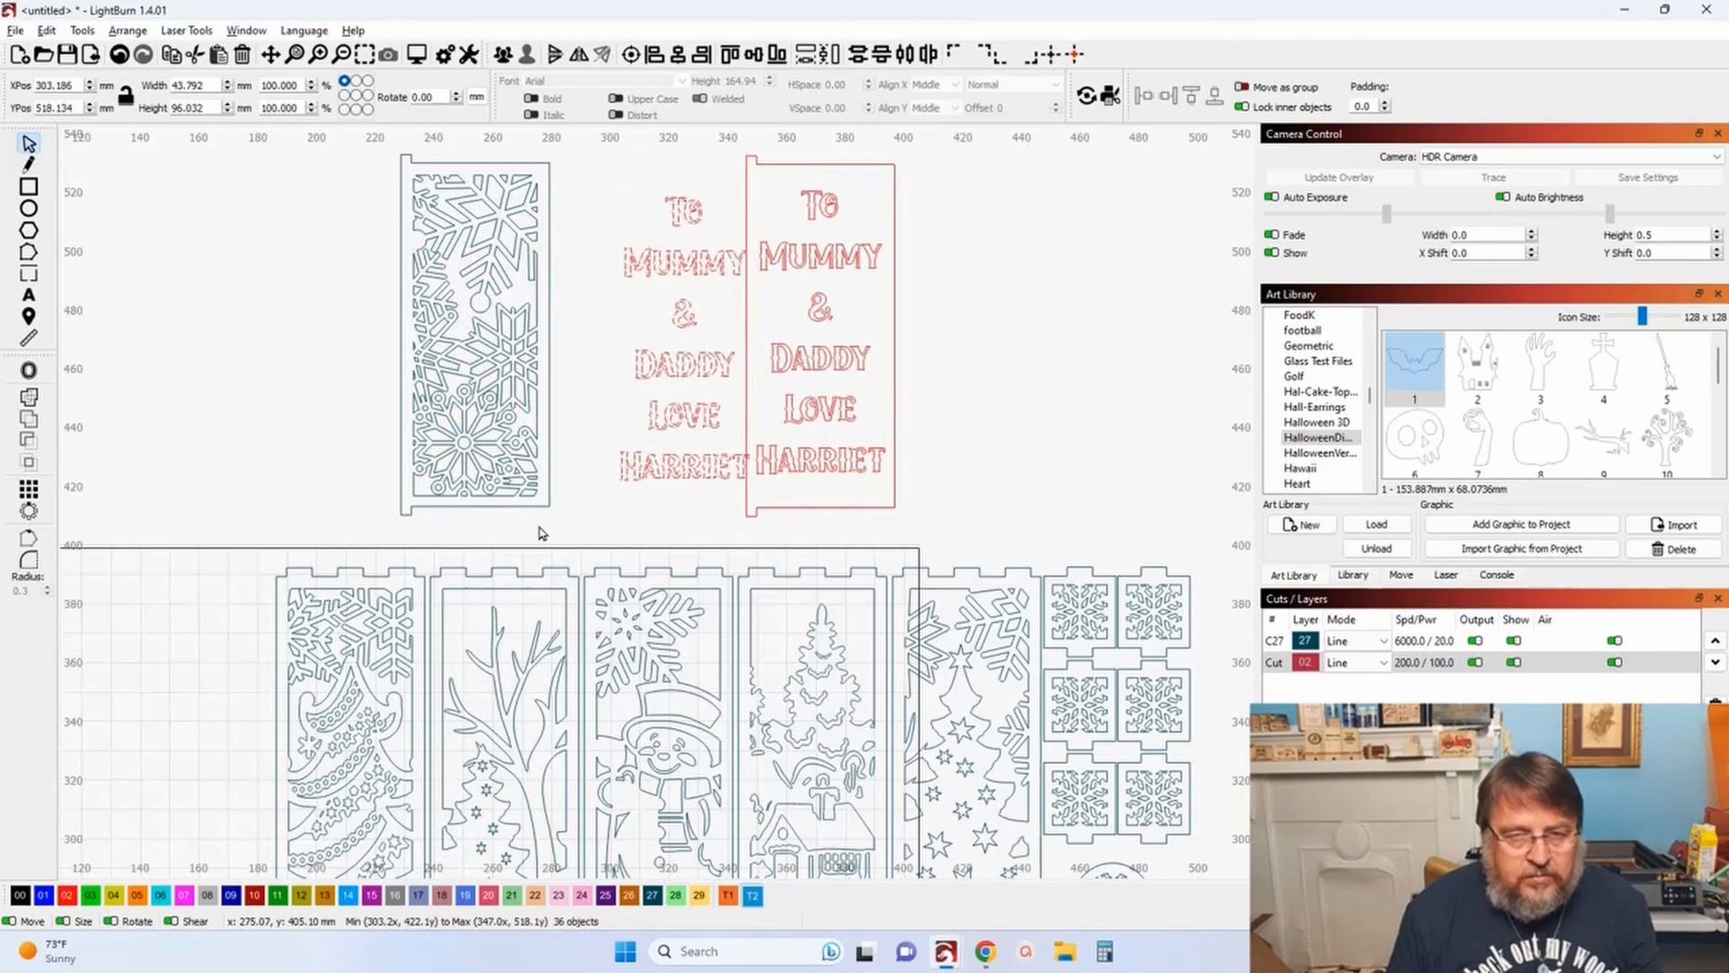
Step: Ungroup the imported lantern design and regroup only the parts of the separate snowflake door panel
{"action": "left_click", "coordinate": [494, 494]}
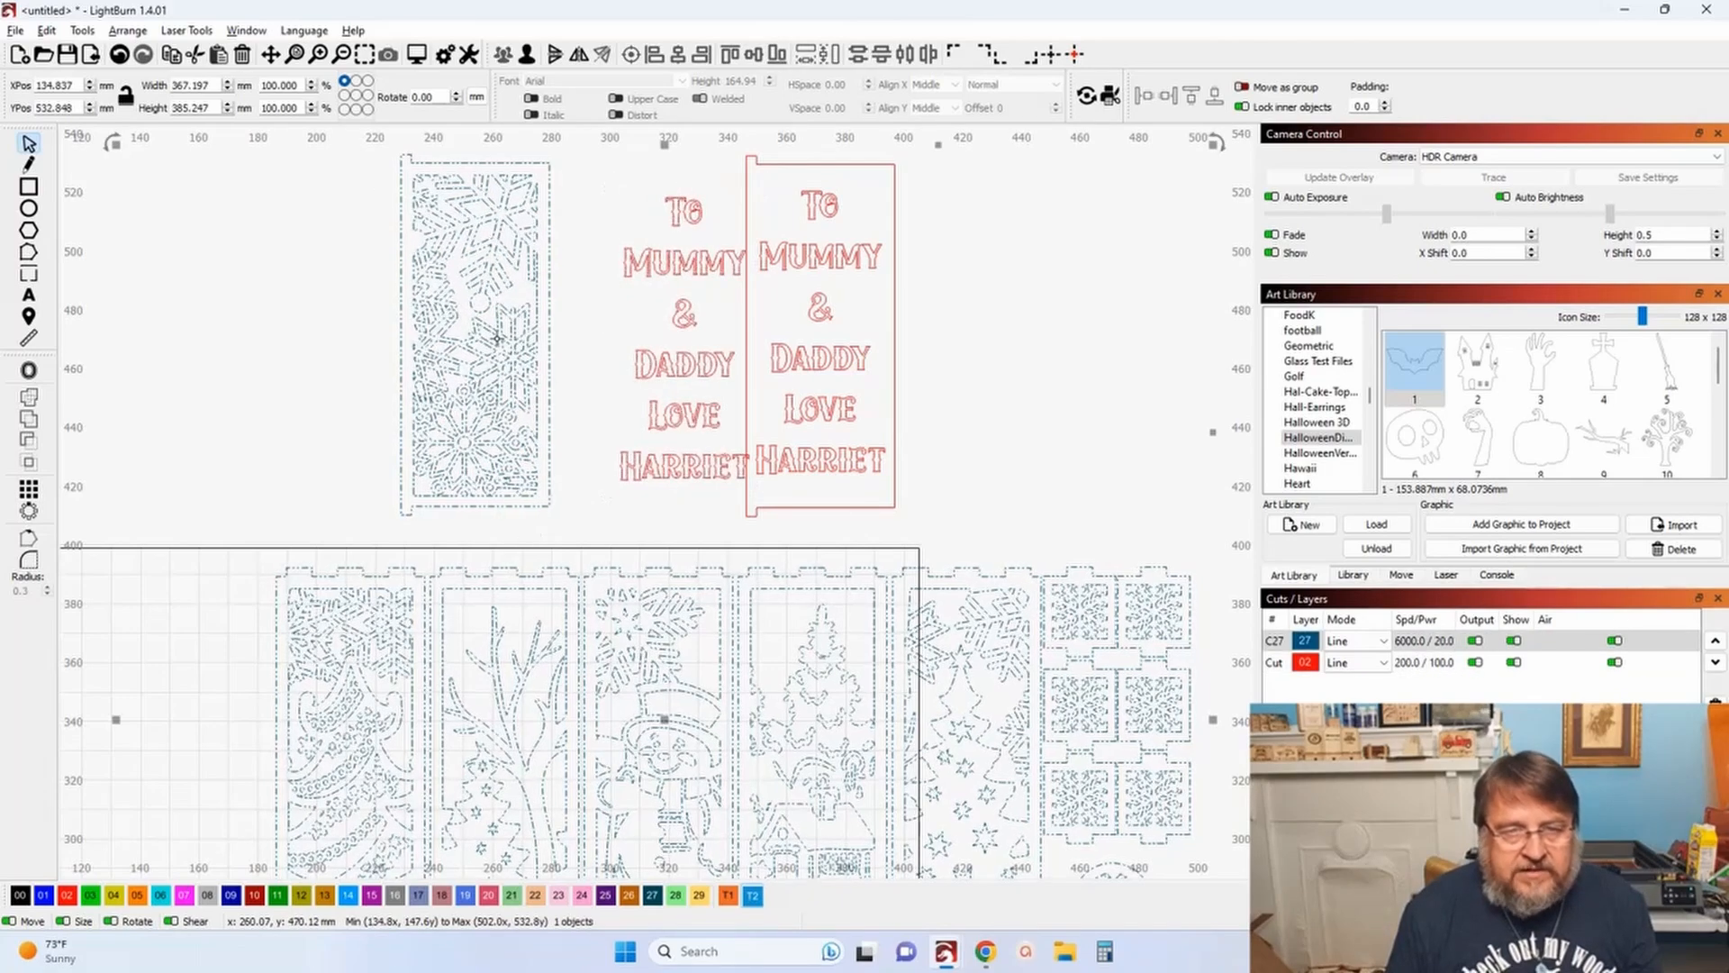
{"action": "left_click", "coordinate": [527, 56]}
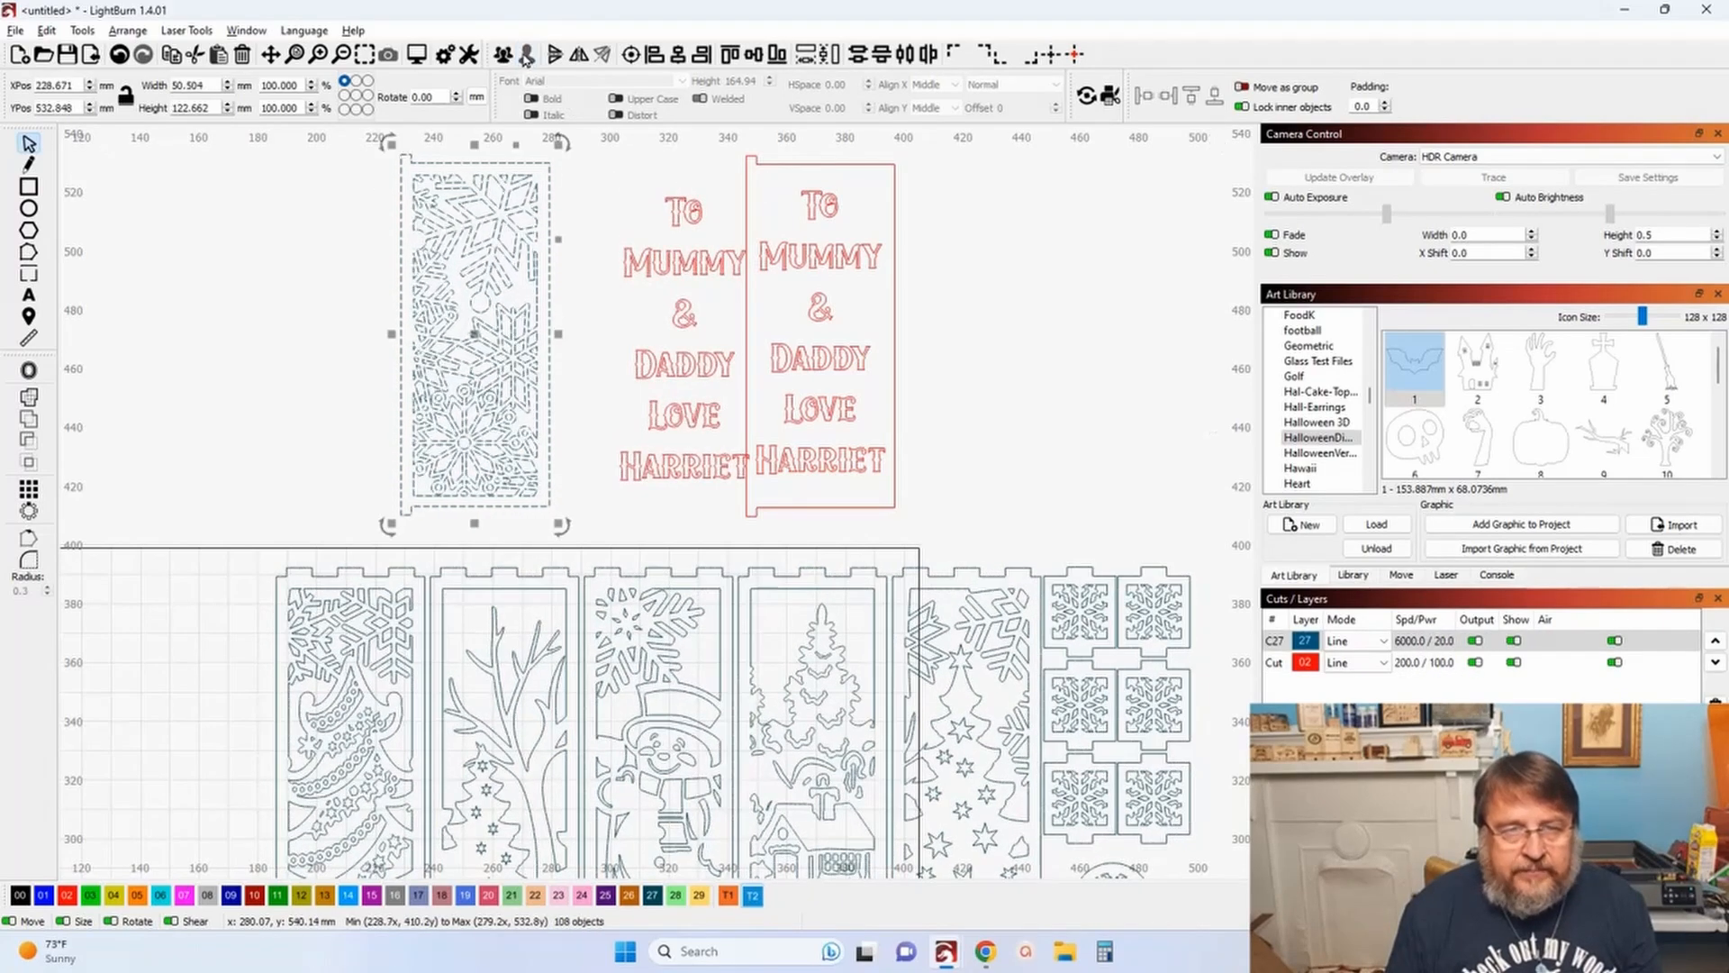
{"action": "left_click", "coordinate": [394, 148]}
{"action": "left_click_drag", "start_coordinate": [378, 144], "coordinate": [572, 520]}
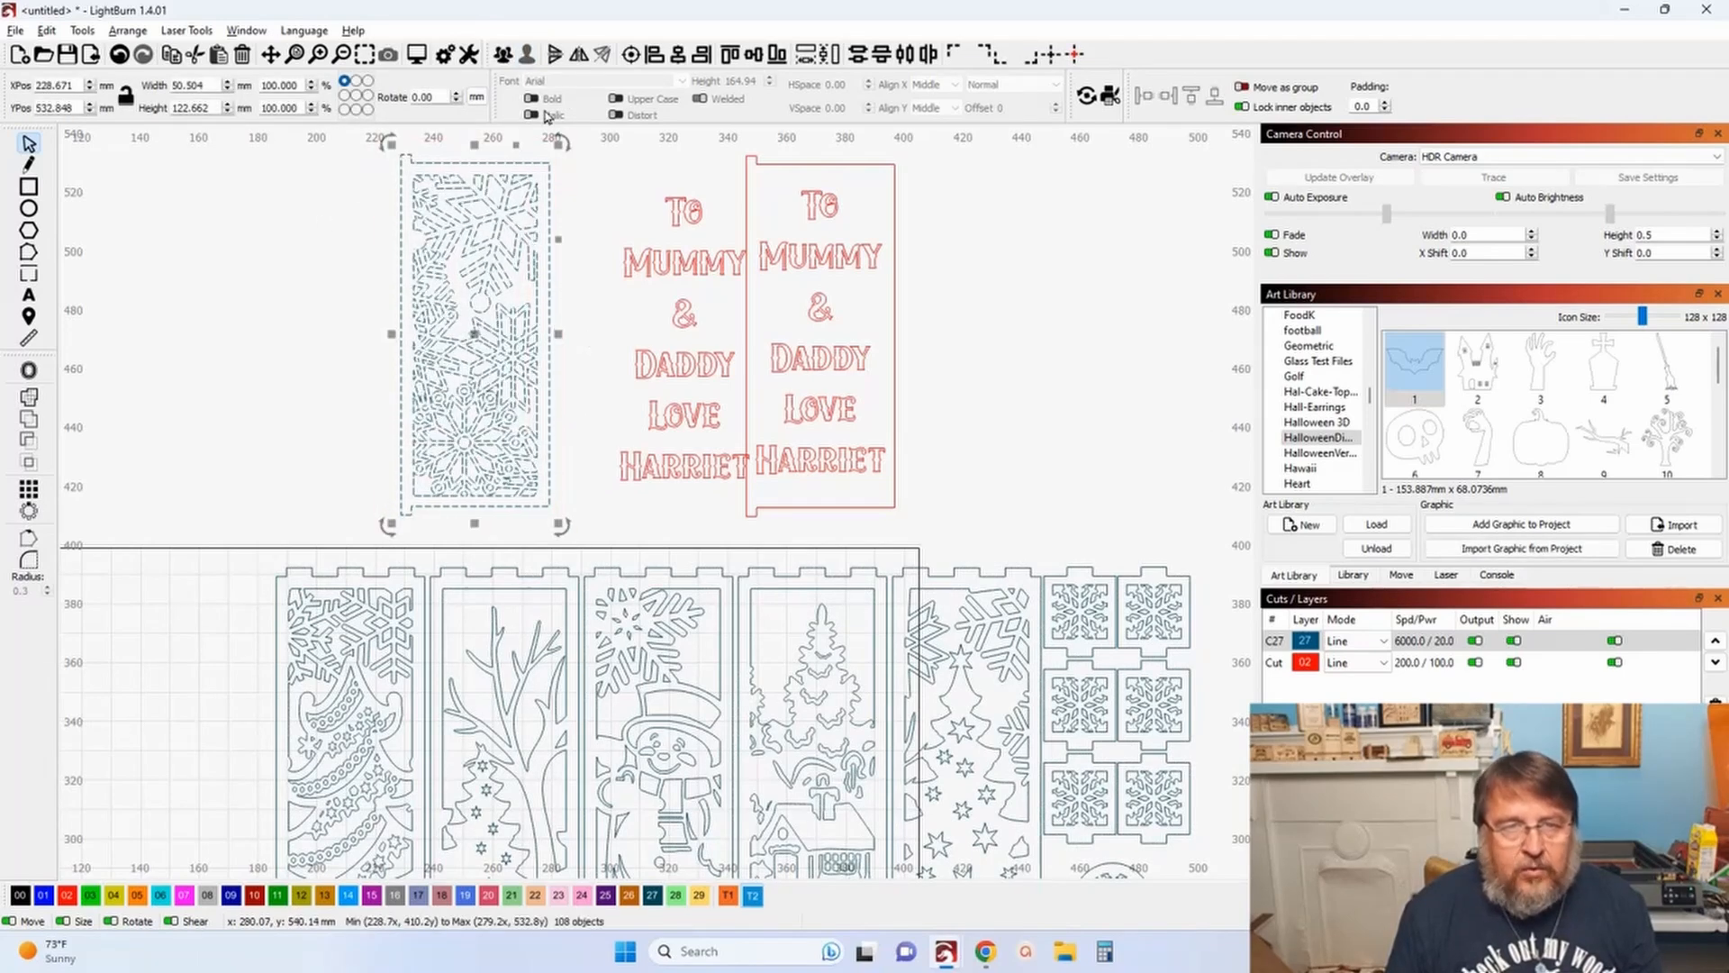
{"action": "left_click", "coordinate": [502, 56]}
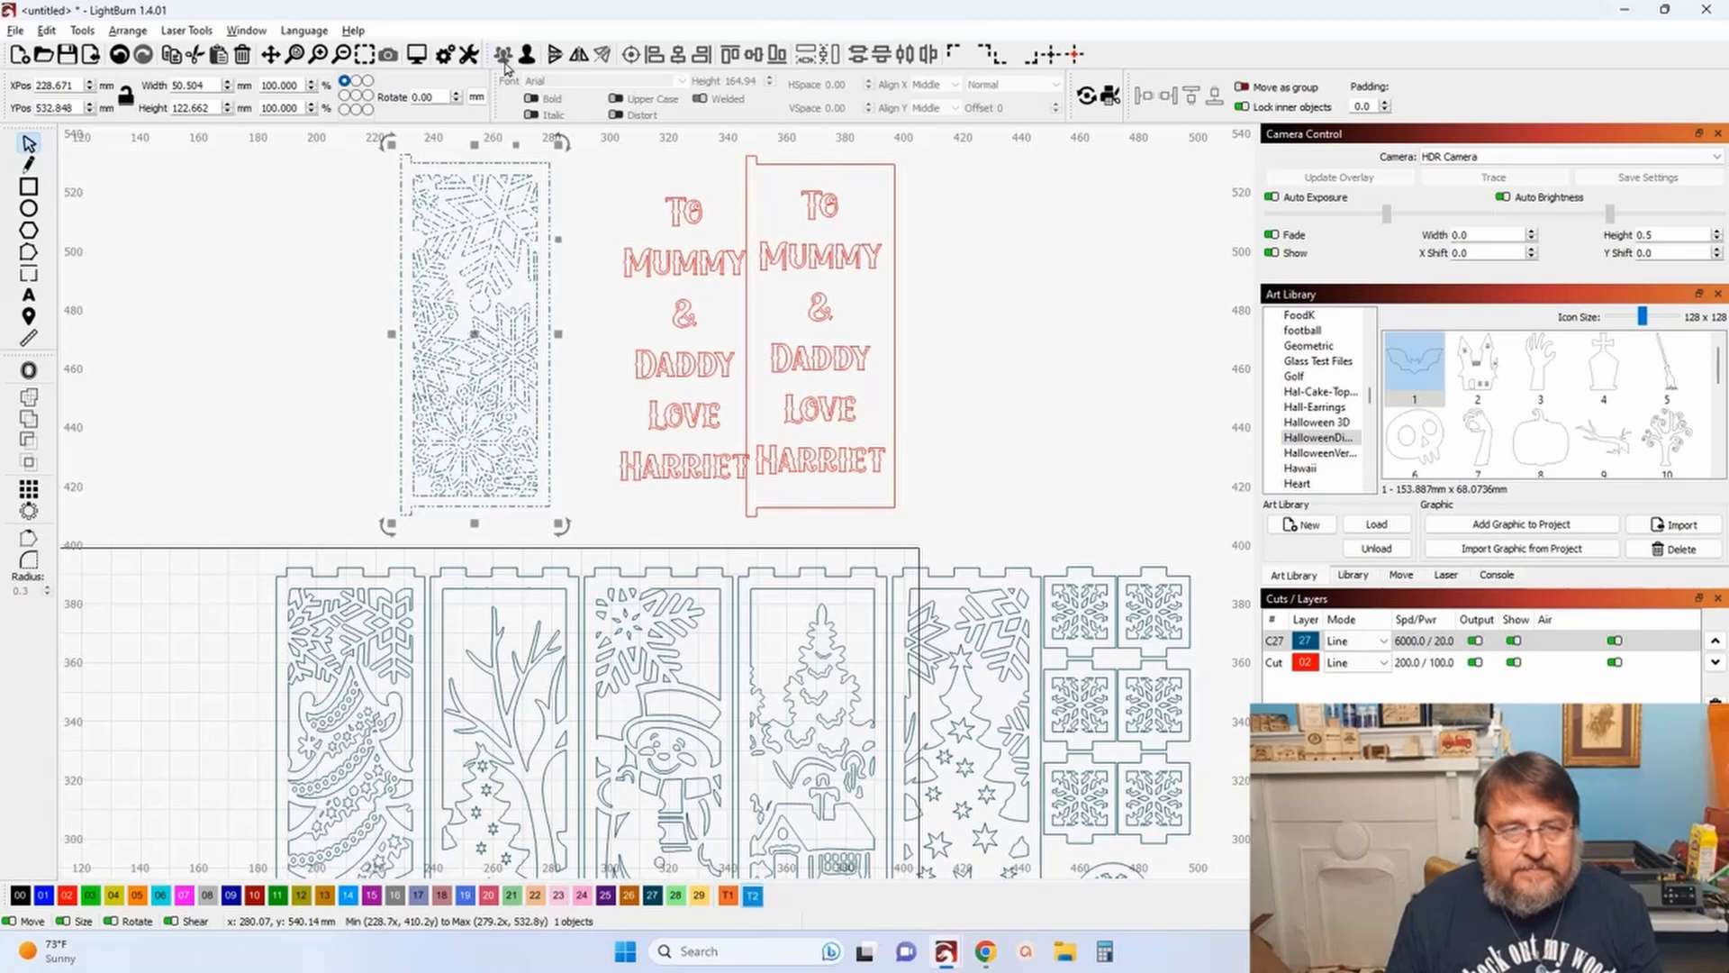
Step: Group the copied lettering and align its centre with the centre of the snowflake door panel
{"action": "left_click", "coordinate": [581, 180]}
{"action": "left_click_drag", "start_coordinate": [588, 160], "coordinate": [755, 512]}
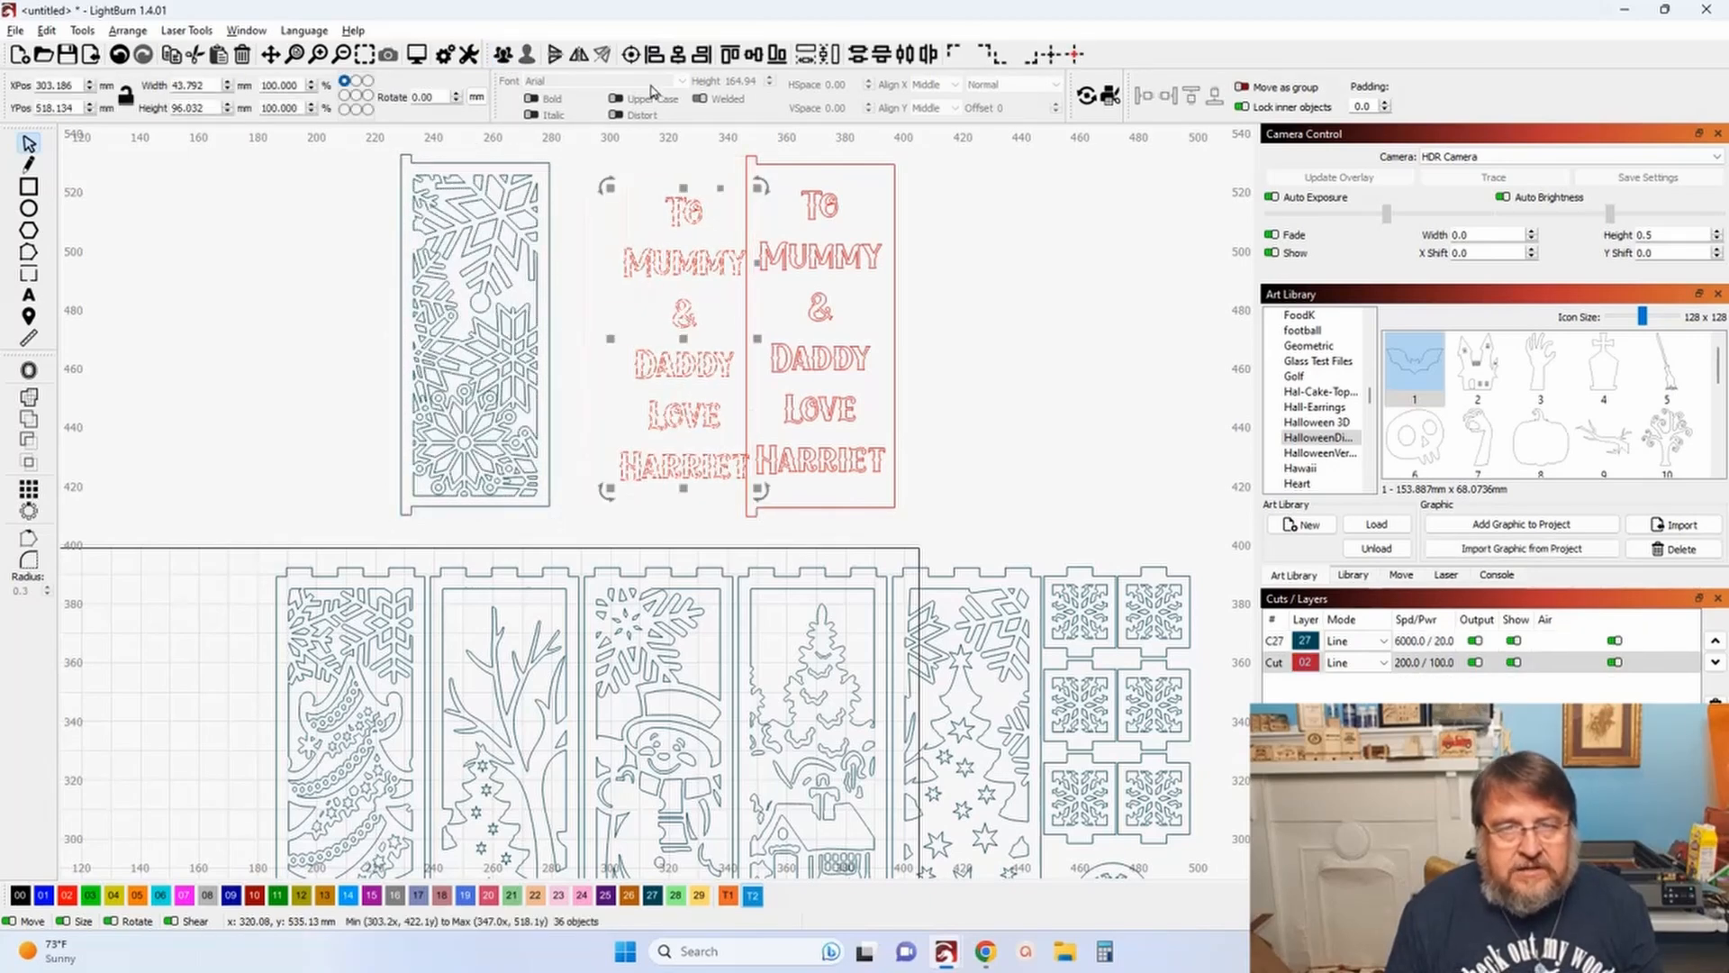
{"action": "left_click", "coordinate": [502, 54]}
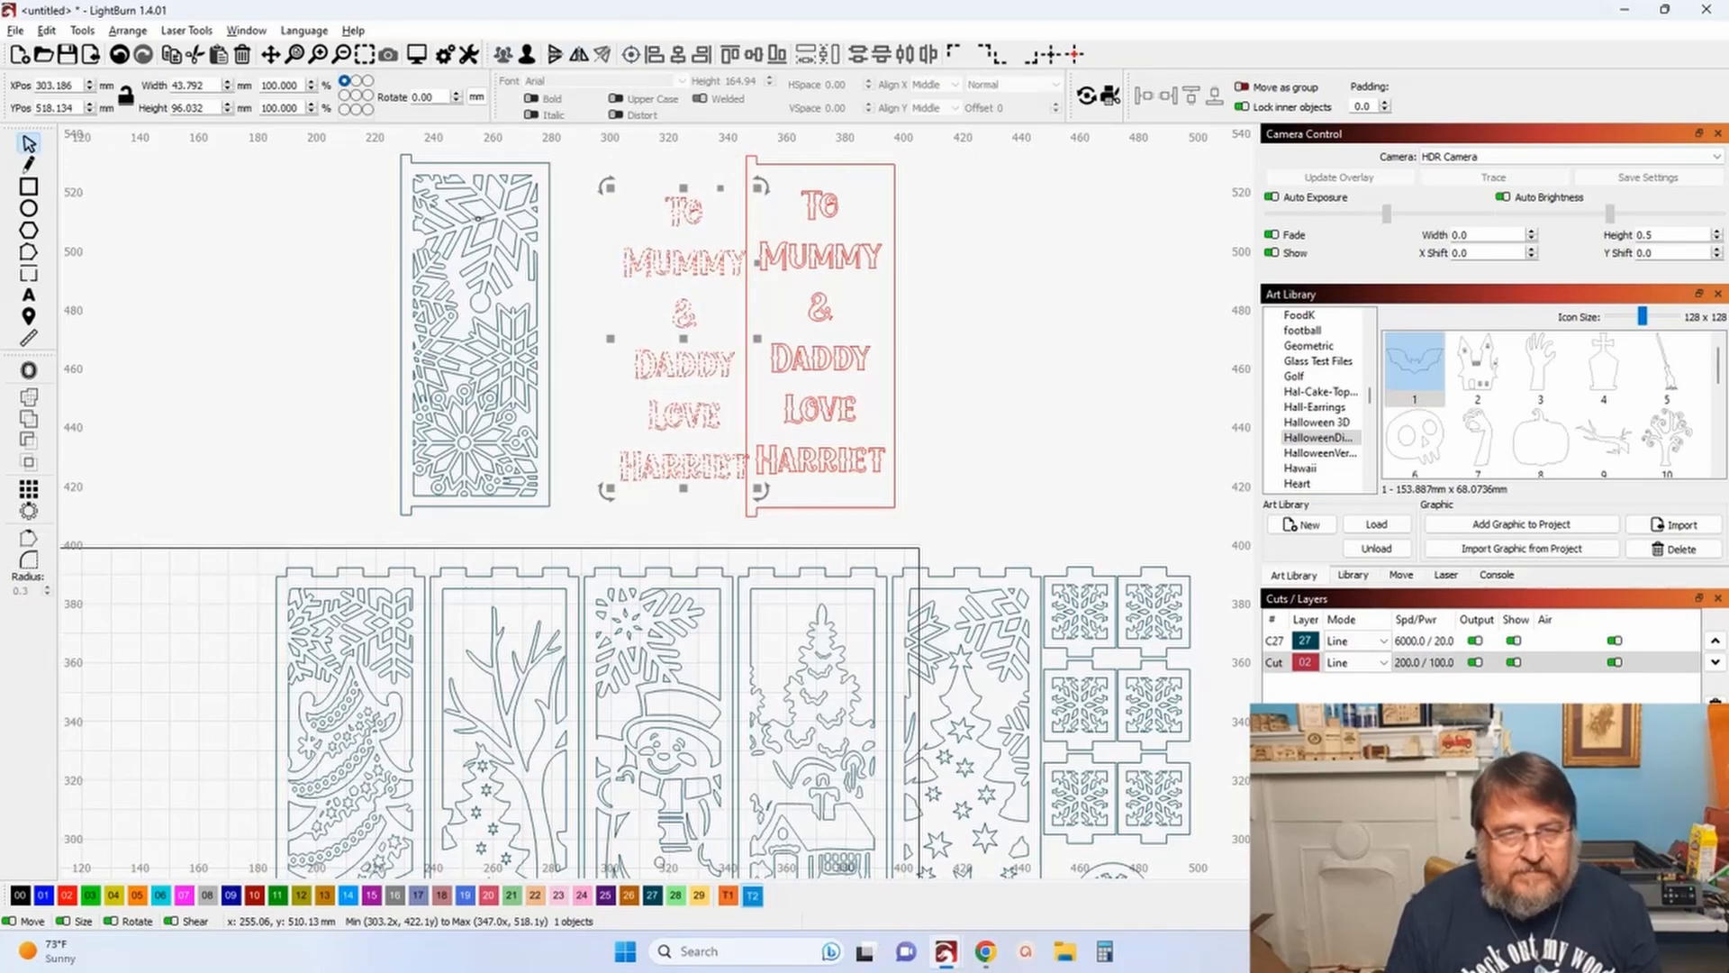
{"action": "left_click", "coordinate": [512, 163], "text": "shift"}
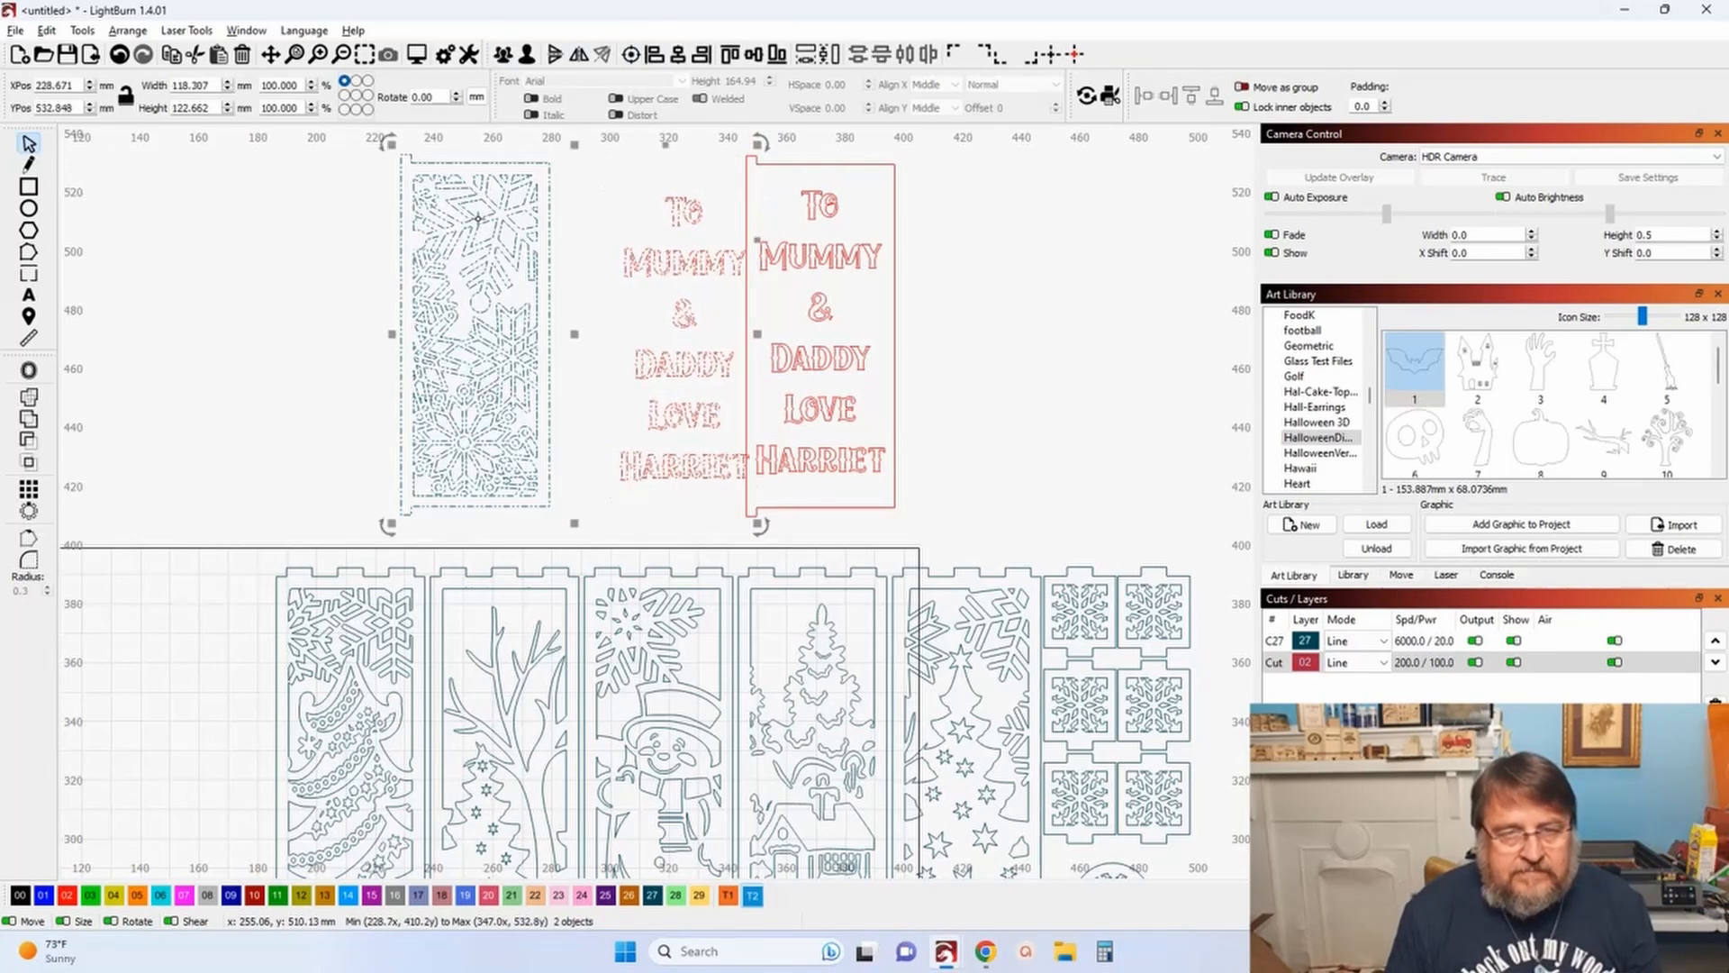
{"action": "left_click", "coordinate": [630, 54]}
{"action": "left_click", "coordinate": [640, 224]}
Step: Scale the overlaid lettering down around its centre to about 38.1 by 83.5 mm to fit inside the panel's inner border
{"action": "scroll", "coordinate": [529, 256], "scroll_direction": "up", "scroll_amount": 5}
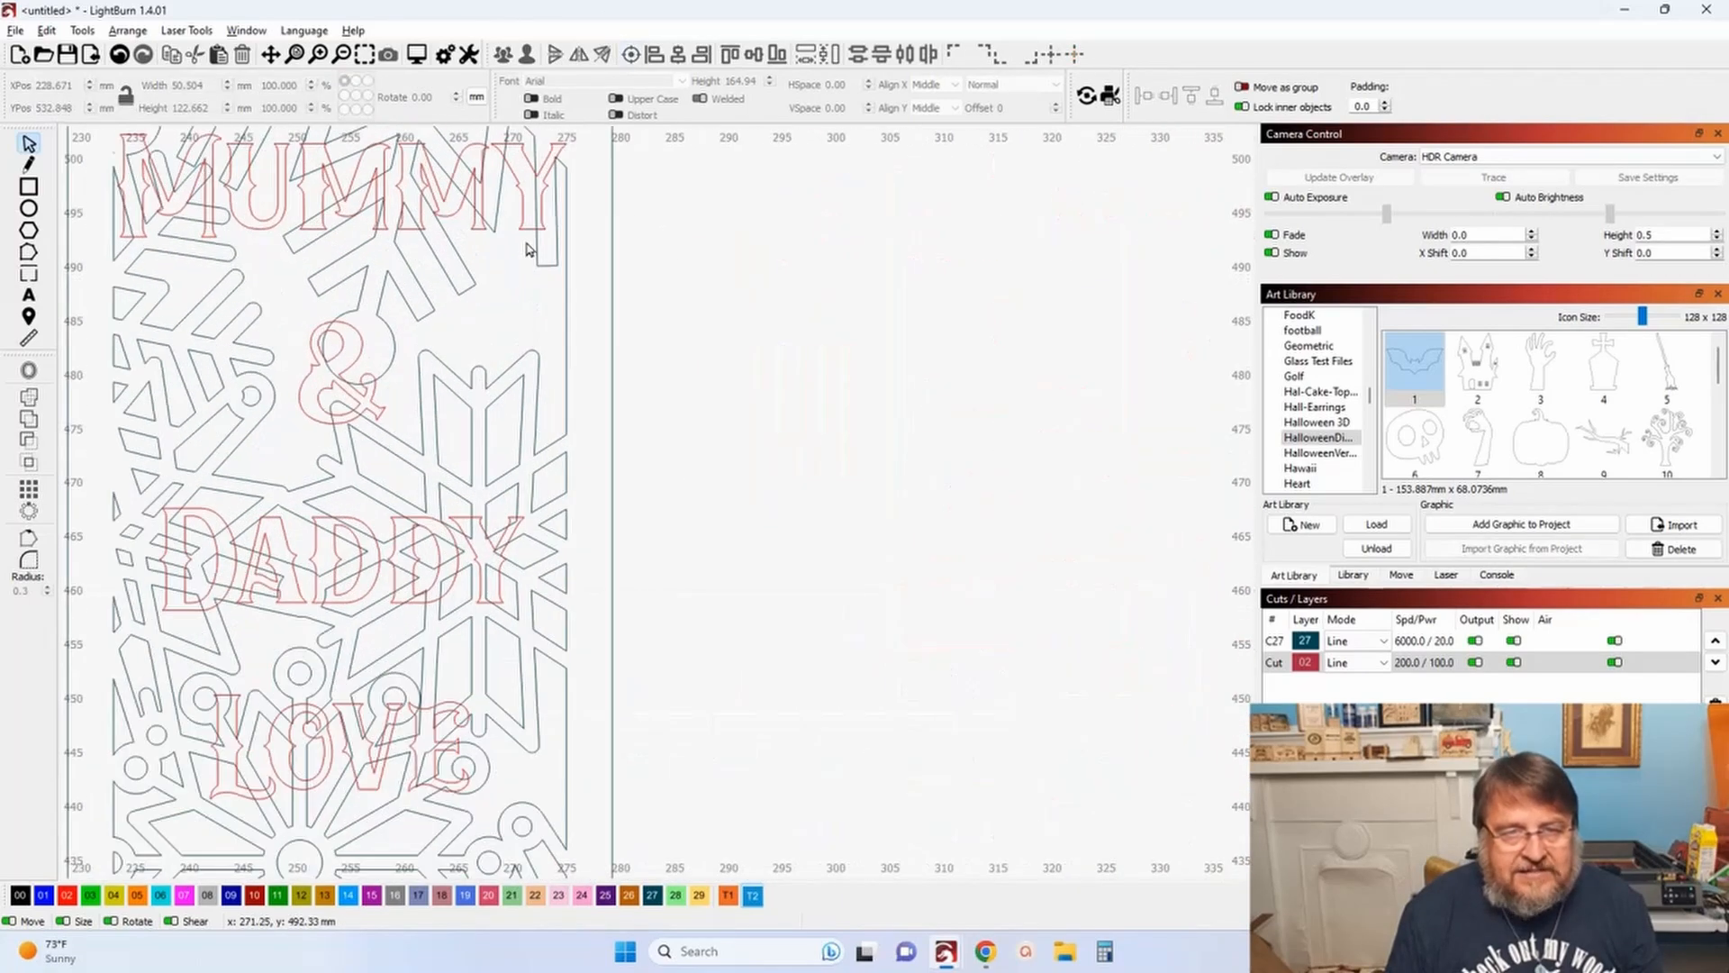
{"action": "left_click", "coordinate": [530, 229]}
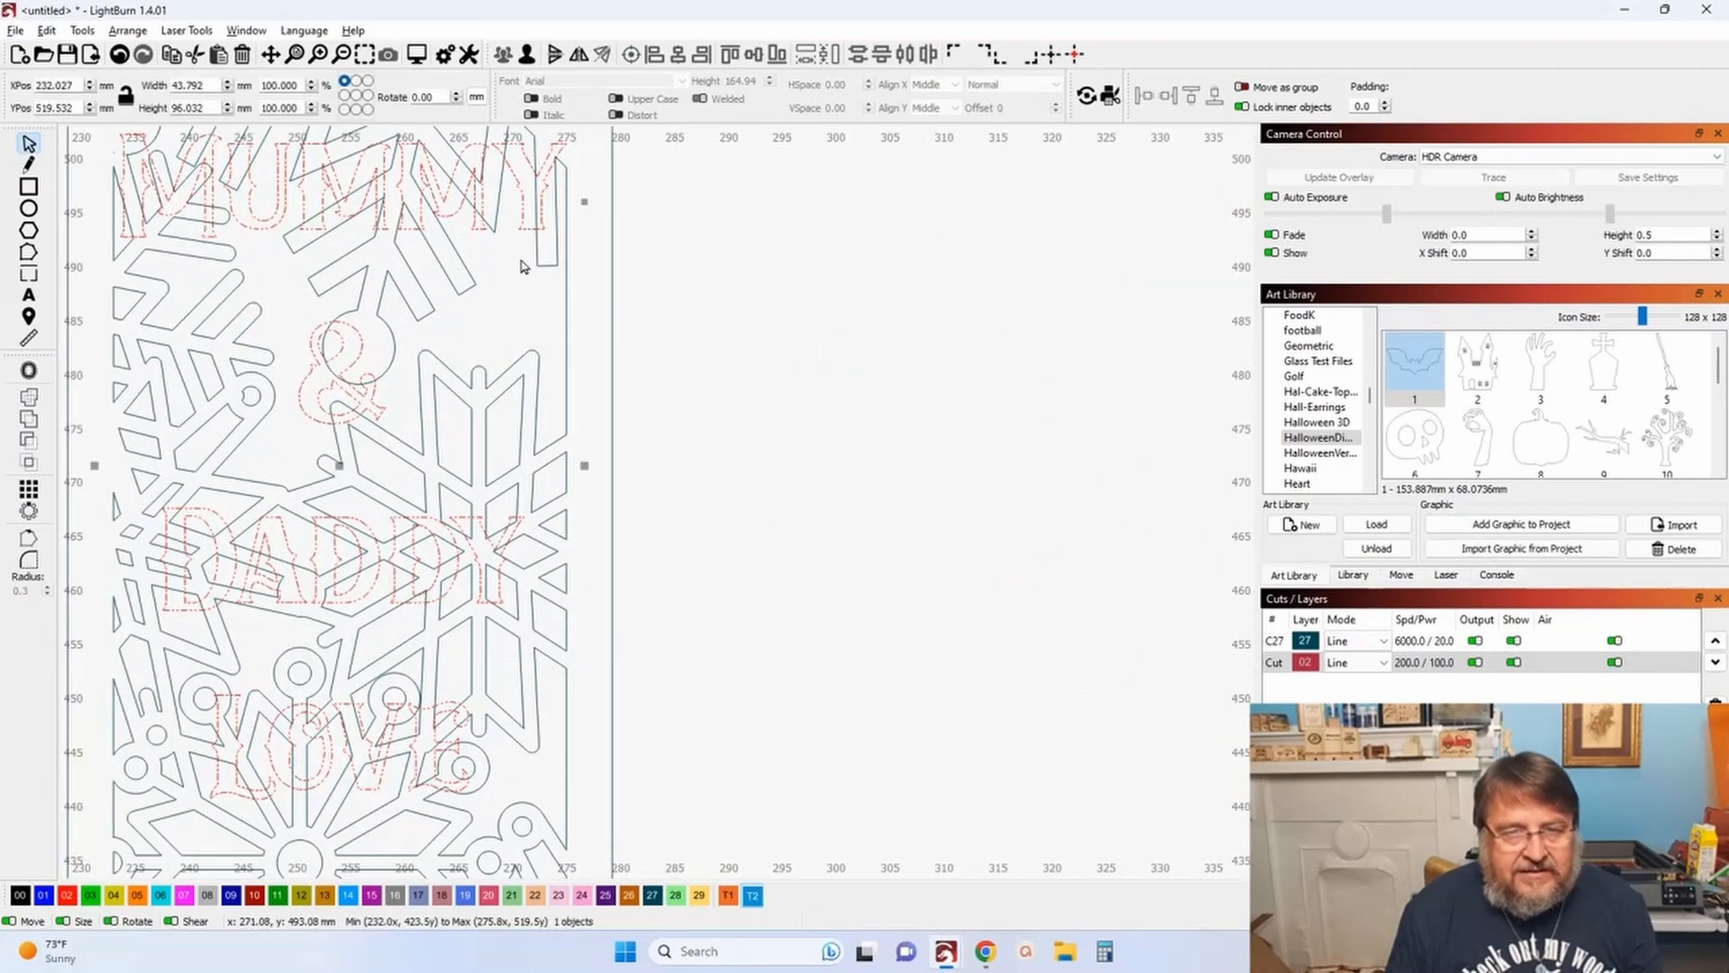
{"action": "scroll", "coordinate": [530, 244], "scroll_direction": "down", "scroll_amount": 4}
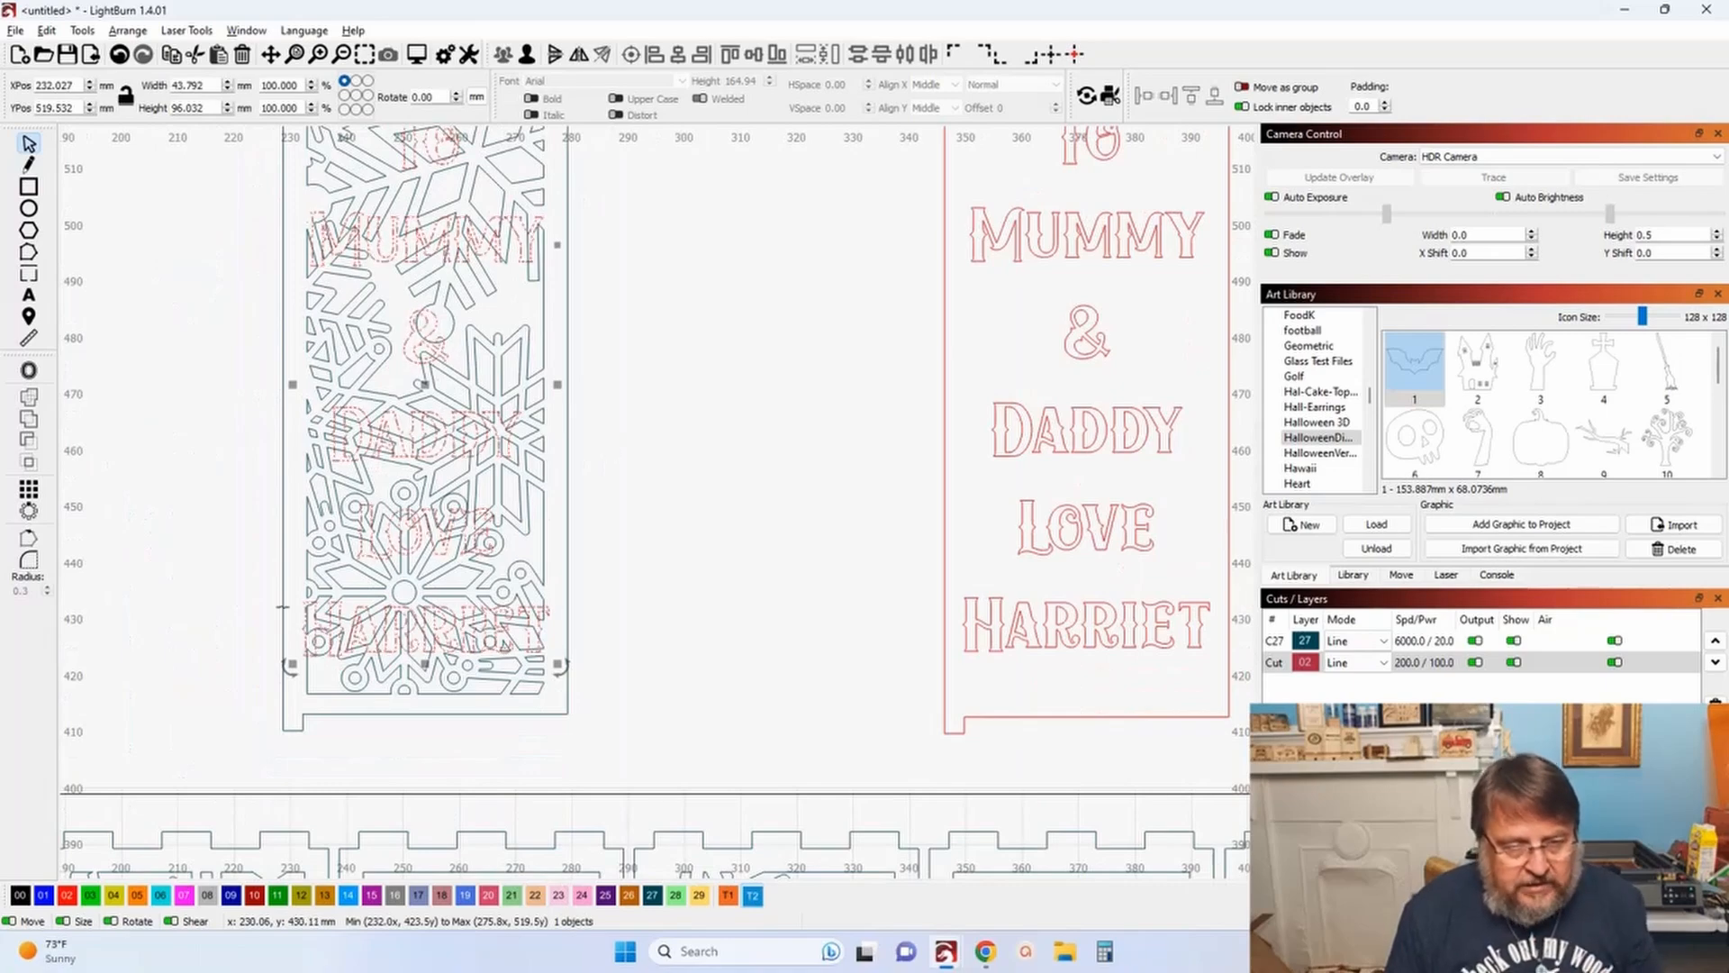
{"action": "scroll", "coordinate": [311, 631], "scroll_direction": "up", "scroll_amount": 5}
{"action": "scroll", "coordinate": [365, 576], "scroll_direction": "up", "scroll_amount": 3}
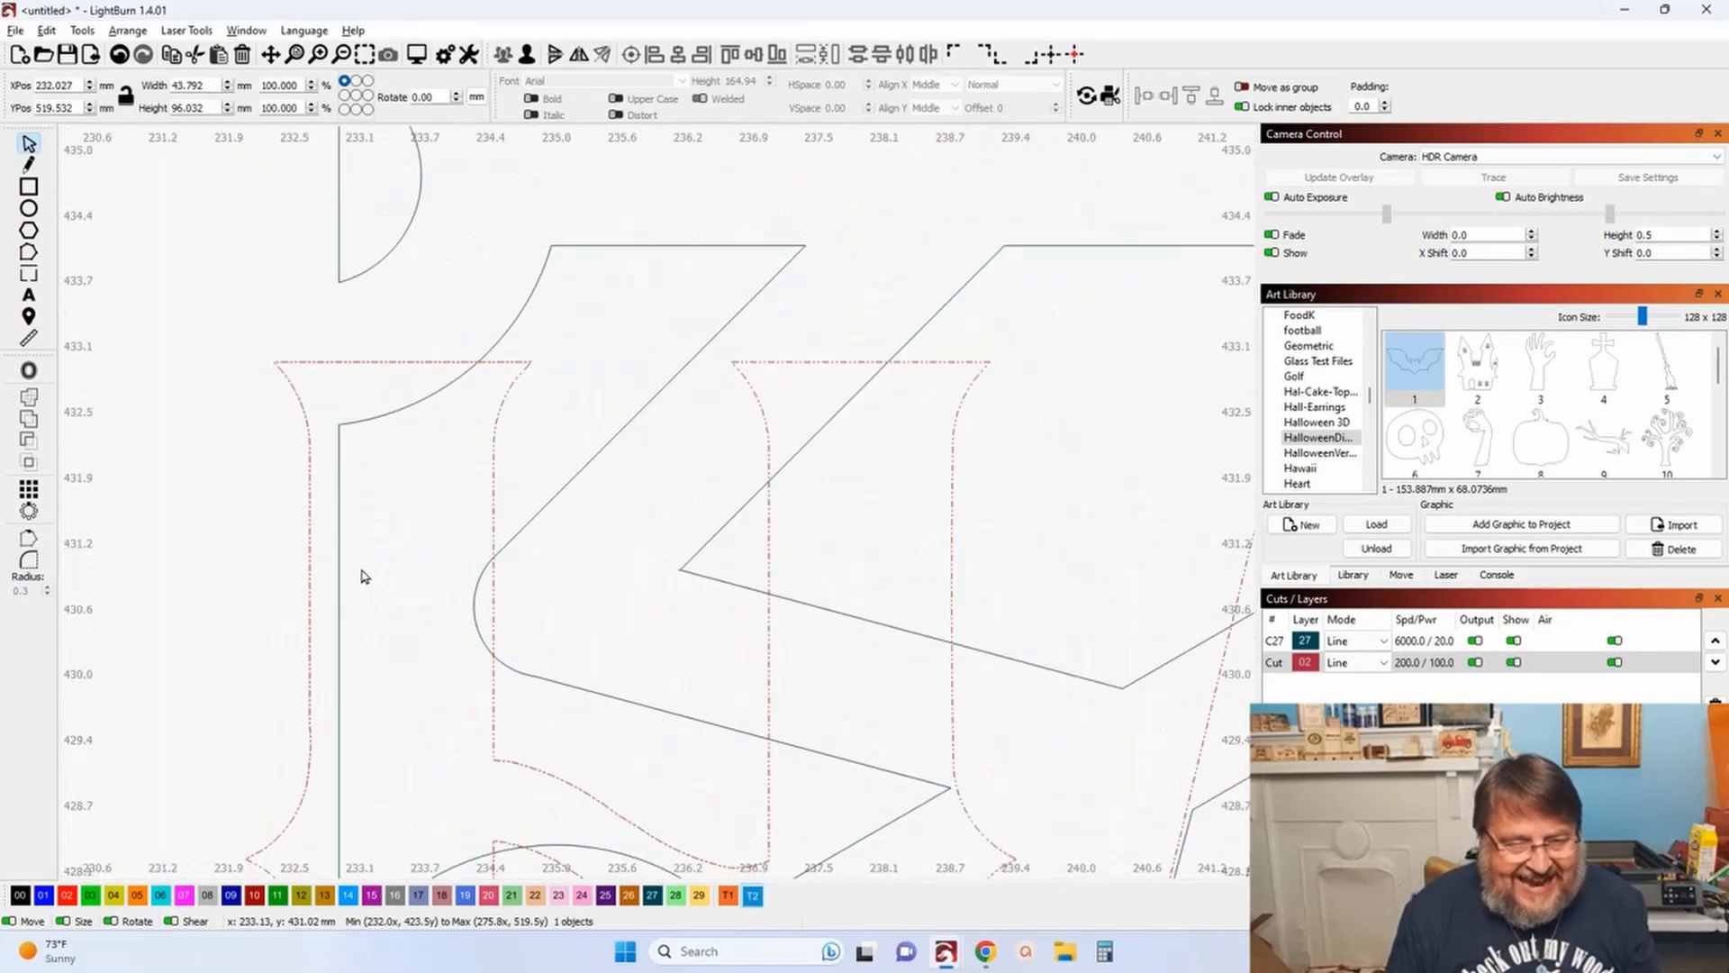
{"action": "scroll", "coordinate": [351, 342], "scroll_direction": "down", "scroll_amount": 3}
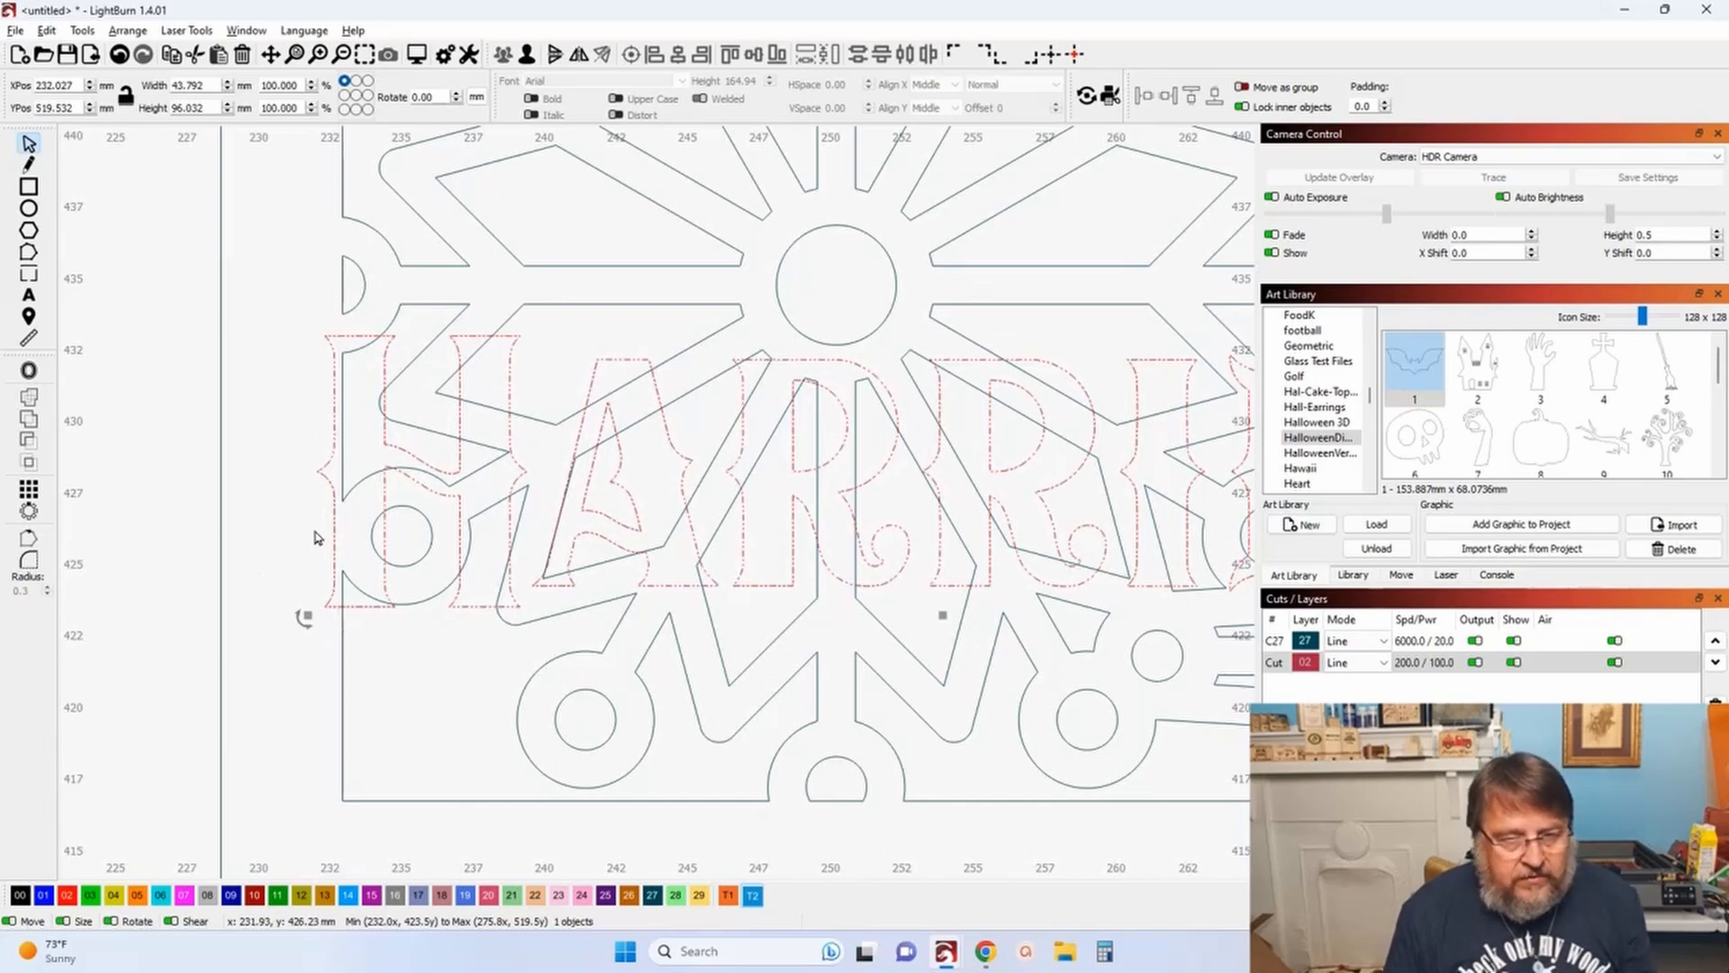
{"action": "scroll", "coordinate": [314, 538], "scroll_direction": "down", "scroll_amount": 5}
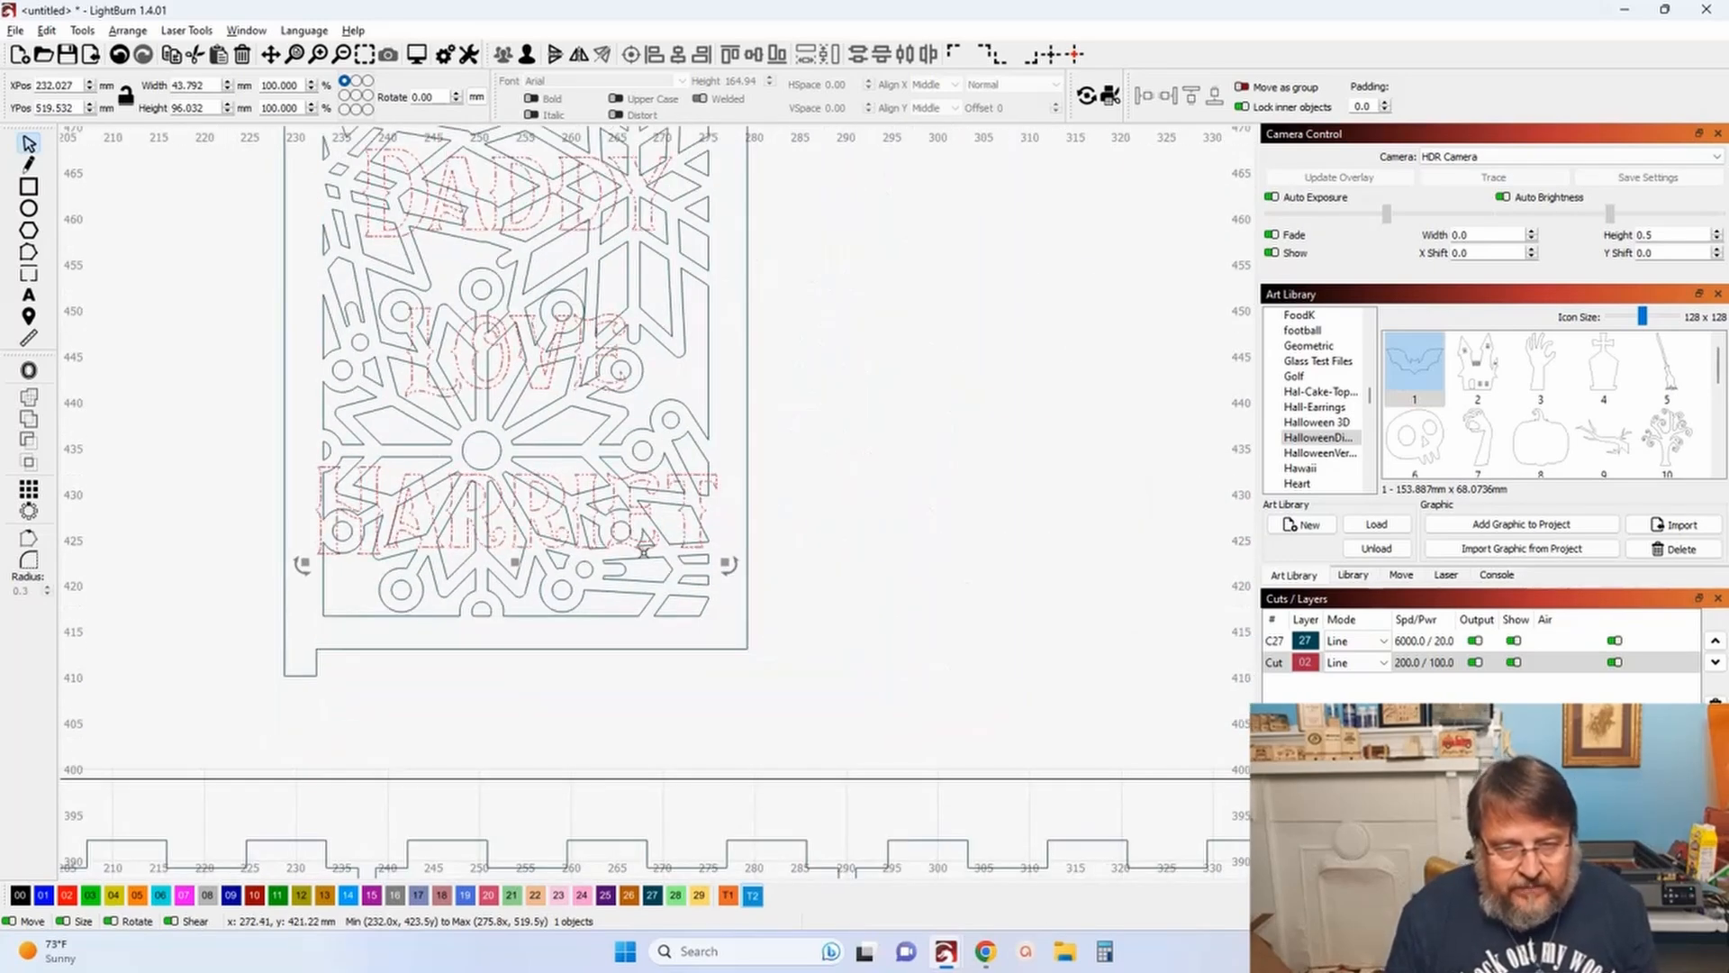
{"action": "left_click_drag", "start_coordinate": [725, 561], "coordinate": [669, 505]}
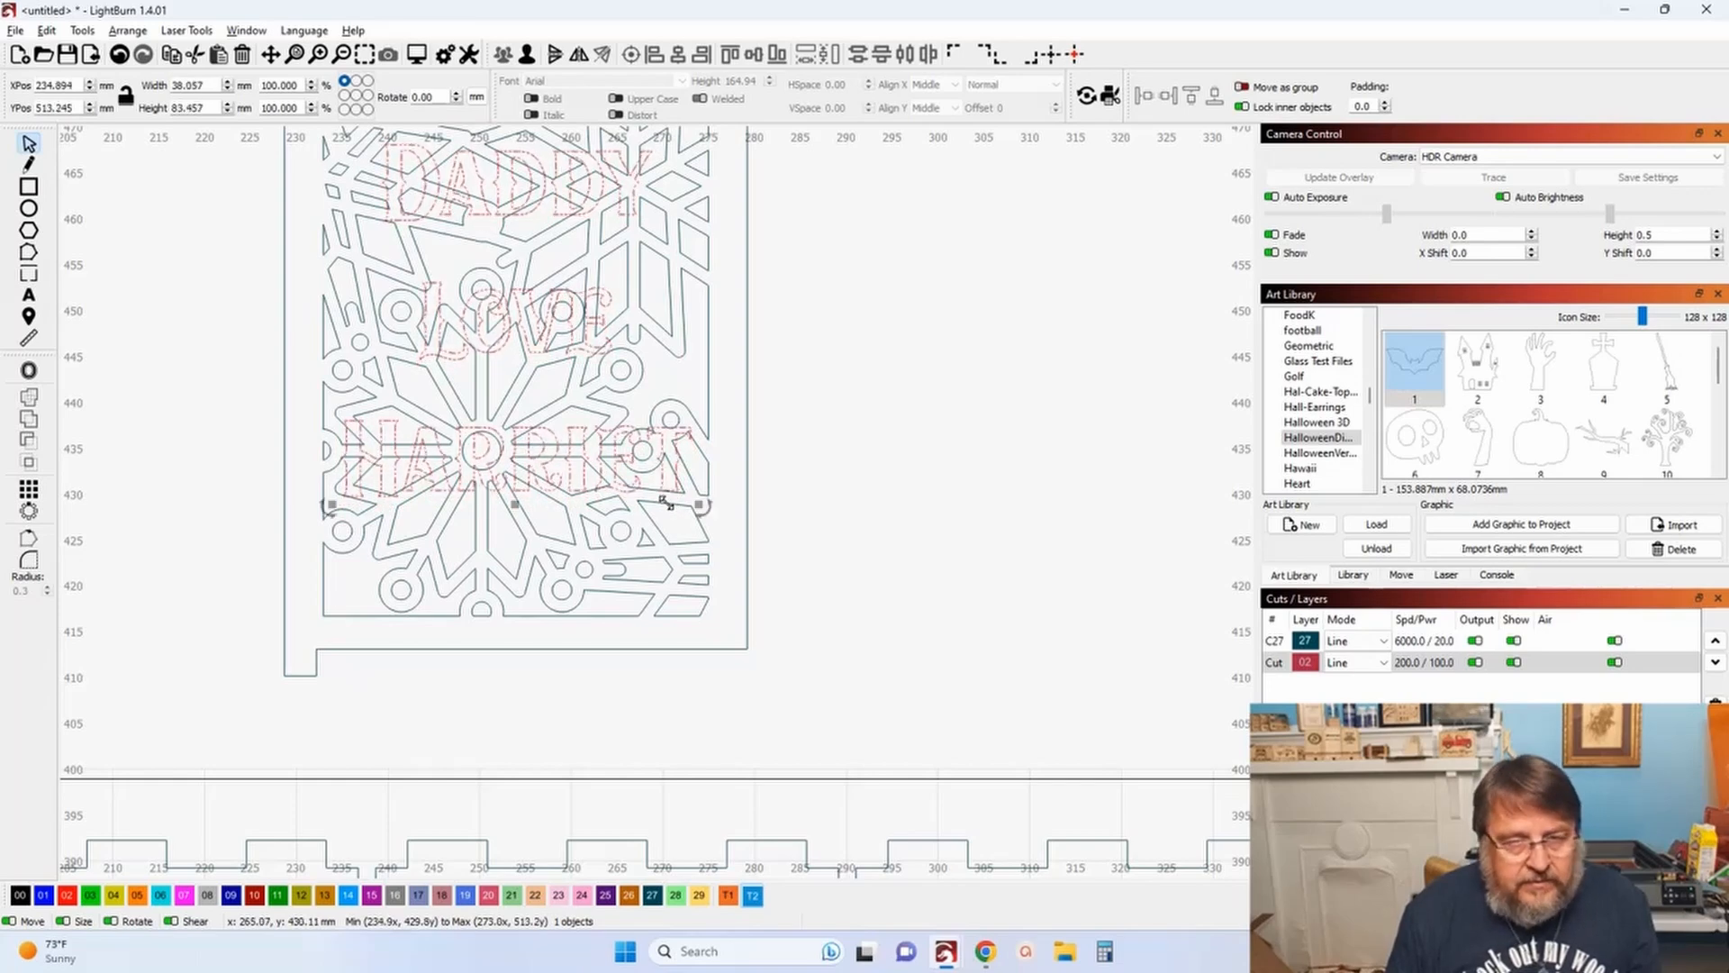
Step: Shrink the overlaid lettering a little more around its centre, to about 36.9 by 81 mm
{"action": "scroll", "coordinate": [361, 424], "scroll_direction": "up", "scroll_amount": 5}
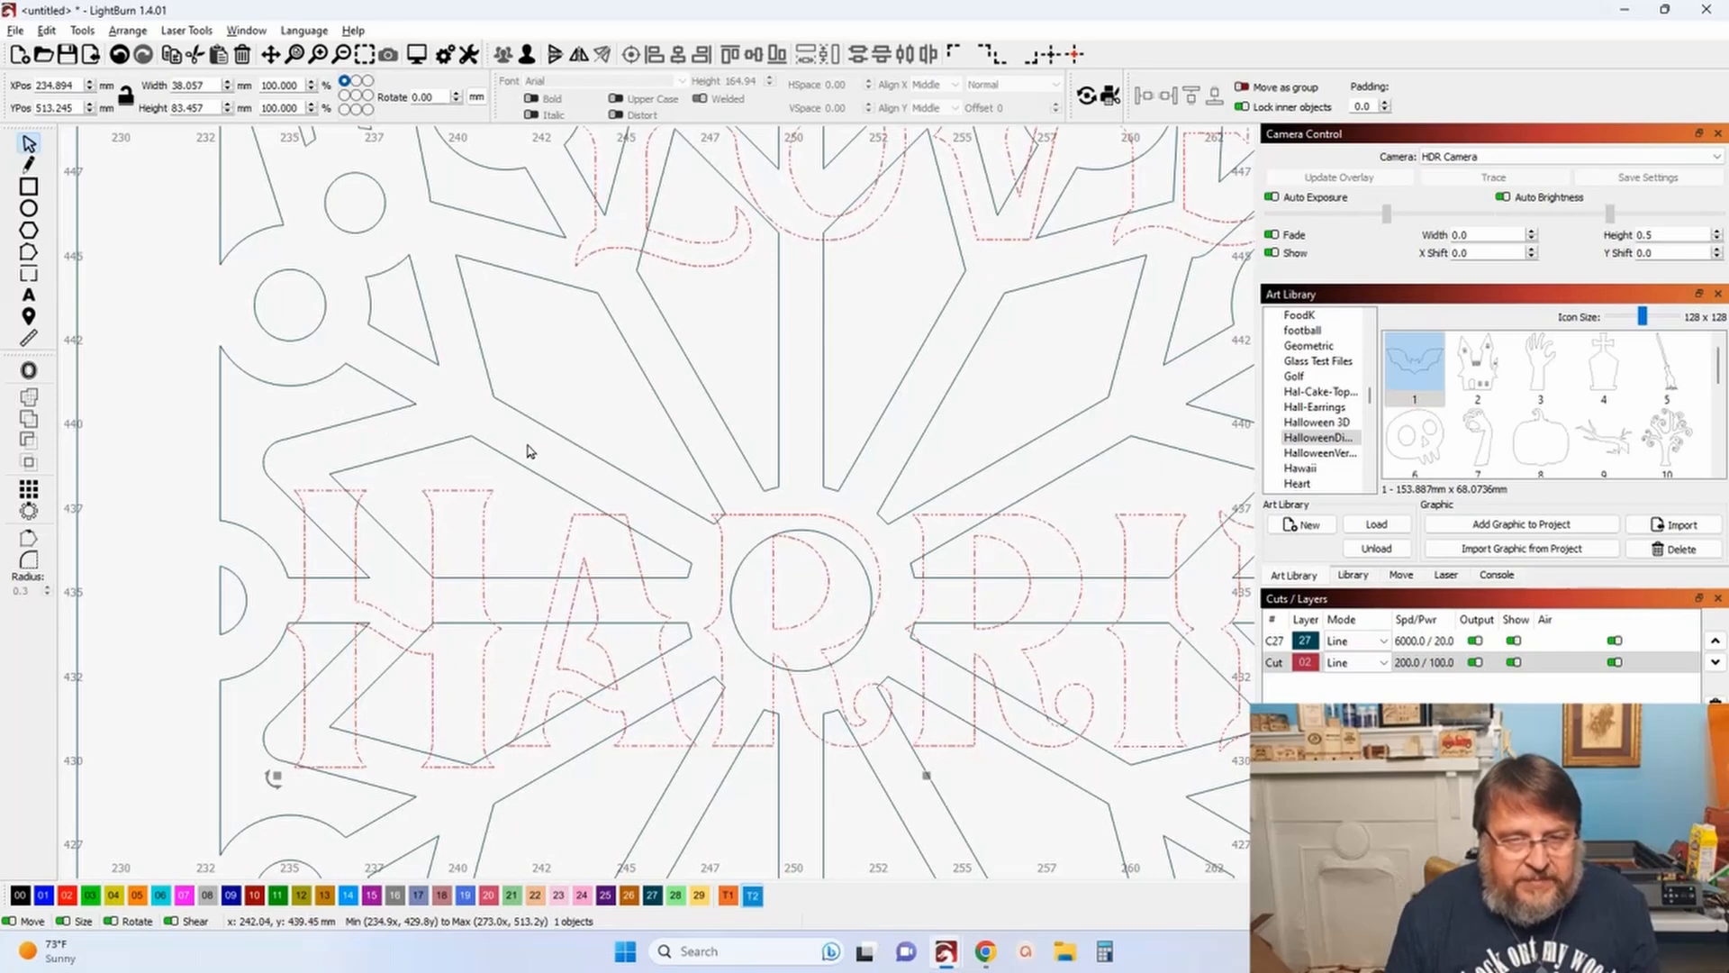
{"action": "scroll", "coordinate": [502, 449], "scroll_direction": "down", "scroll_amount": 6}
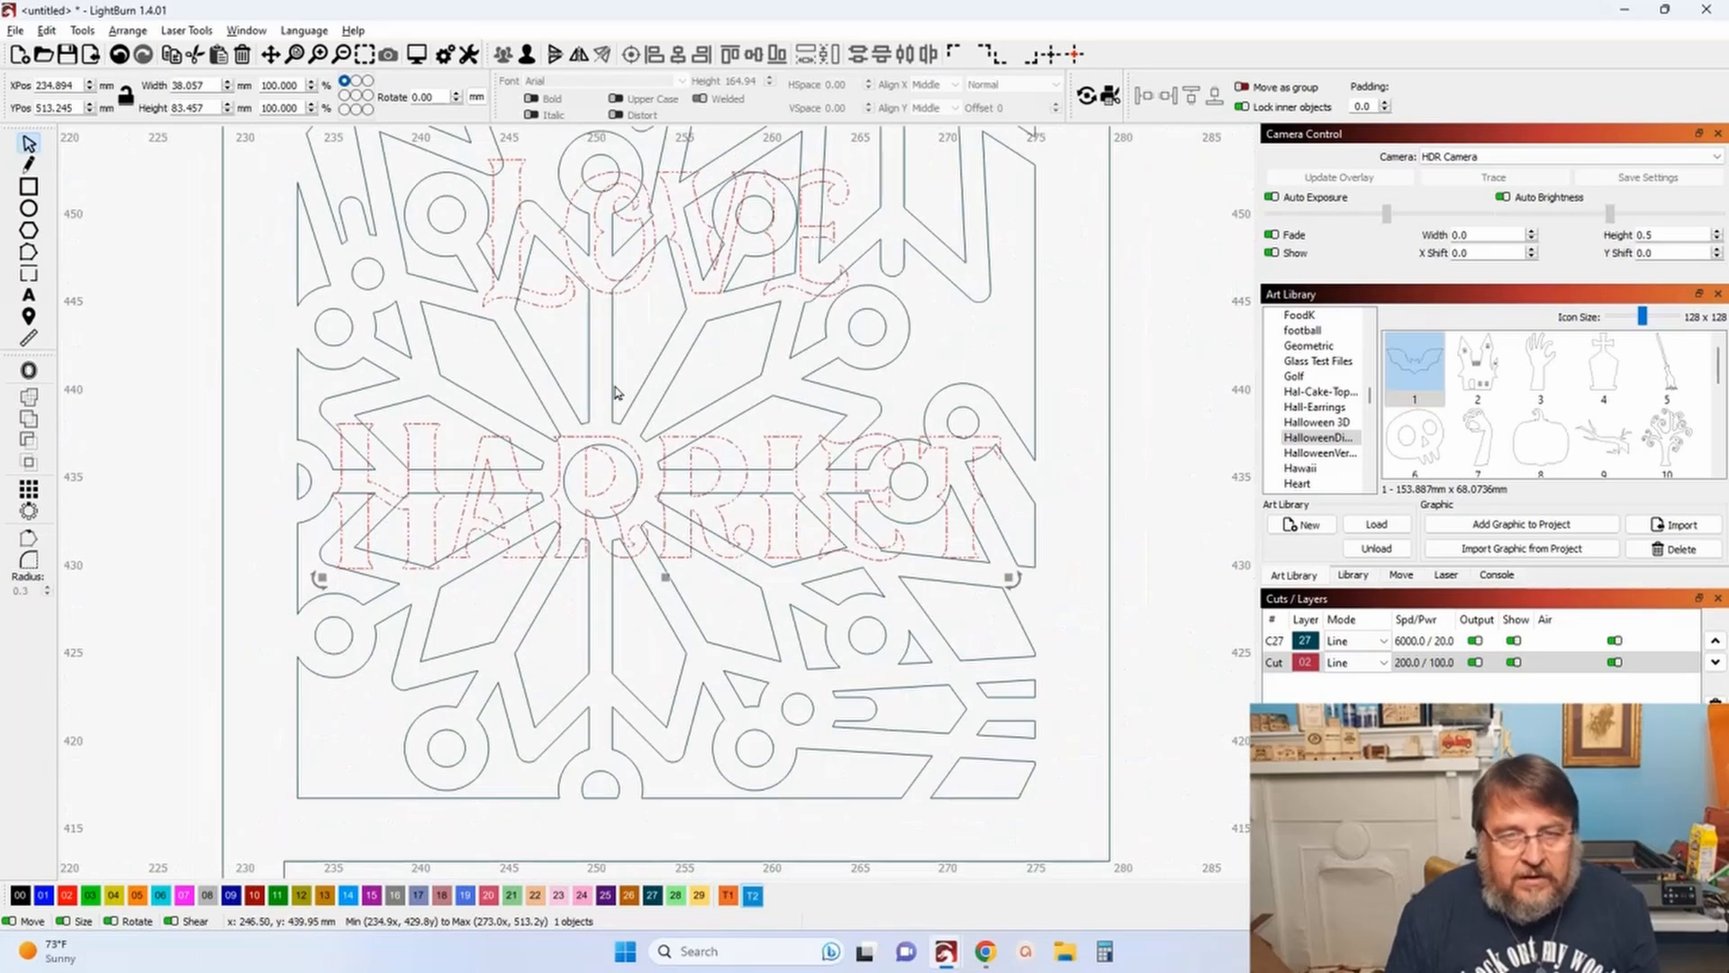
{"action": "scroll", "coordinate": [731, 363], "scroll_direction": "down", "scroll_amount": 1}
{"action": "left_click_drag", "start_coordinate": [731, 364], "coordinate": [710, 512]}
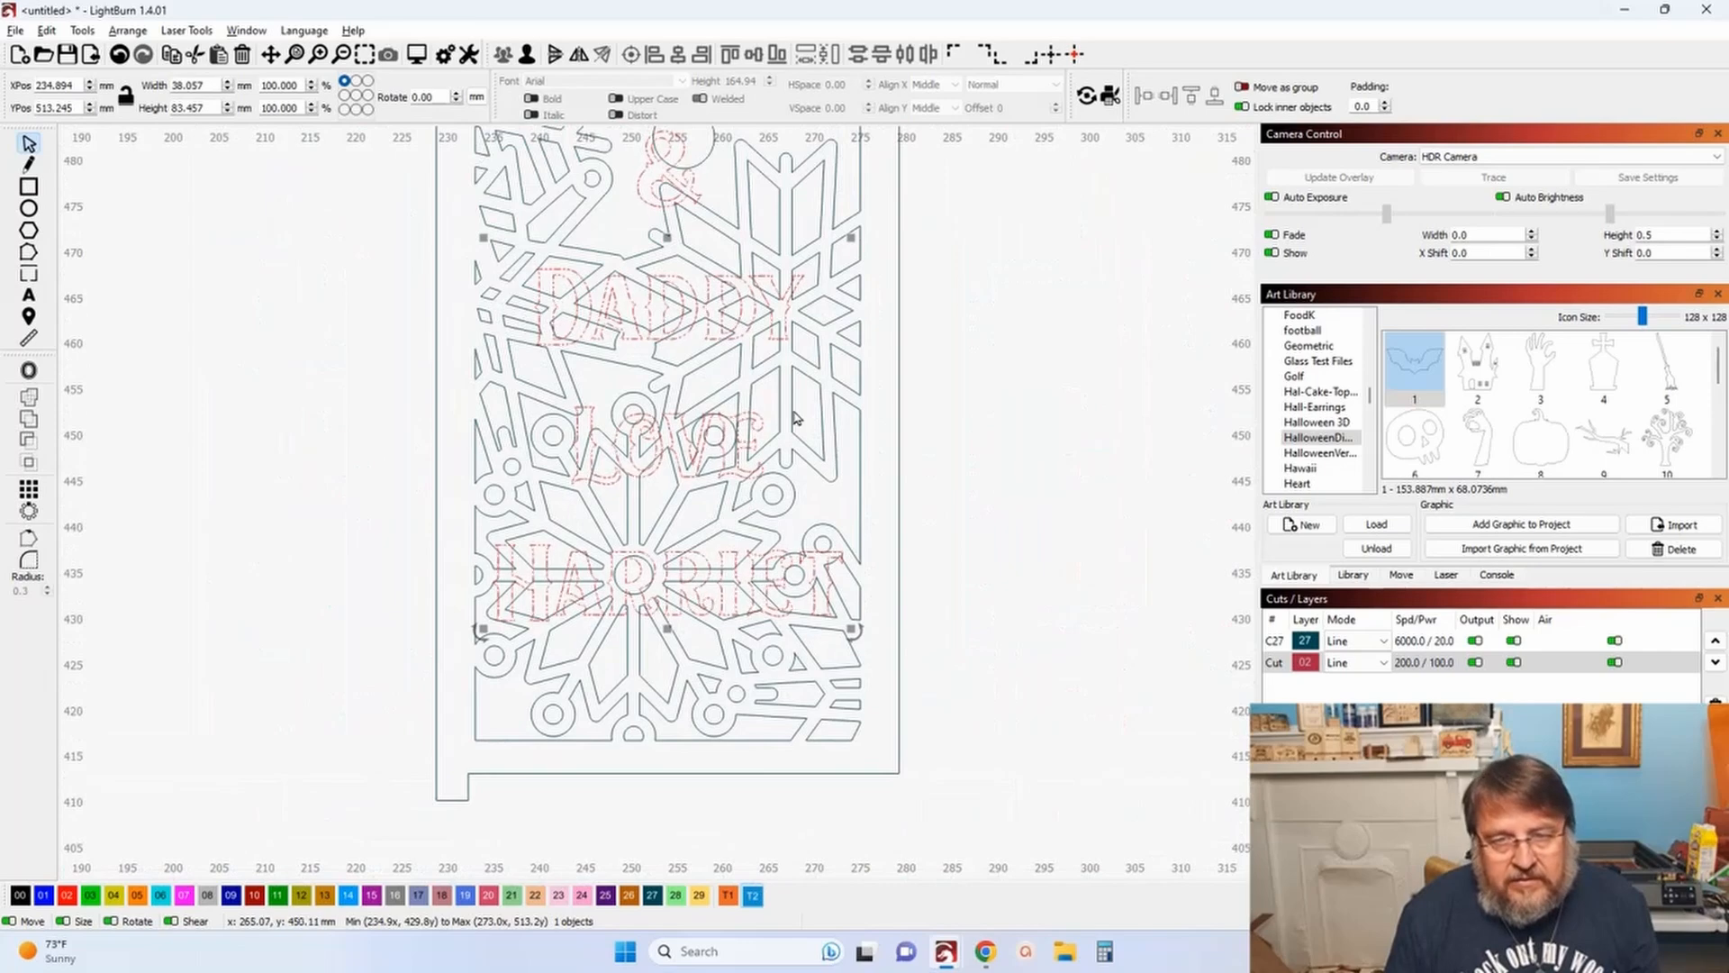
{"action": "scroll", "coordinate": [855, 571], "scroll_direction": "up", "scroll_amount": 1}
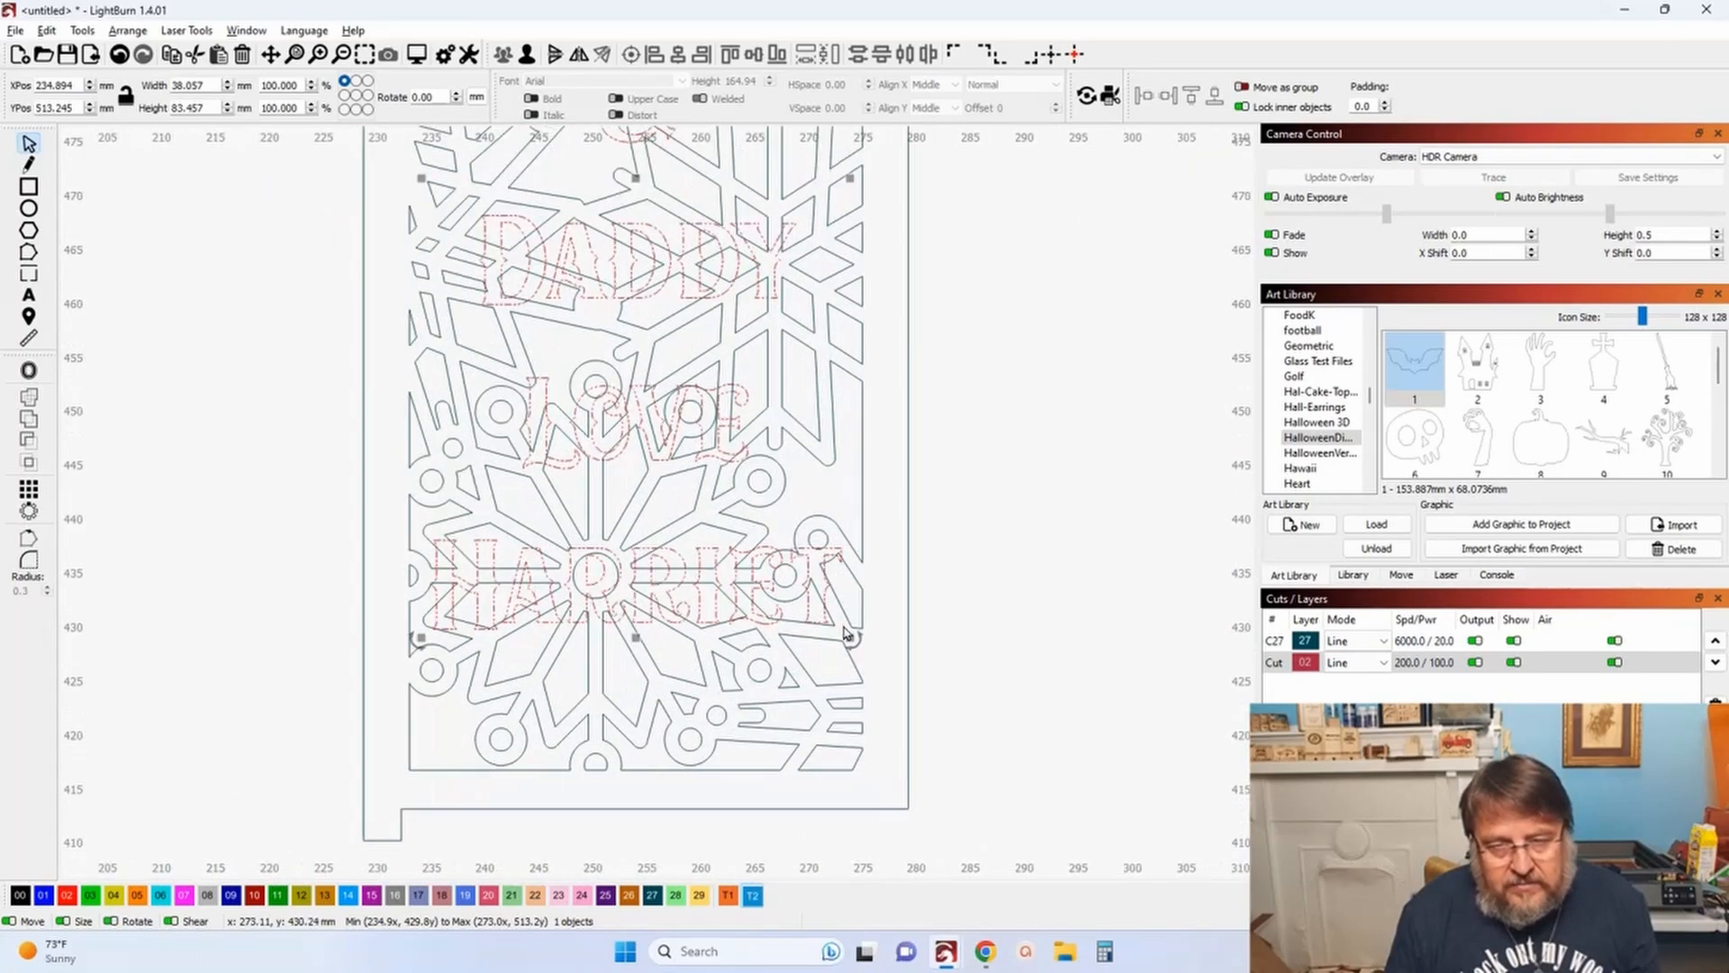
{"action": "left_click_drag", "start_coordinate": [850, 635], "coordinate": [832, 616]}
{"action": "left_click", "coordinate": [945, 567]}
Step: Inspect the lettering over the snowflake pattern and measure some of the cutout edges near the first word
{"action": "scroll", "coordinate": [946, 567], "scroll_direction": "down", "scroll_amount": 2}
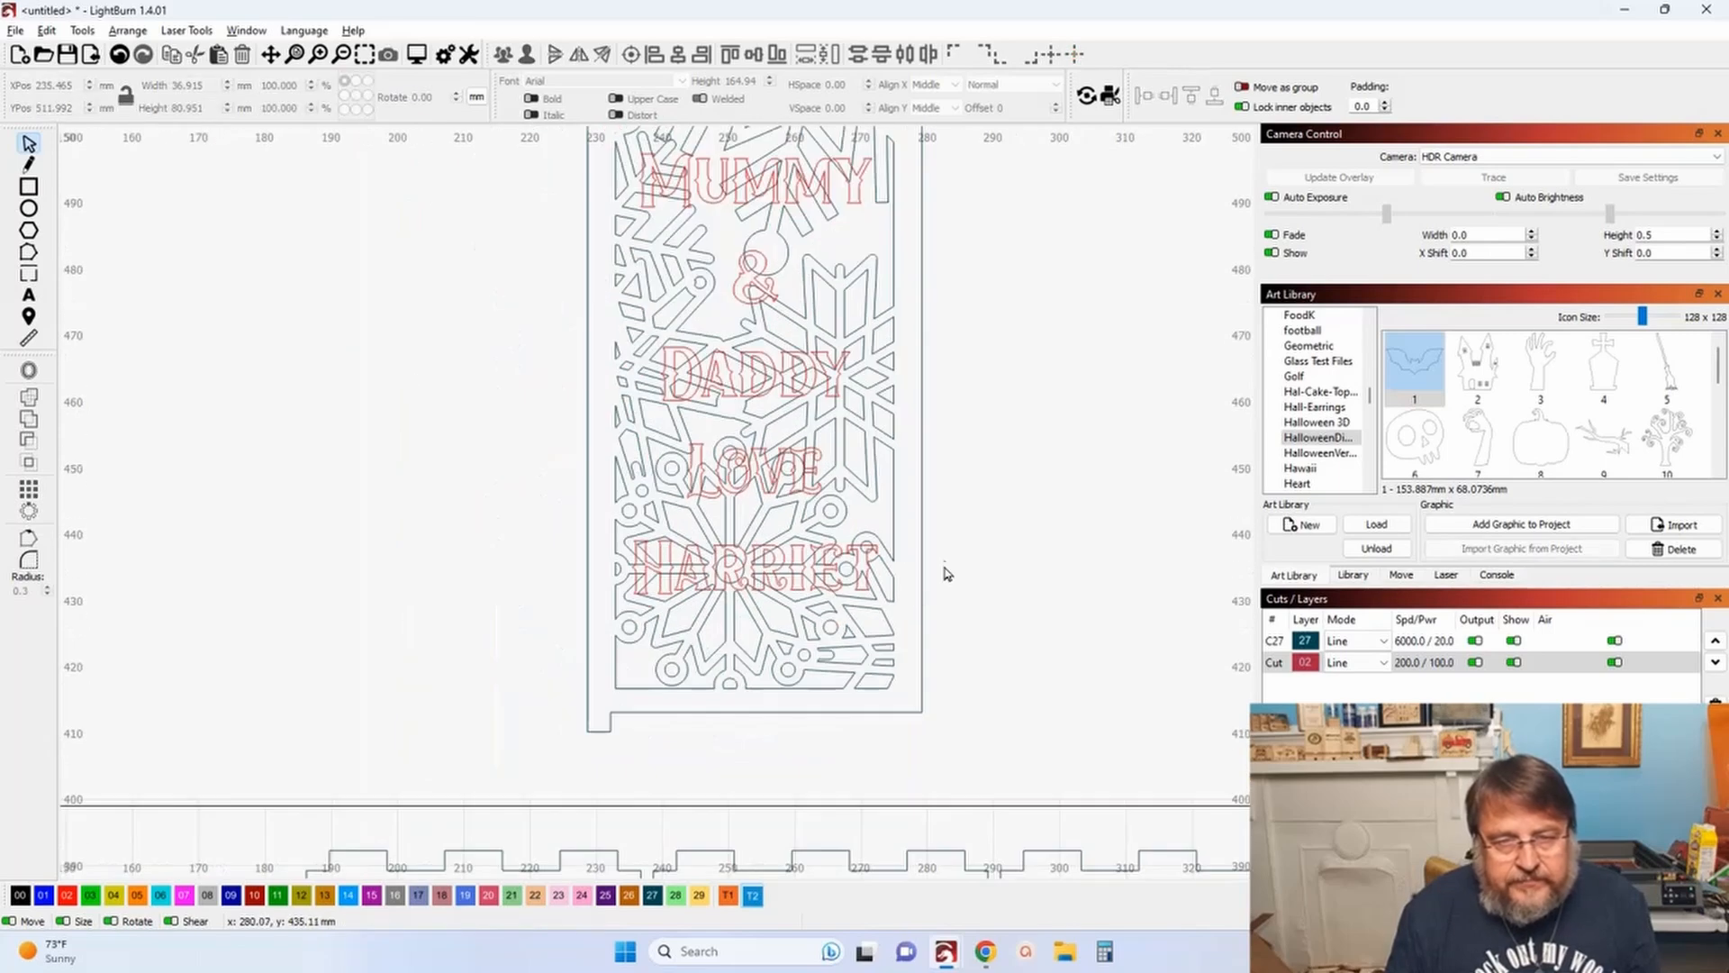
{"action": "scroll", "coordinate": [721, 631], "scroll_direction": "down", "scroll_amount": 2}
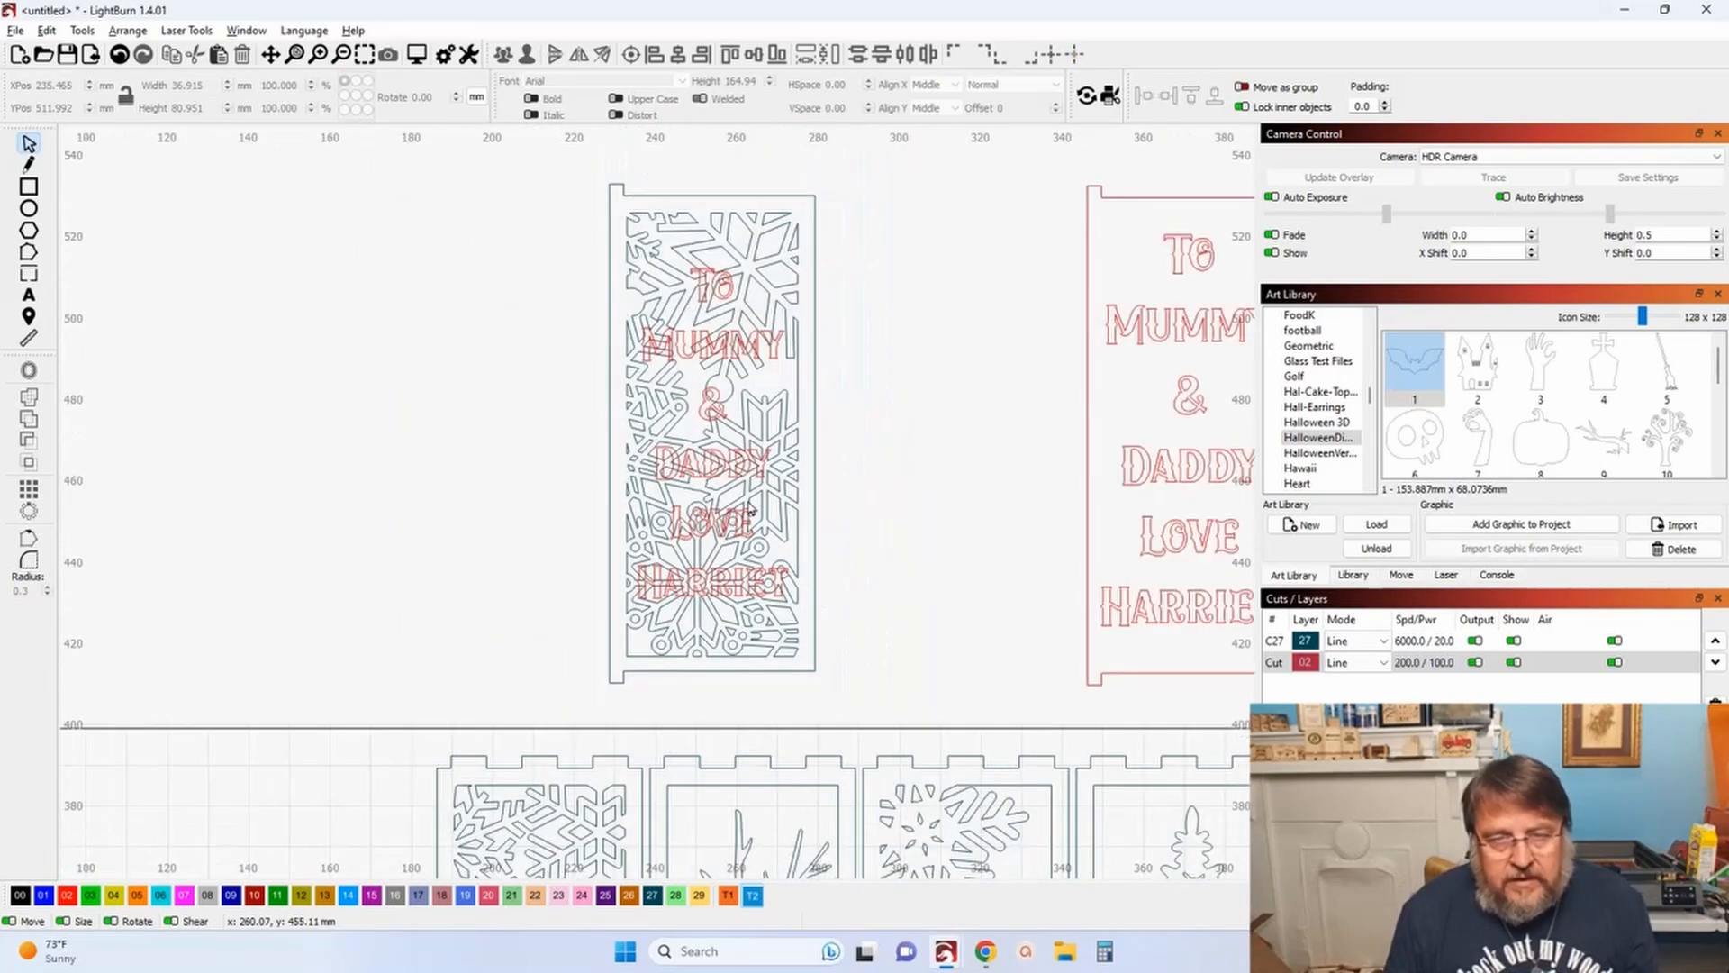
{"action": "scroll", "coordinate": [750, 510], "scroll_direction": "down", "scroll_amount": 2}
{"action": "scroll", "coordinate": [799, 369], "scroll_direction": "up", "scroll_amount": 4}
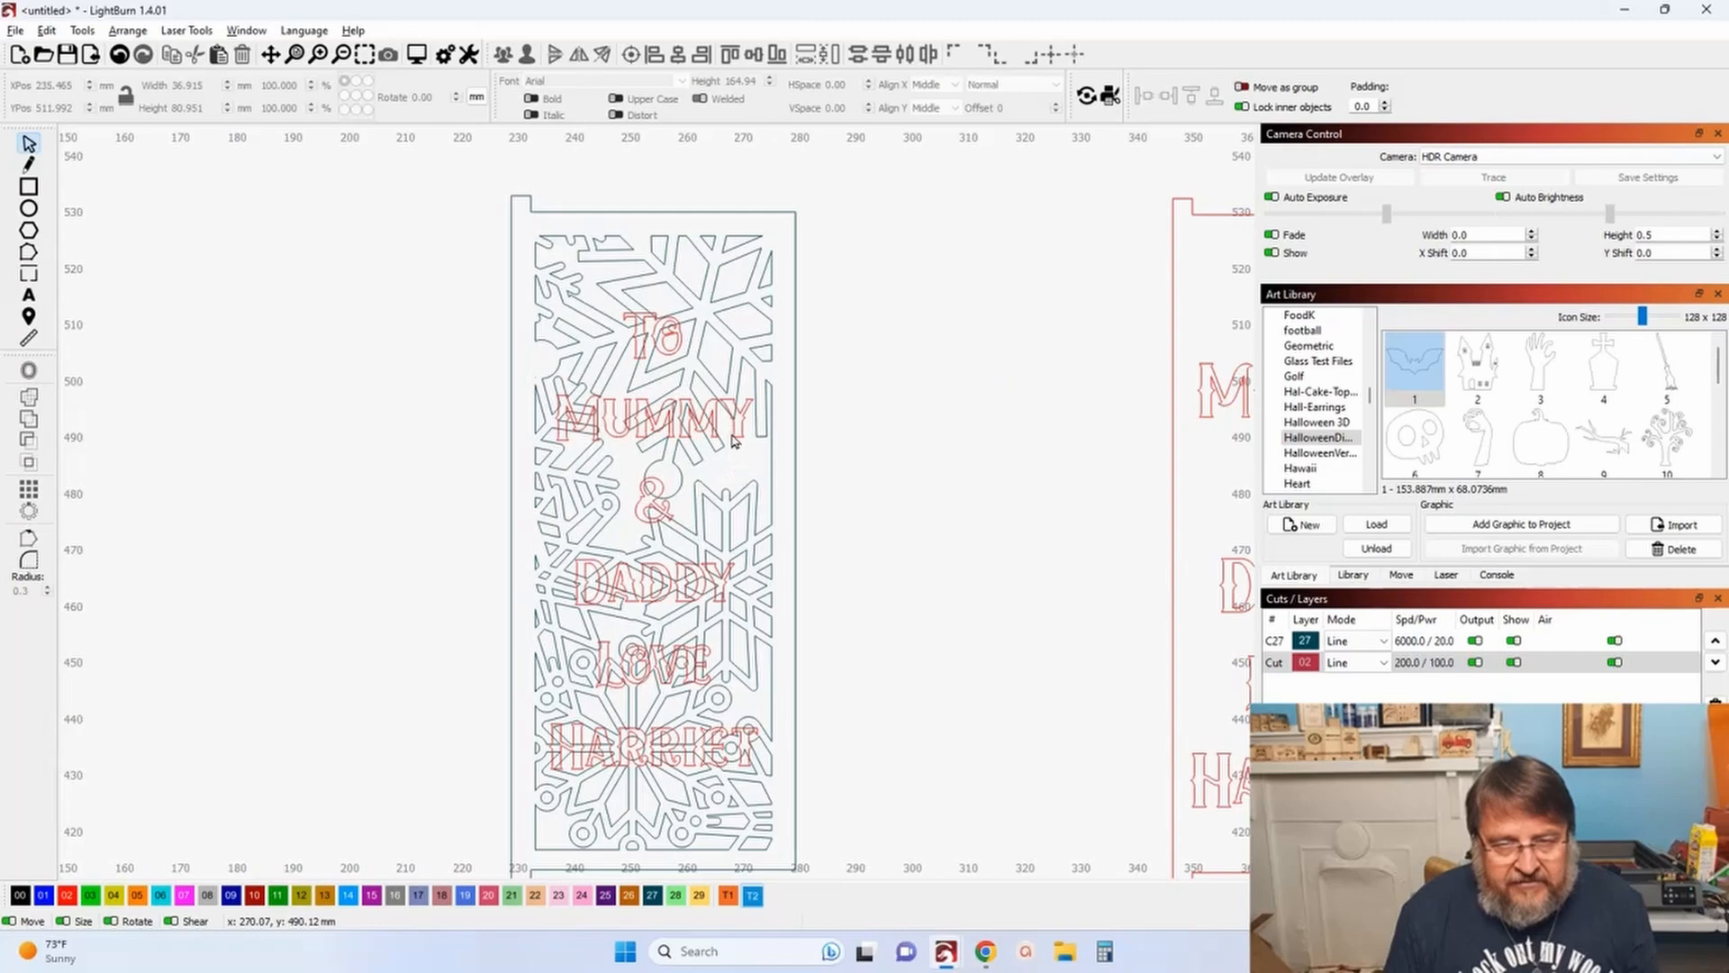
{"action": "scroll", "coordinate": [633, 326], "scroll_direction": "up", "scroll_amount": 2}
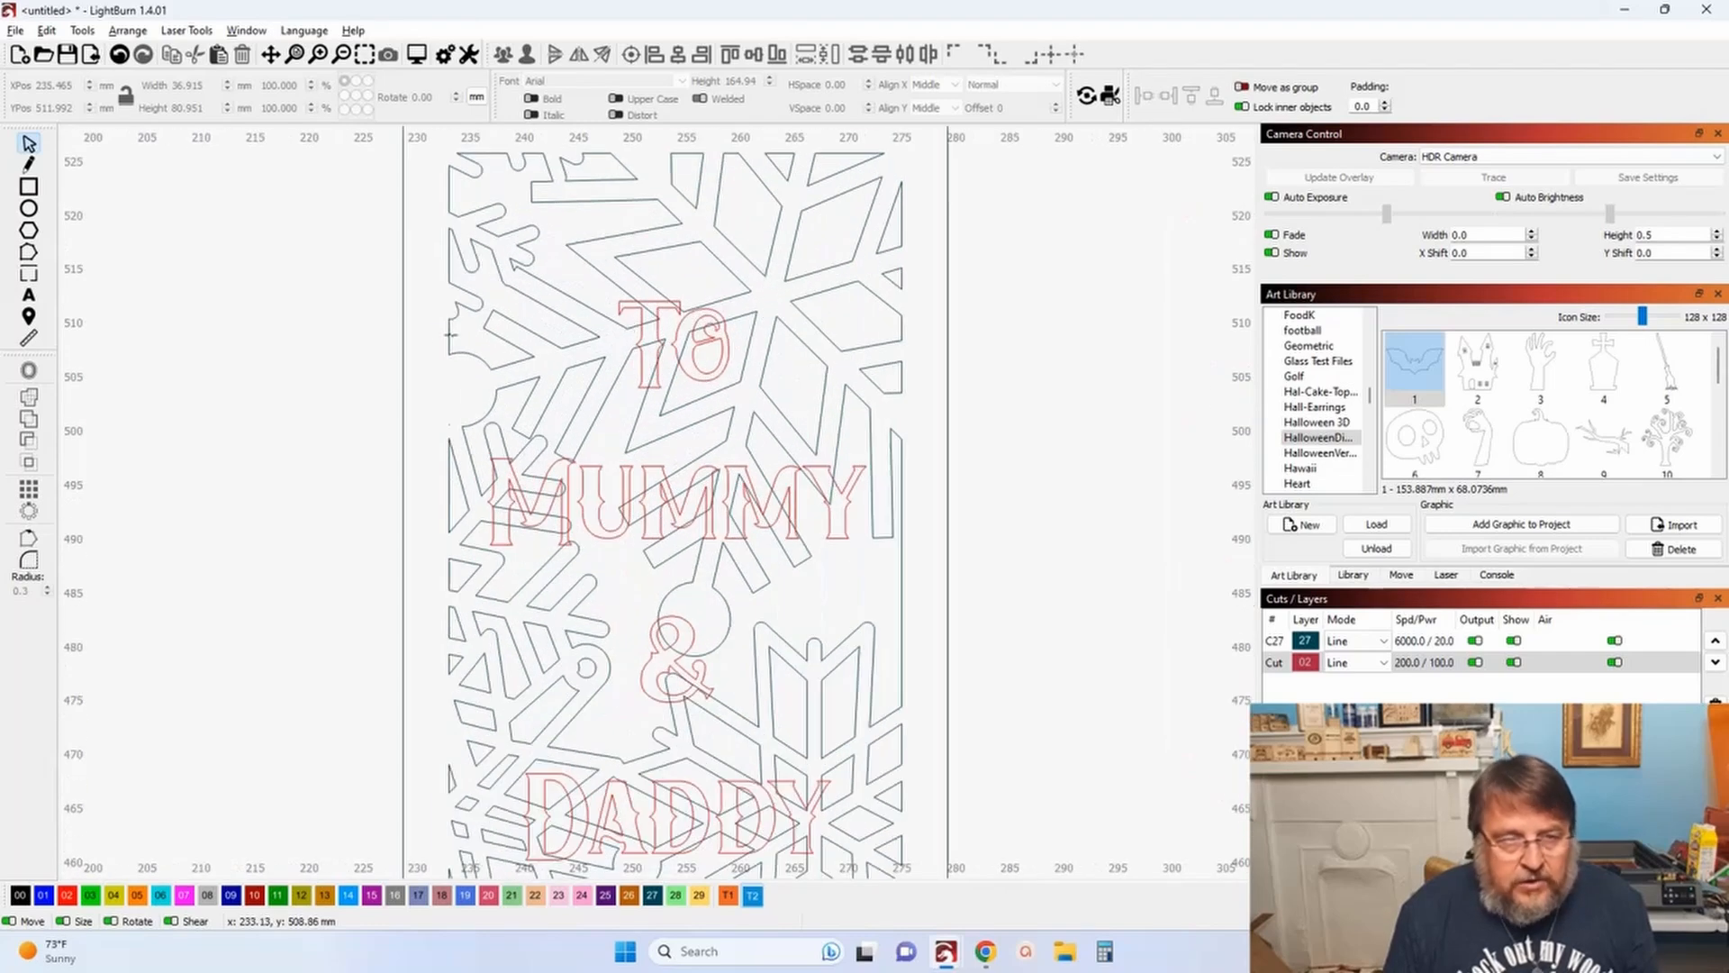
{"action": "left_click", "coordinate": [28, 341]}
{"action": "left_click", "coordinate": [485, 328]}
{"action": "scroll", "coordinate": [486, 330], "scroll_direction": "up", "scroll_amount": 5}
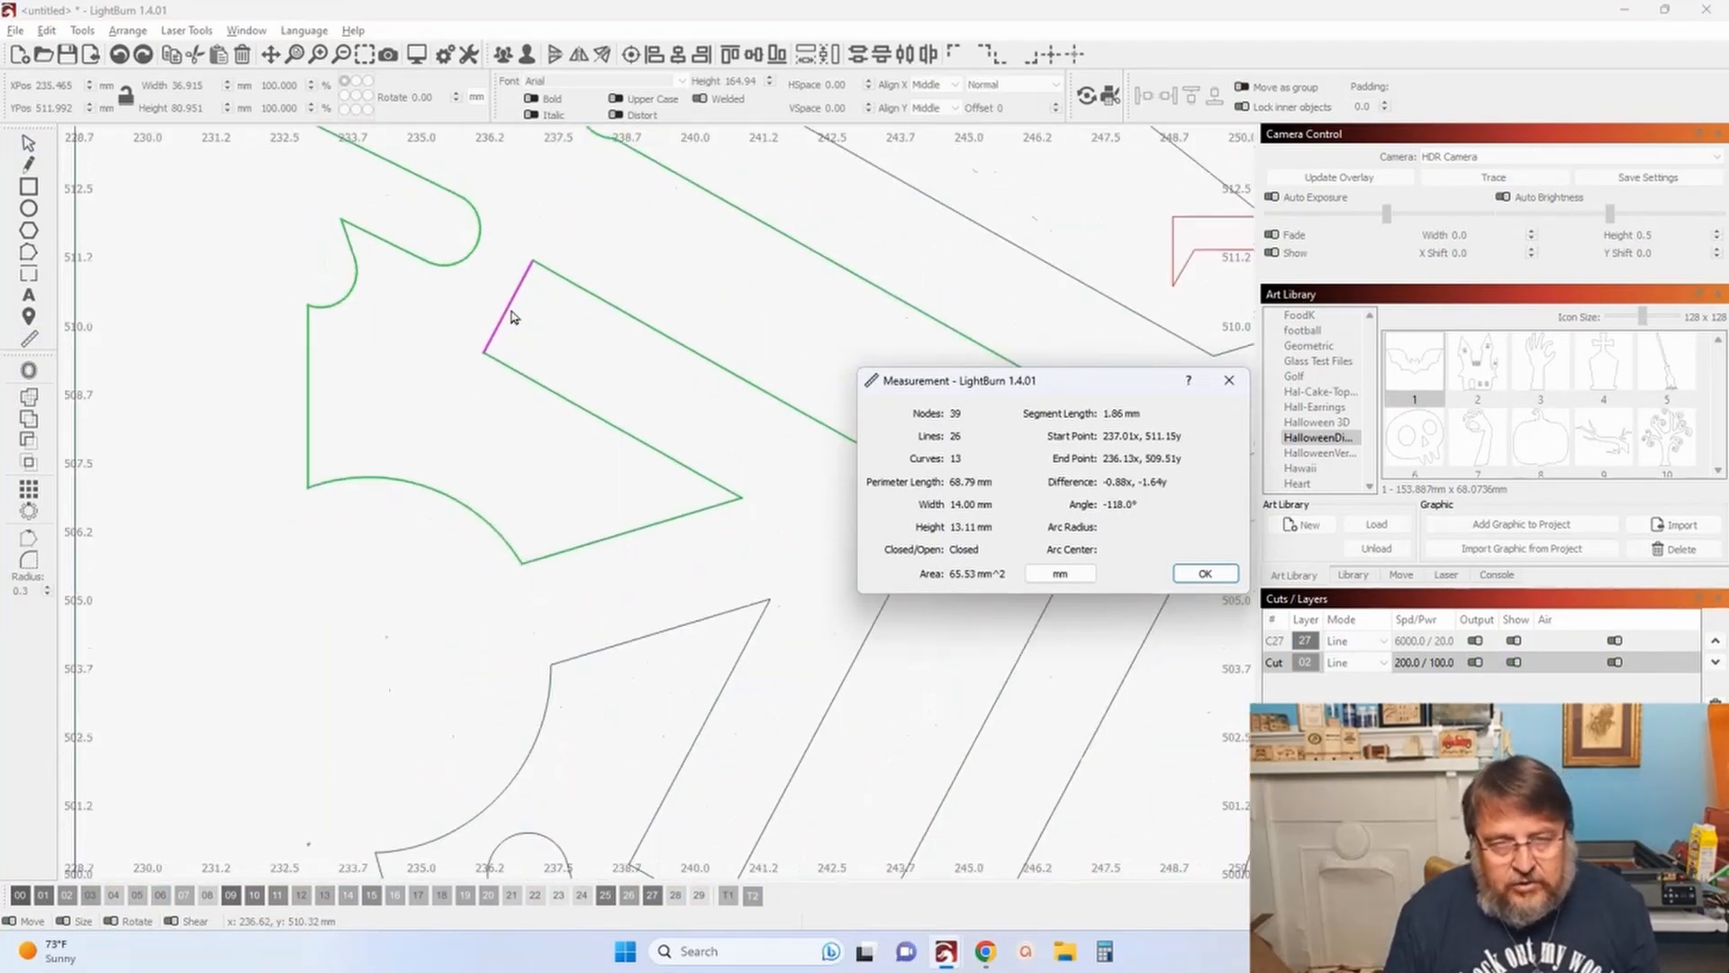
{"action": "scroll", "coordinate": [503, 309], "scroll_direction": "down", "scroll_amount": 3}
{"action": "left_click", "coordinate": [546, 304]}
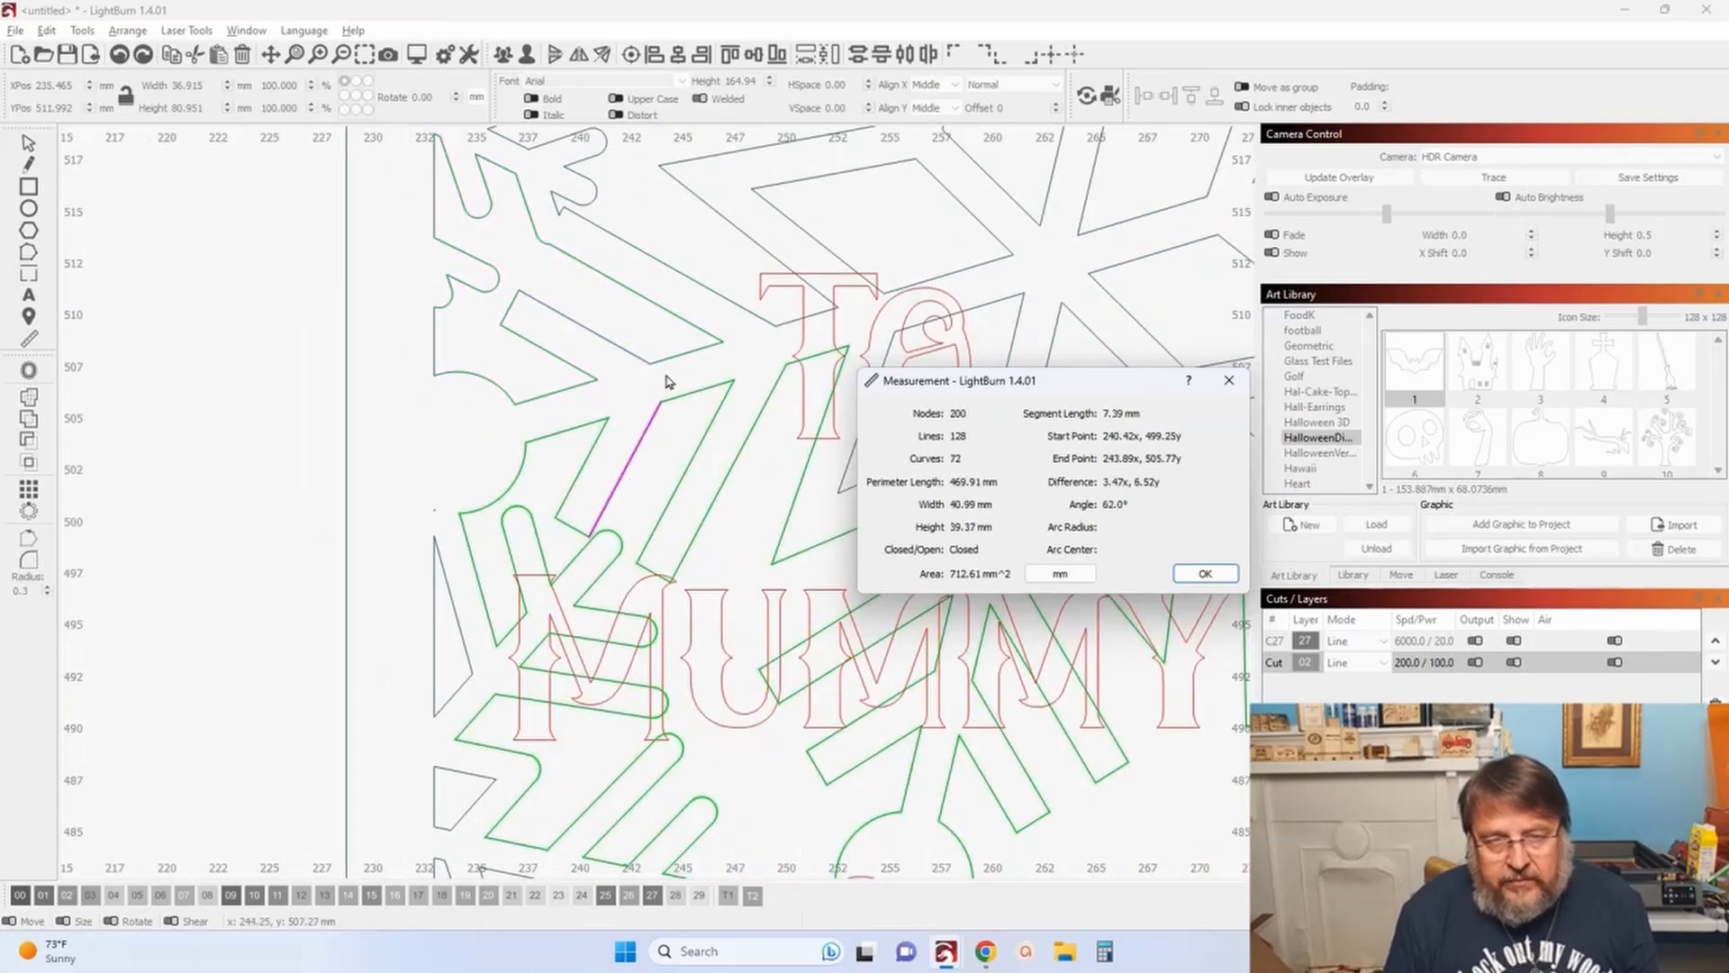
{"action": "left_click", "coordinate": [802, 404]}
{"action": "left_click", "coordinate": [1206, 574]}
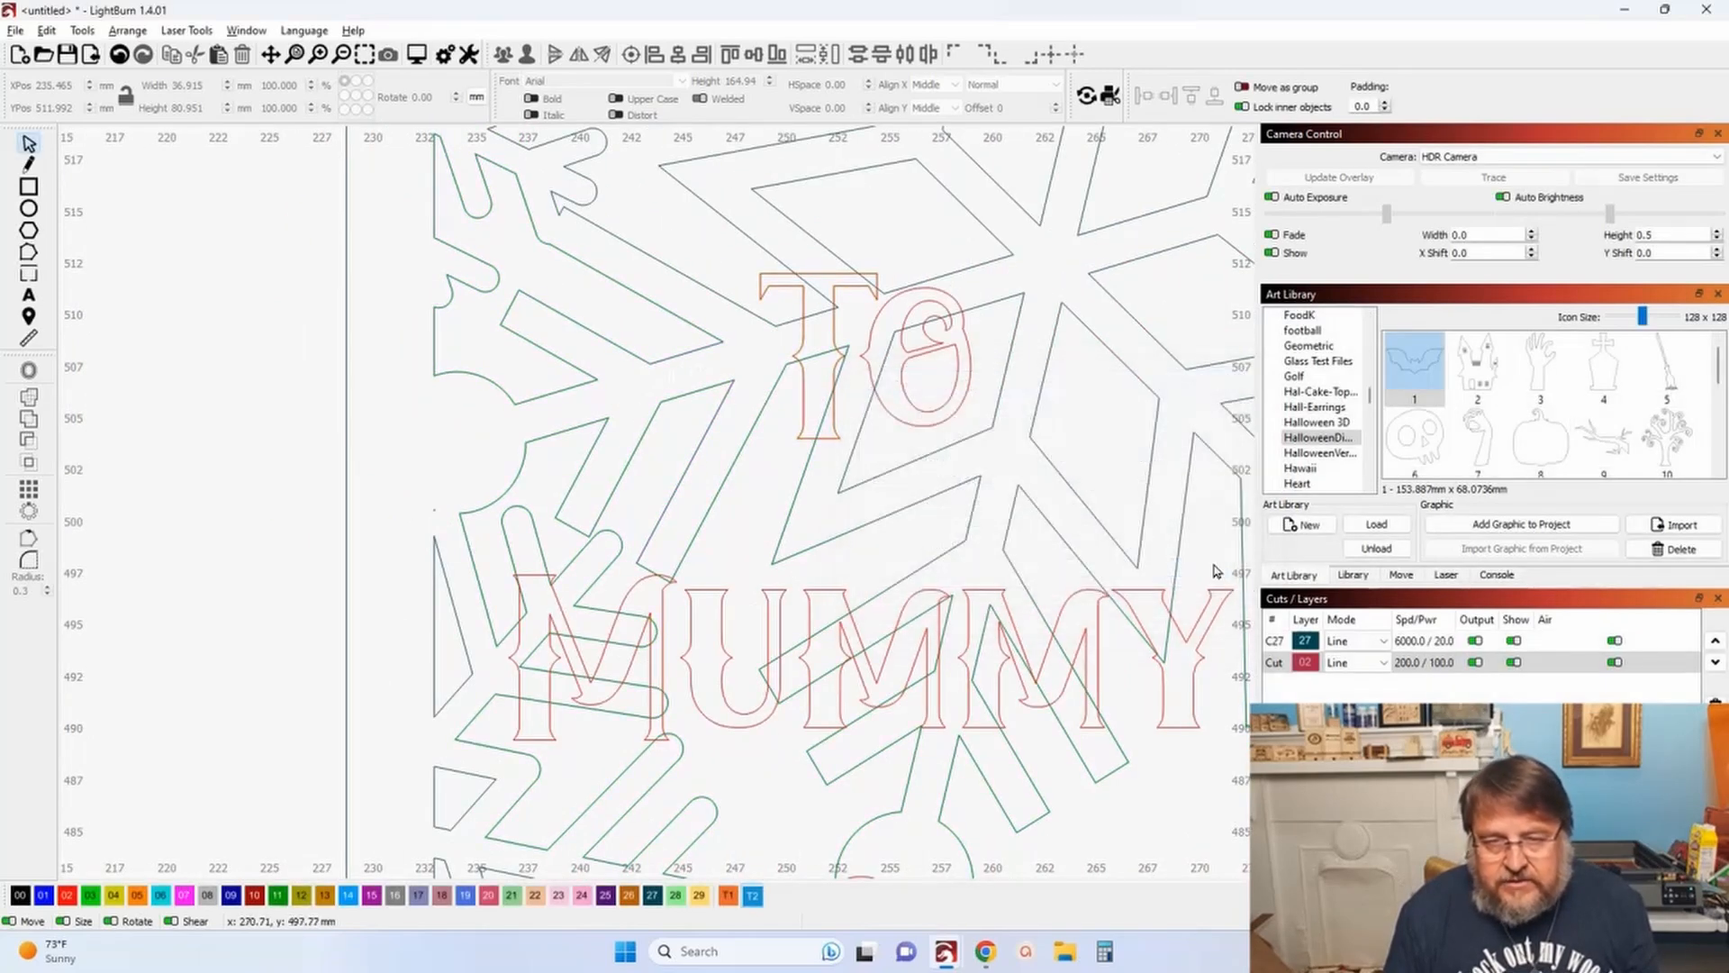
Step: Duplicate the reduced lettering group and move the copy about 51 mm right, between the two door panels
{"action": "scroll", "coordinate": [867, 572], "scroll_direction": "down", "scroll_amount": 6}
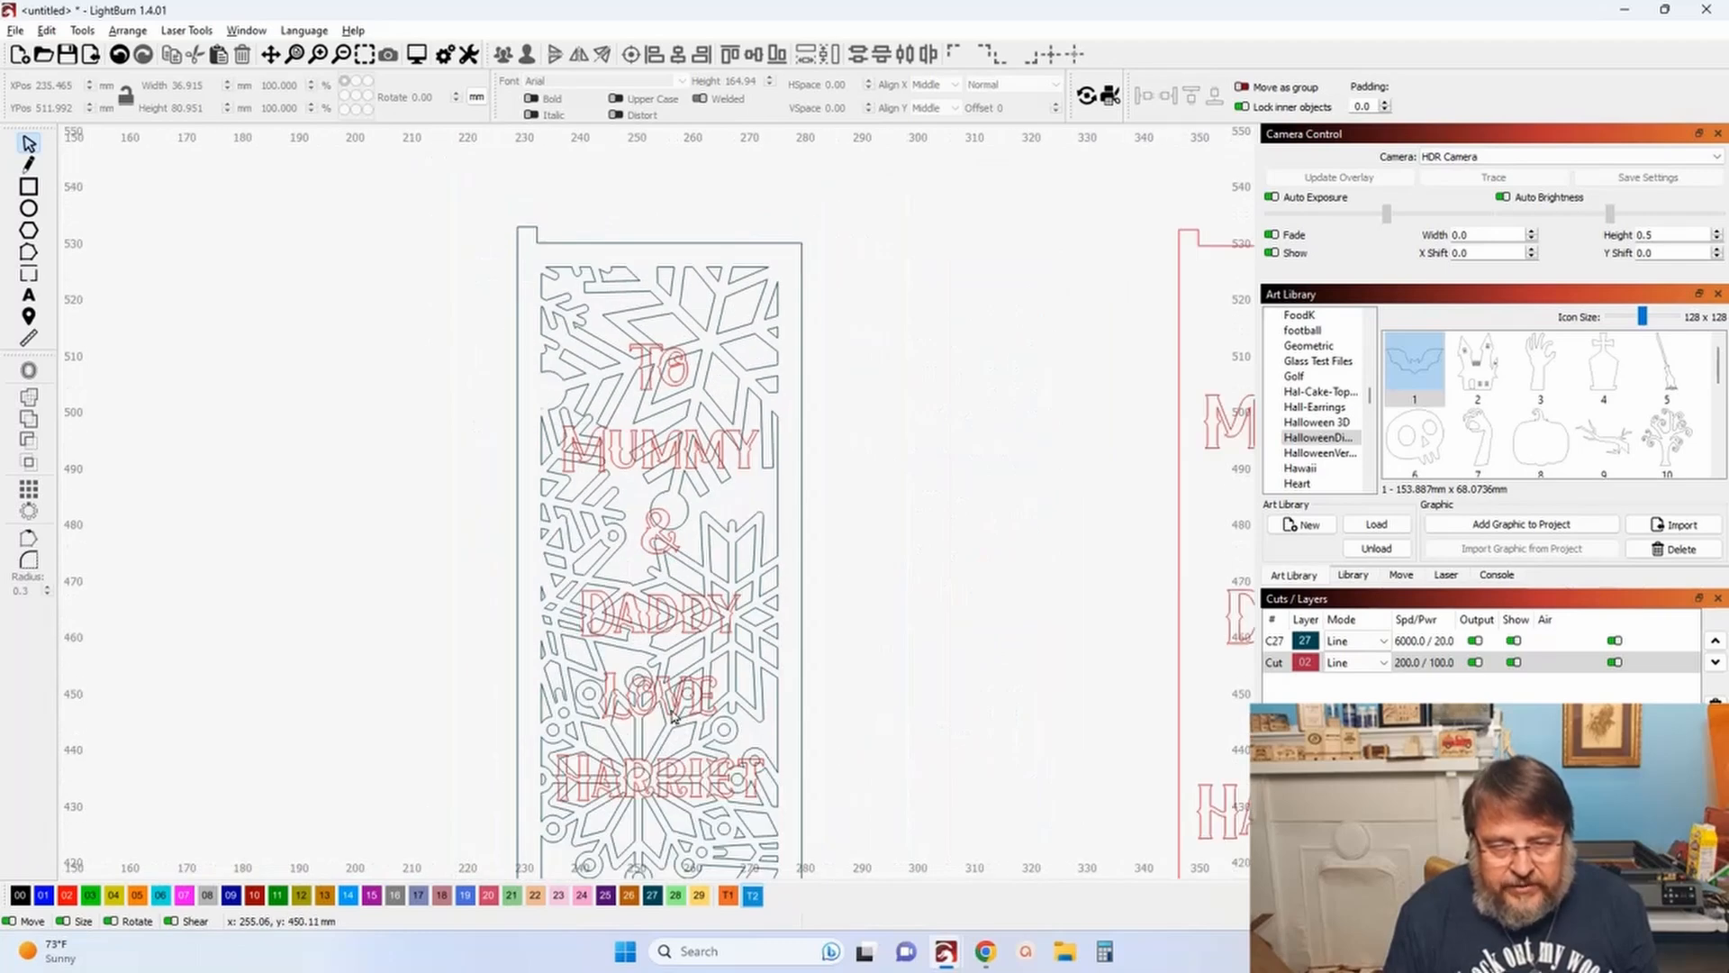
{"action": "scroll", "coordinate": [665, 791], "scroll_direction": "up", "scroll_amount": 3}
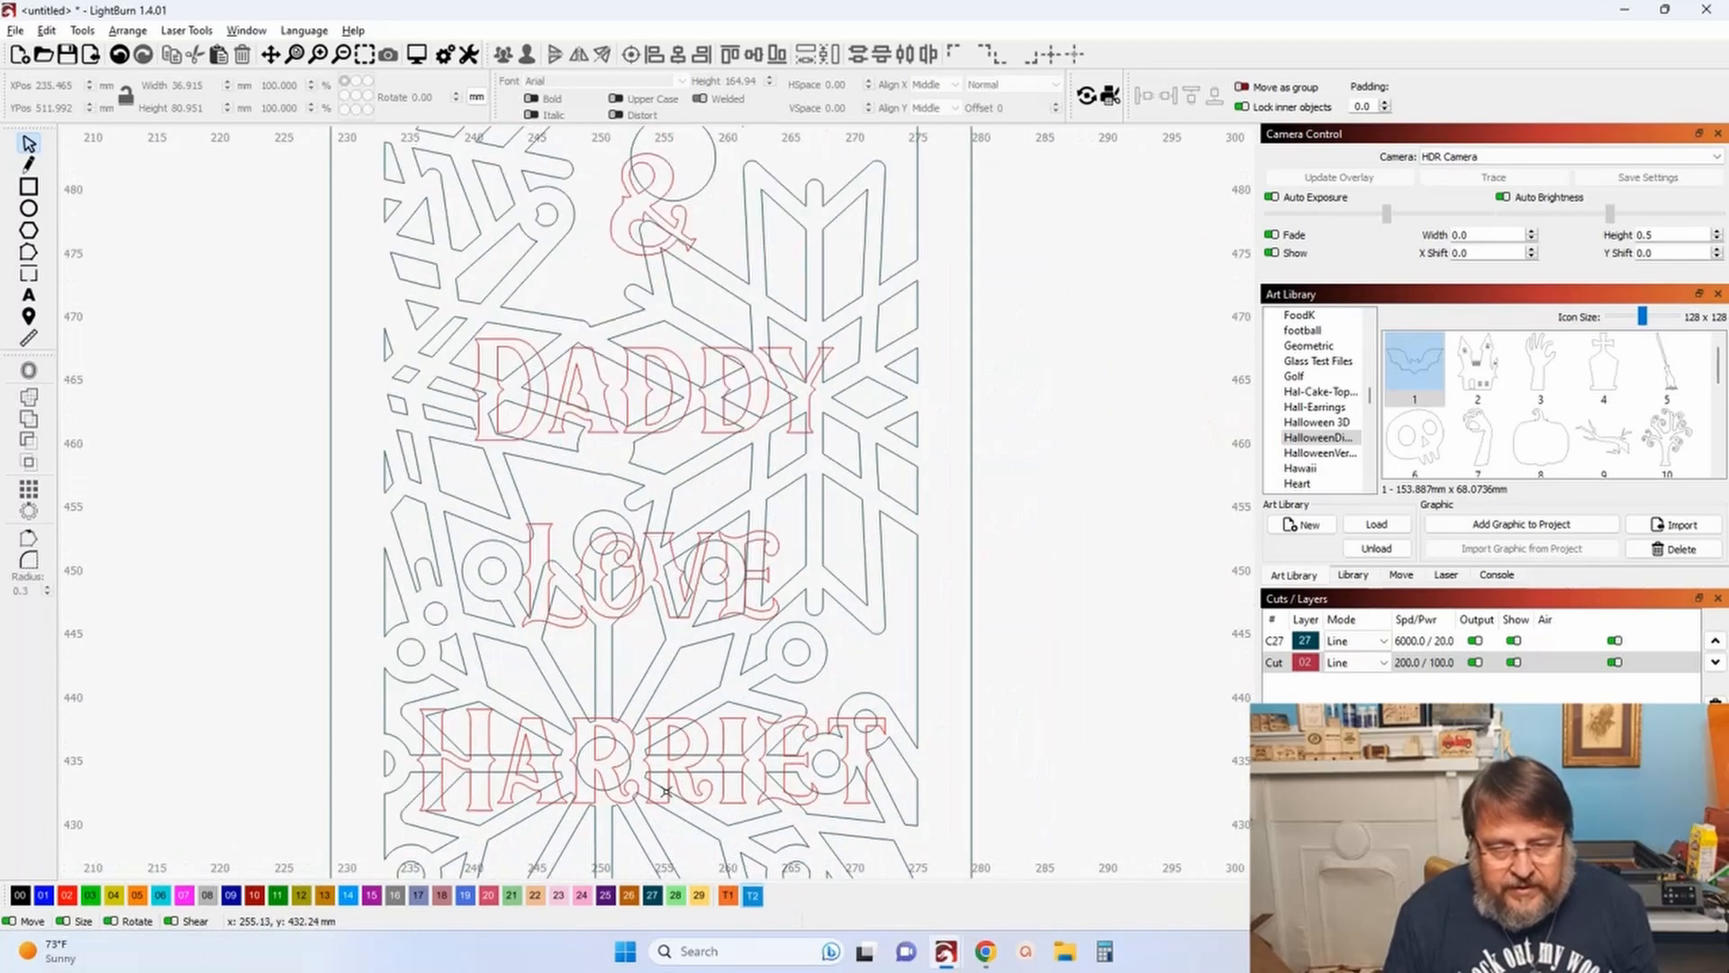
{"action": "left_click", "coordinate": [648, 719]}
{"action": "scroll", "coordinate": [906, 540], "scroll_direction": "down", "scroll_amount": 5}
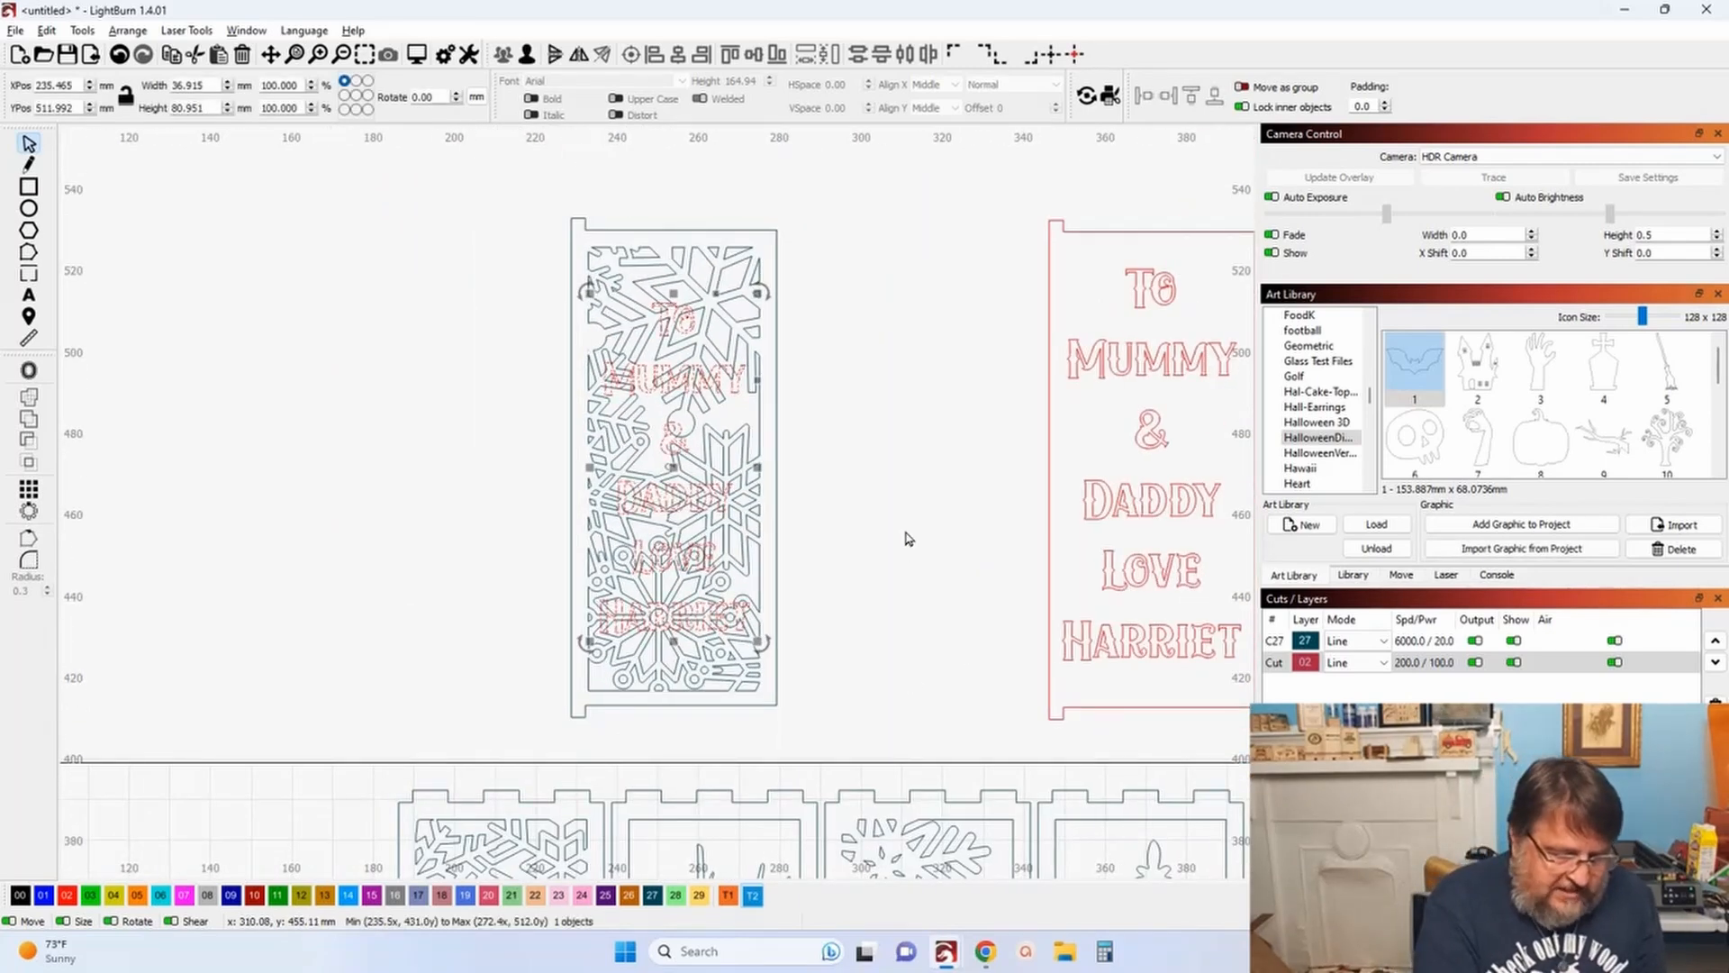
{"action": "key", "text": "ctrl+d"}
{"action": "key", "text": "Right"}
{"action": "key", "text": "Right"}
{"action": "key", "text": "Right"}
{"action": "key", "text": "Right"}
{"action": "key", "text": "Right"}
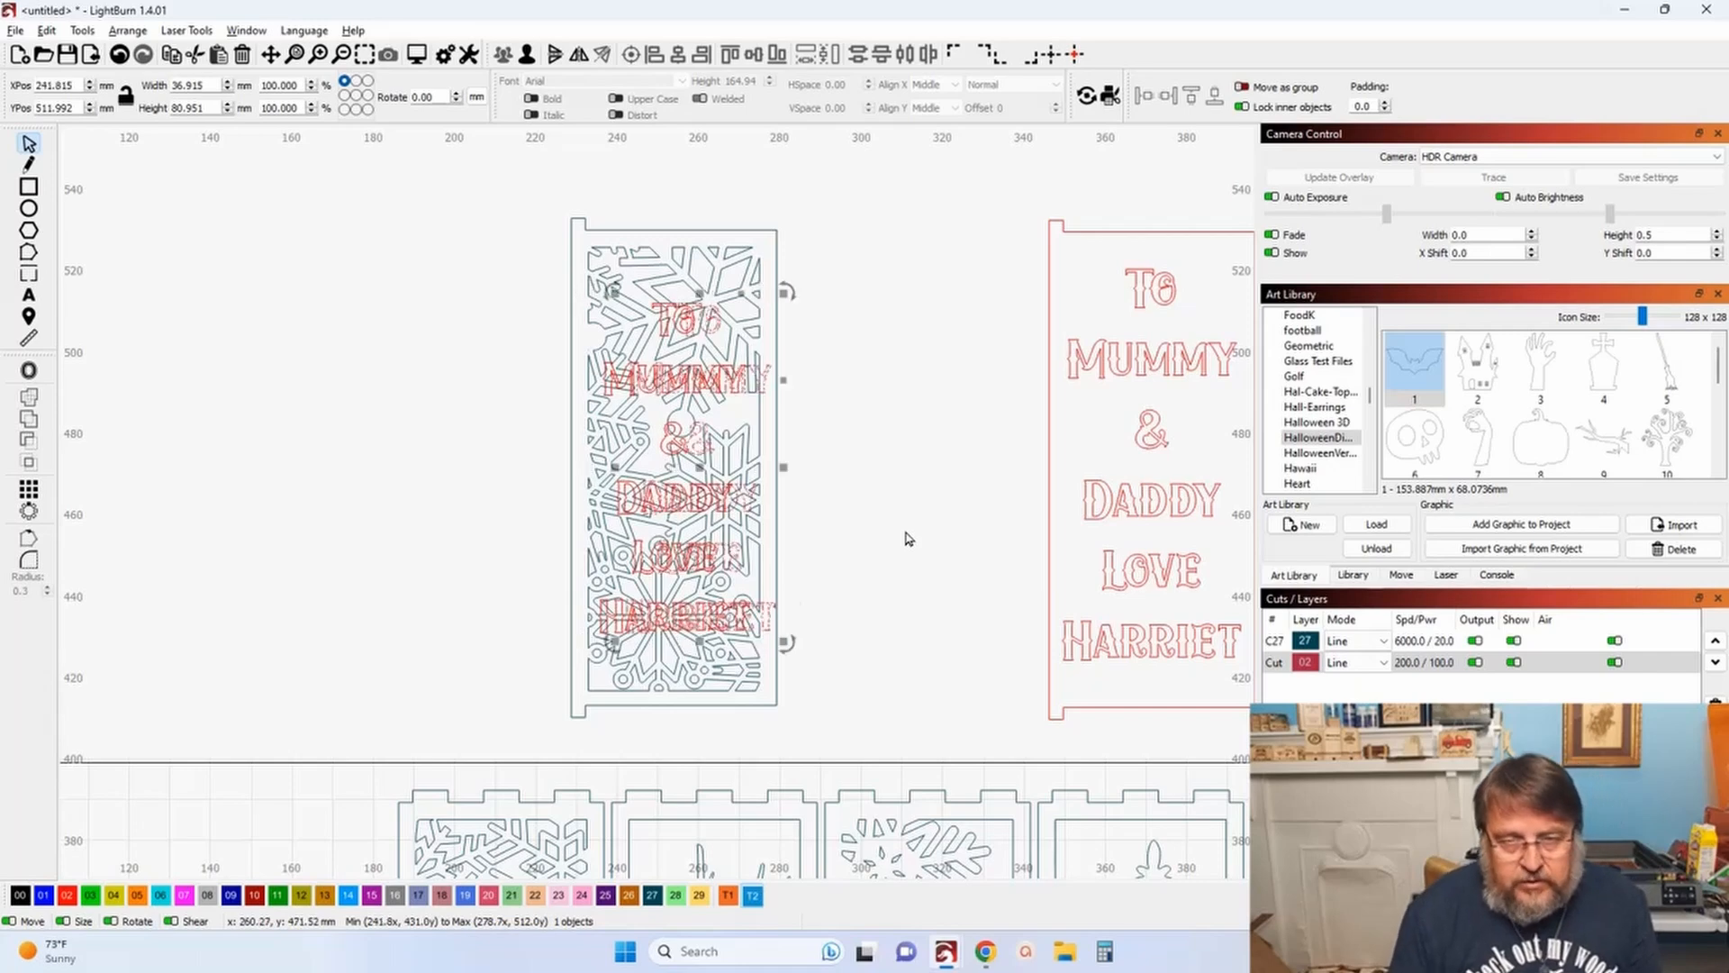
{"action": "key", "text": "Right"}
{"action": "key", "text": "Right"}
{"action": "key", "text": "Right"}
{"action": "key", "text": "Right"}
{"action": "key", "text": "Right"}
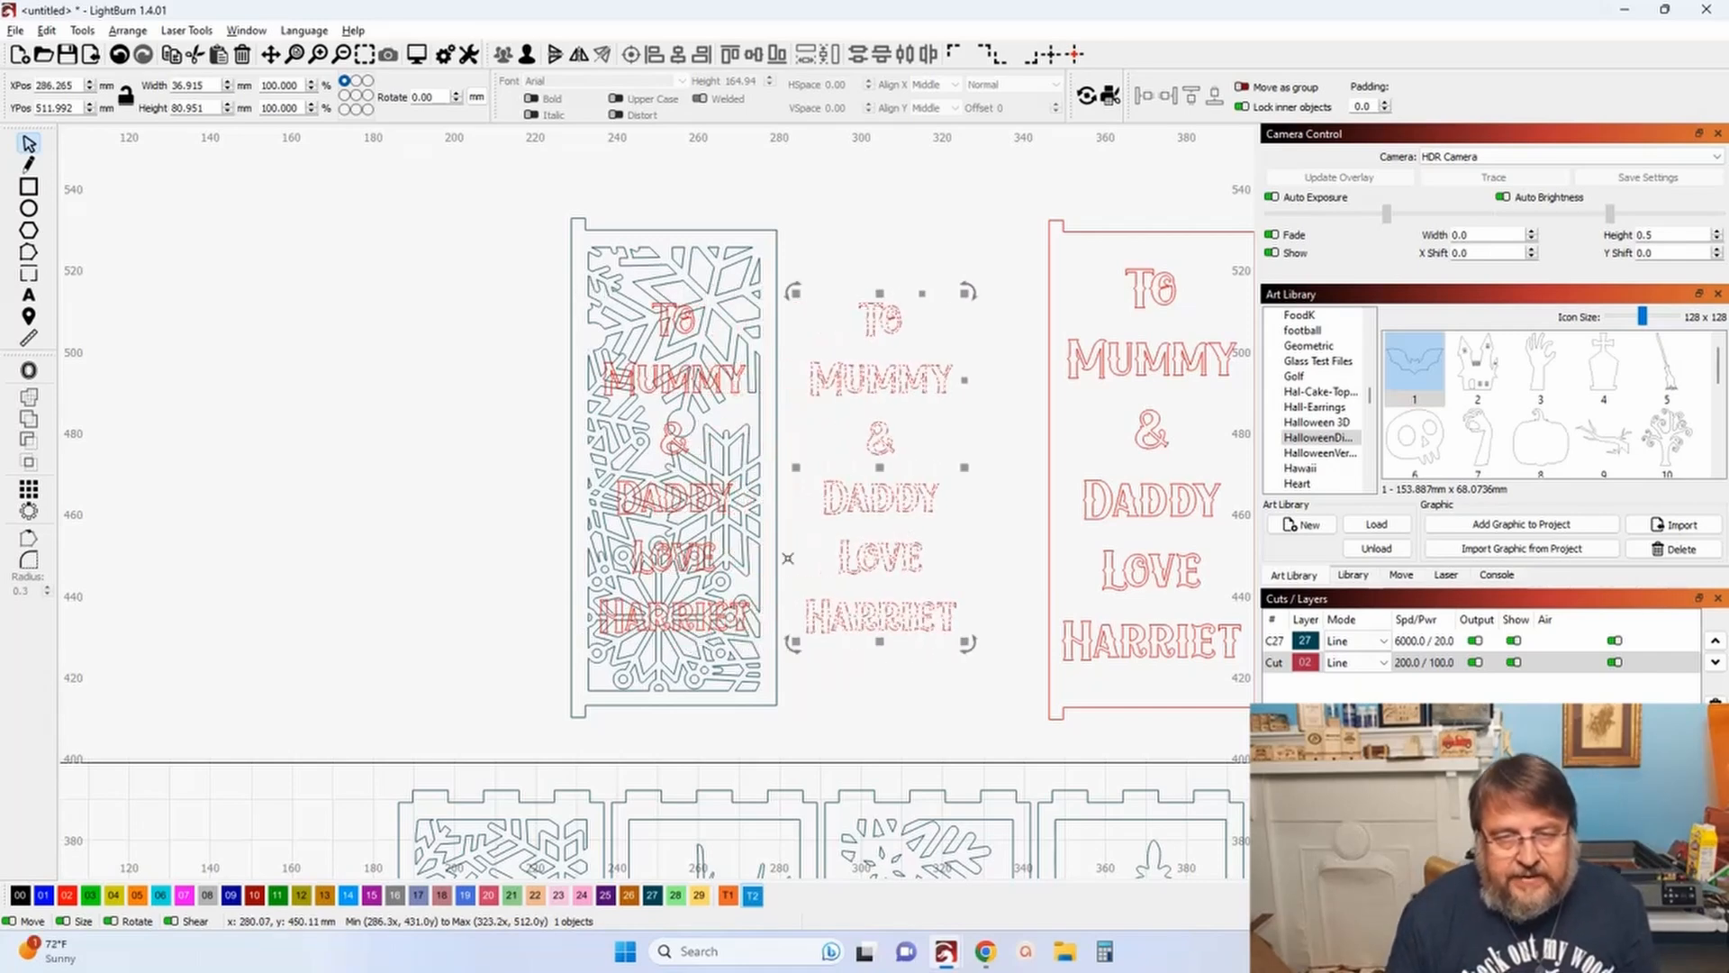
{"action": "scroll", "coordinate": [618, 475], "scroll_direction": "up", "scroll_amount": 3}
{"action": "scroll", "coordinate": [618, 474], "scroll_direction": "up", "scroll_amount": 2}
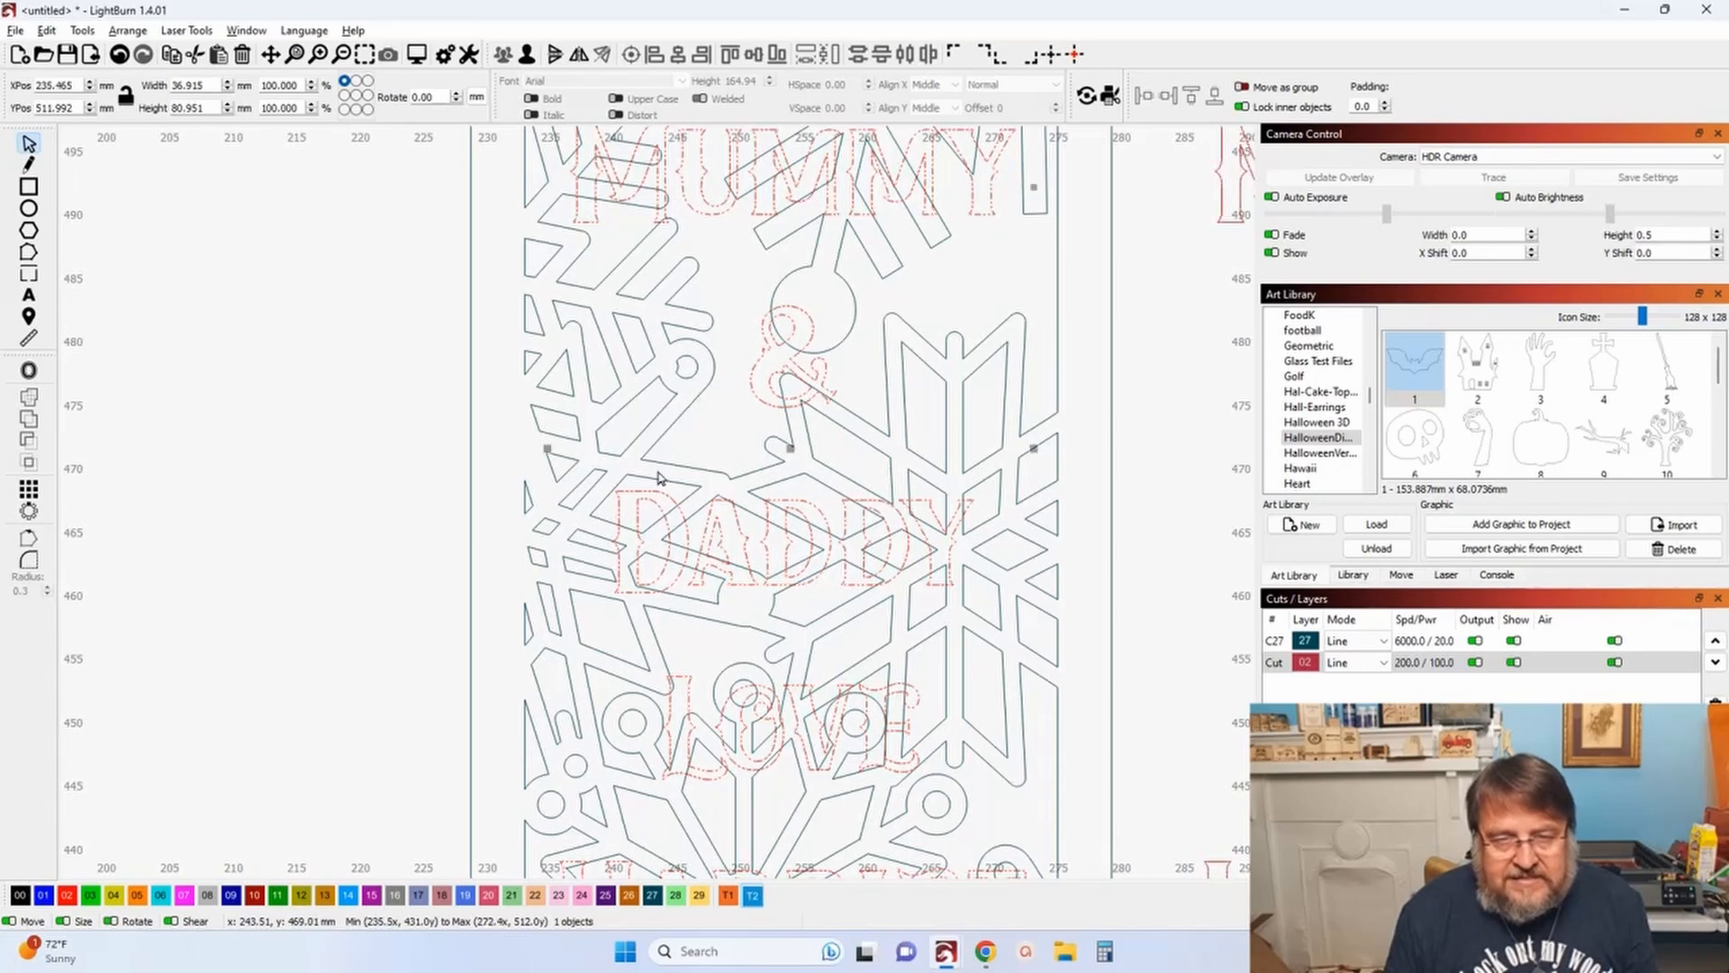
{"action": "left_click", "coordinate": [662, 515]}
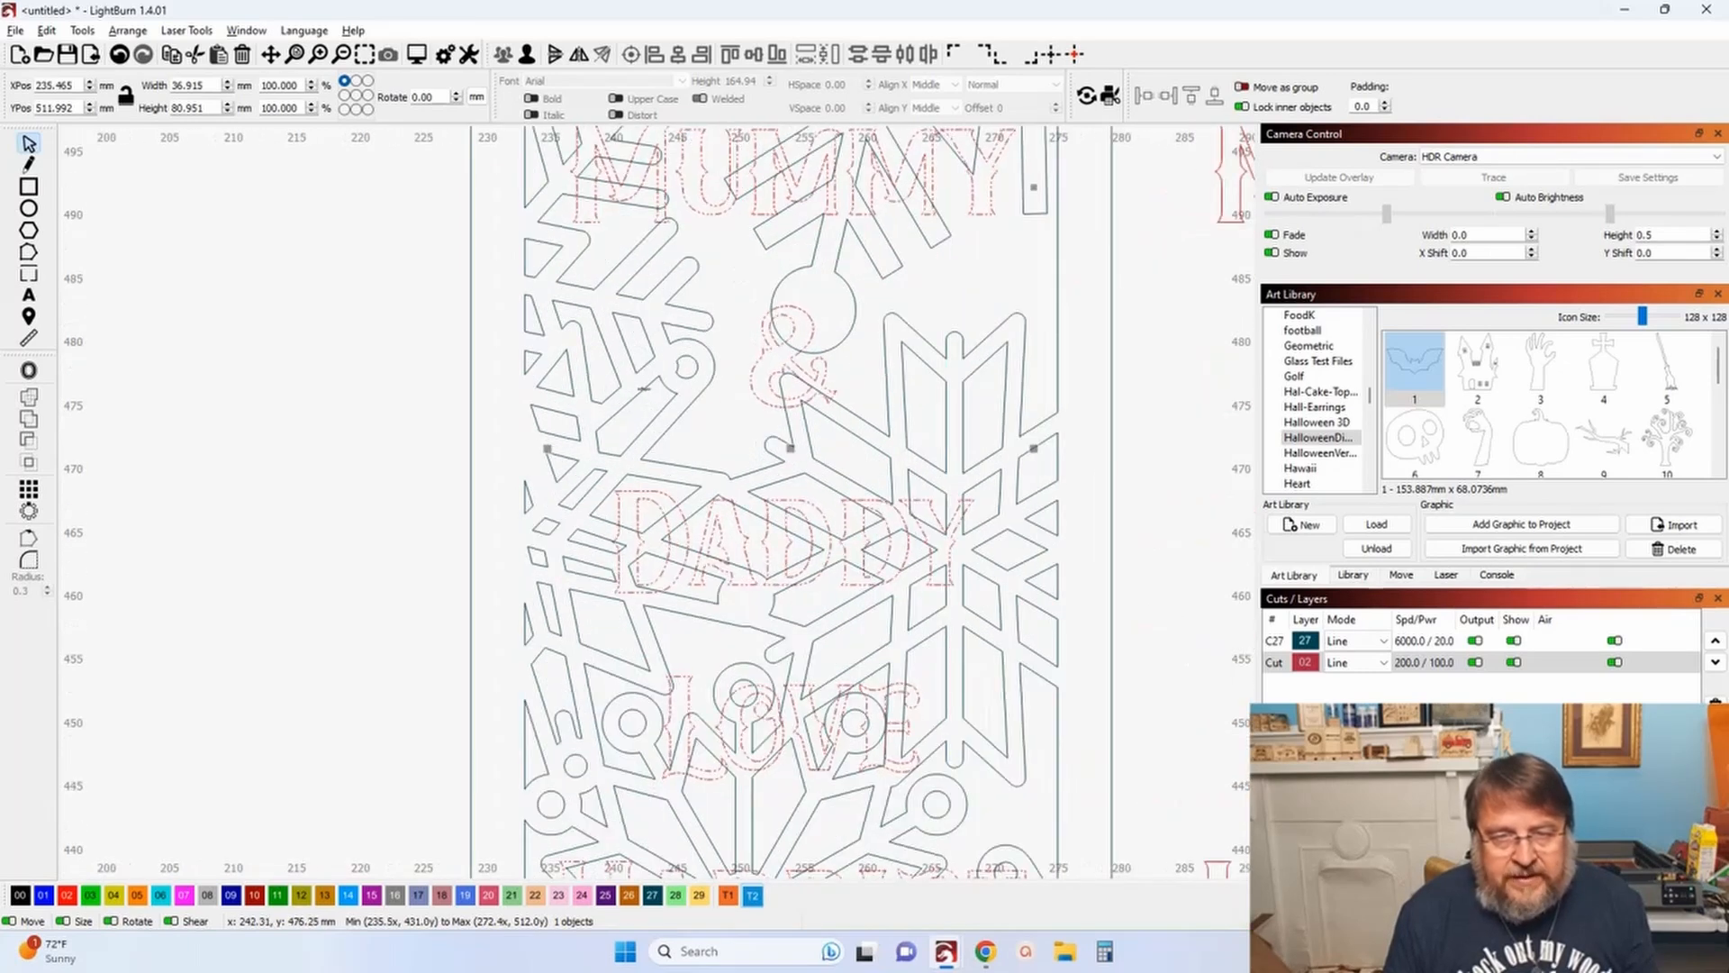
{"action": "left_click", "coordinate": [644, 389], "text": "shift"}
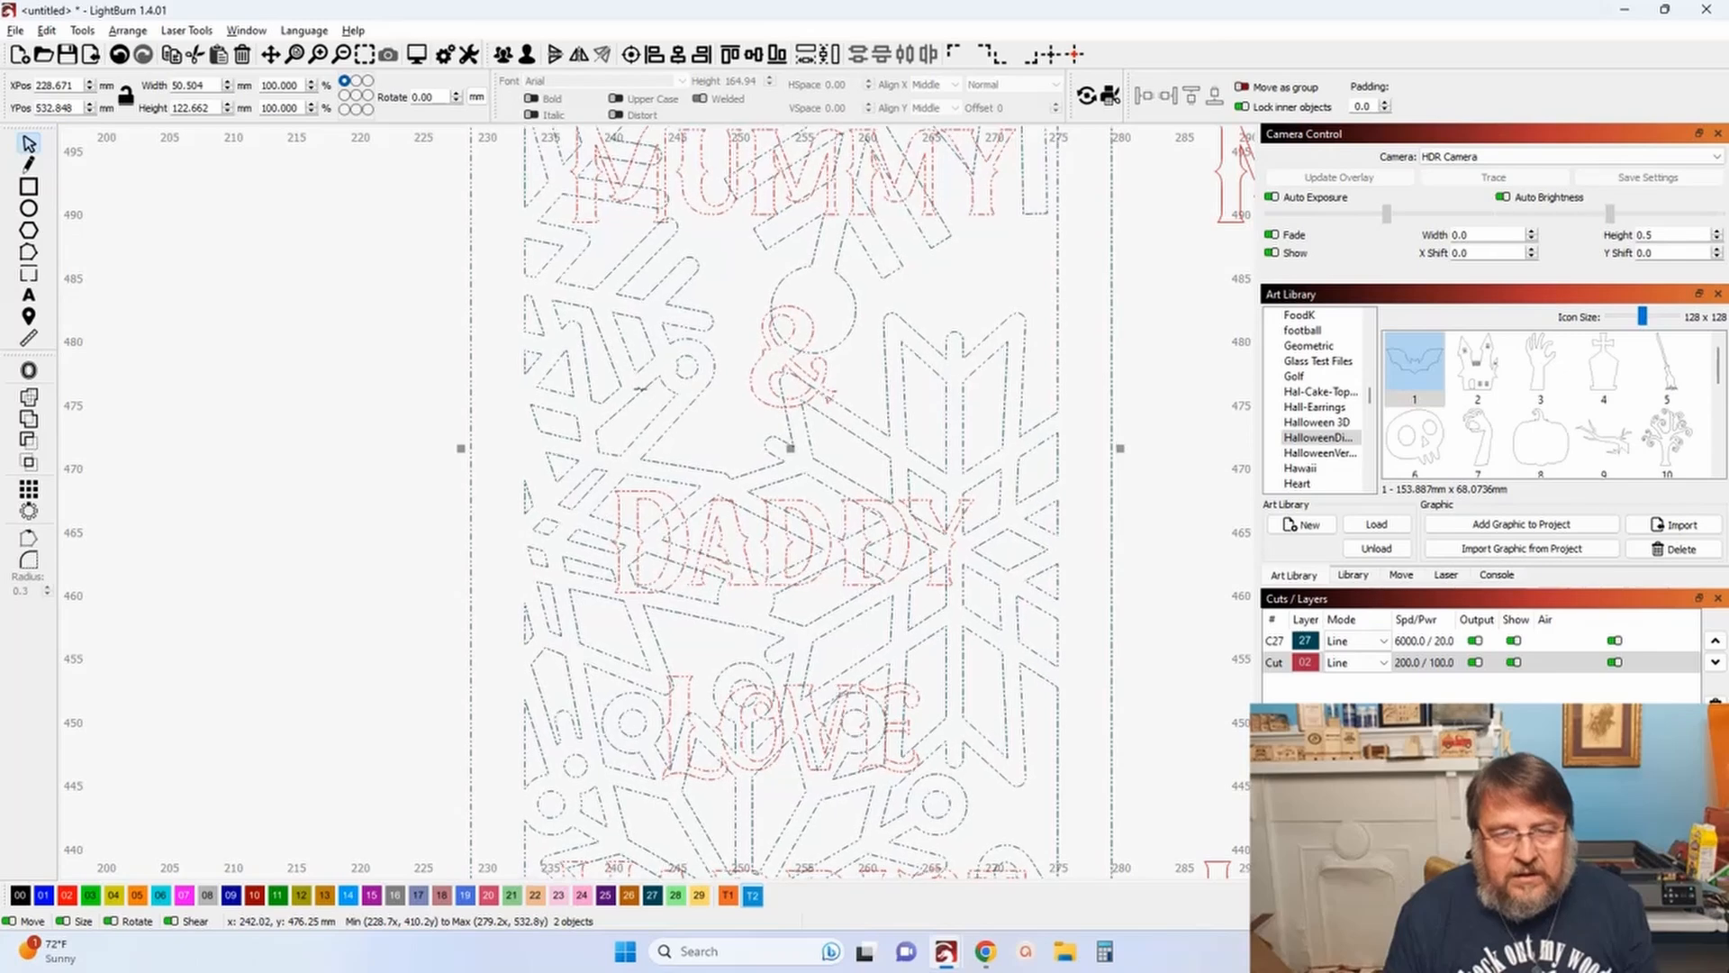
{"action": "left_click", "coordinate": [298, 375]}
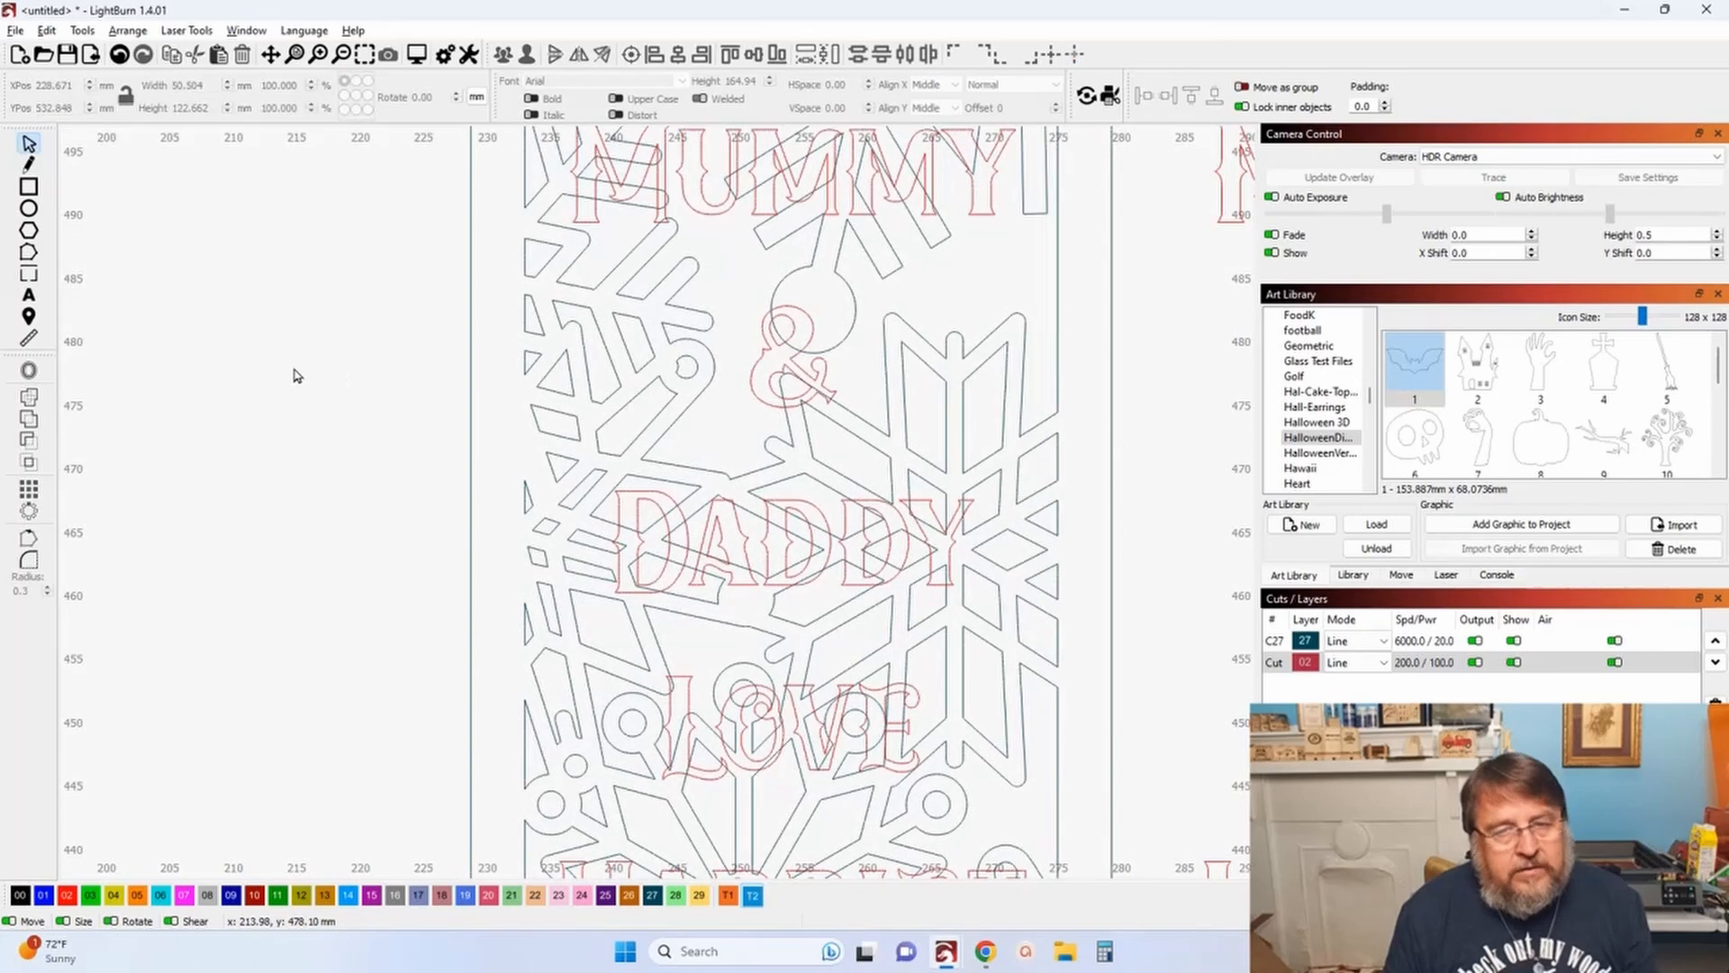
Step: Set up an outward offset of 2 mm with round corners for the lettering overlaid on the snowflake panel
{"action": "left_click", "coordinate": [628, 507]}
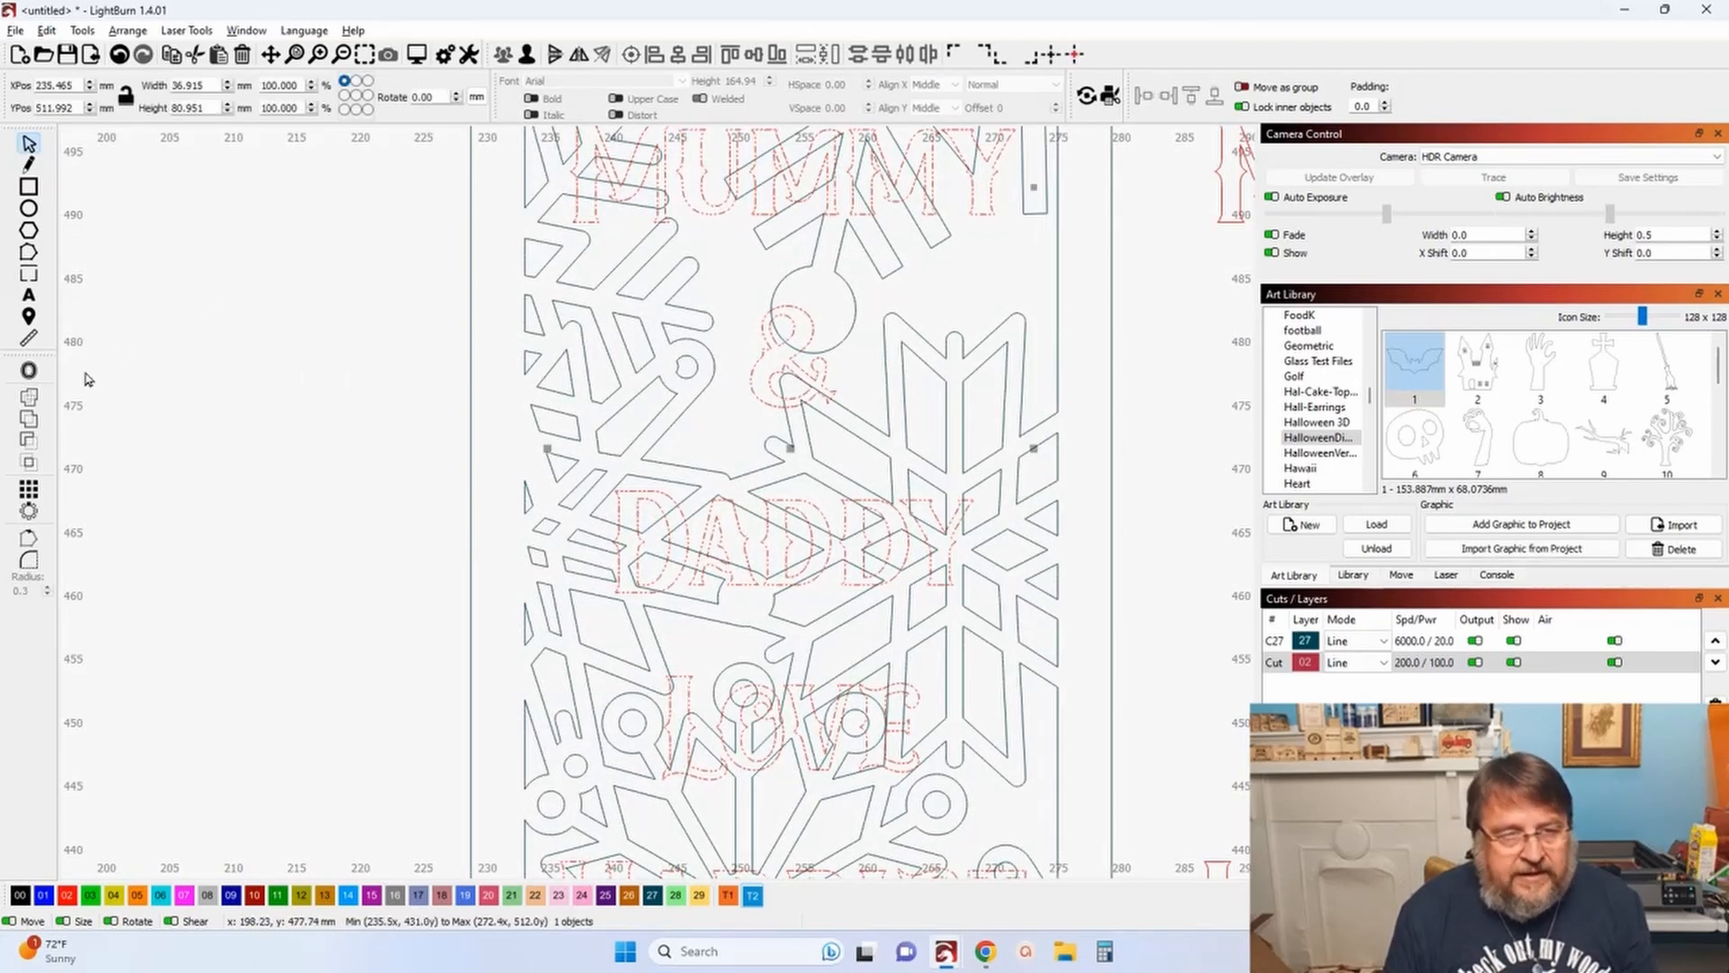
{"action": "left_click", "coordinate": [38, 371]}
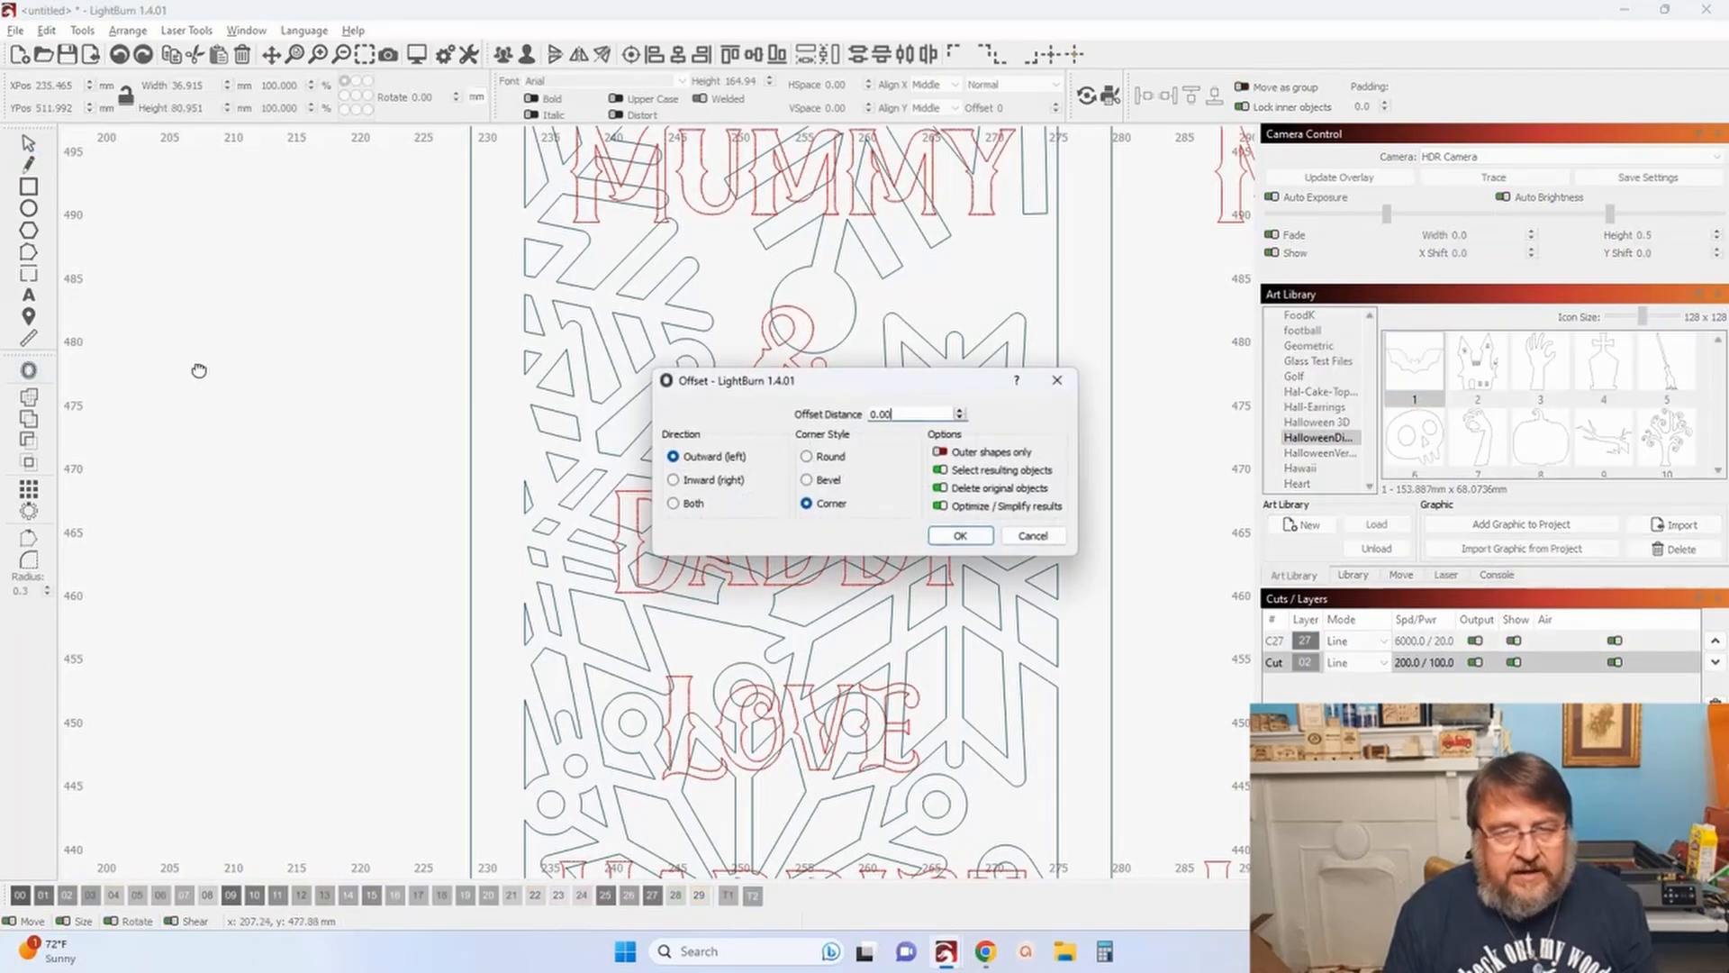
{"action": "left_click_drag", "start_coordinate": [905, 413], "coordinate": [827, 417]}
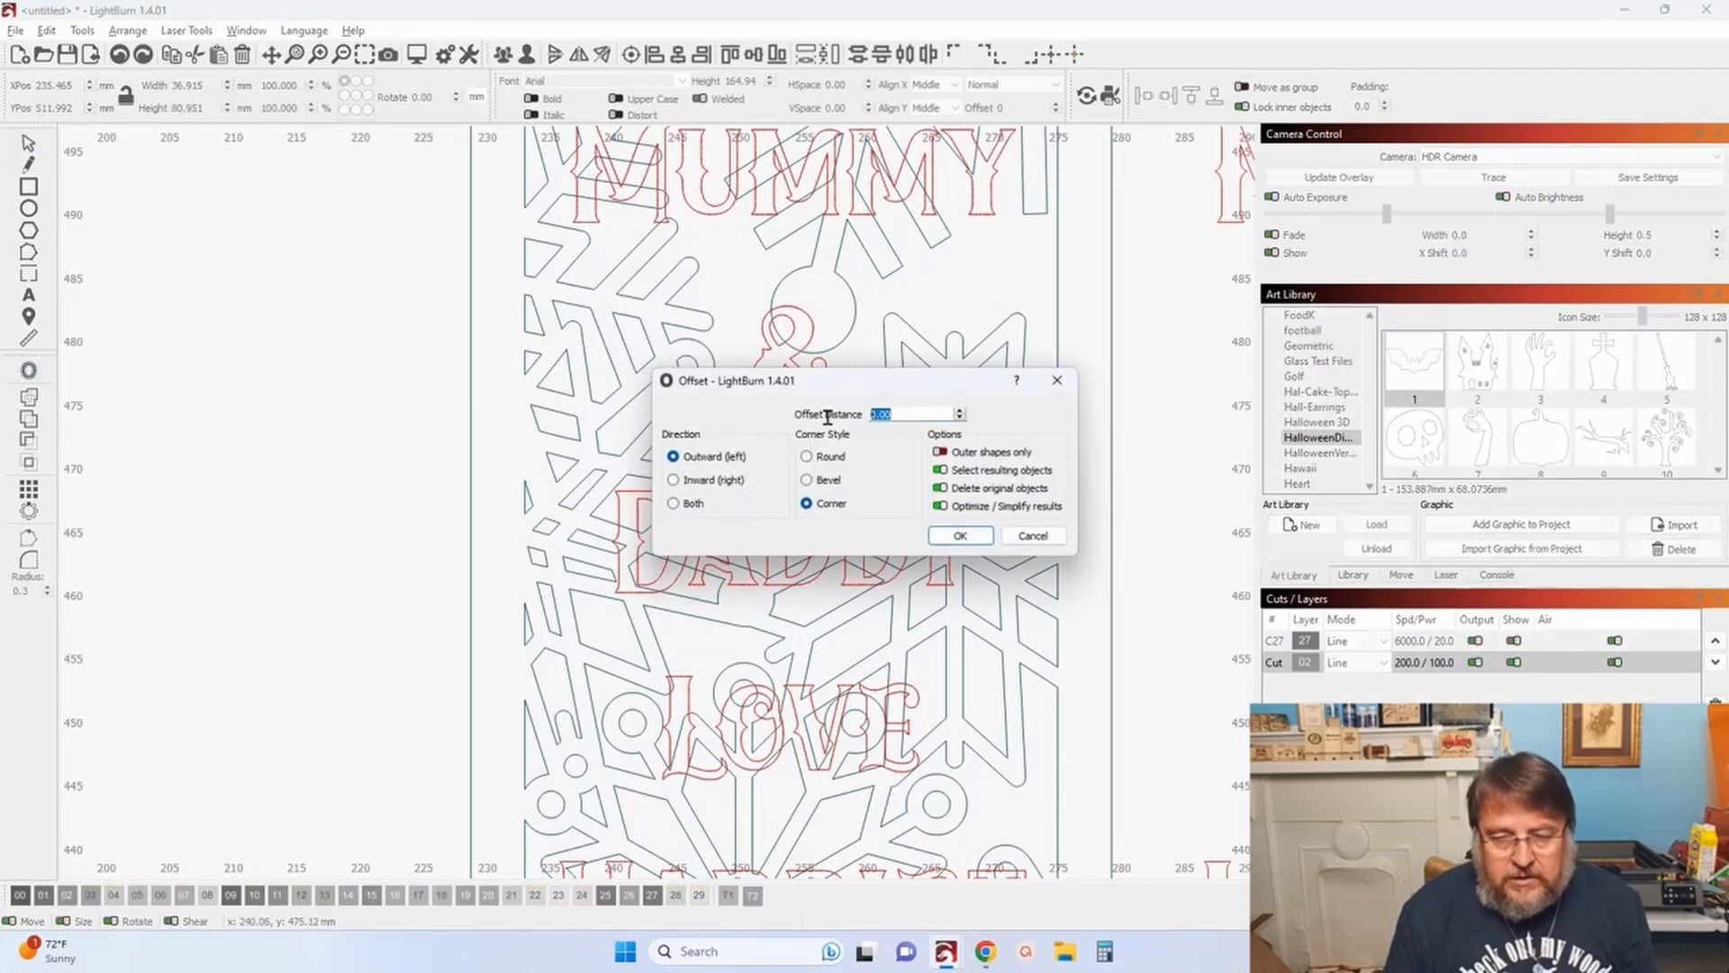
{"action": "type", "text": "2."}
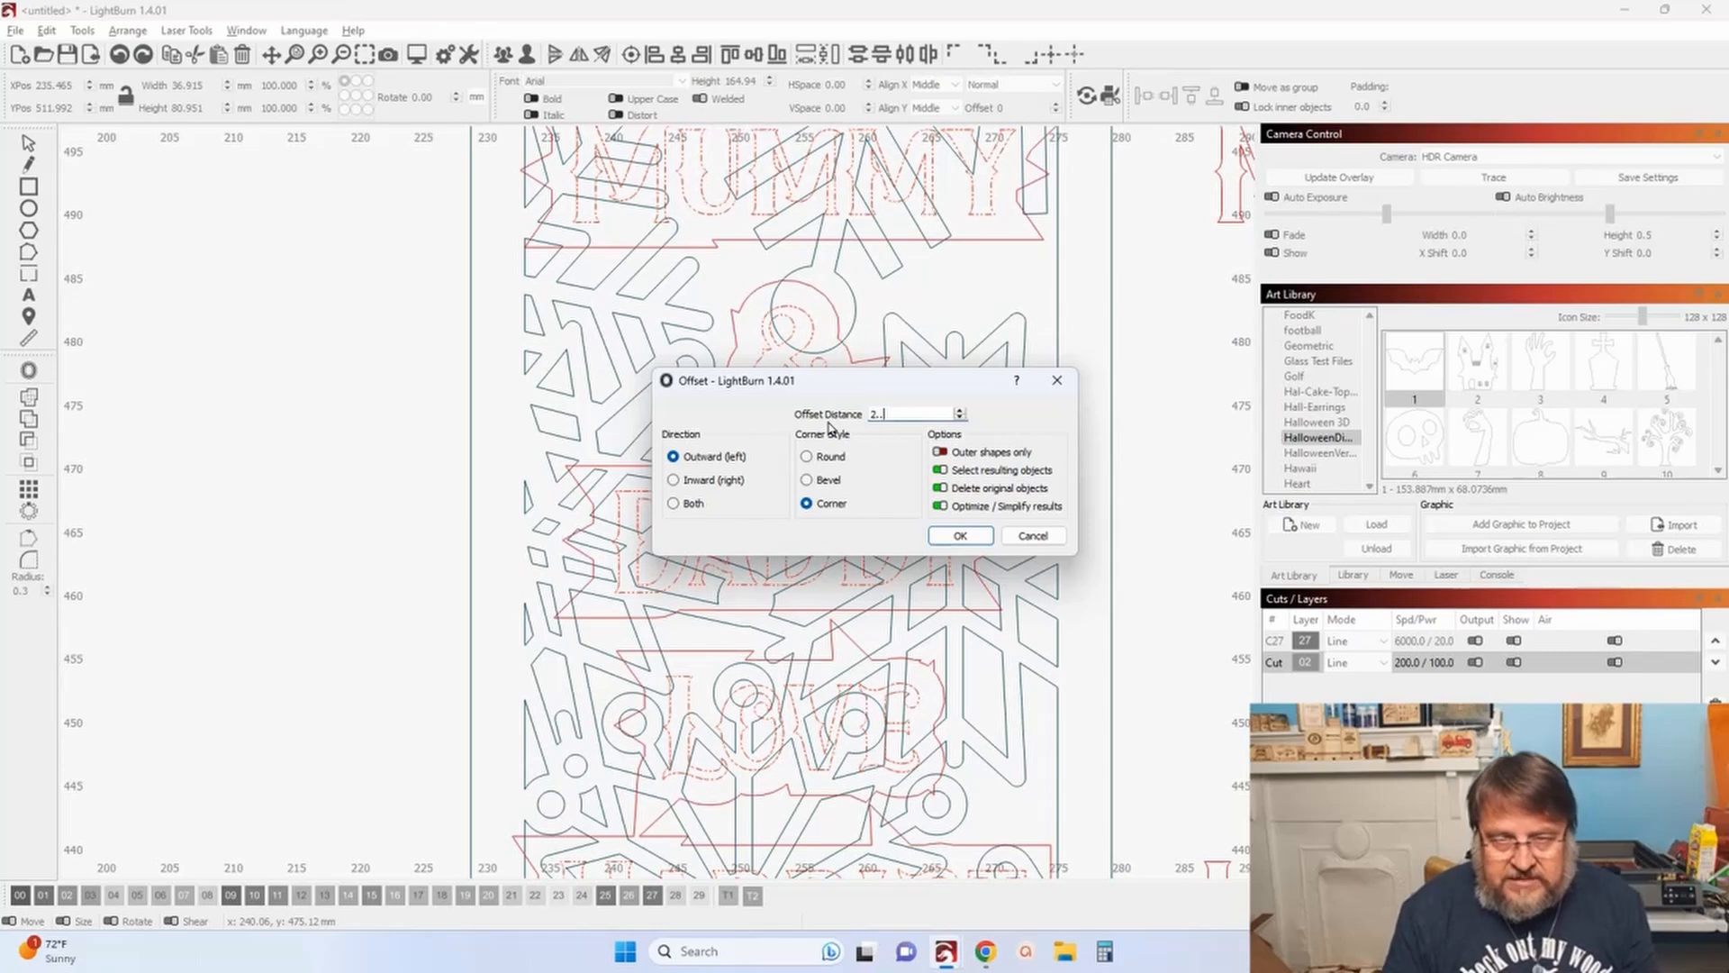
{"action": "key", "text": "BackSpace"}
{"action": "key", "text": "BackSpace"}
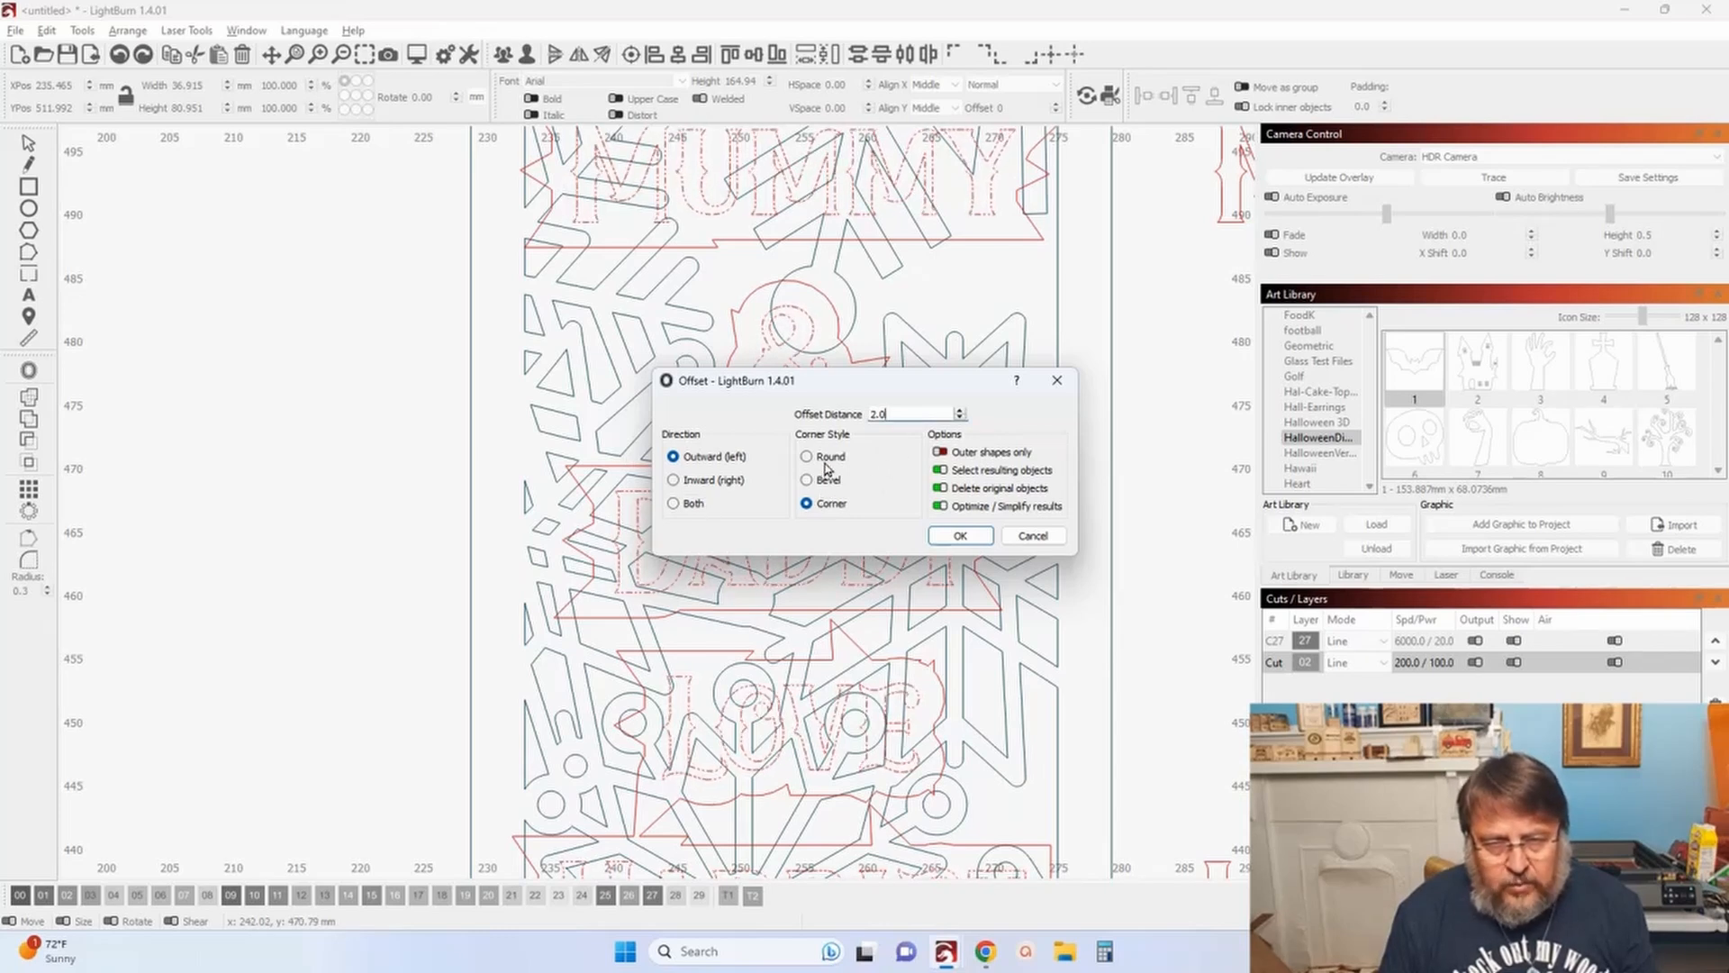
{"action": "left_click_drag", "start_coordinate": [653, 307], "coordinate": [540, 406]}
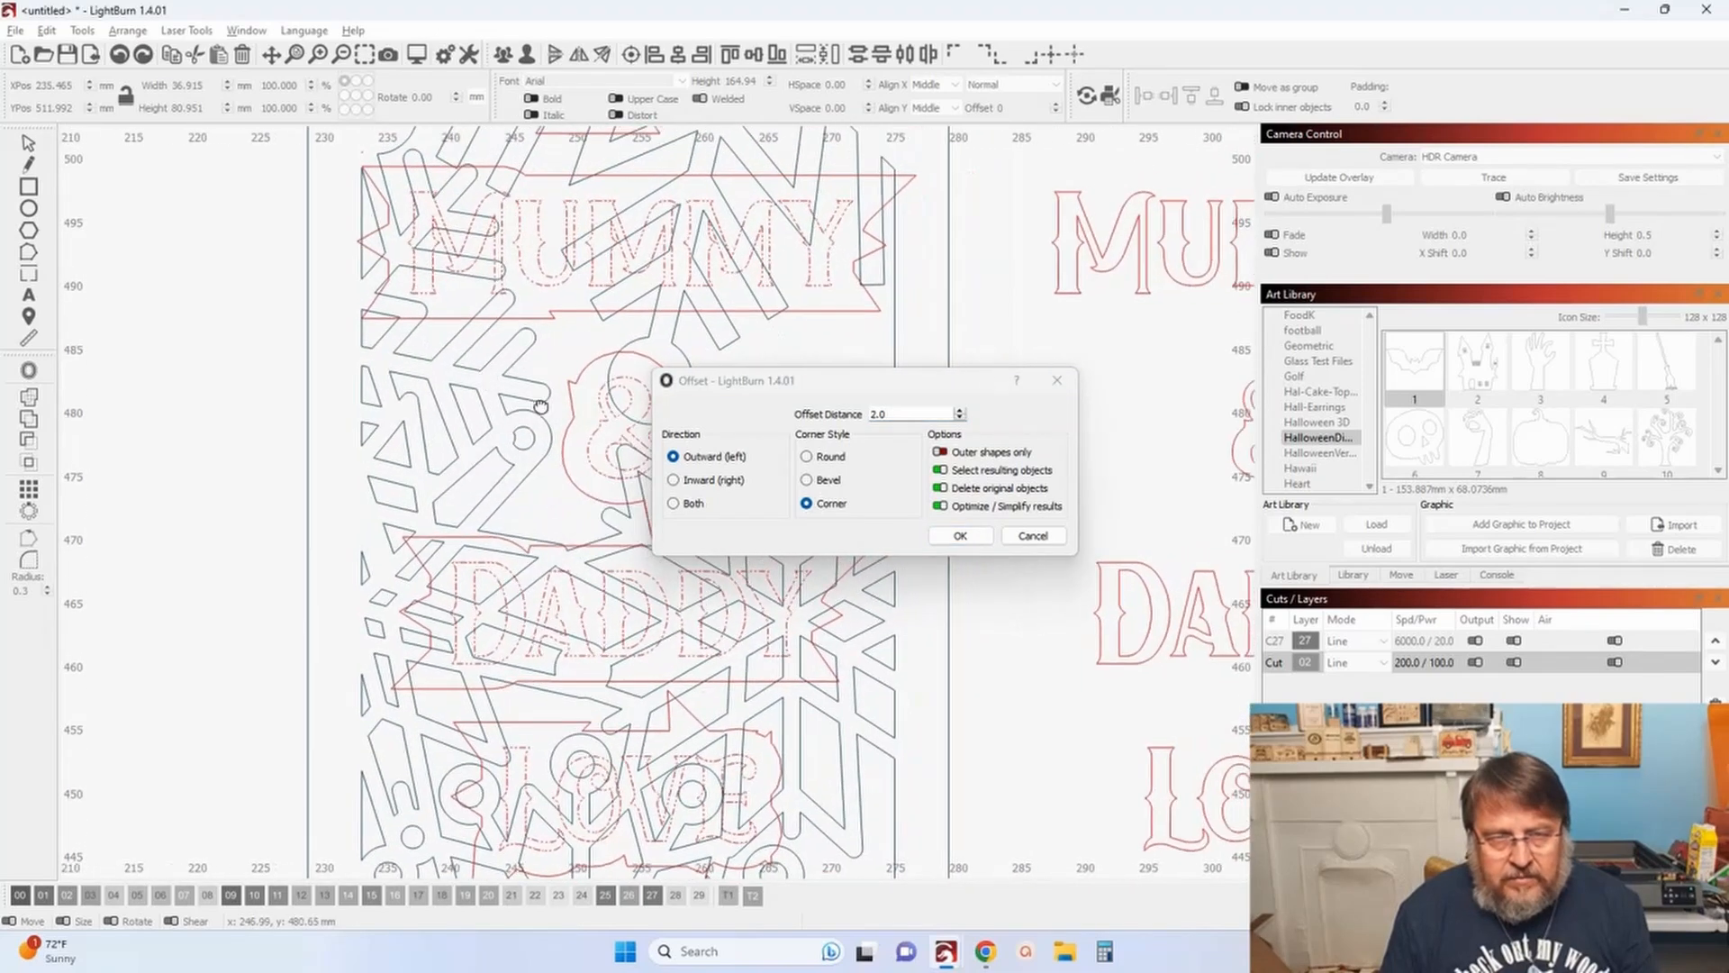
{"action": "left_click", "coordinate": [809, 460]}
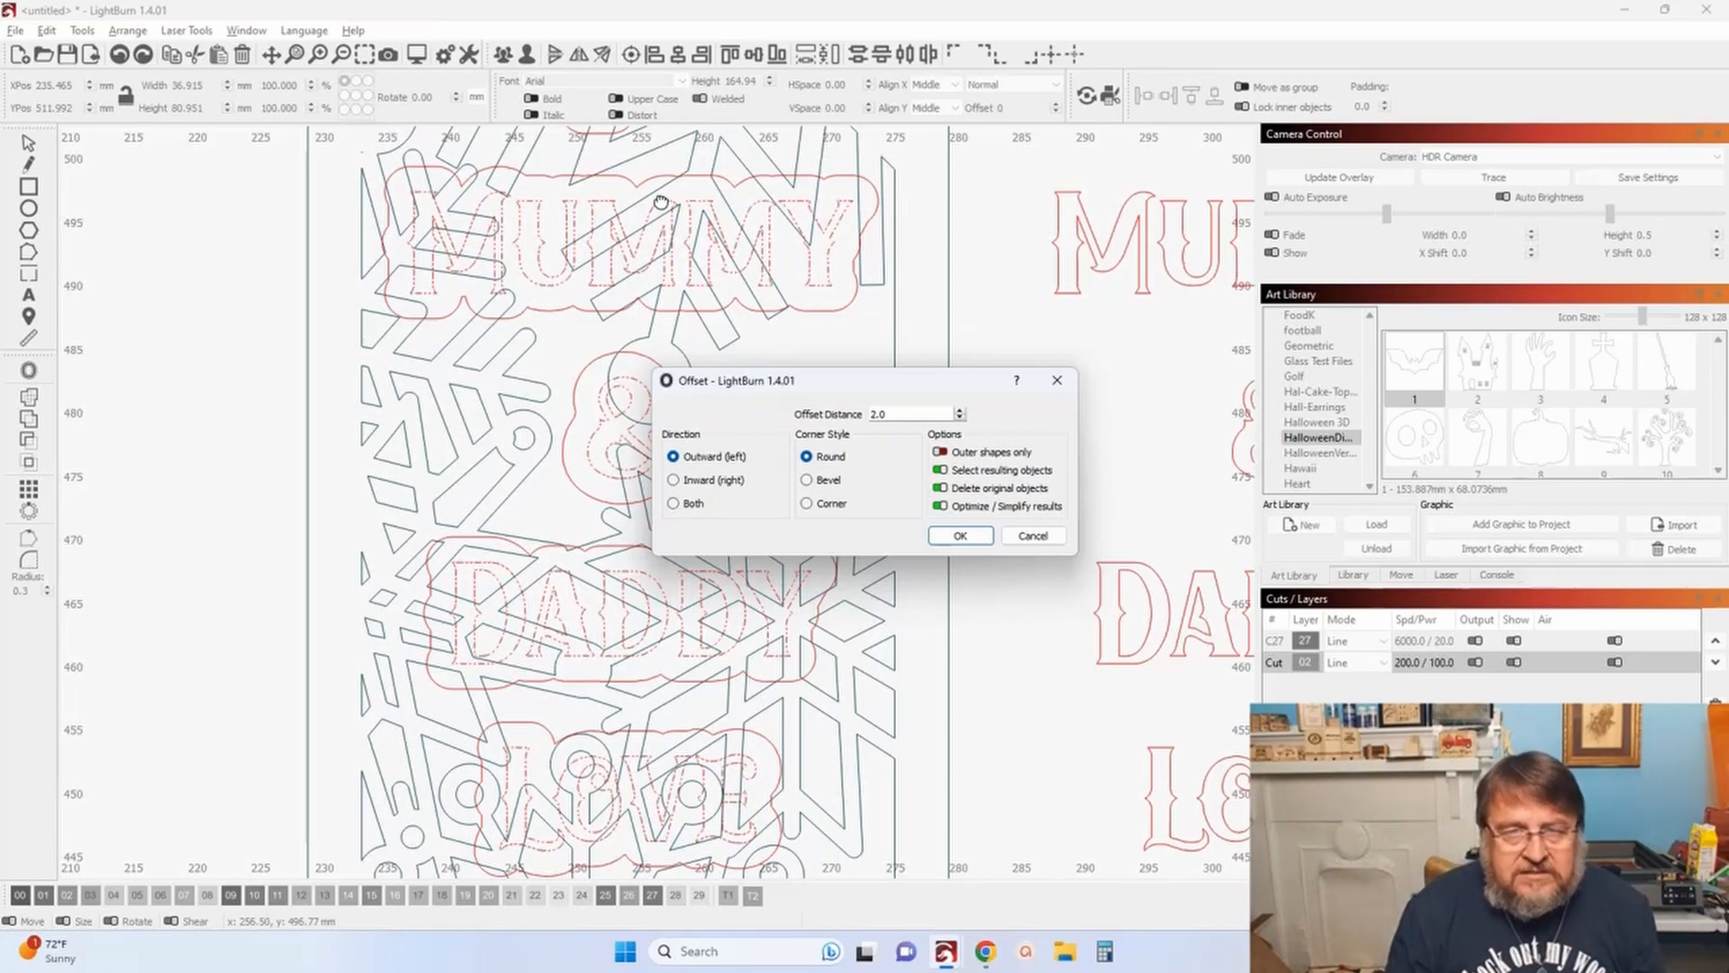
Step: Set the offset distance to 1.5 mm and apply the offset, replacing the overlaid lettering with its outline
{"action": "left_click", "coordinate": [905, 411]}
{"action": "left_click_drag", "start_coordinate": [904, 411], "coordinate": [816, 407]}
{"action": "type", "text": "1.5"}
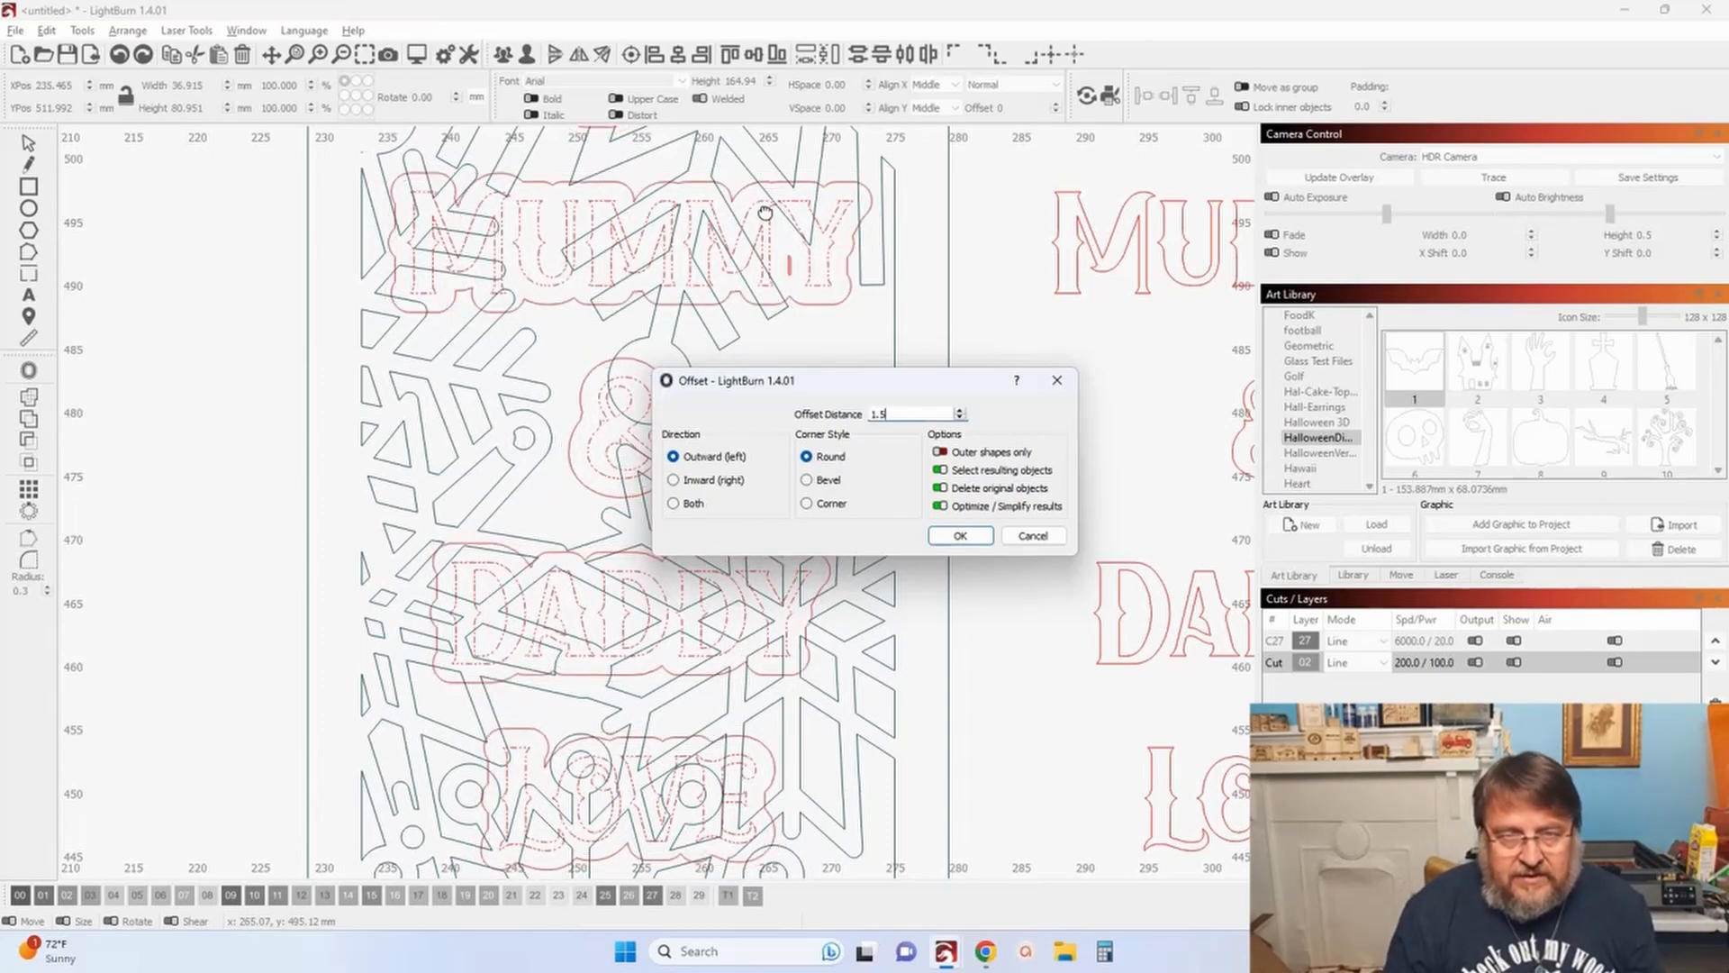
{"action": "scroll", "coordinate": [765, 212], "scroll_direction": "up", "scroll_amount": 4}
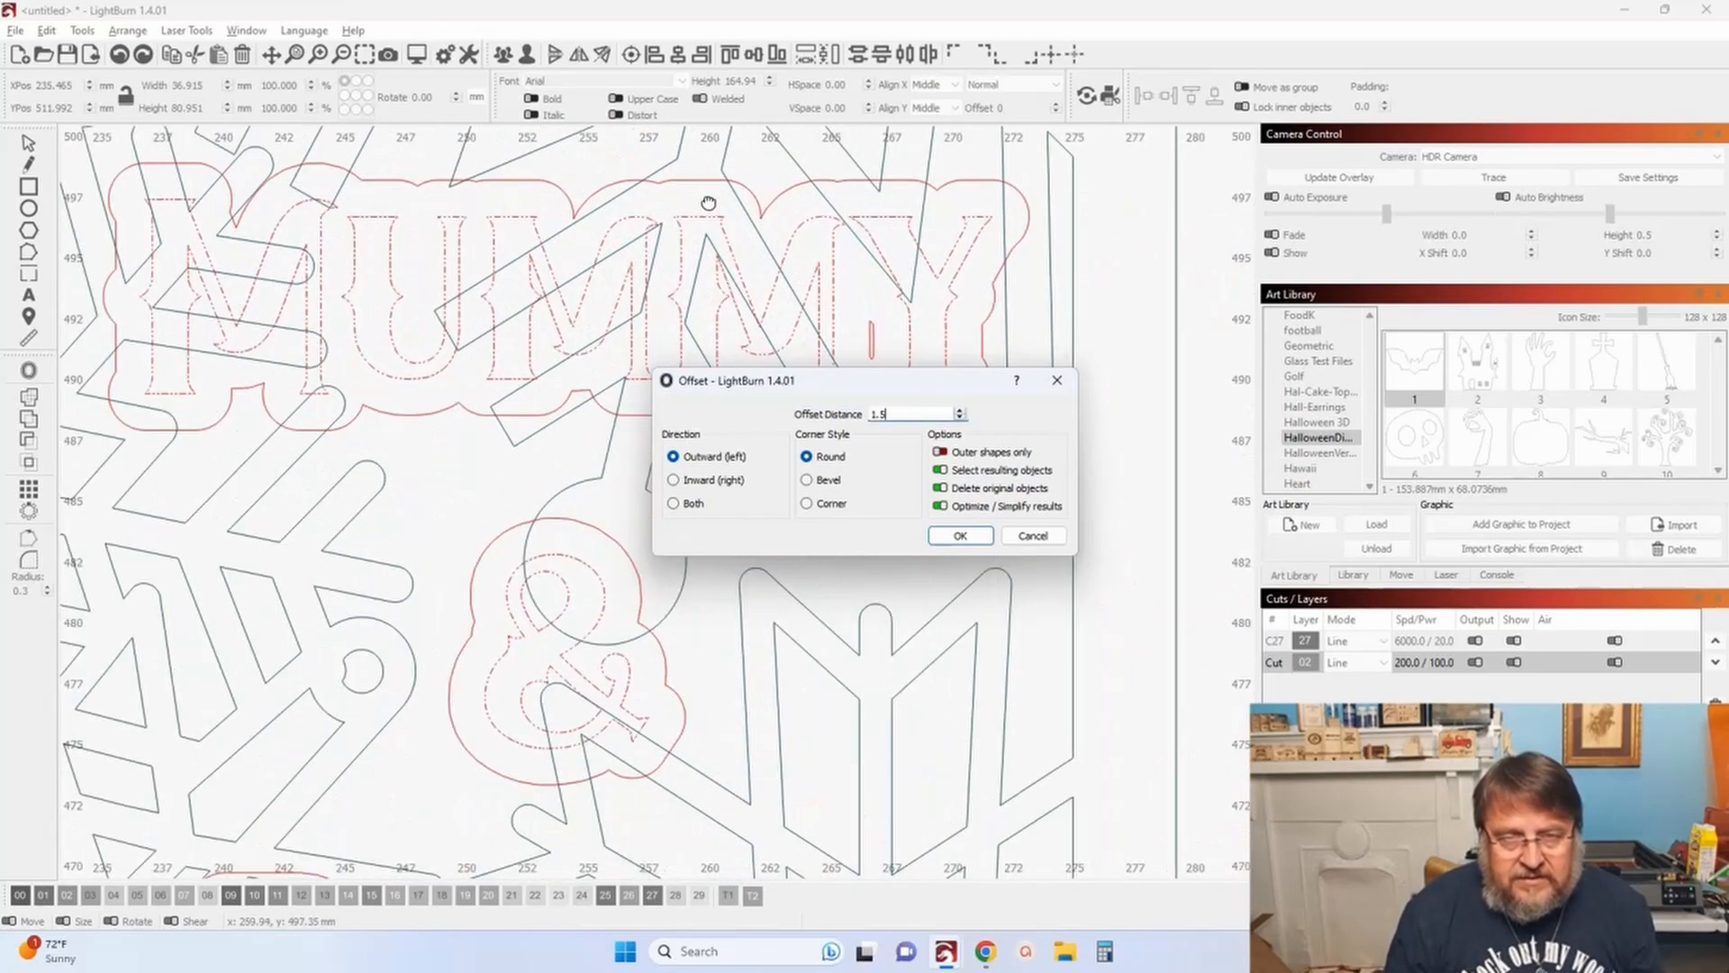
{"action": "scroll", "coordinate": [709, 203], "scroll_direction": "down", "scroll_amount": 2}
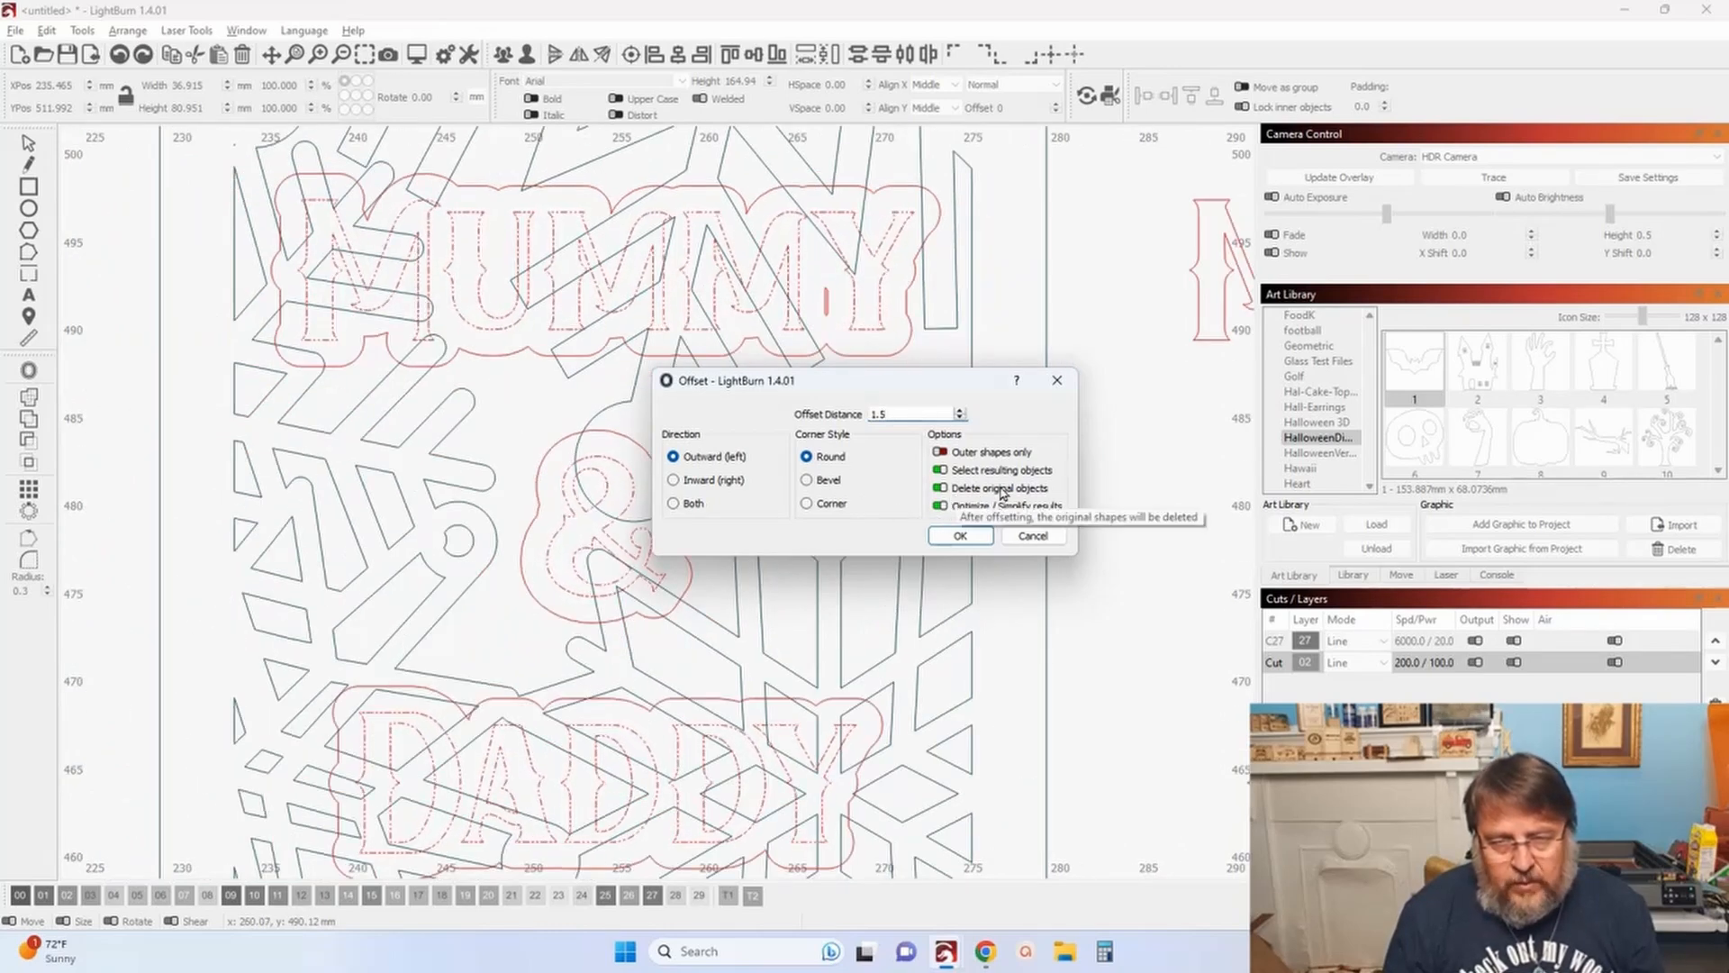
{"action": "left_click", "coordinate": [961, 537]}
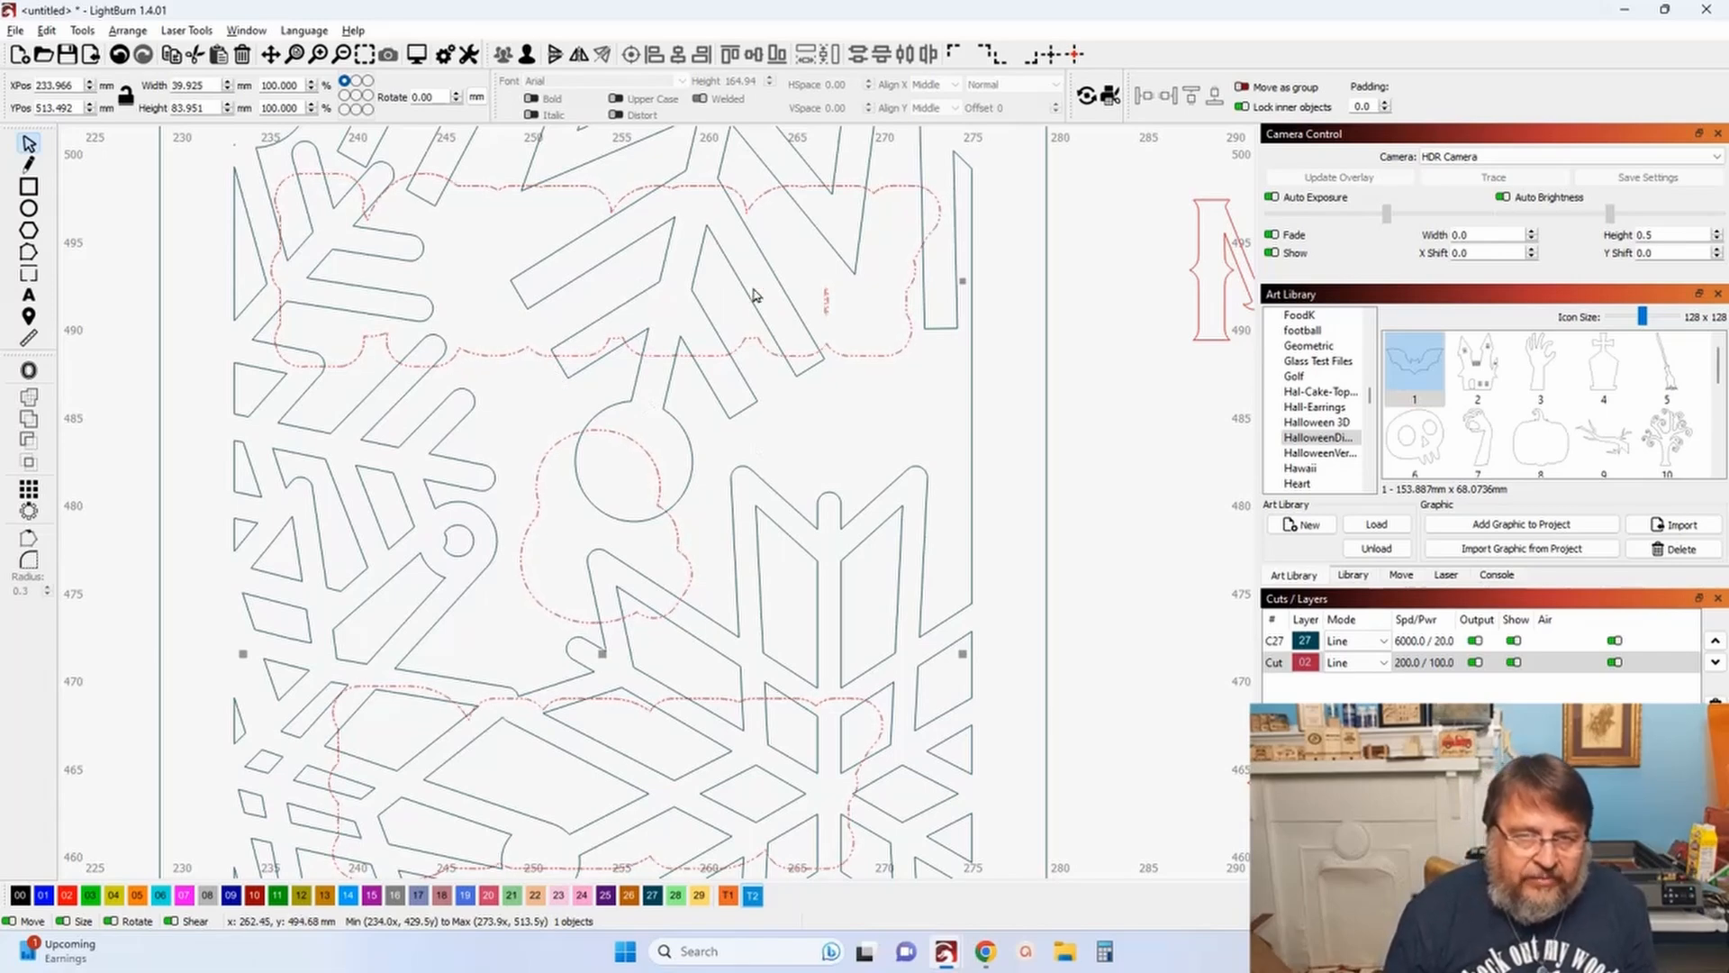
Step: Merge the offset lettering outline with the snowflake panel using a Boolean Union
{"action": "scroll", "coordinate": [644, 331], "scroll_direction": "down", "scroll_amount": 2}
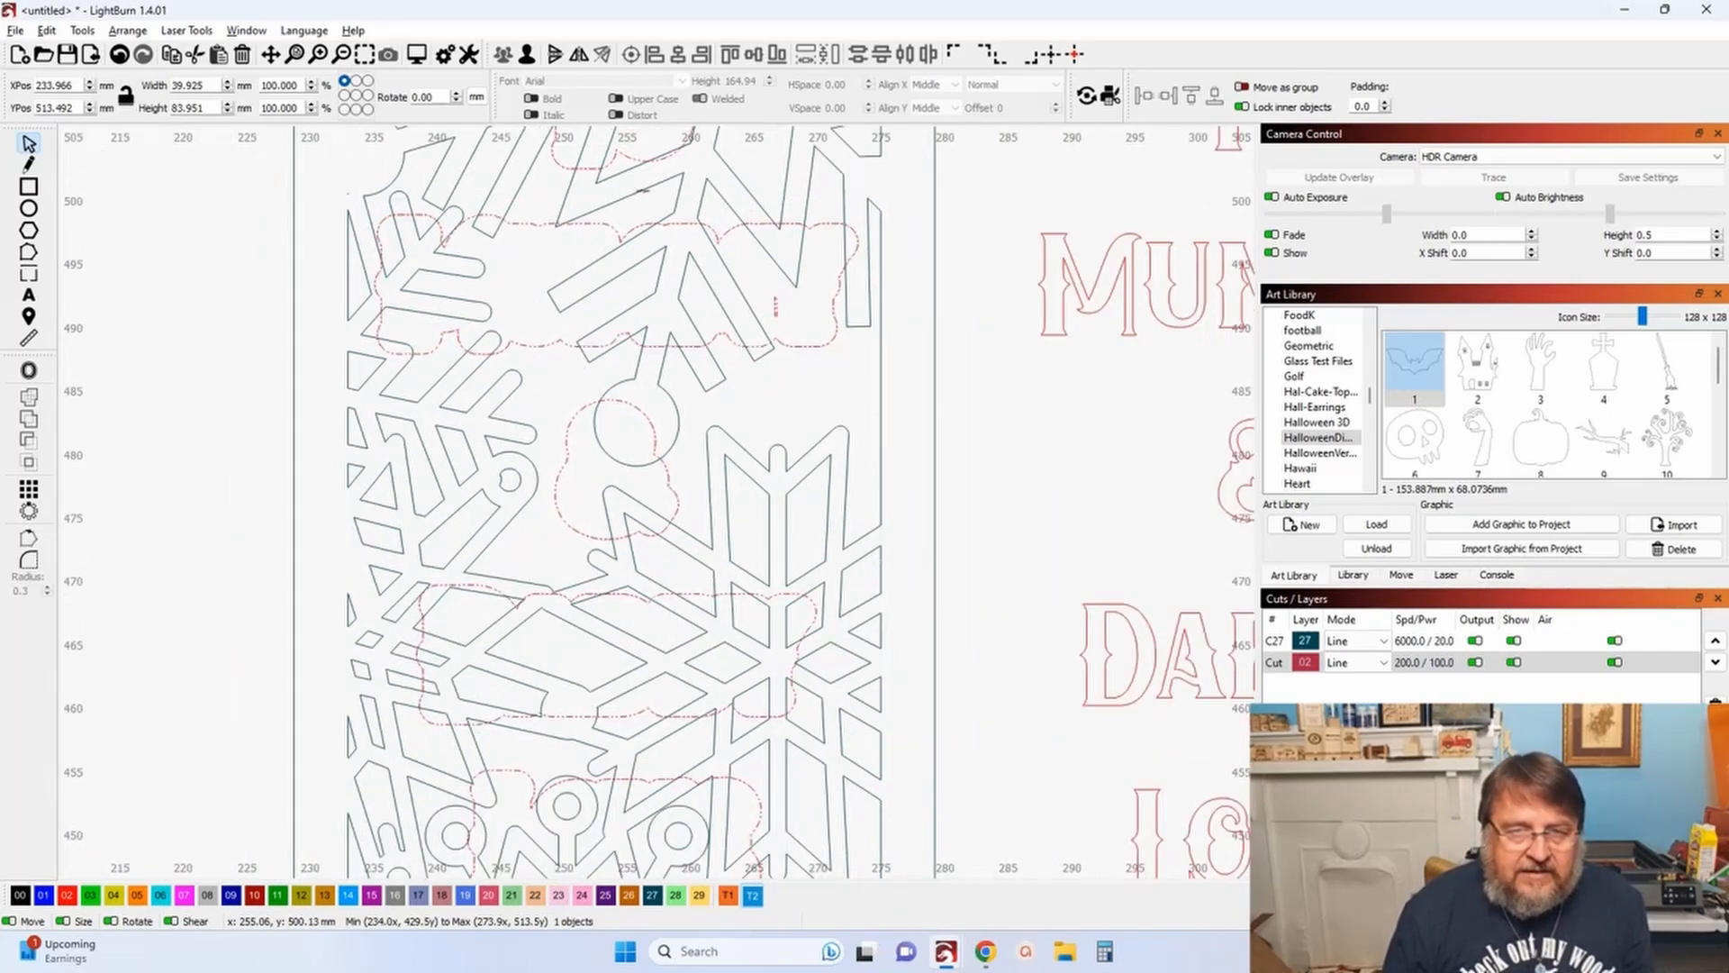
{"action": "left_click", "coordinate": [643, 199], "text": "shift"}
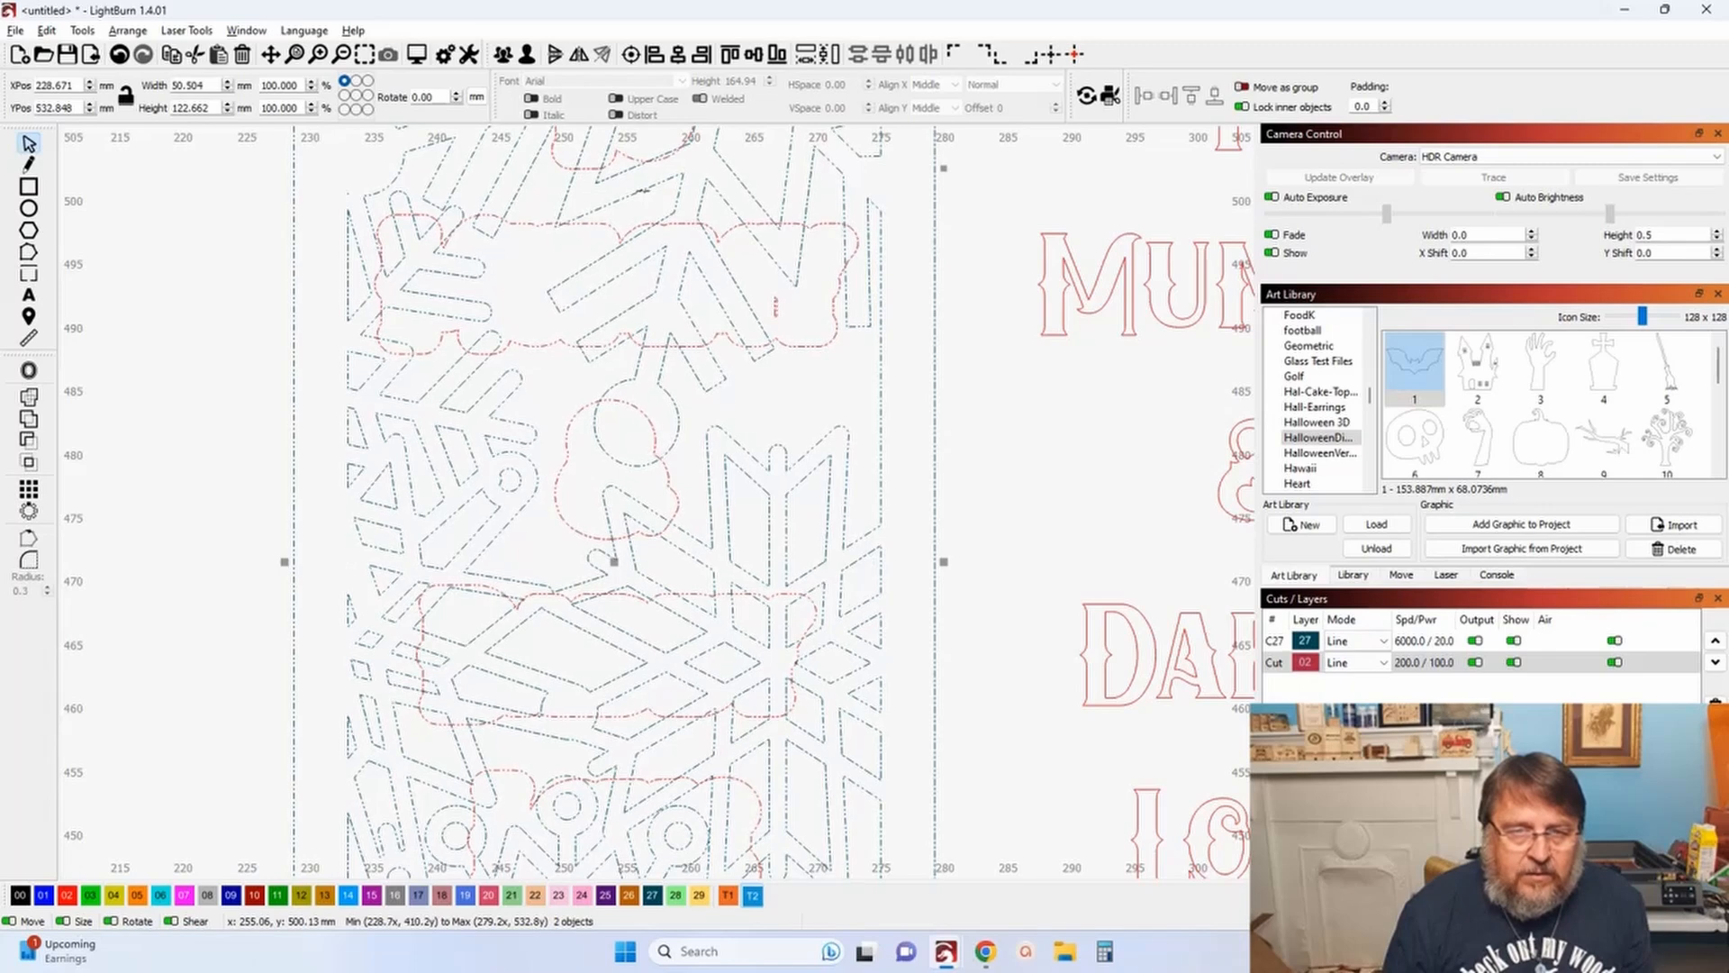
{"action": "left_click", "coordinate": [29, 421]}
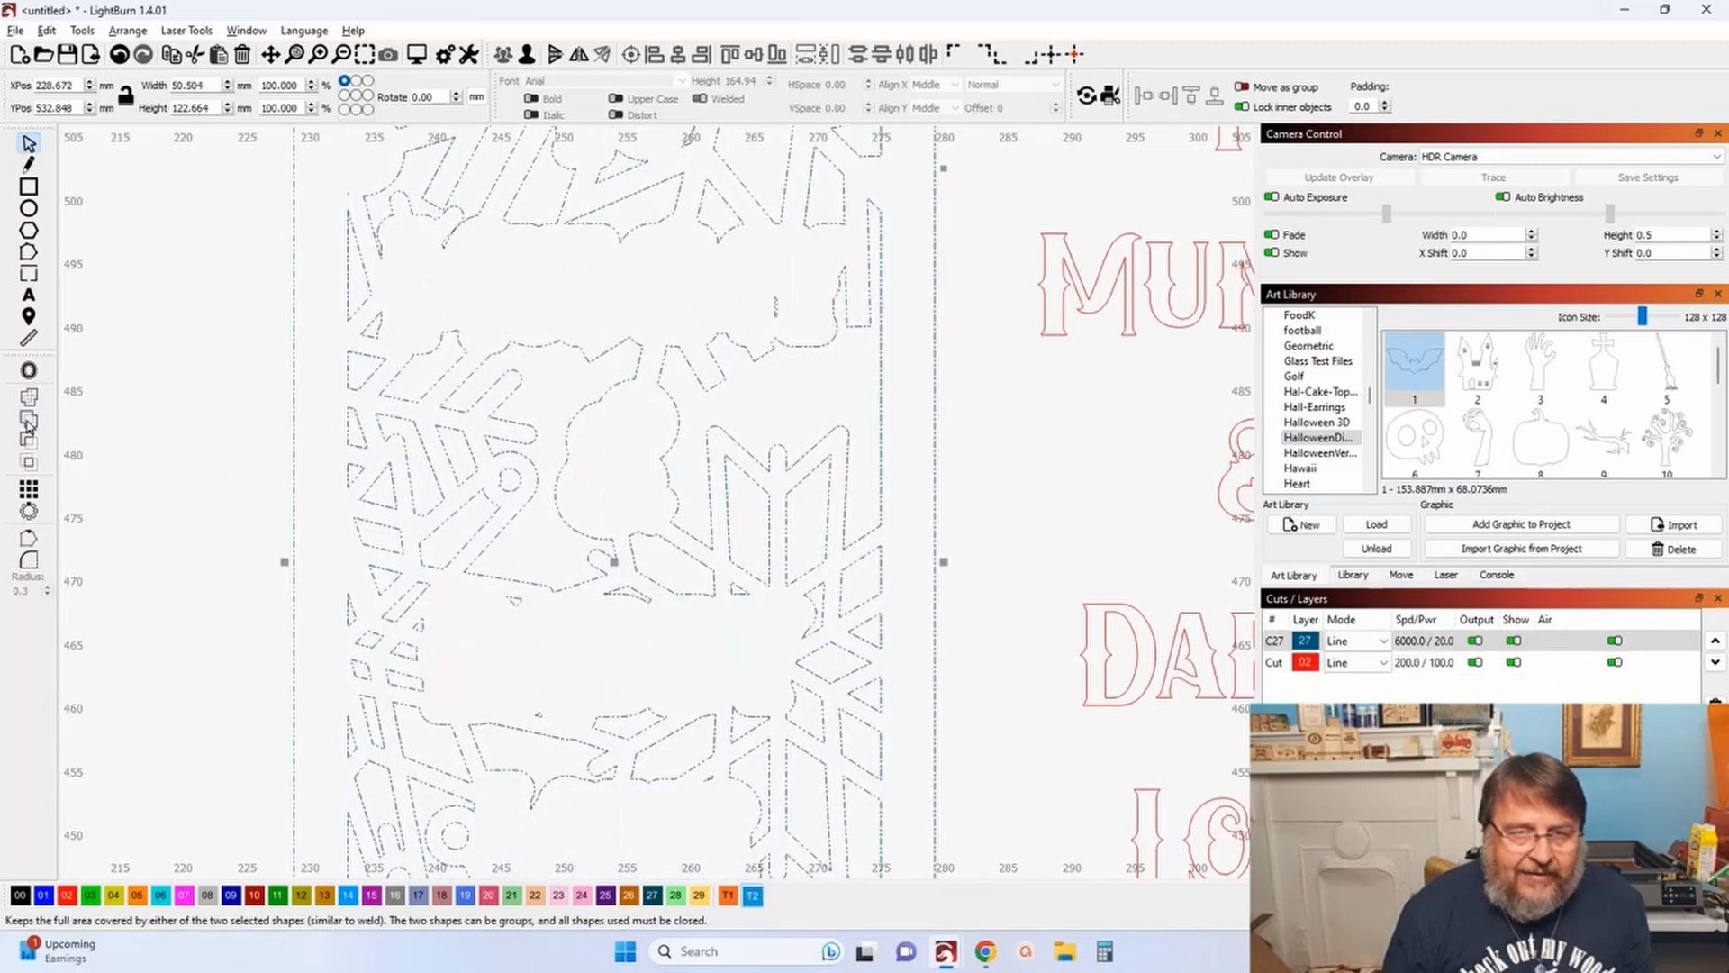
{"action": "left_click", "coordinate": [180, 491]}
Step: Examine the merged snowflake panel for tiny leftover cutouts around the solid word areas
{"action": "scroll", "coordinate": [180, 491], "scroll_direction": "down", "scroll_amount": 3}
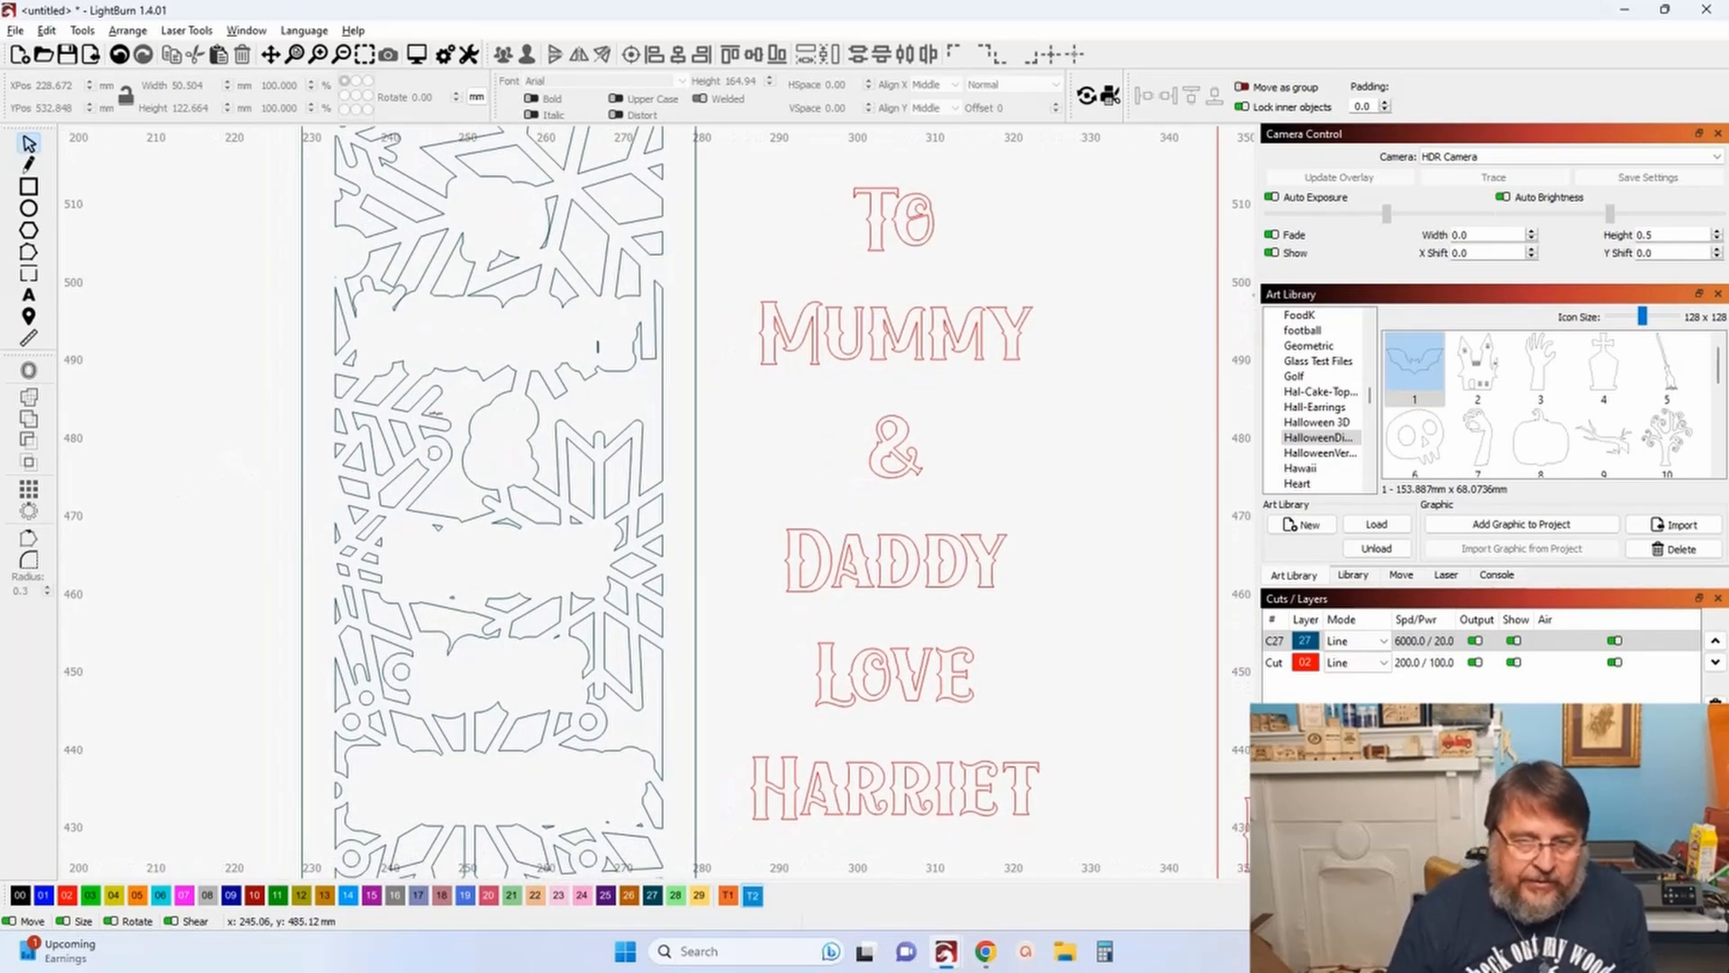
{"action": "scroll", "coordinate": [427, 563], "scroll_direction": "up", "scroll_amount": 3}
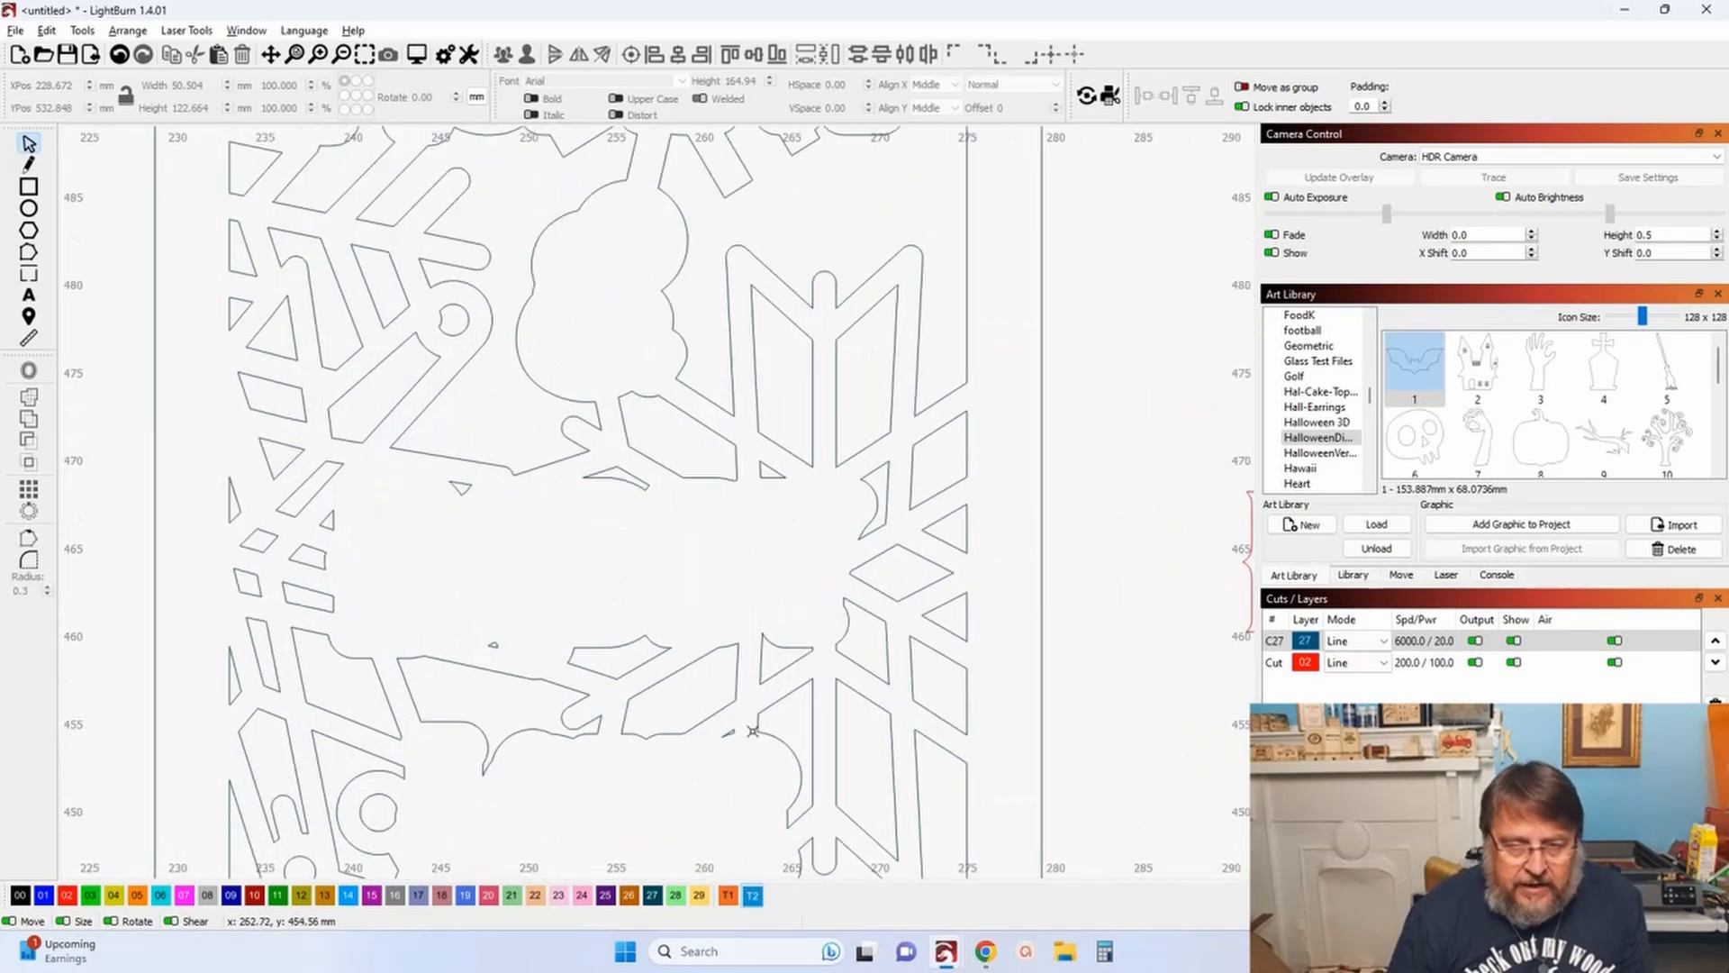
{"action": "scroll", "coordinate": [621, 671], "scroll_direction": "down", "scroll_amount": 2}
{"action": "scroll", "coordinate": [618, 694], "scroll_direction": "down", "scroll_amount": 3}
{"action": "scroll", "coordinate": [770, 779], "scroll_direction": "up", "scroll_amount": 4}
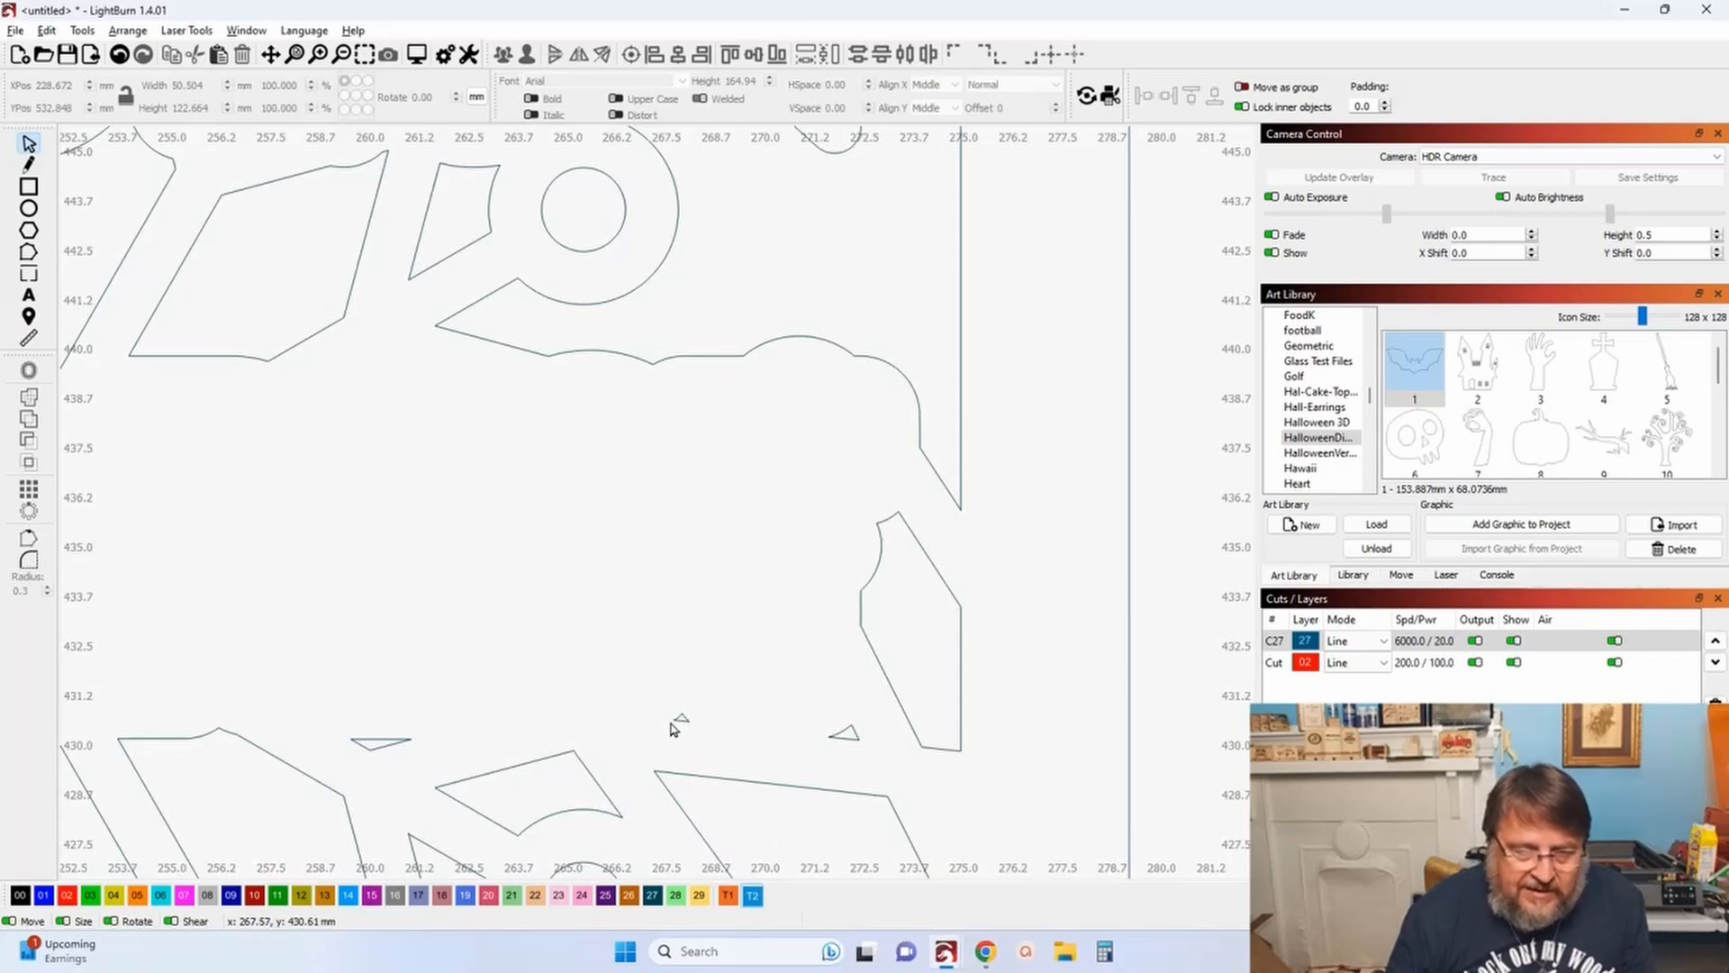
{"action": "scroll", "coordinate": [672, 728], "scroll_direction": "down", "scroll_amount": 2}
{"action": "scroll", "coordinate": [610, 702], "scroll_direction": "down", "scroll_amount": 2}
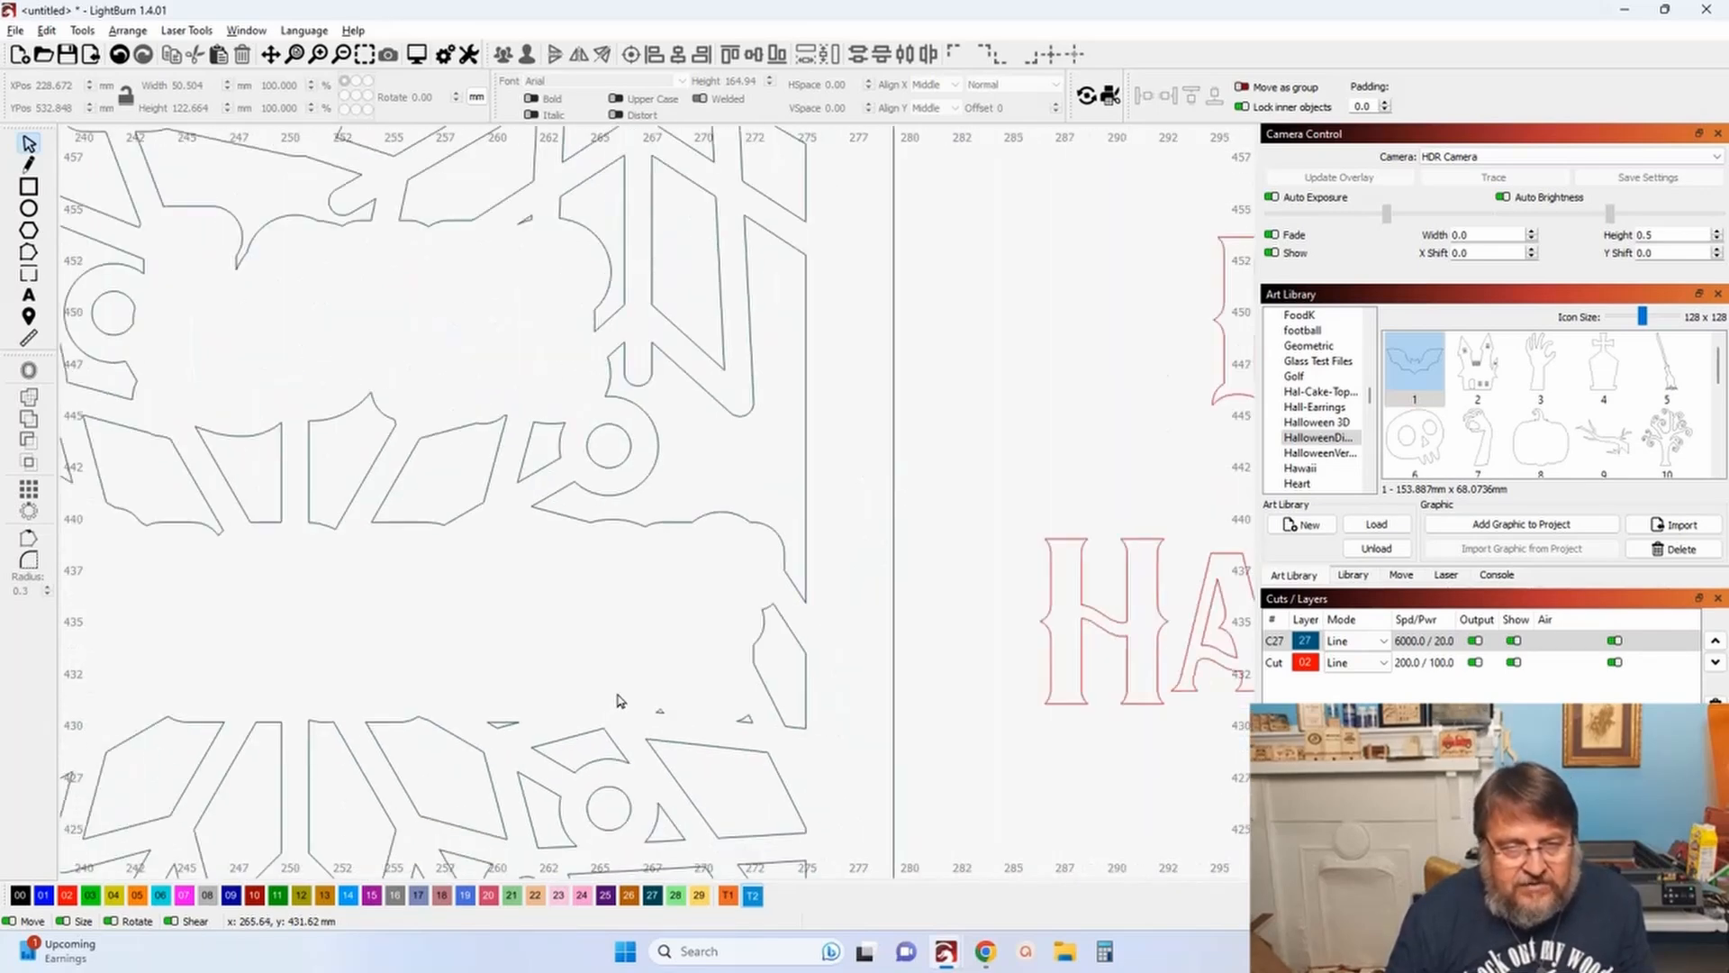
{"action": "scroll", "coordinate": [618, 700], "scroll_direction": "down", "scroll_amount": 2}
{"action": "scroll", "coordinate": [618, 702], "scroll_direction": "down", "scroll_amount": 2}
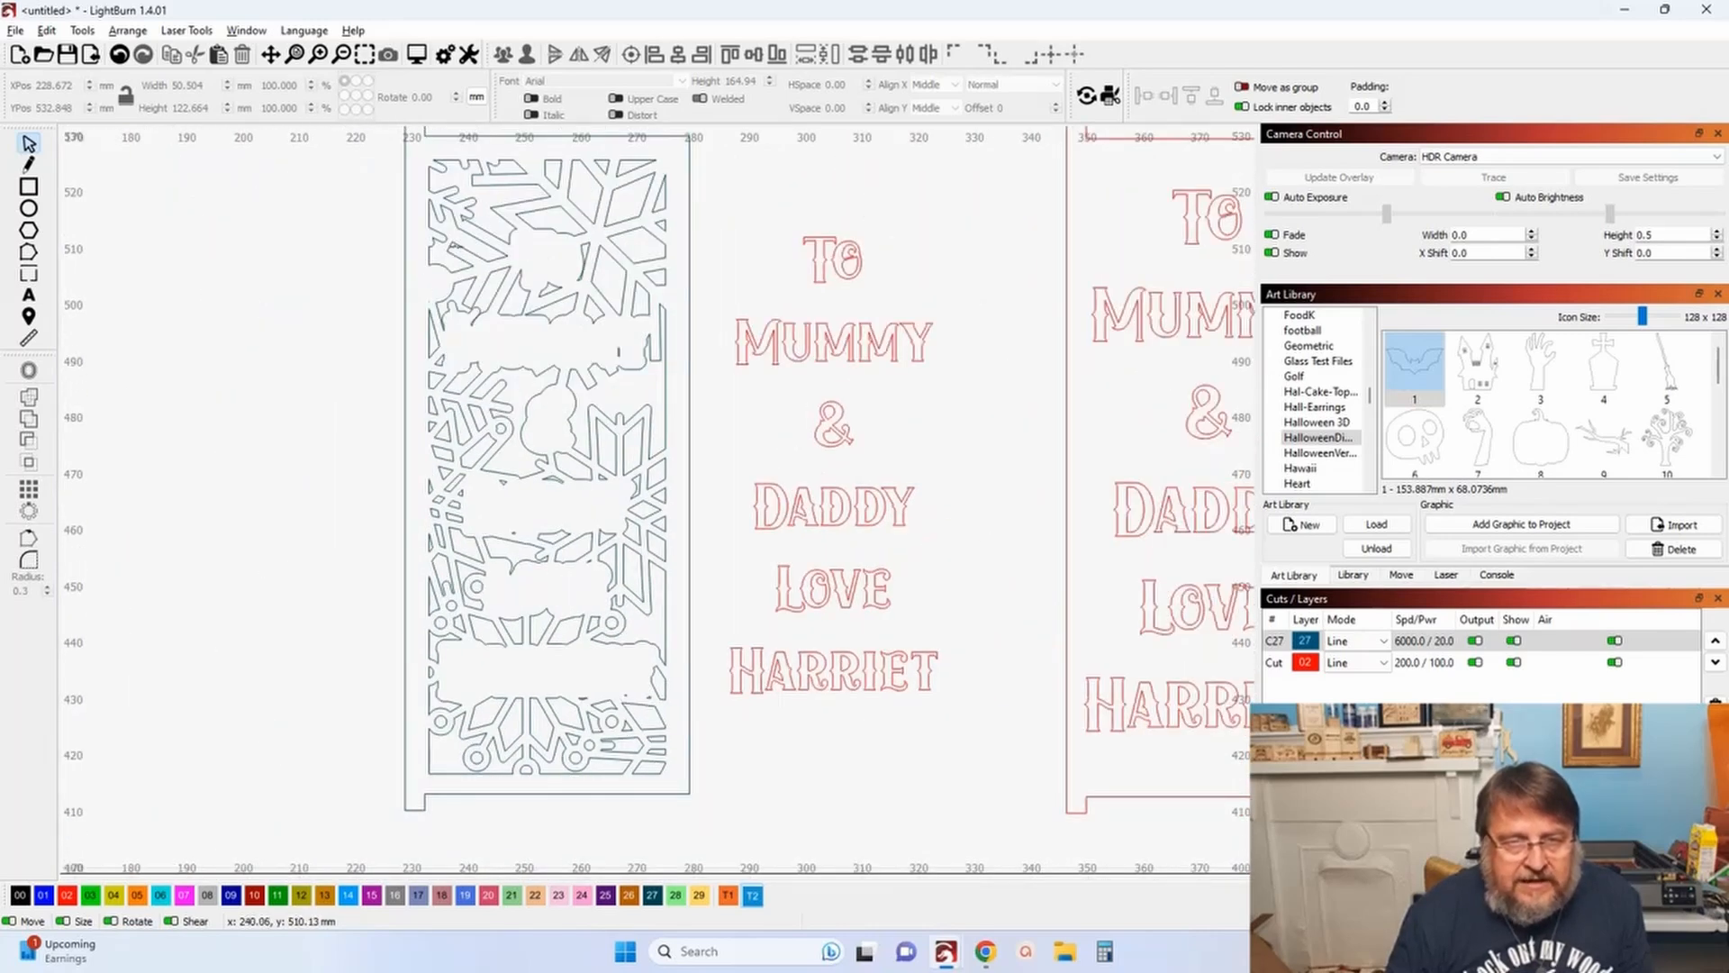
Step: Ungroup the merged snowflake panel into separate shapes
{"action": "left_click", "coordinate": [454, 245]}
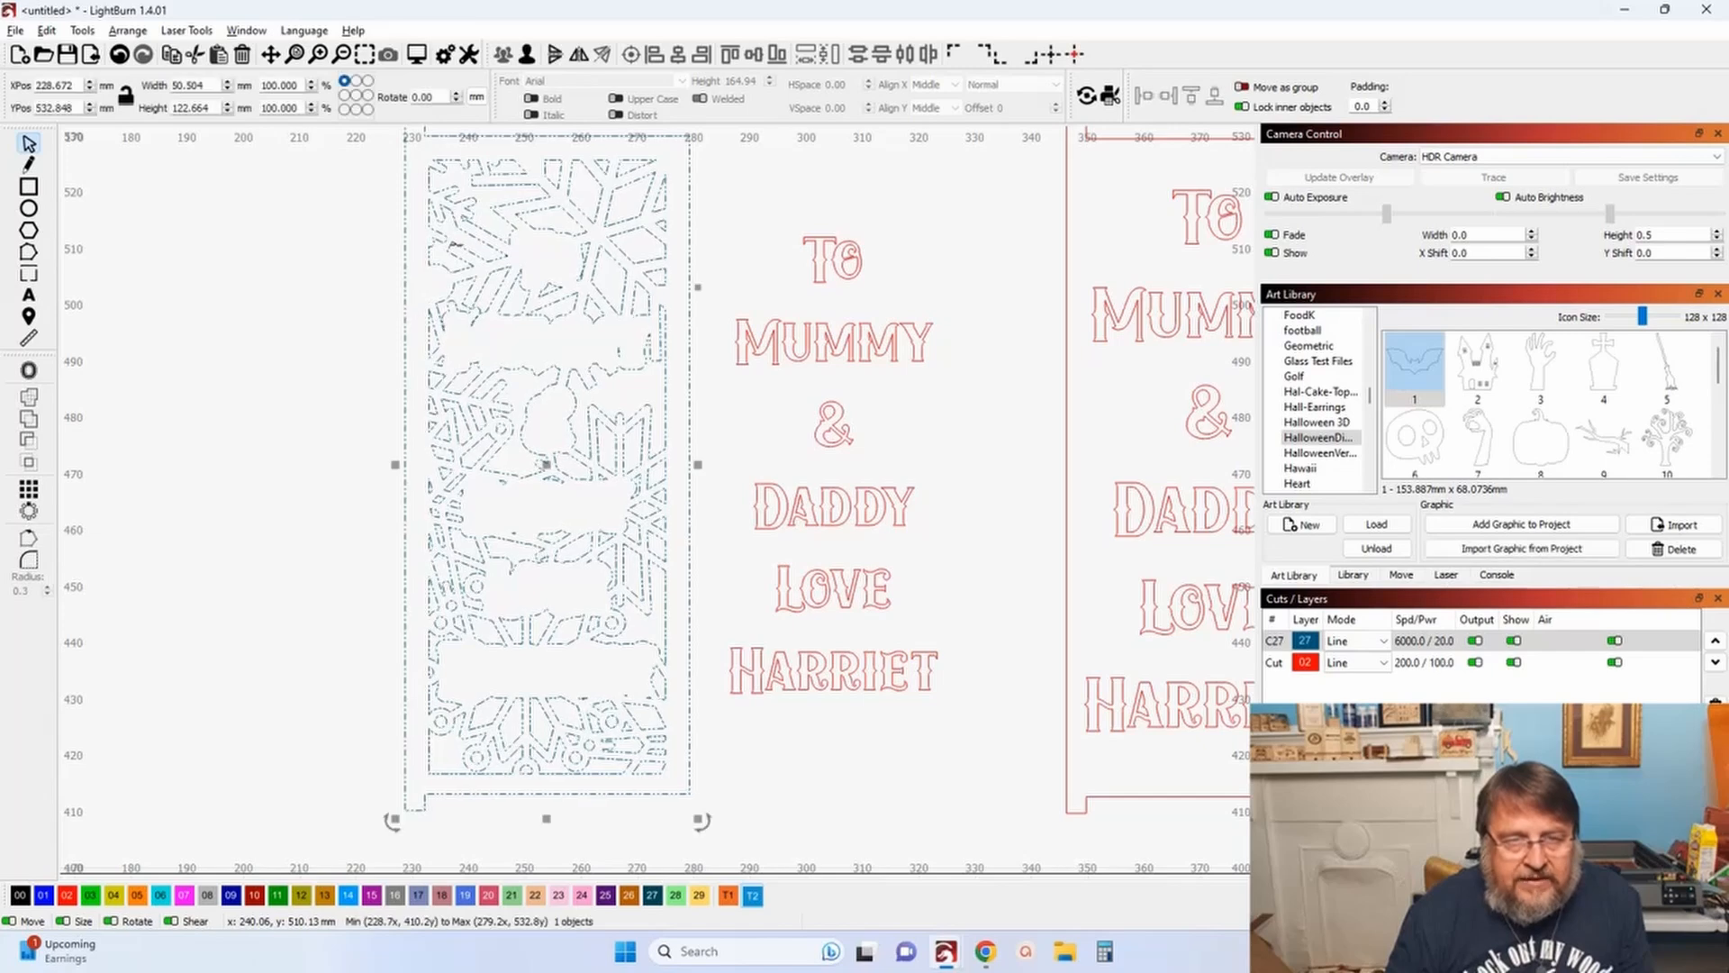
{"action": "scroll", "coordinate": [455, 245], "scroll_direction": "down", "scroll_amount": 2}
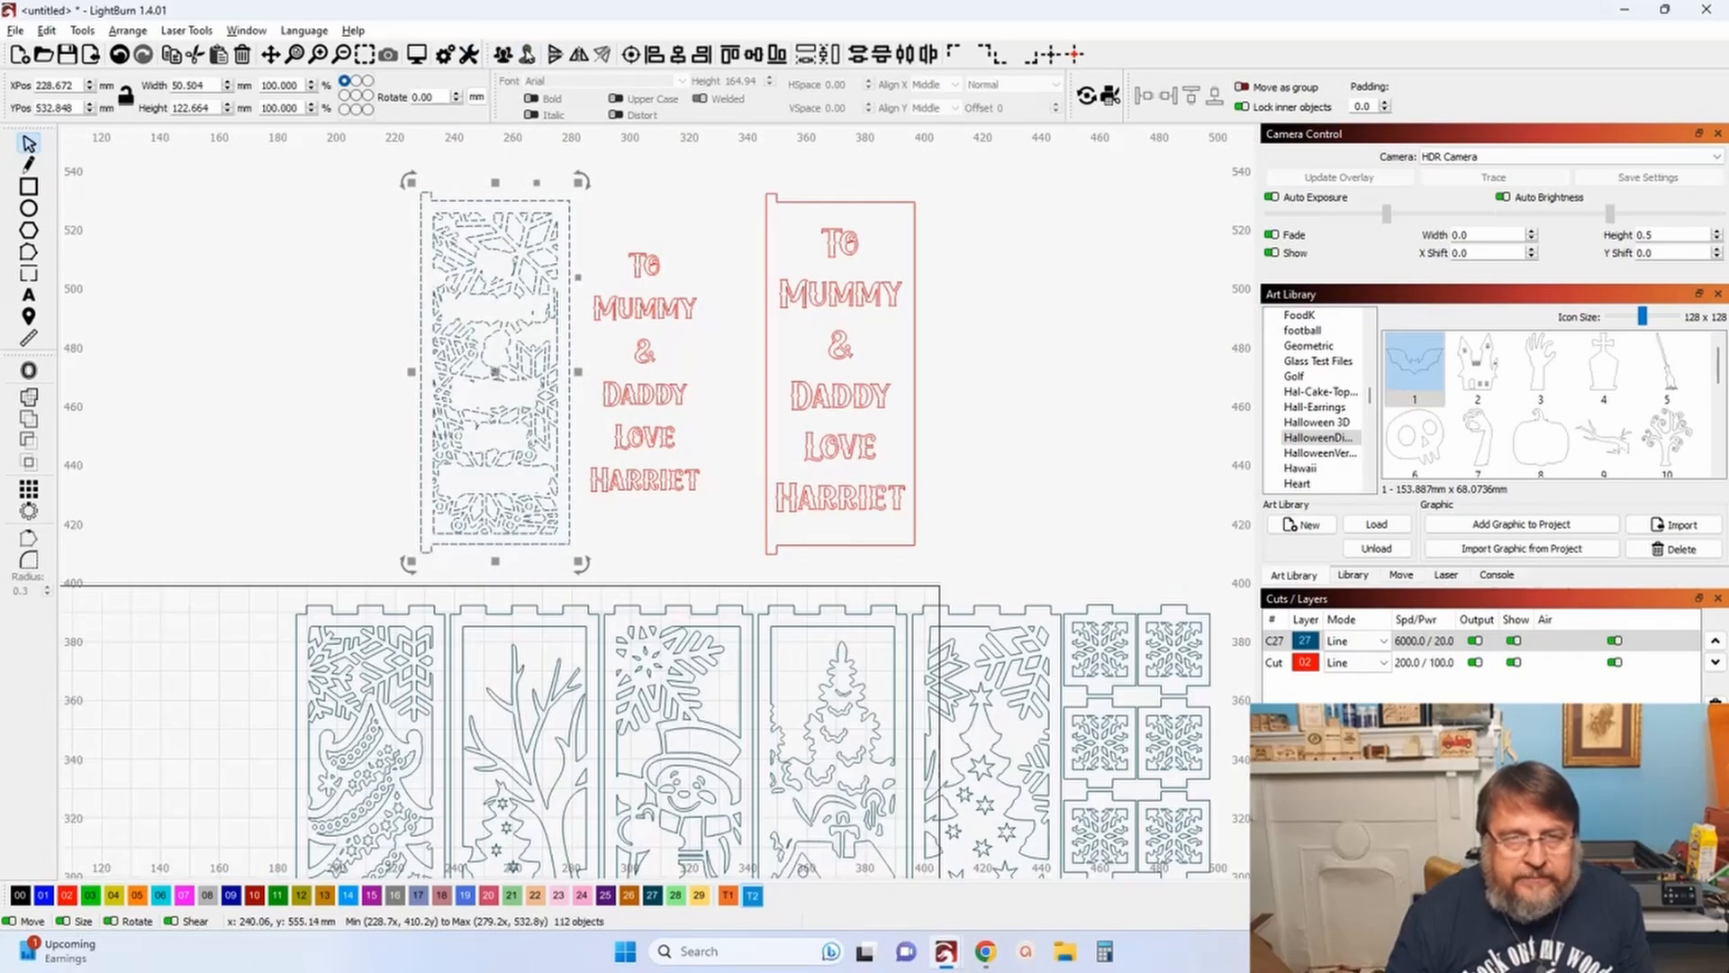
{"action": "left_click", "coordinate": [309, 191]}
Step: Using the tiny triangular cutout at the left end of the "Daddy" backing as reference, select all smaller shapes and delete them
{"action": "scroll", "coordinate": [516, 312], "scroll_direction": "up", "scroll_amount": 2}
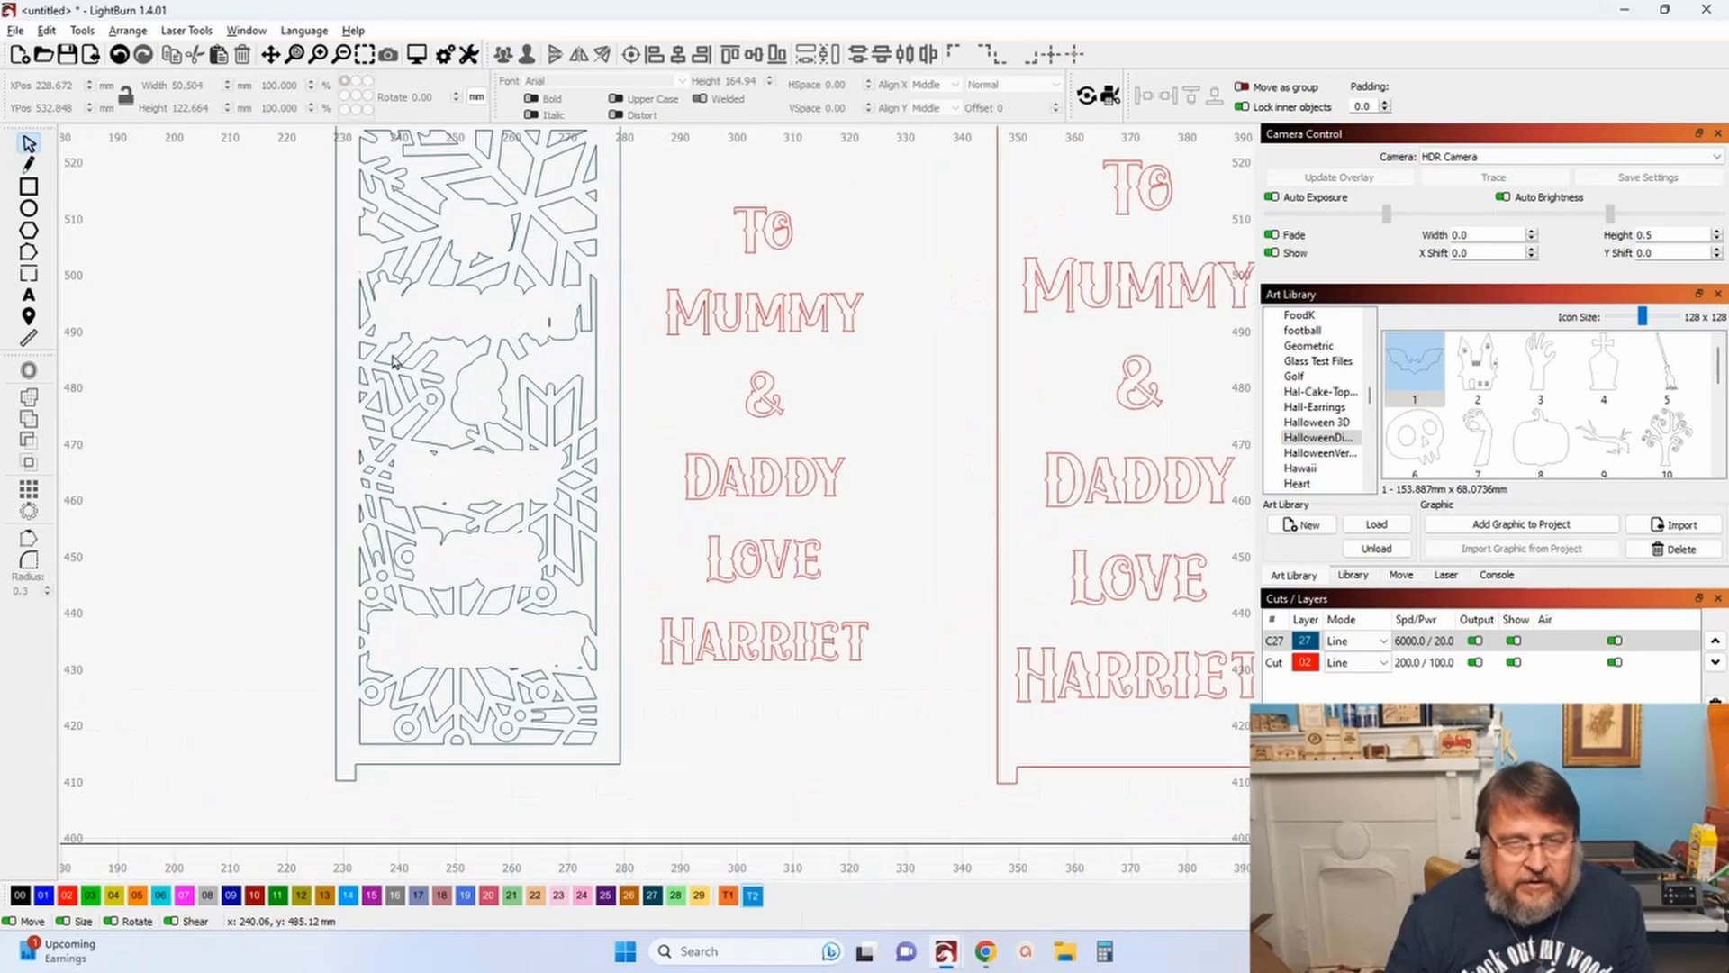
{"action": "scroll", "coordinate": [399, 385], "scroll_direction": "up", "scroll_amount": 2}
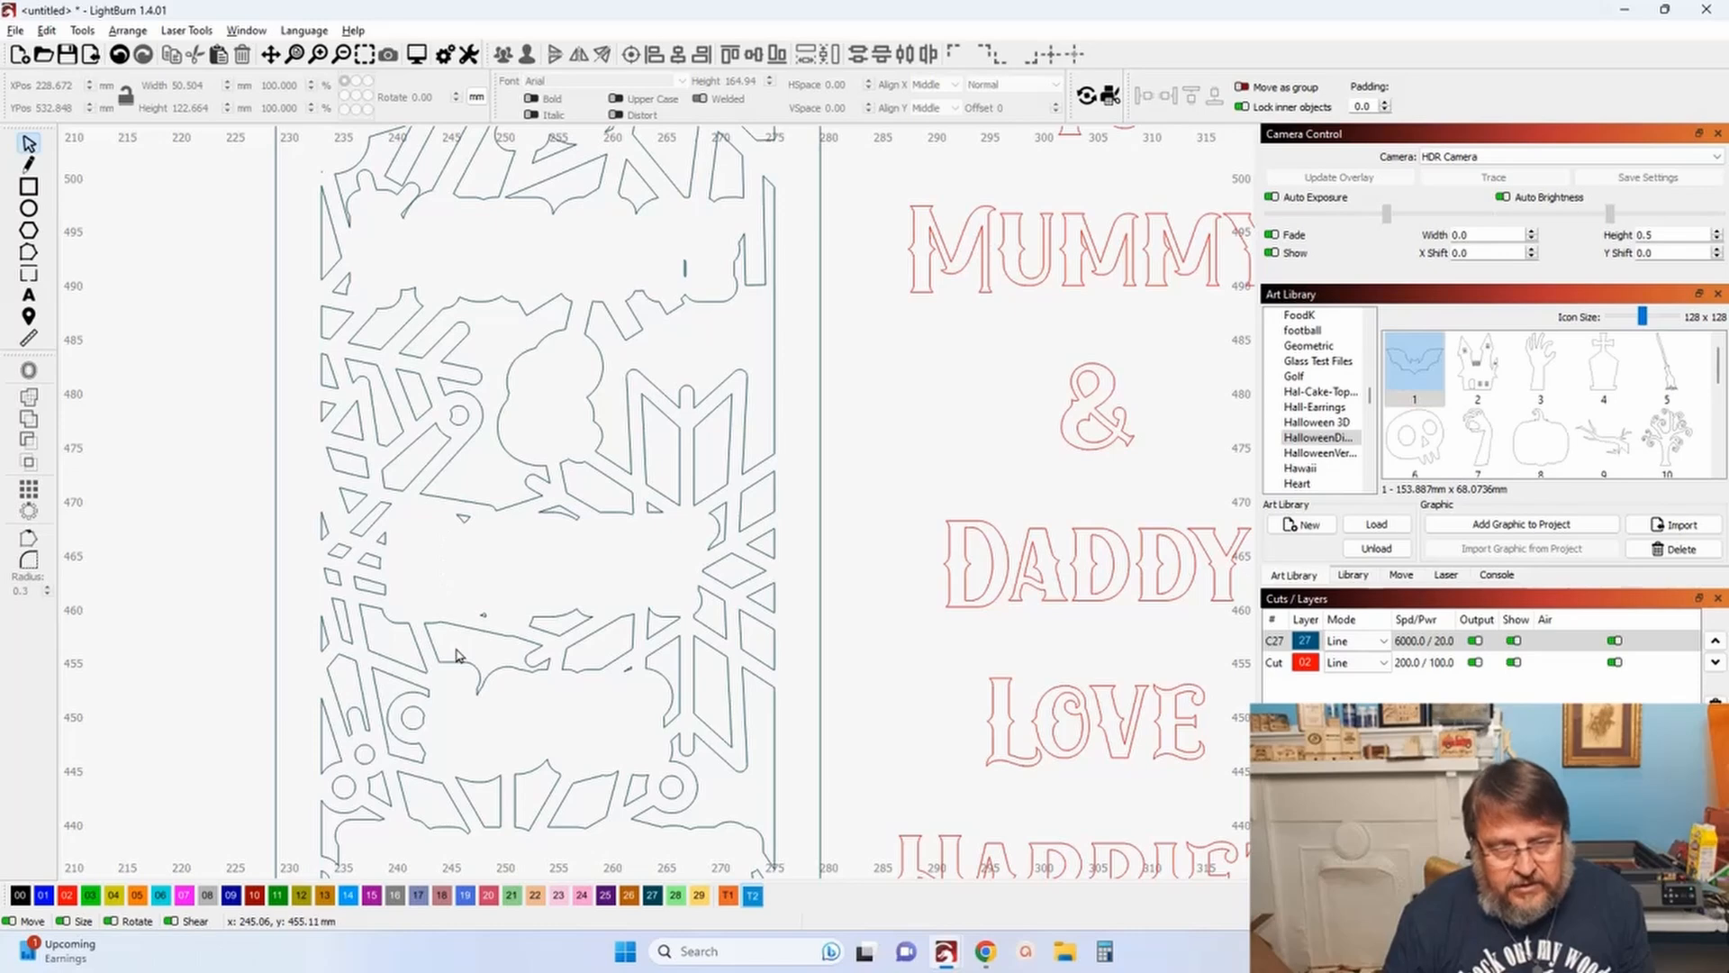
{"action": "scroll", "coordinate": [456, 655], "scroll_direction": "down", "scroll_amount": 1}
{"action": "scroll", "coordinate": [459, 677], "scroll_direction": "down", "scroll_amount": 1}
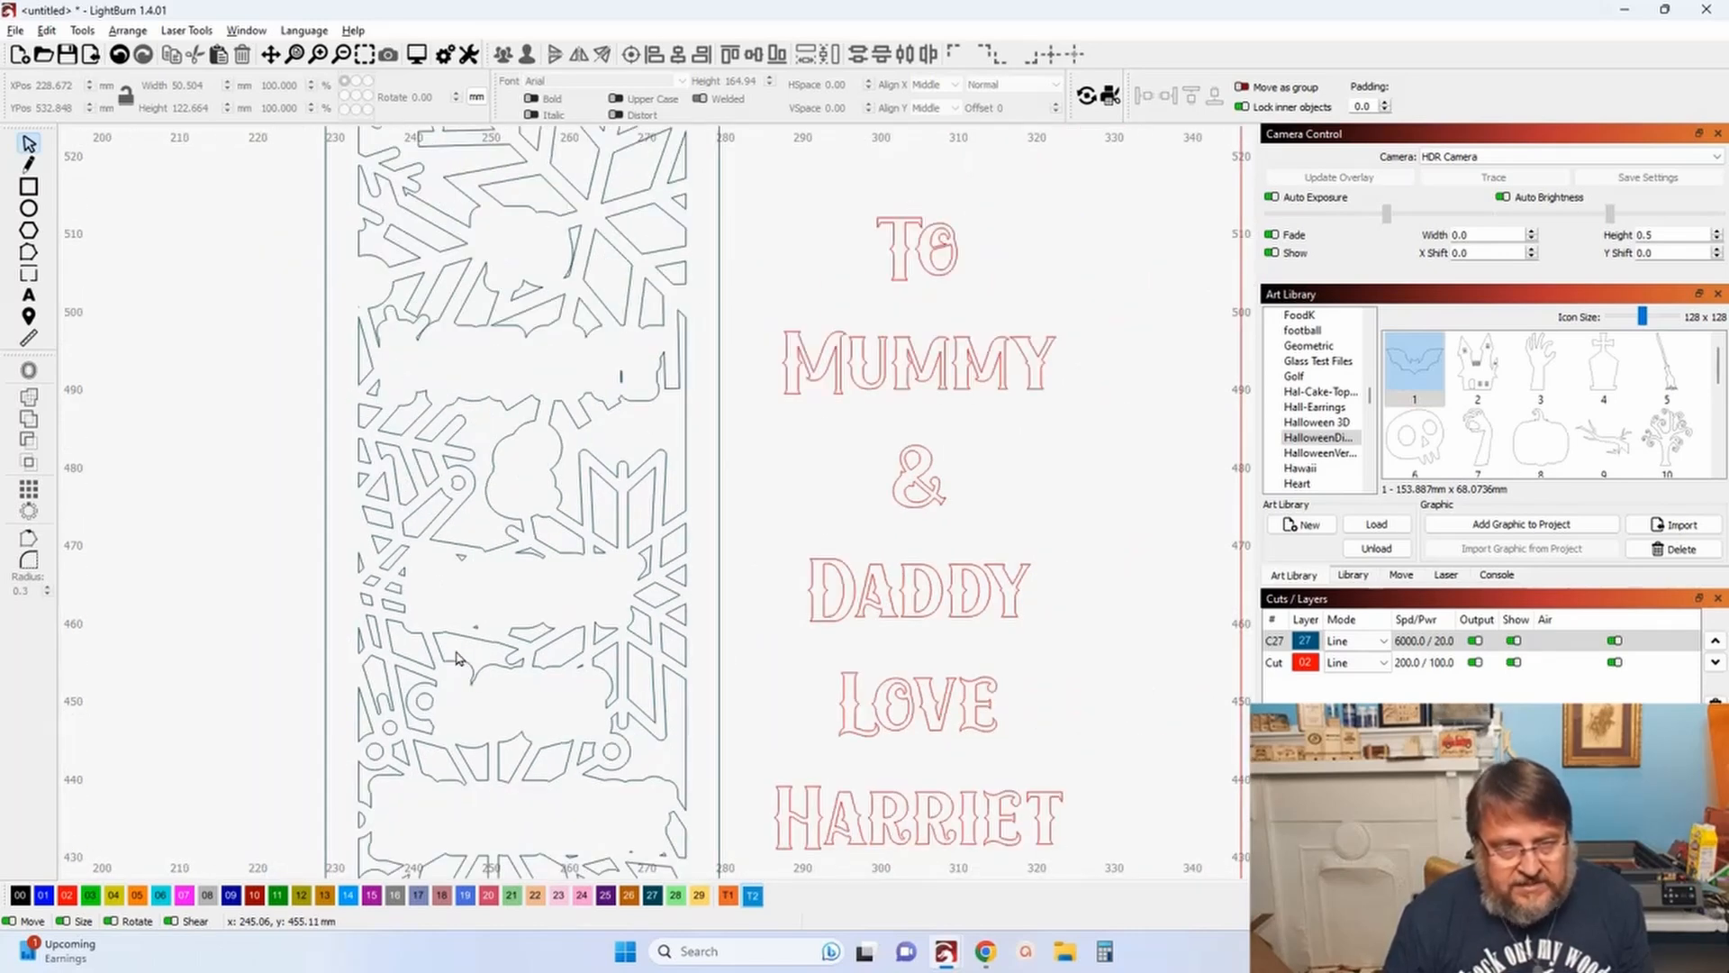
{"action": "scroll", "coordinate": [402, 588], "scroll_direction": "up", "scroll_amount": 4}
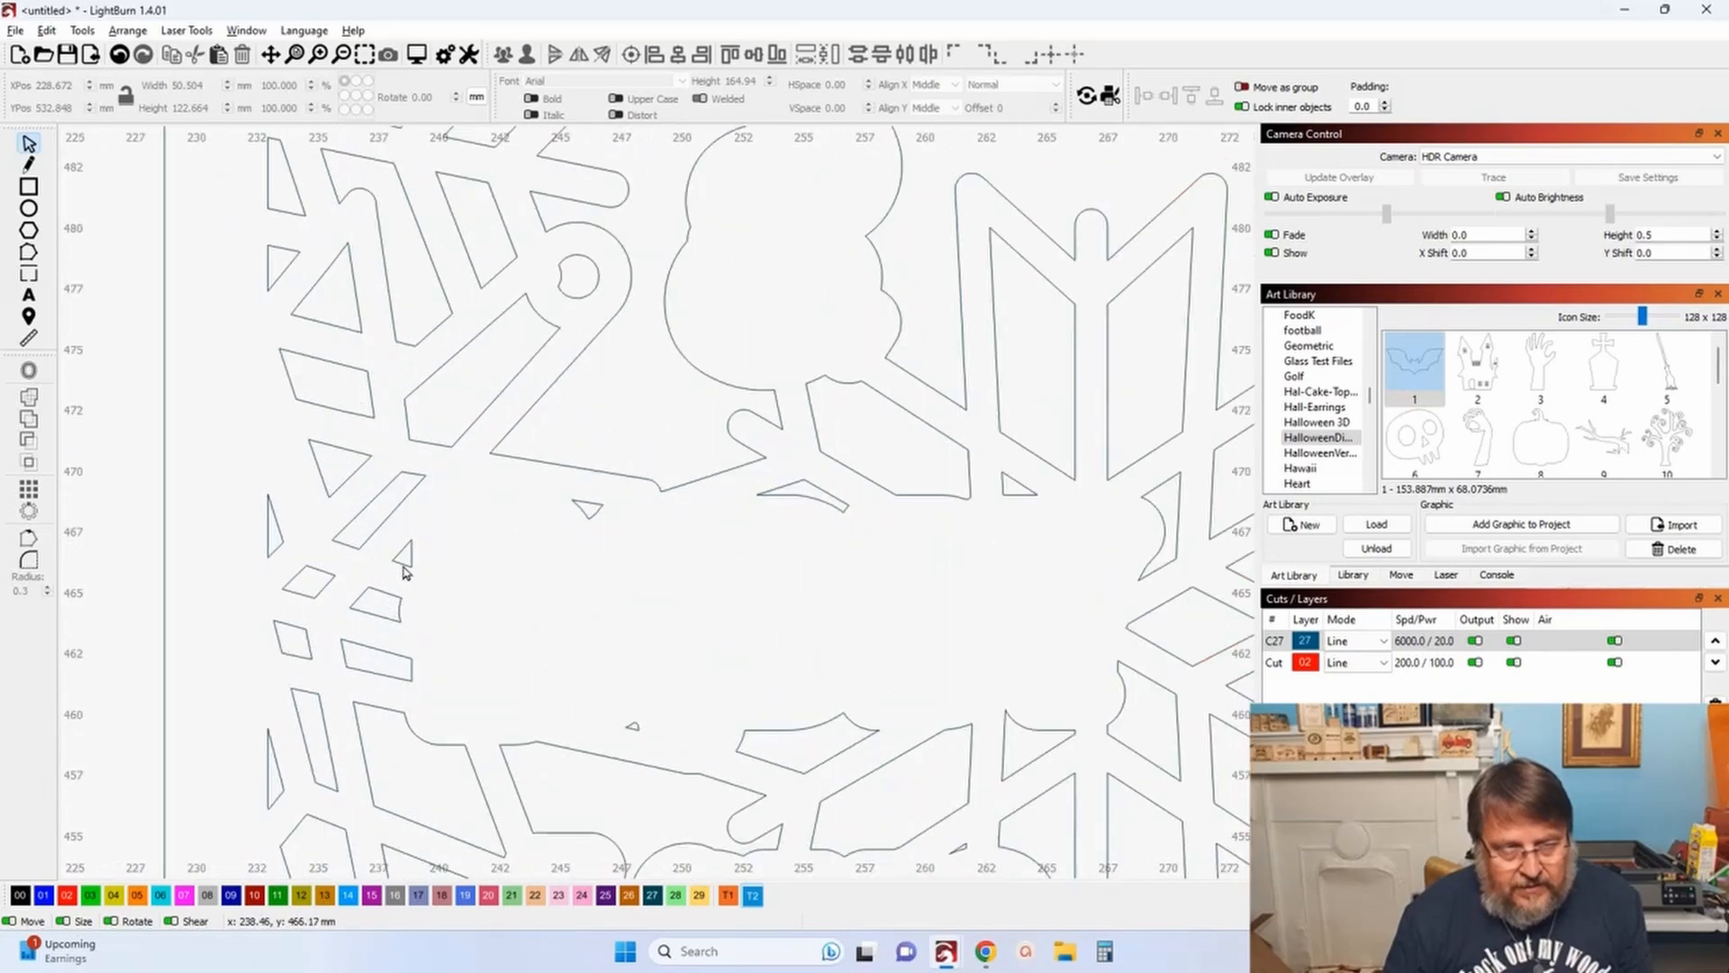
{"action": "left_click", "coordinate": [403, 572]}
{"action": "scroll", "coordinate": [403, 573], "scroll_direction": "down", "scroll_amount": 2}
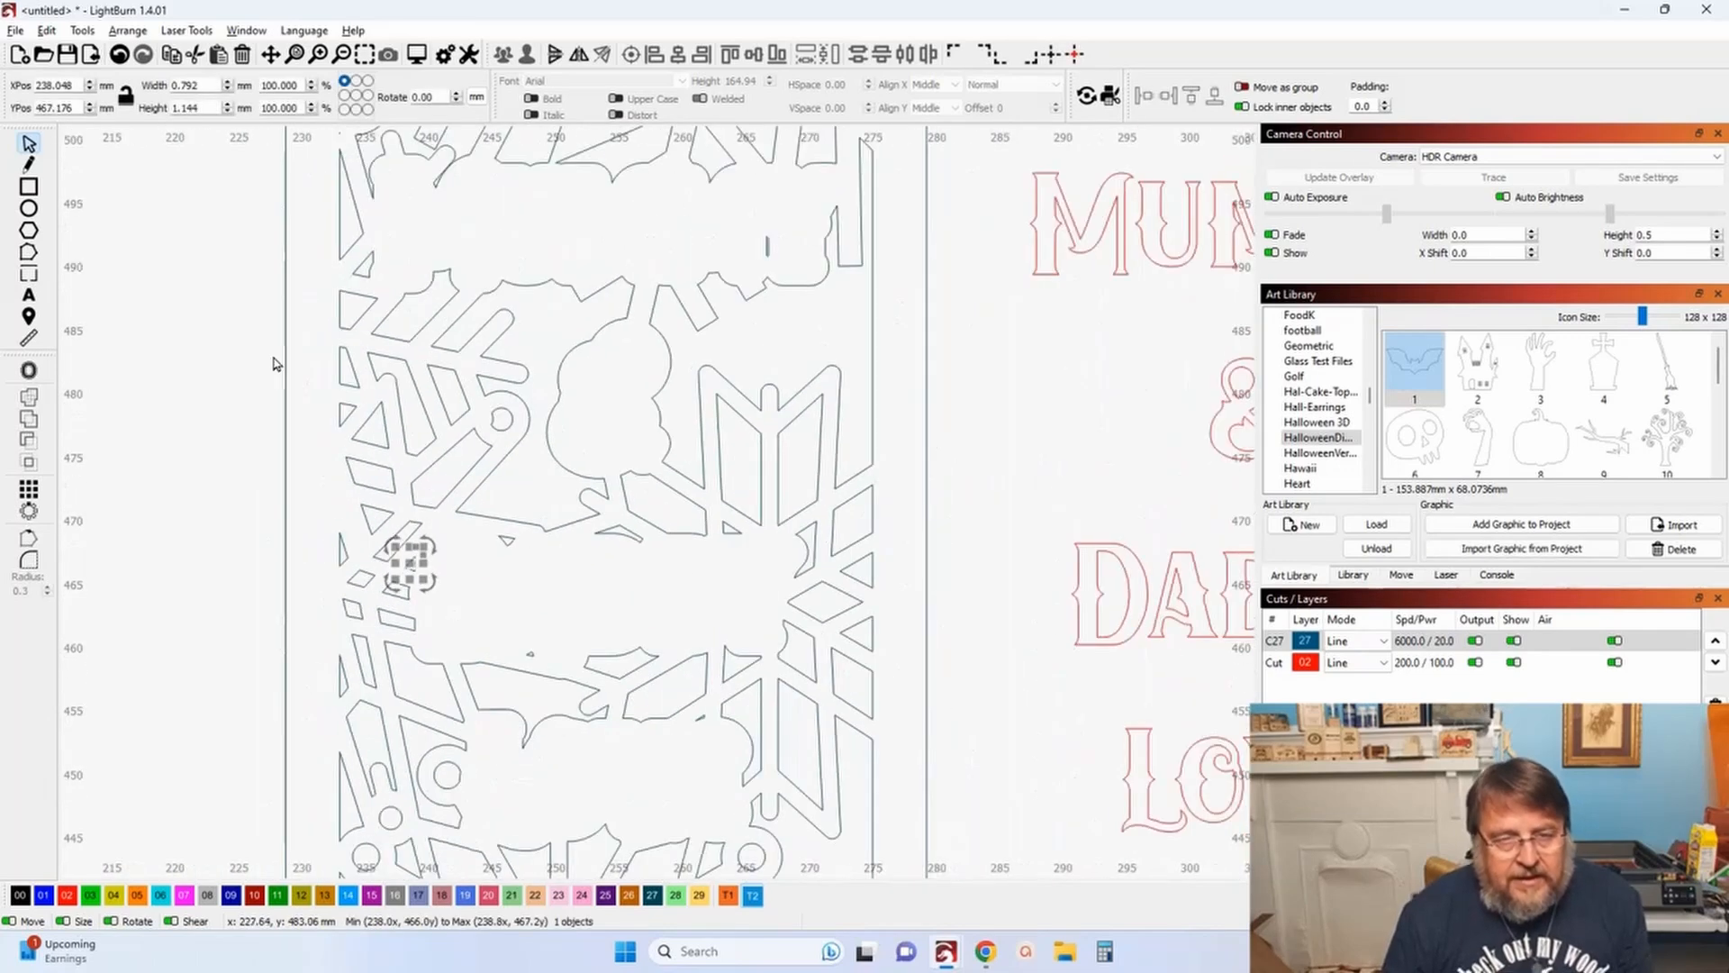
{"action": "left_click", "coordinate": [46, 31]}
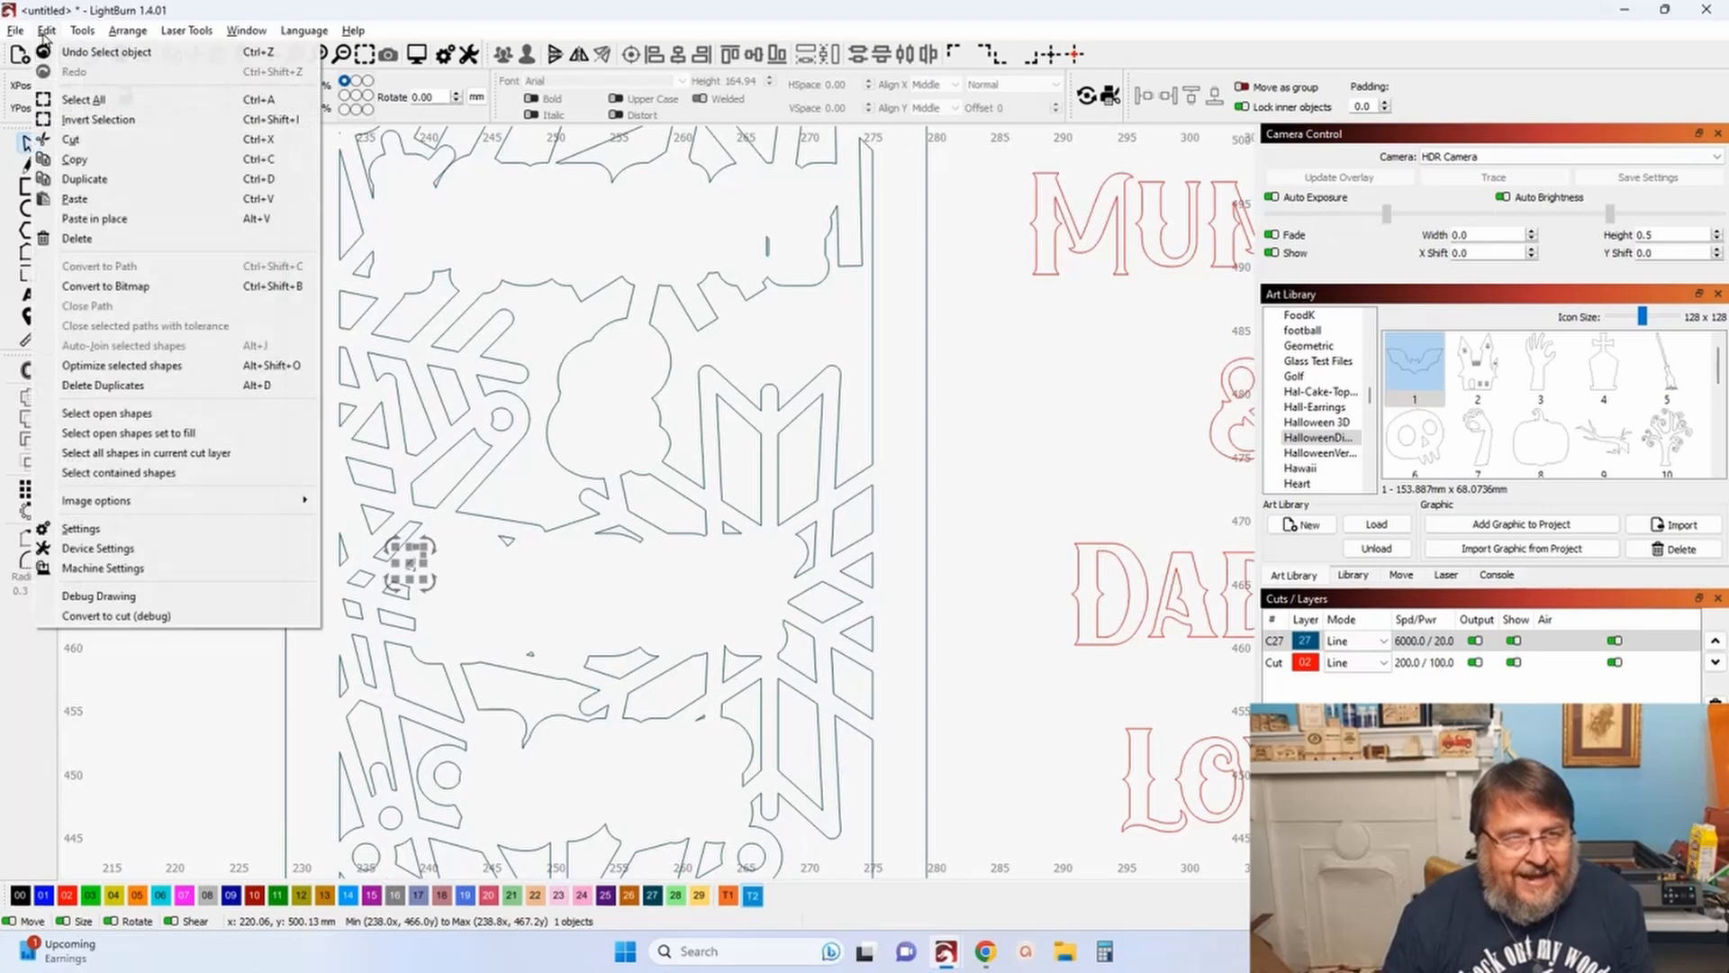
{"action": "mouse_move", "coordinate": [80, 33]}
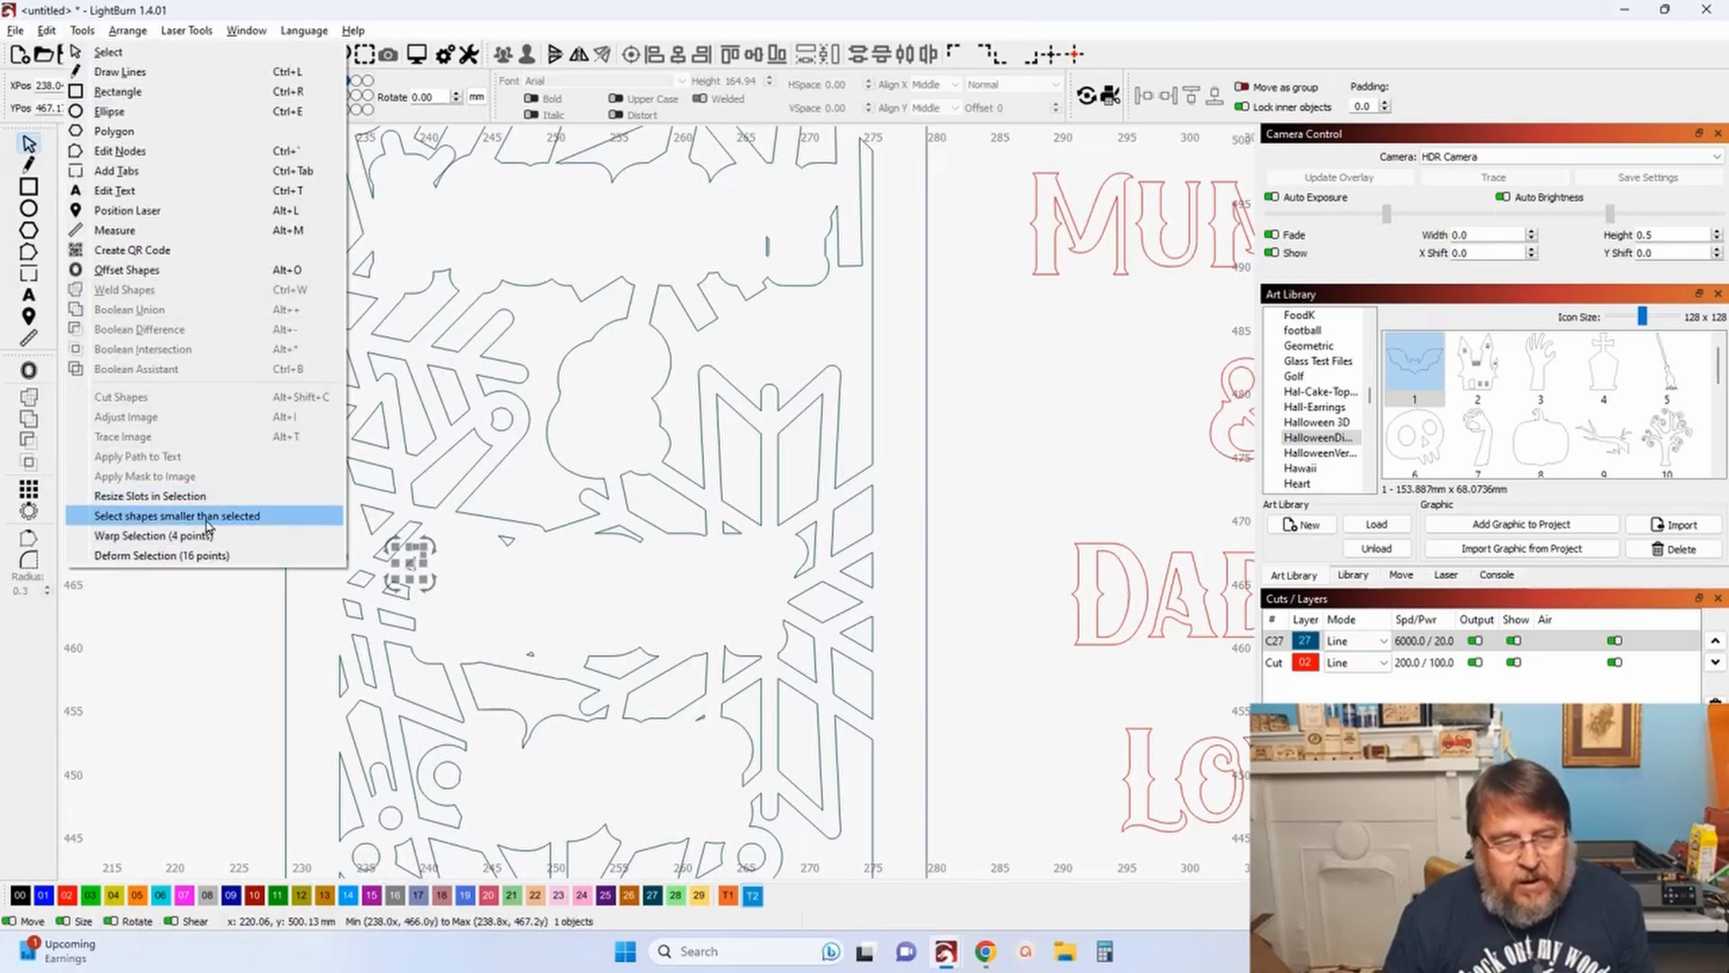
{"action": "left_click", "coordinate": [237, 525]}
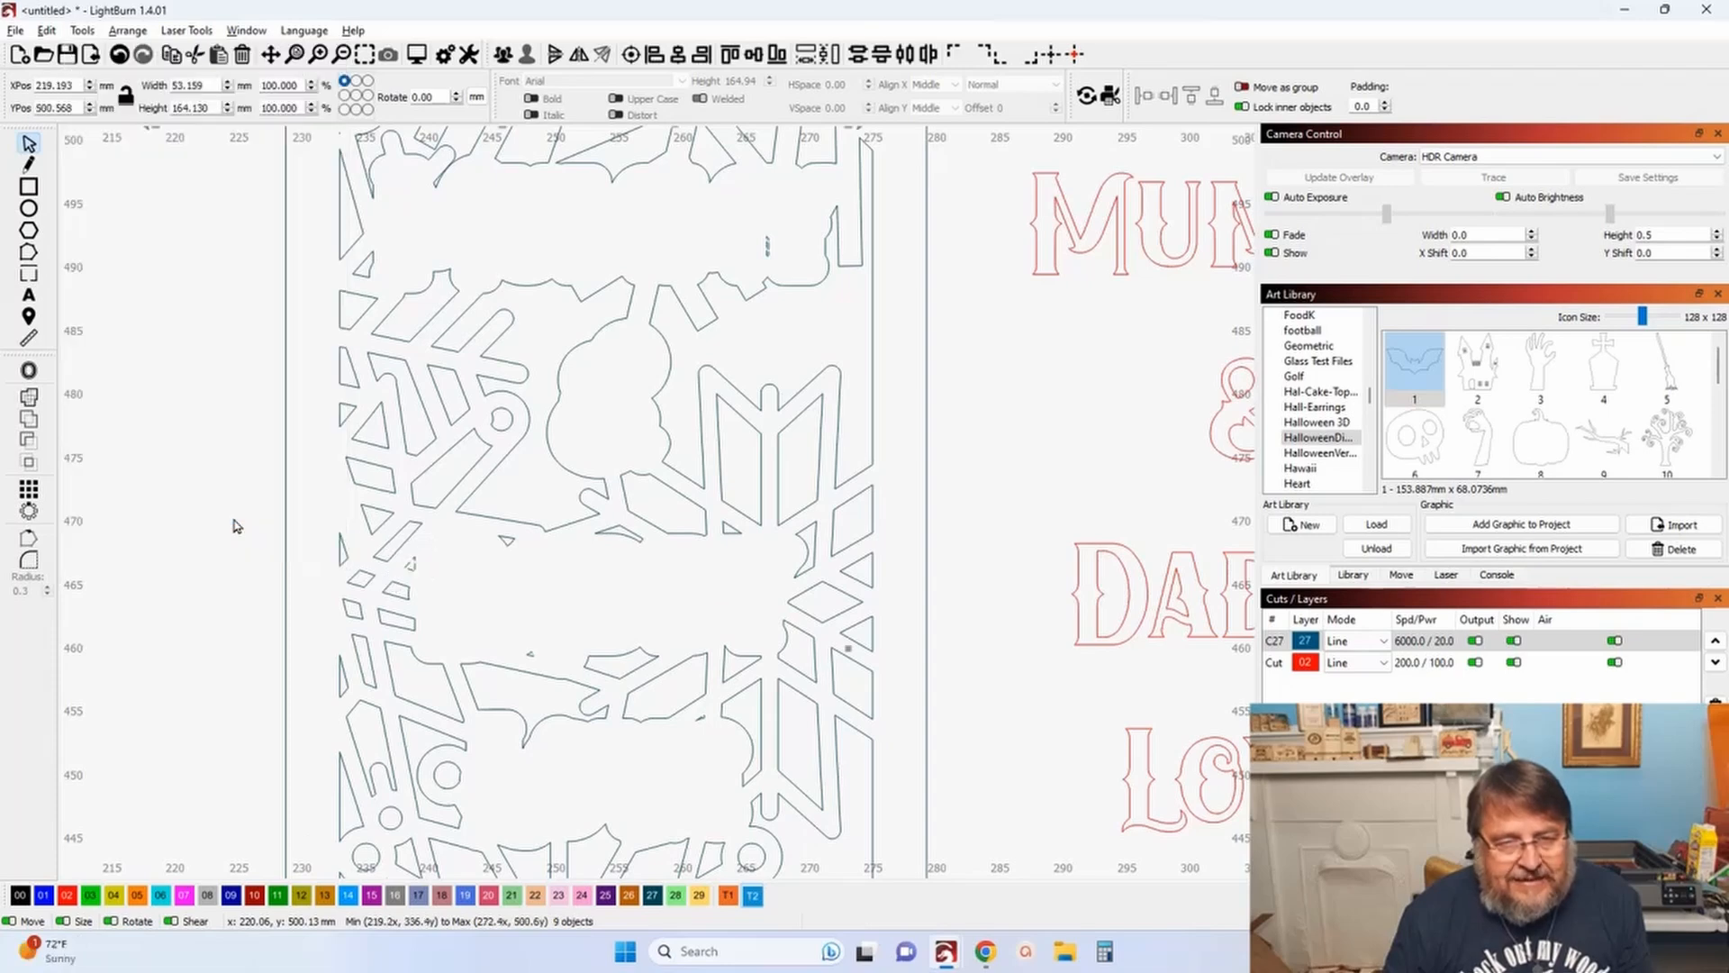
{"action": "scroll", "coordinate": [259, 603], "scroll_direction": "down", "scroll_amount": 2}
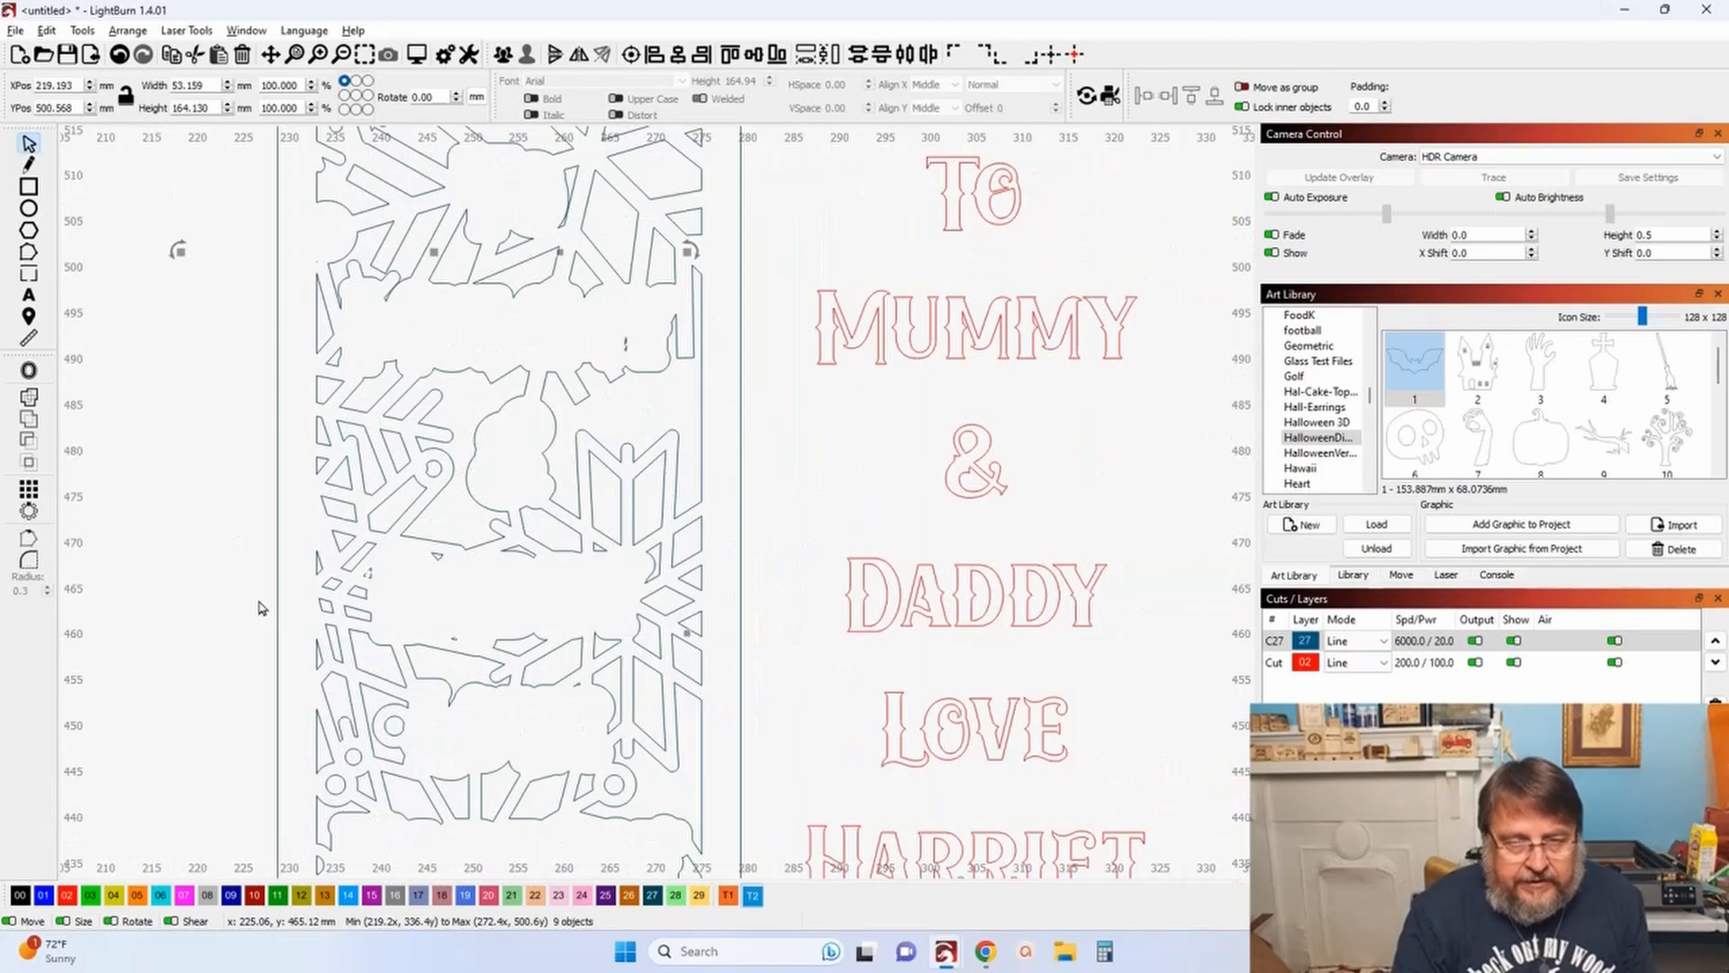
{"action": "key", "text": "Escape"}
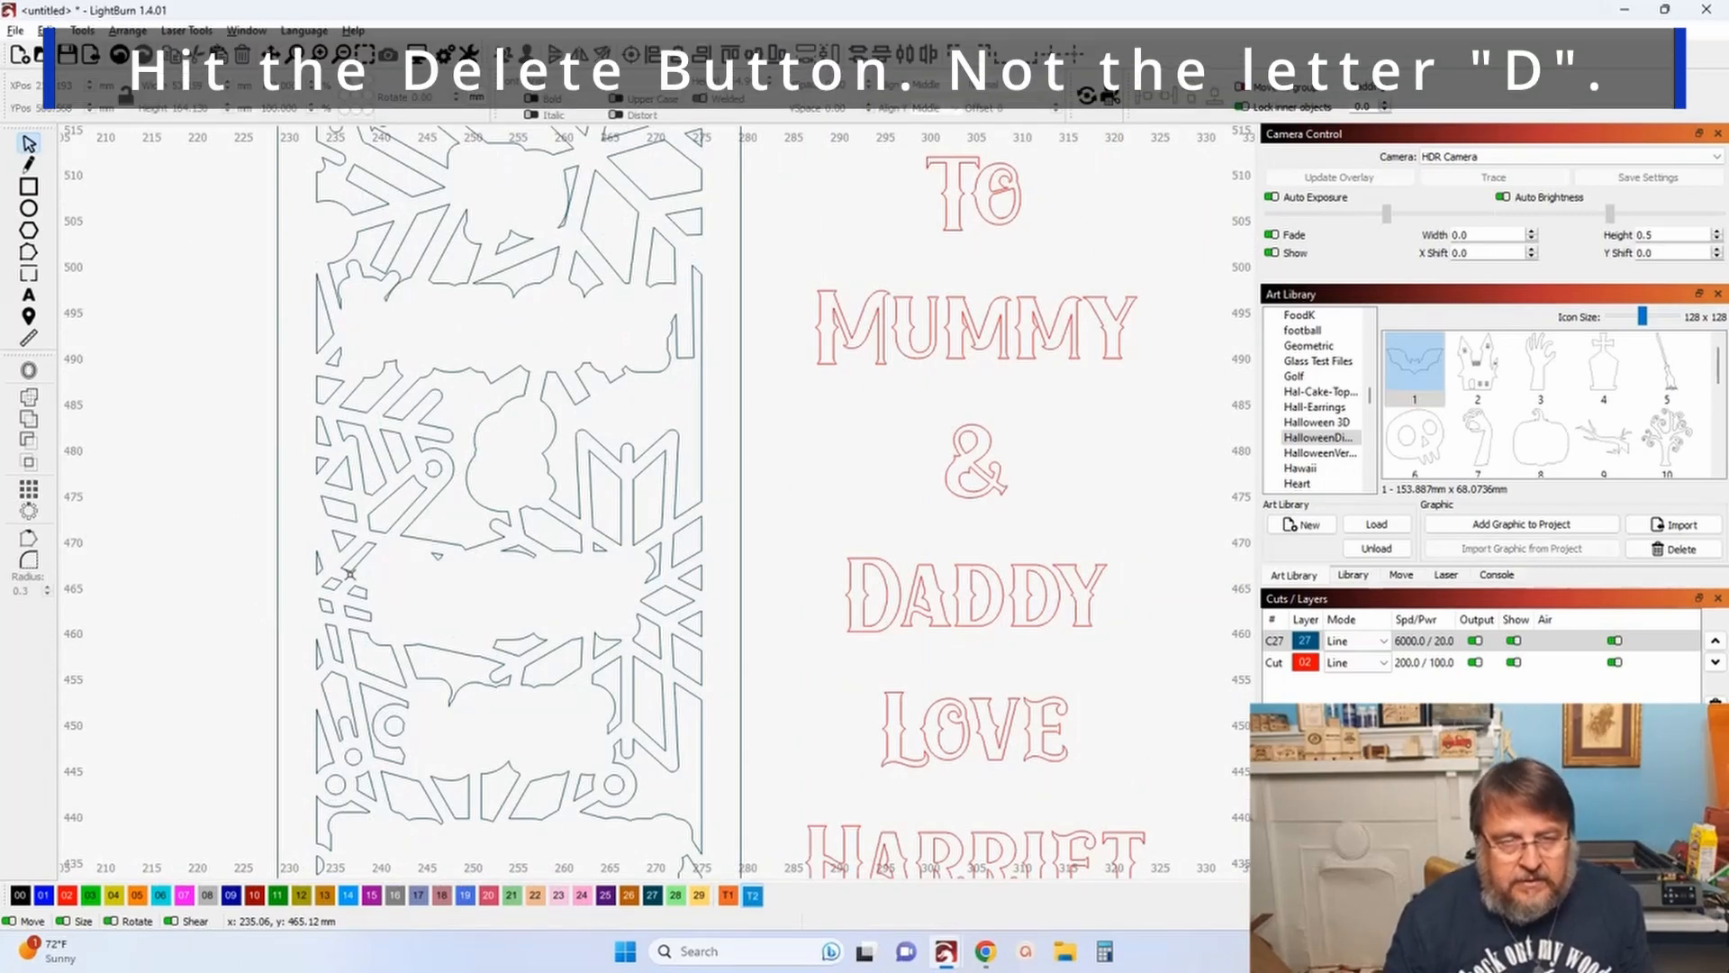
Step: Examine the cleaned snowflake panel around the solid word areas for any remaining tiny cutouts
{"action": "scroll", "coordinate": [360, 571], "scroll_direction": "up", "scroll_amount": 6}
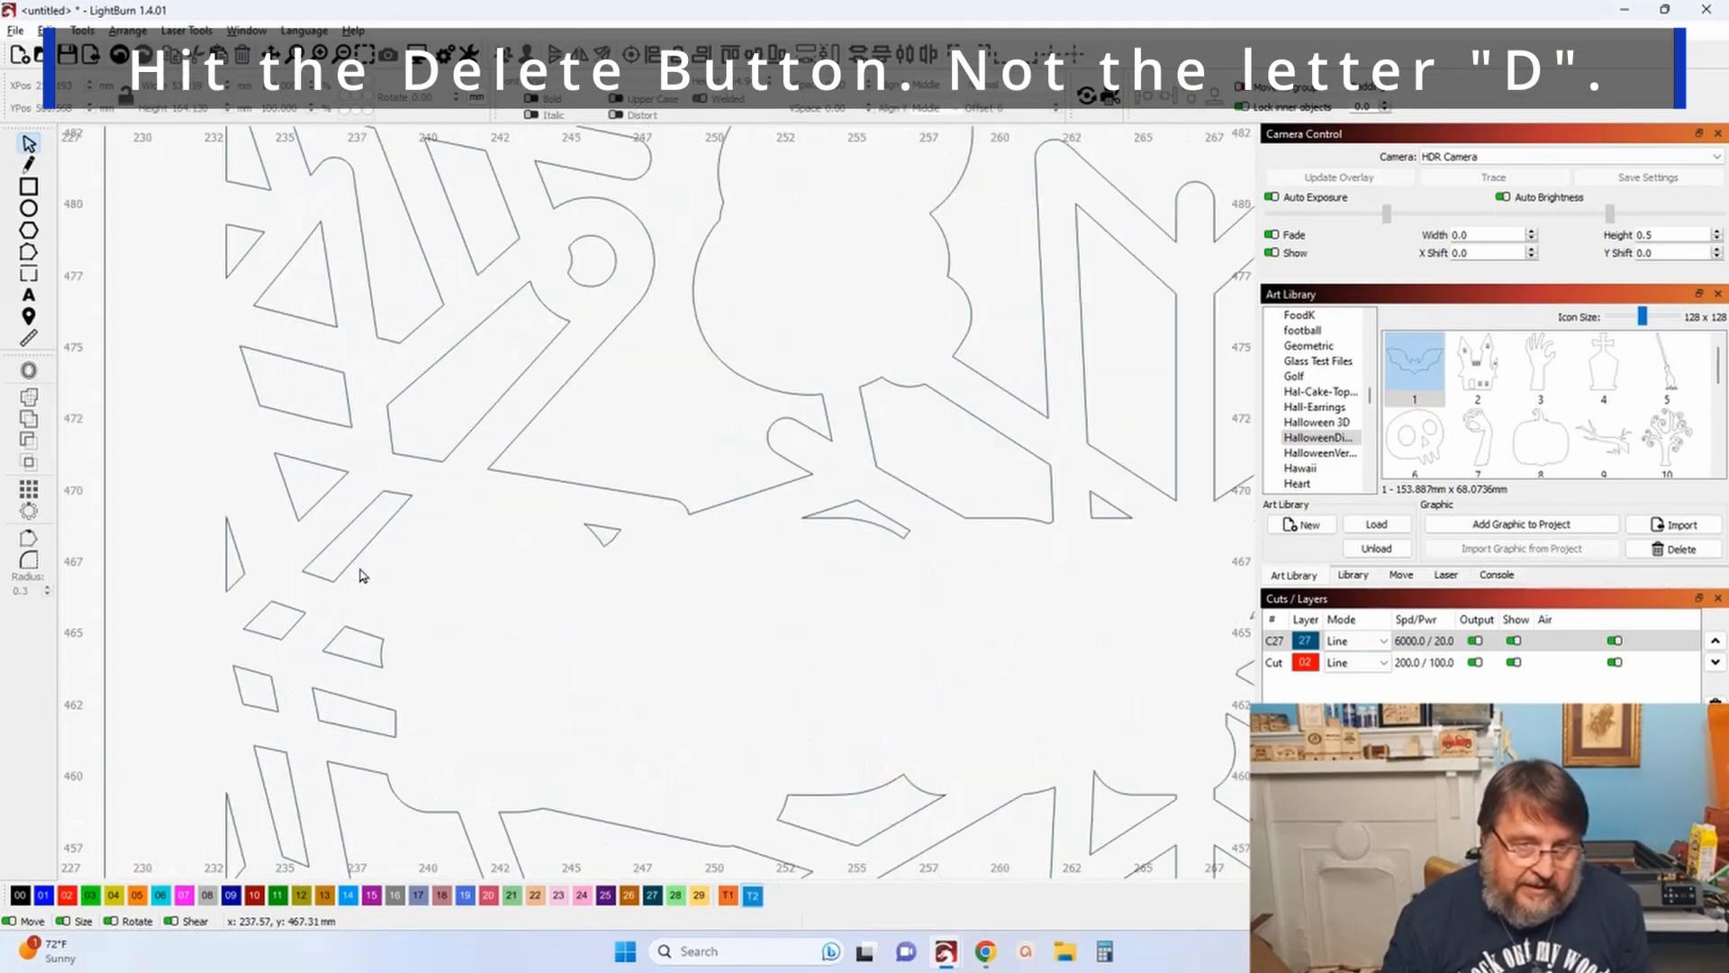
{"action": "scroll", "coordinate": [382, 577], "scroll_direction": "down", "scroll_amount": 4}
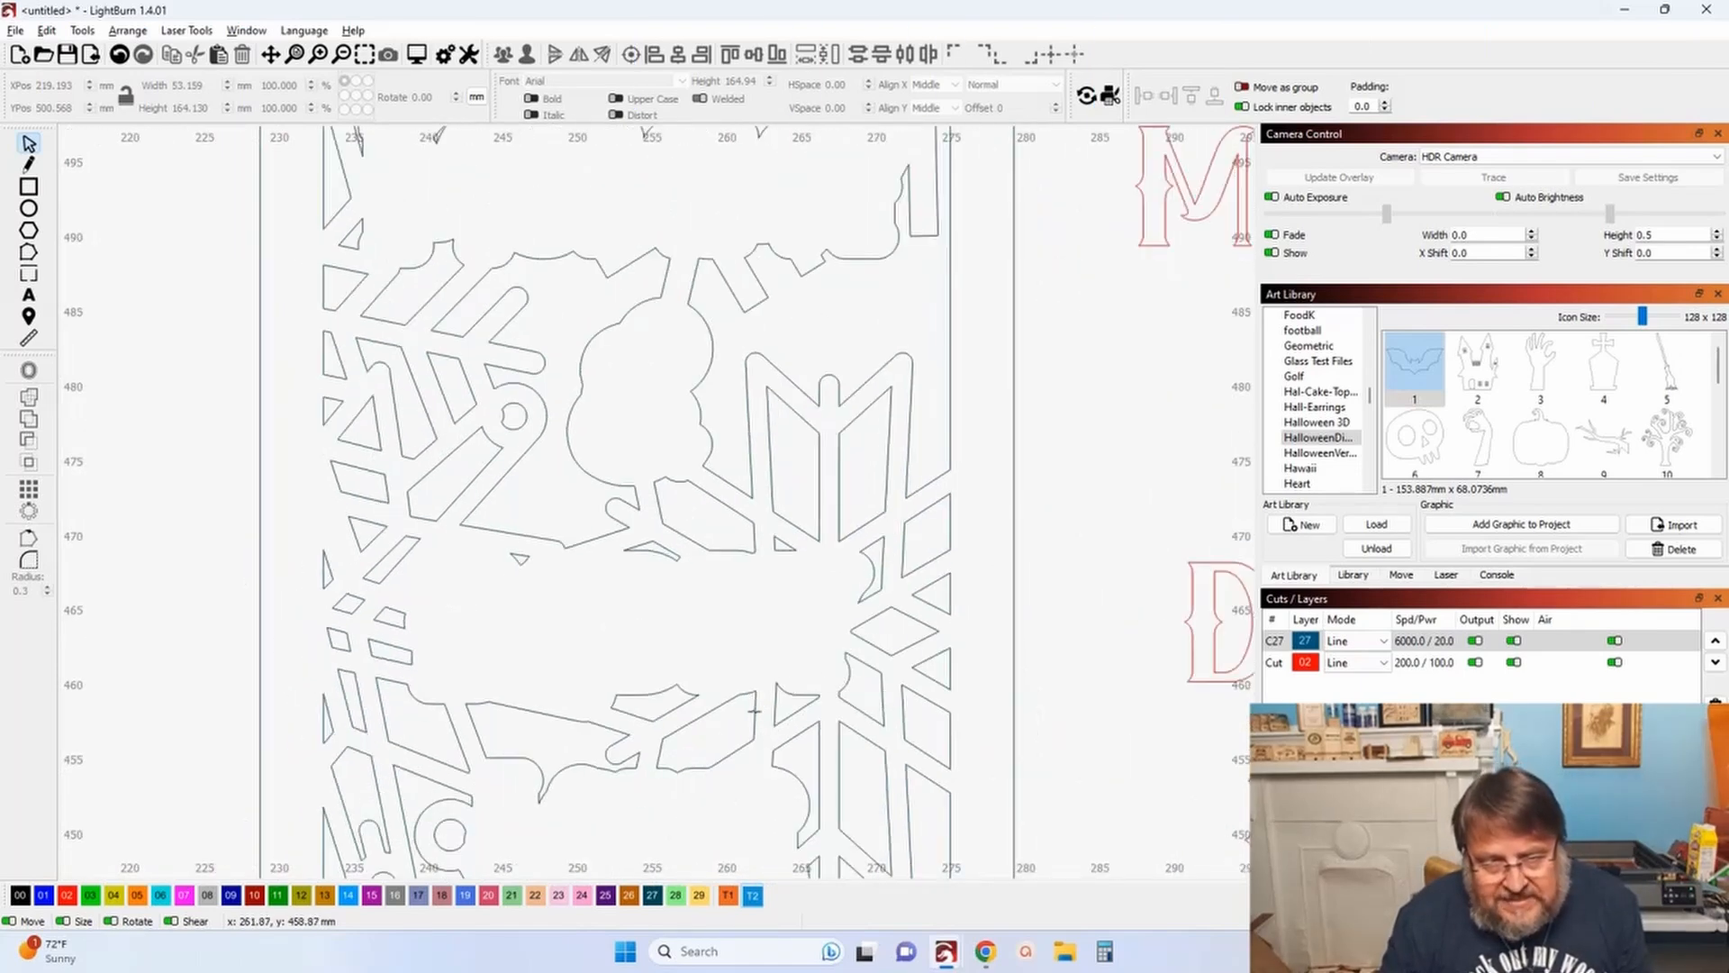
{"action": "scroll", "coordinate": [755, 707], "scroll_direction": "down", "scroll_amount": 5}
{"action": "scroll", "coordinate": [708, 369], "scroll_direction": "up", "scroll_amount": 4}
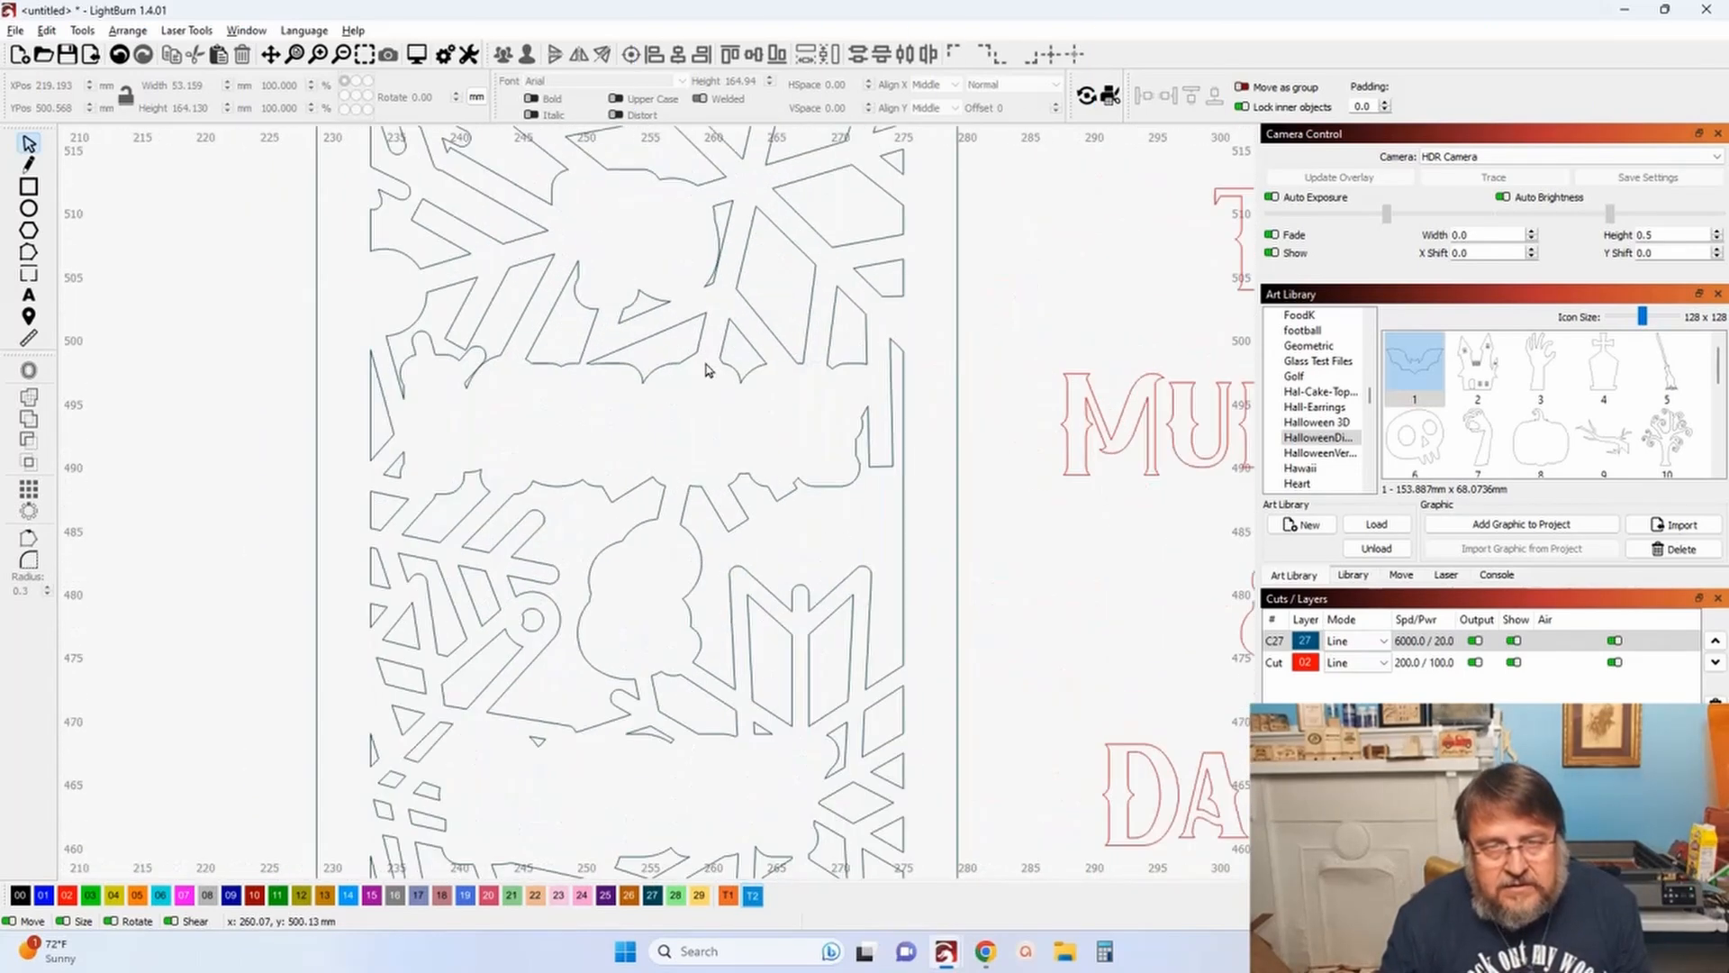
{"action": "scroll", "coordinate": [581, 577], "scroll_direction": "down", "scroll_amount": 3}
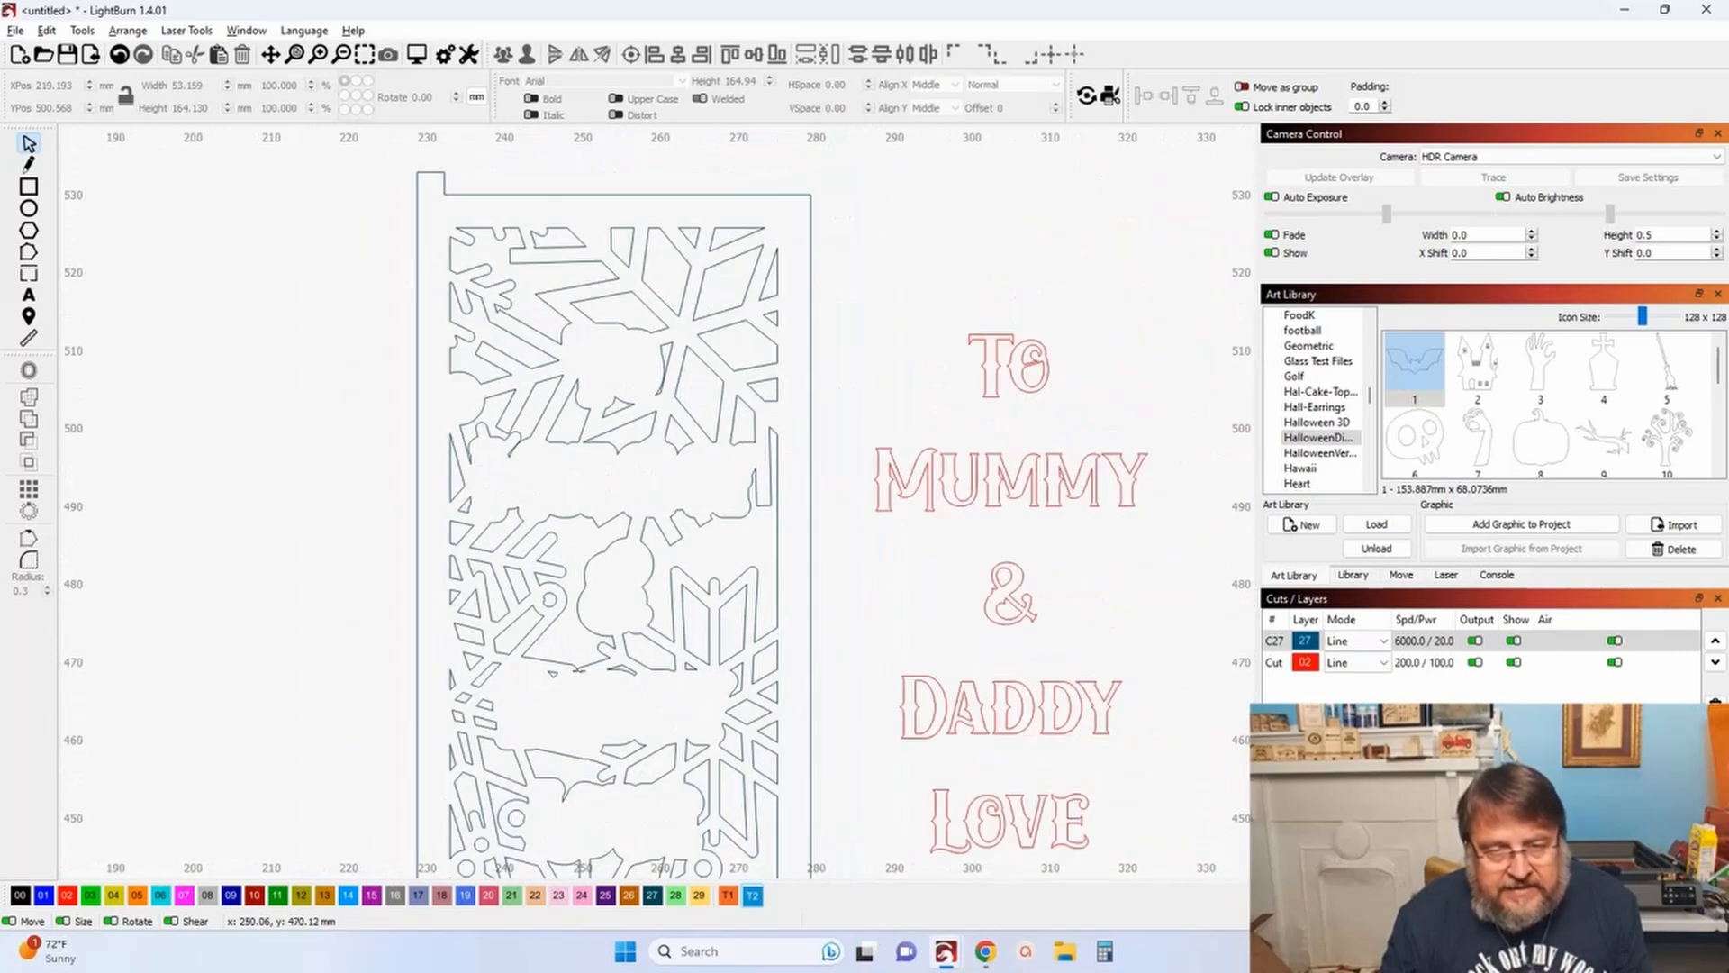
{"action": "scroll", "coordinate": [567, 594], "scroll_direction": "down", "scroll_amount": 3}
{"action": "left_click_drag", "start_coordinate": [867, 602], "coordinate": [823, 480]}
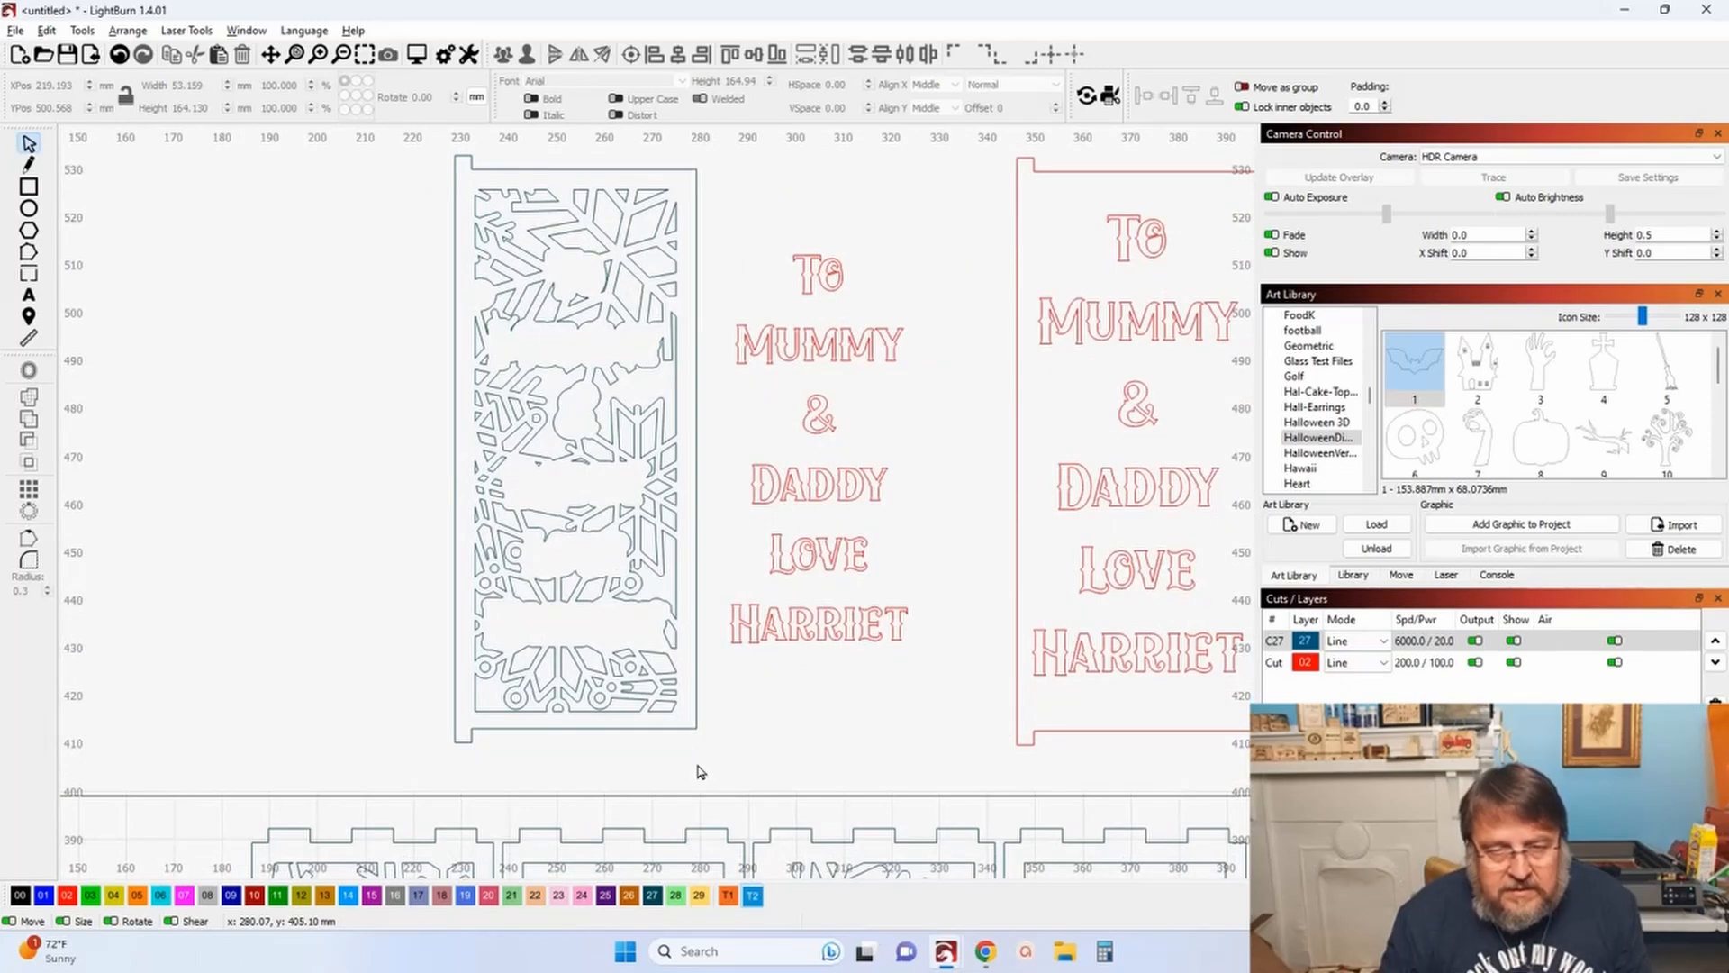
{"action": "scroll", "coordinate": [397, 309], "scroll_direction": "down", "scroll_amount": 2}
Step: Group all the shapes of the snowflake door panel and assign the group to the red Cut layer 02
{"action": "left_click_drag", "start_coordinate": [382, 163], "coordinate": [656, 726]}
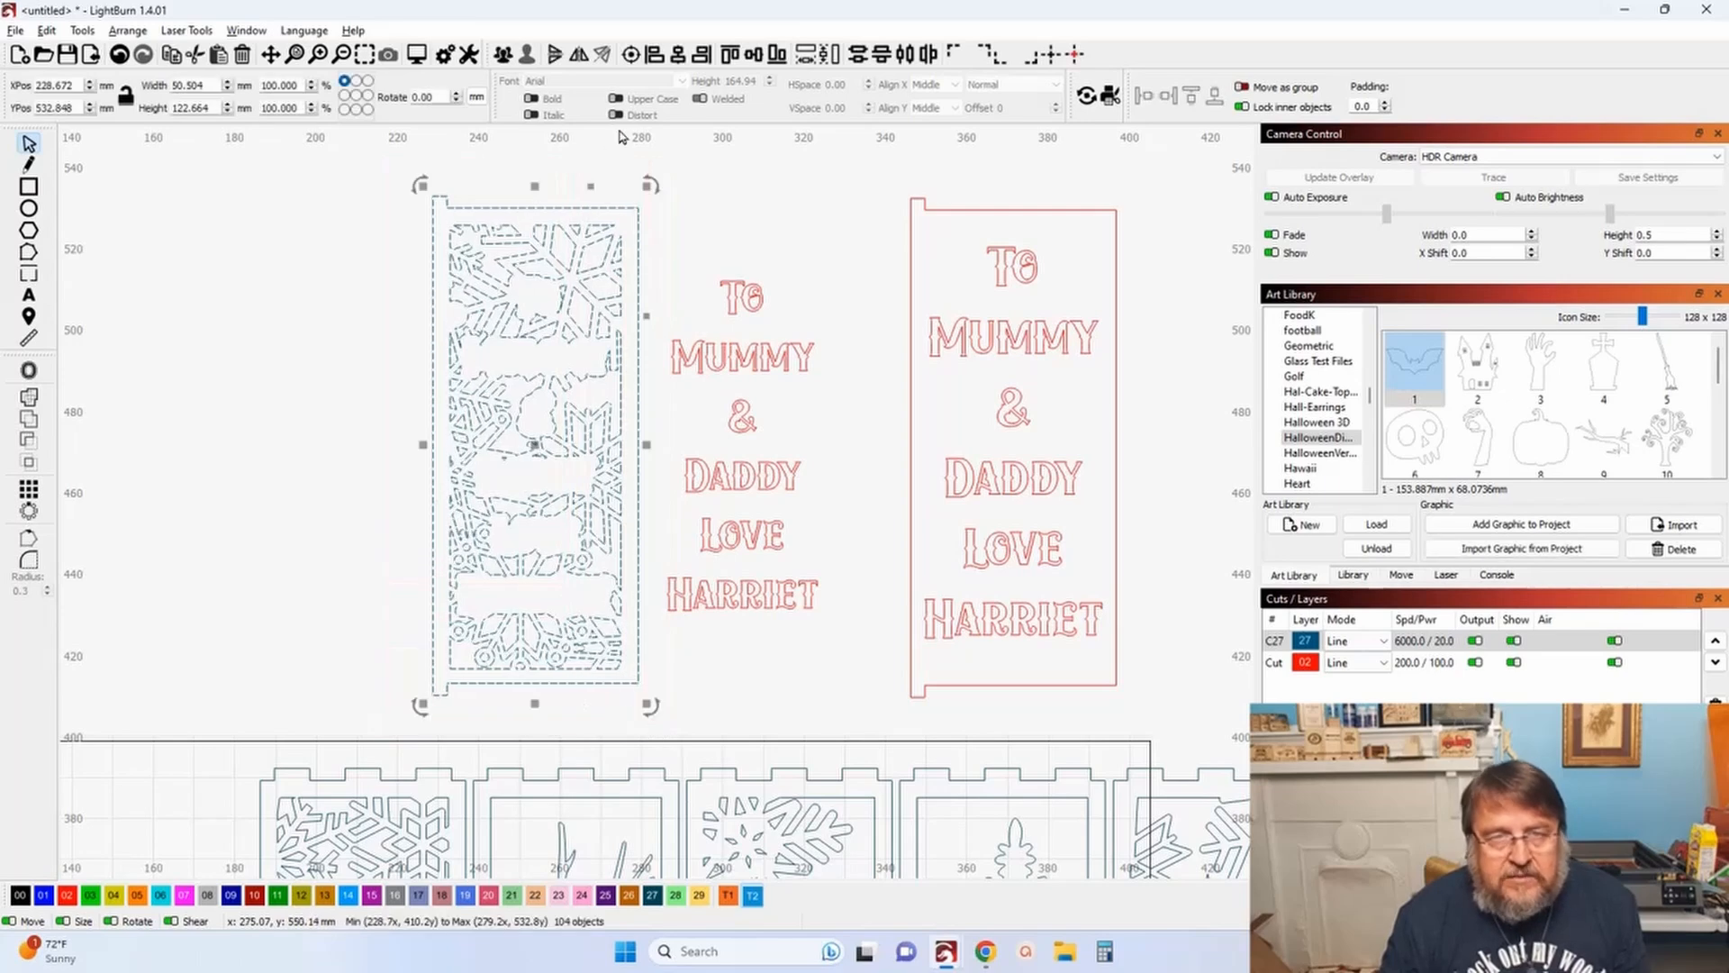
{"action": "left_click", "coordinate": [502, 54]}
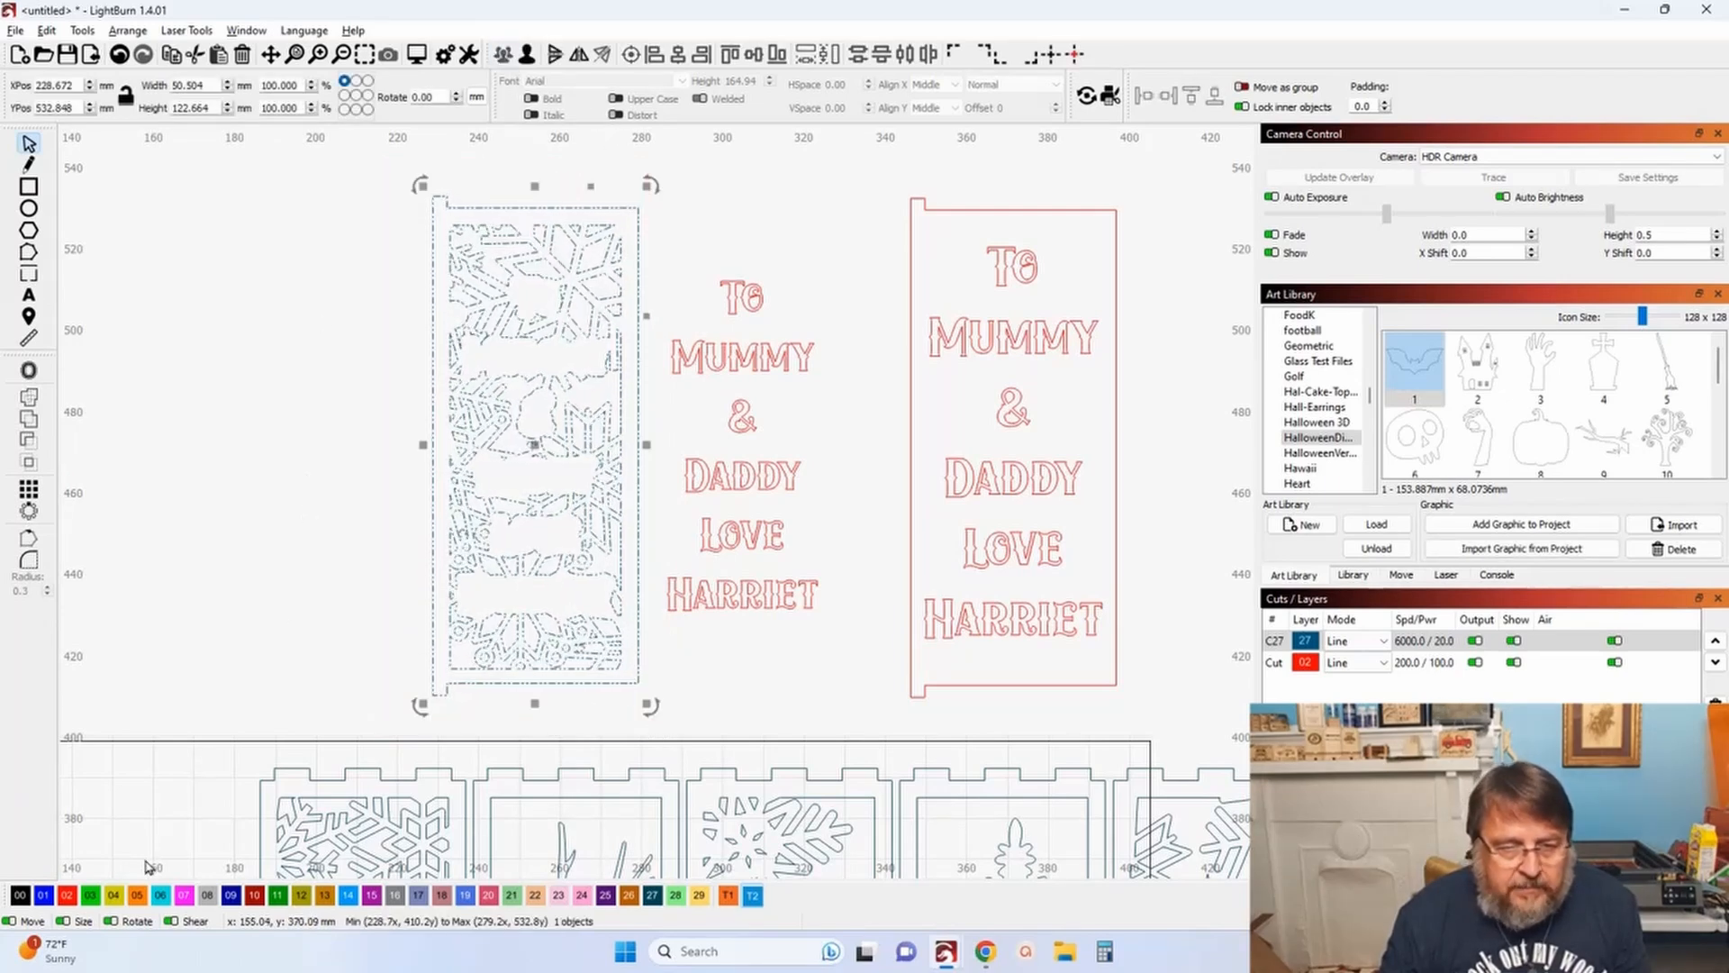
{"action": "left_click", "coordinate": [73, 892]}
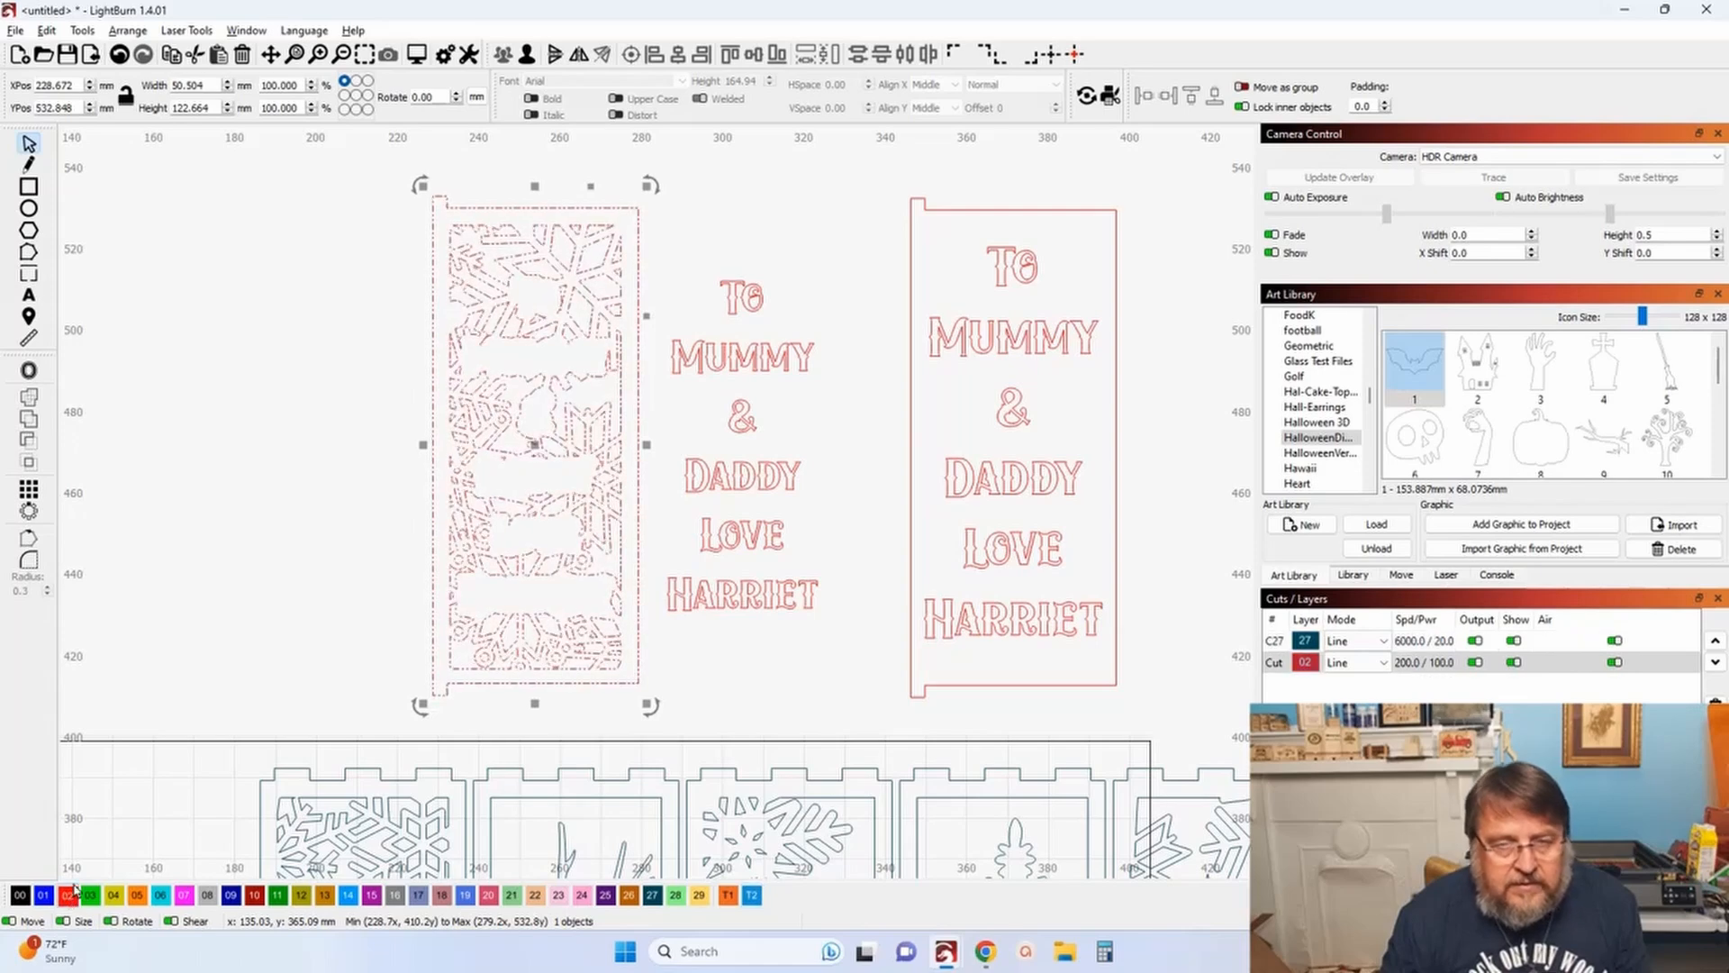
Step: Assign the lettering beside the snowflake panel to the black Engrave layer 00 and centre it on the panel
{"action": "left_click", "coordinate": [741, 532]}
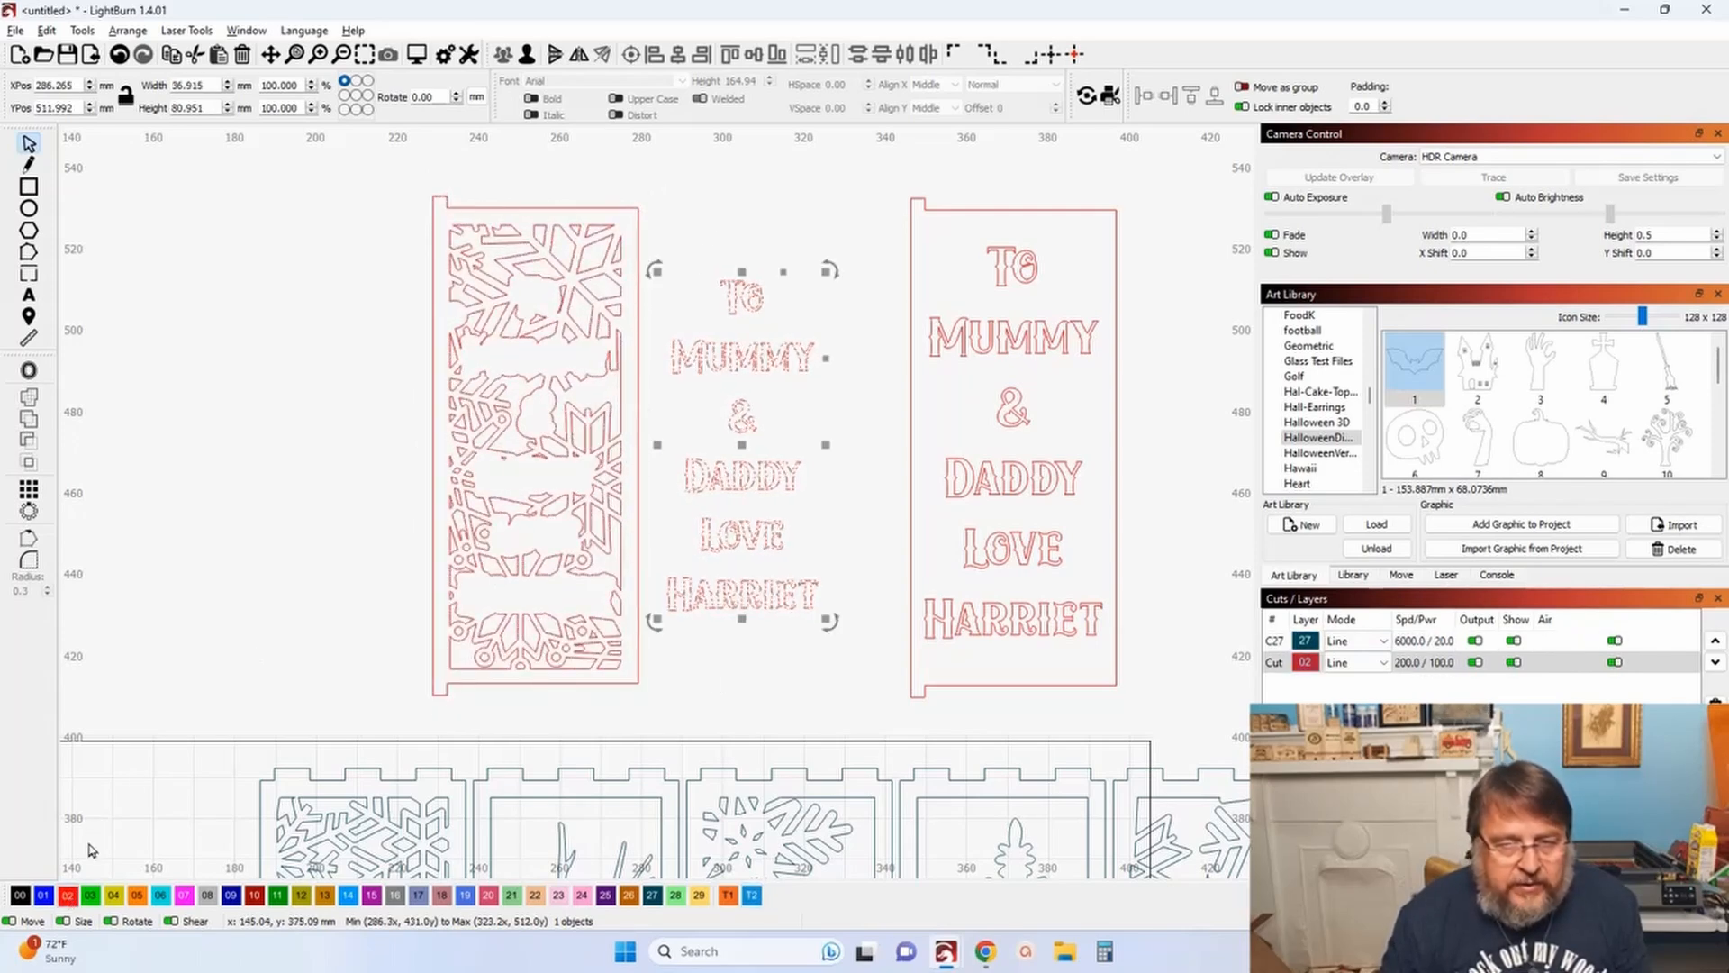
{"action": "left_click", "coordinate": [18, 896]}
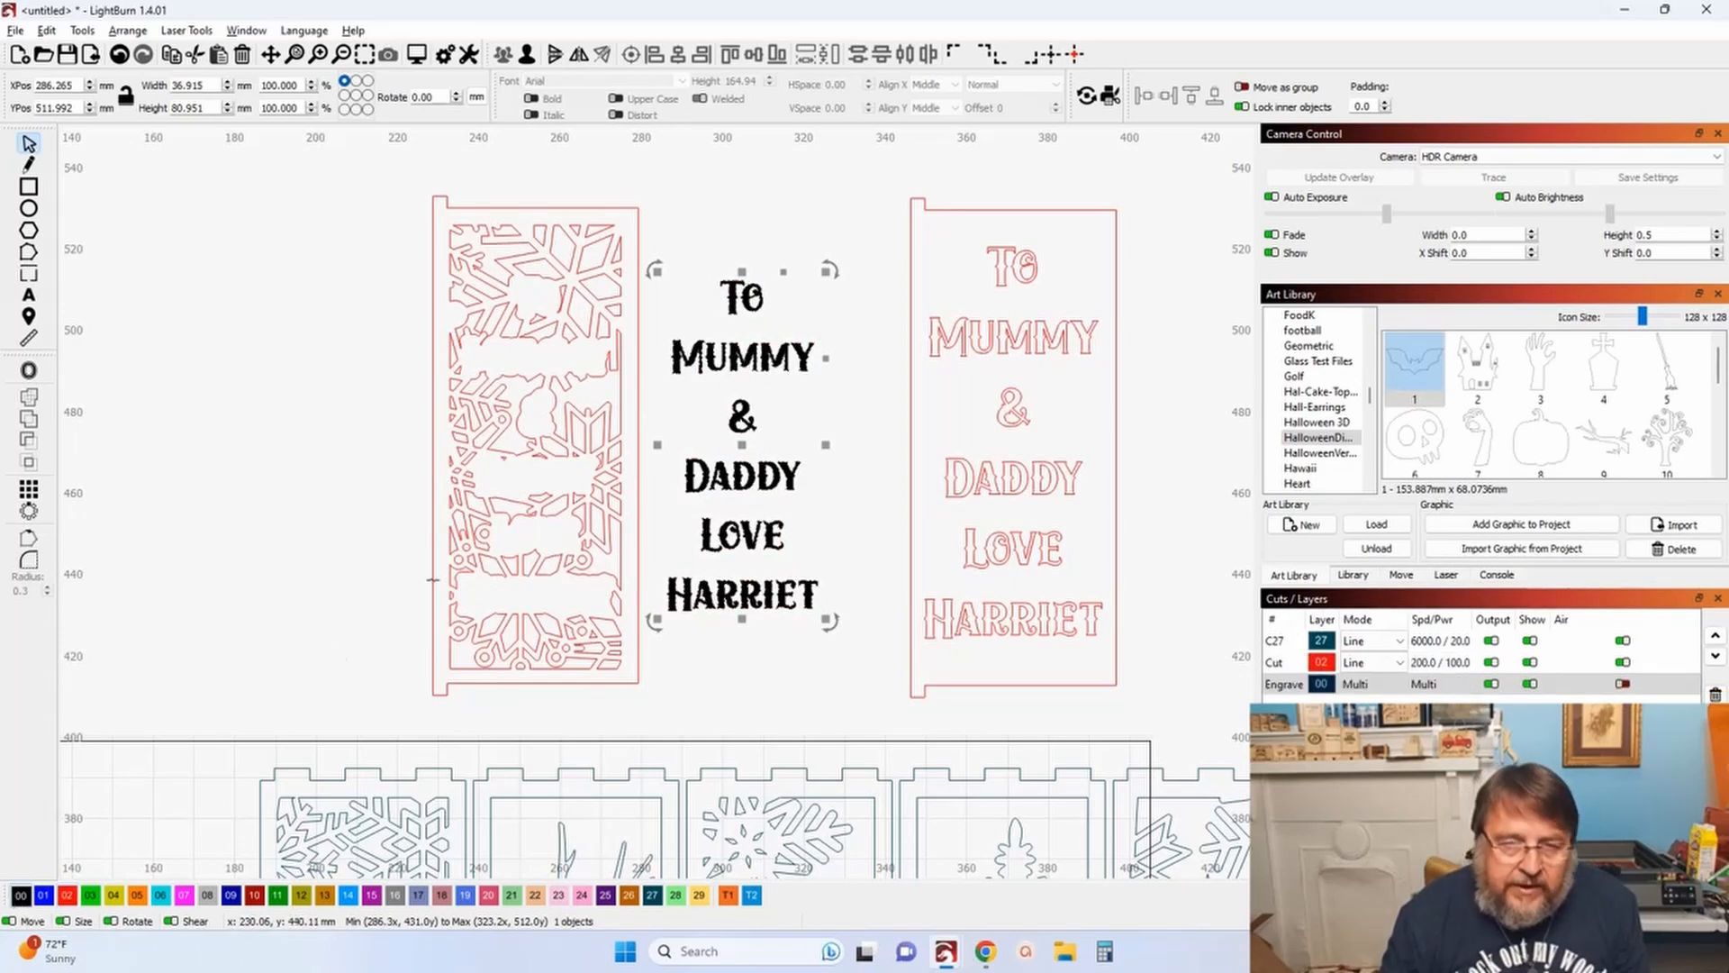
{"action": "left_click", "coordinate": [551, 433], "text": "shift"}
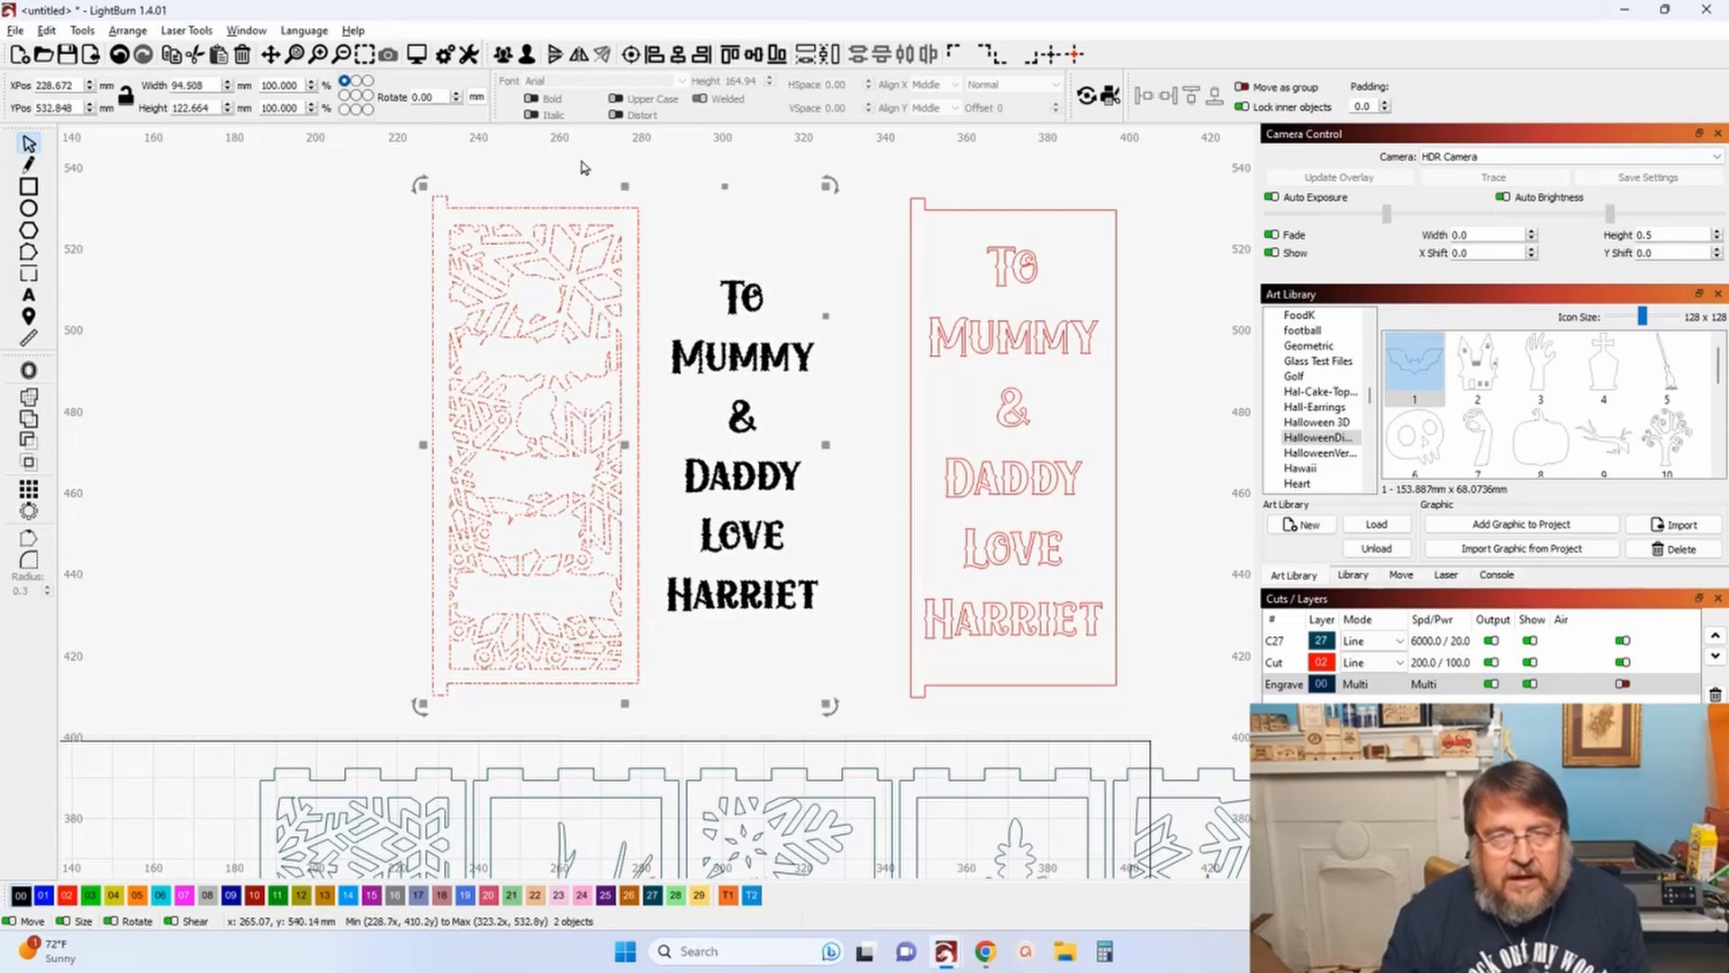
{"action": "left_click", "coordinate": [634, 56]}
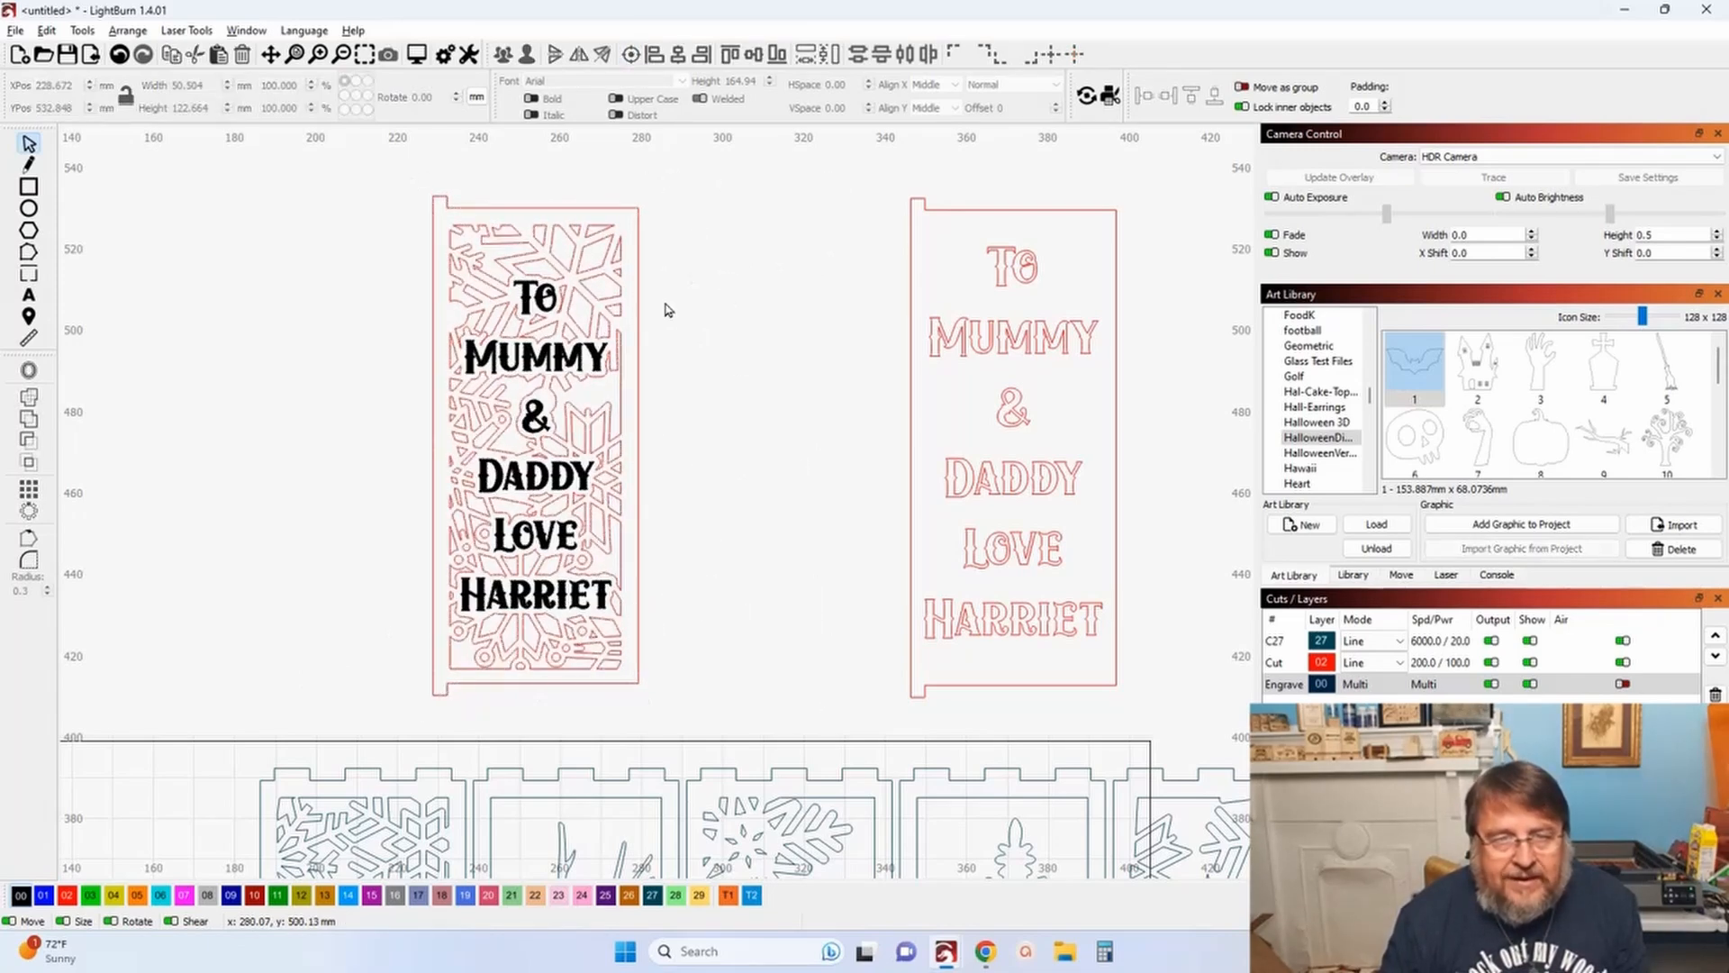
Step: Inspect how the engraved lettering sits on its solid backing areas across the whole snowflake panel
{"action": "scroll", "coordinate": [572, 337], "scroll_direction": "up", "scroll_amount": 5}
{"action": "scroll", "coordinate": [555, 454], "scroll_direction": "down", "scroll_amount": 5}
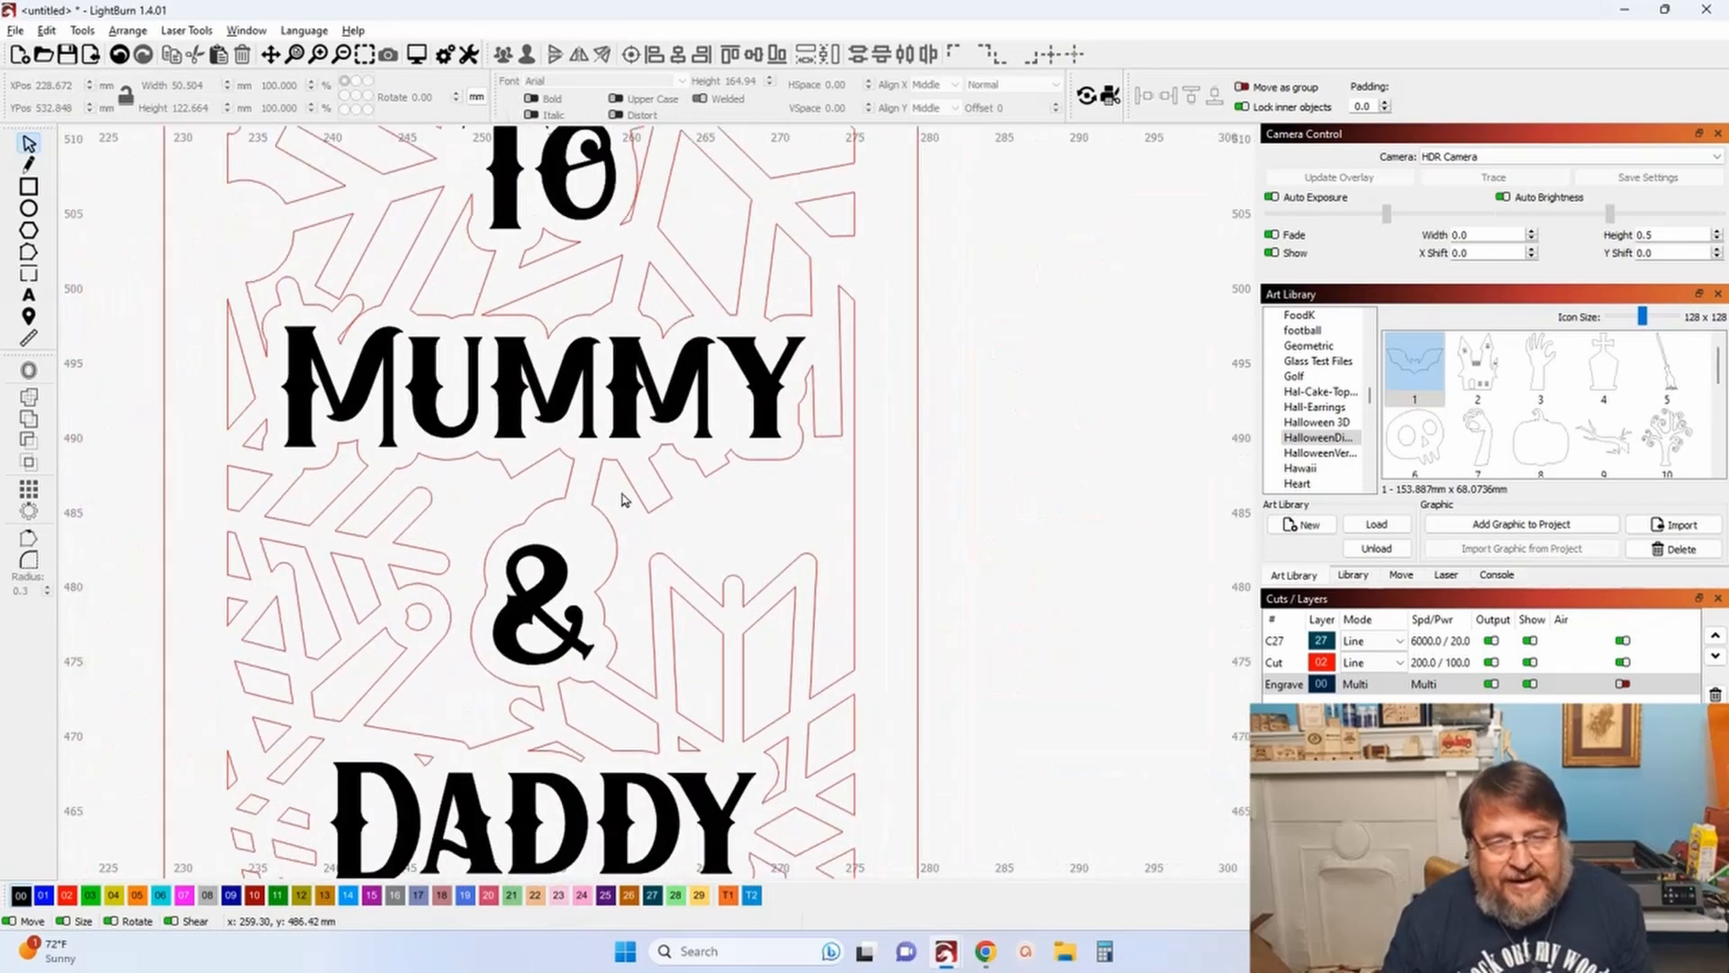
{"action": "scroll", "coordinate": [602, 671], "scroll_direction": "down", "scroll_amount": 5}
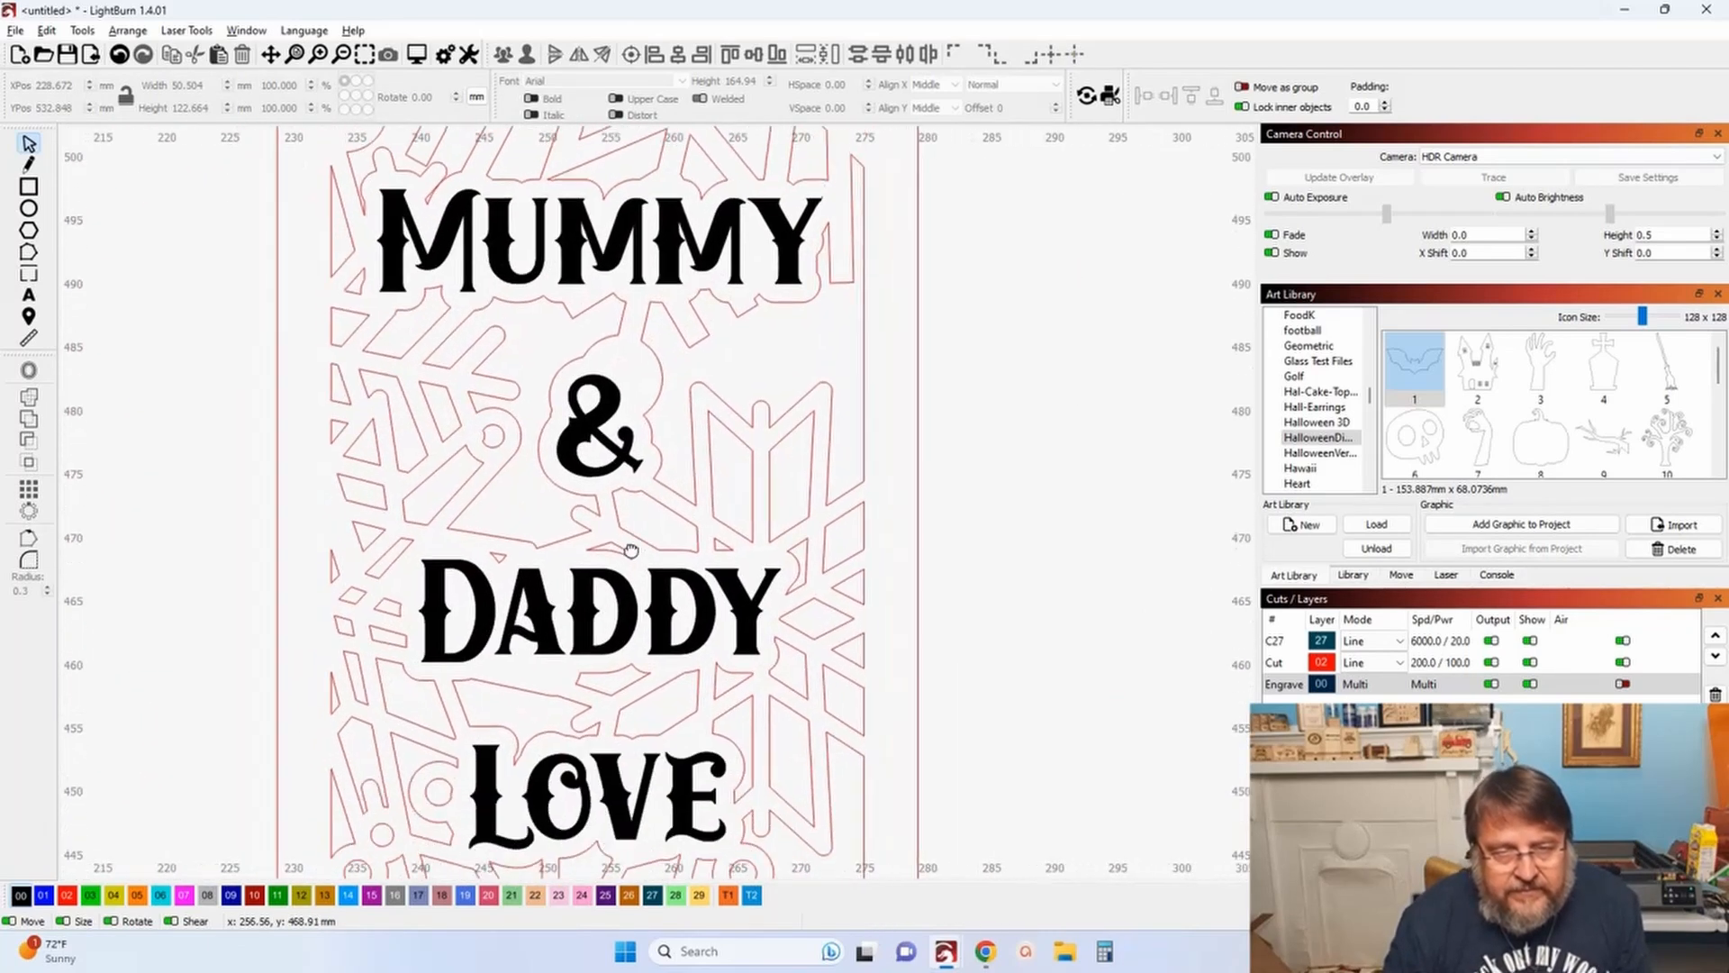
{"action": "scroll", "coordinate": [667, 575], "scroll_direction": "up", "scroll_amount": 2}
{"action": "scroll", "coordinate": [668, 575], "scroll_direction": "down", "scroll_amount": 2}
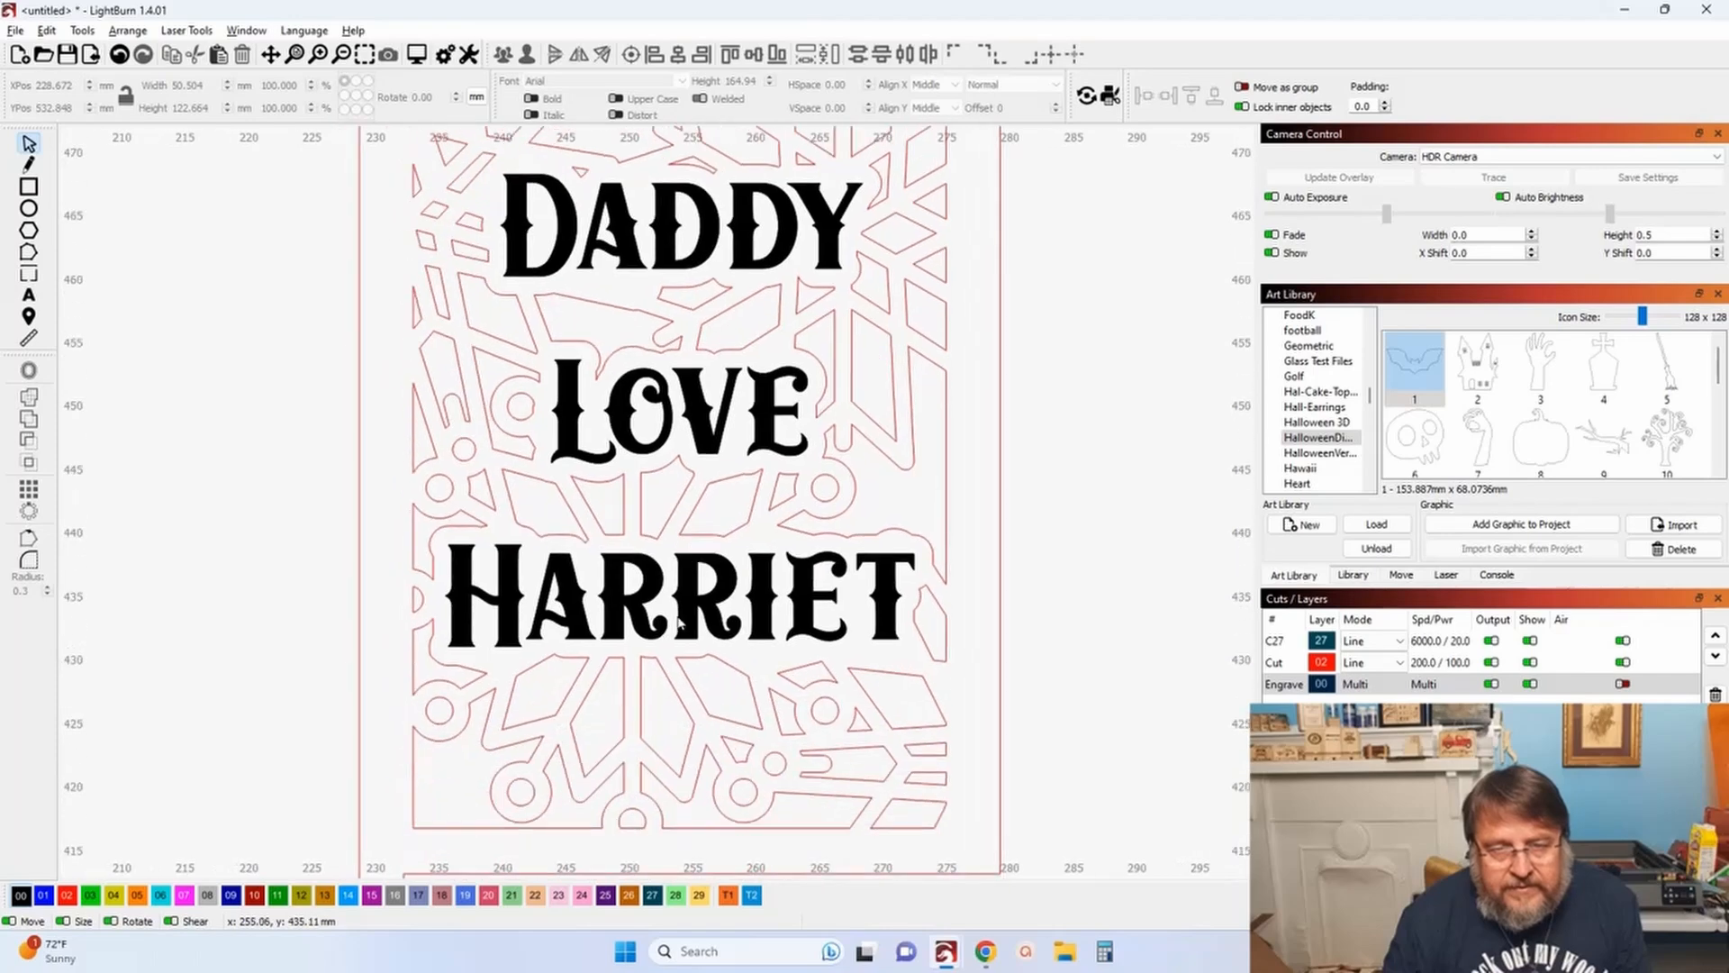
{"action": "scroll", "coordinate": [755, 587], "scroll_direction": "down", "scroll_amount": 4}
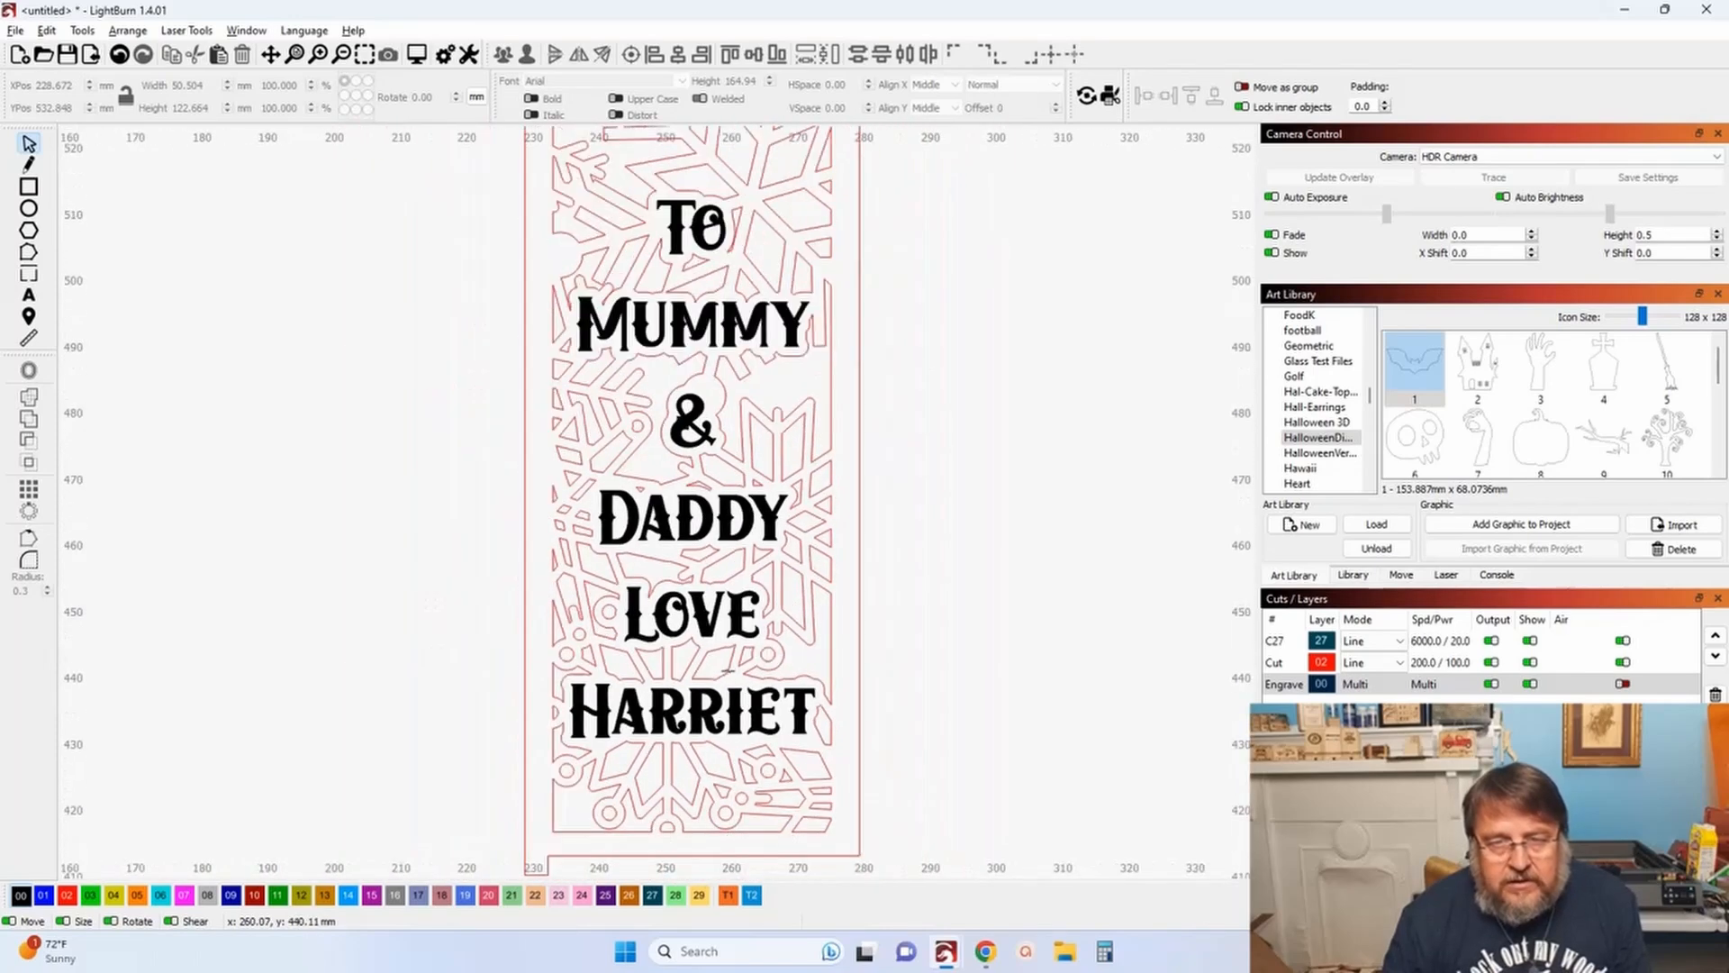
{"action": "left_click_drag", "start_coordinate": [815, 637], "coordinate": [650, 540]}
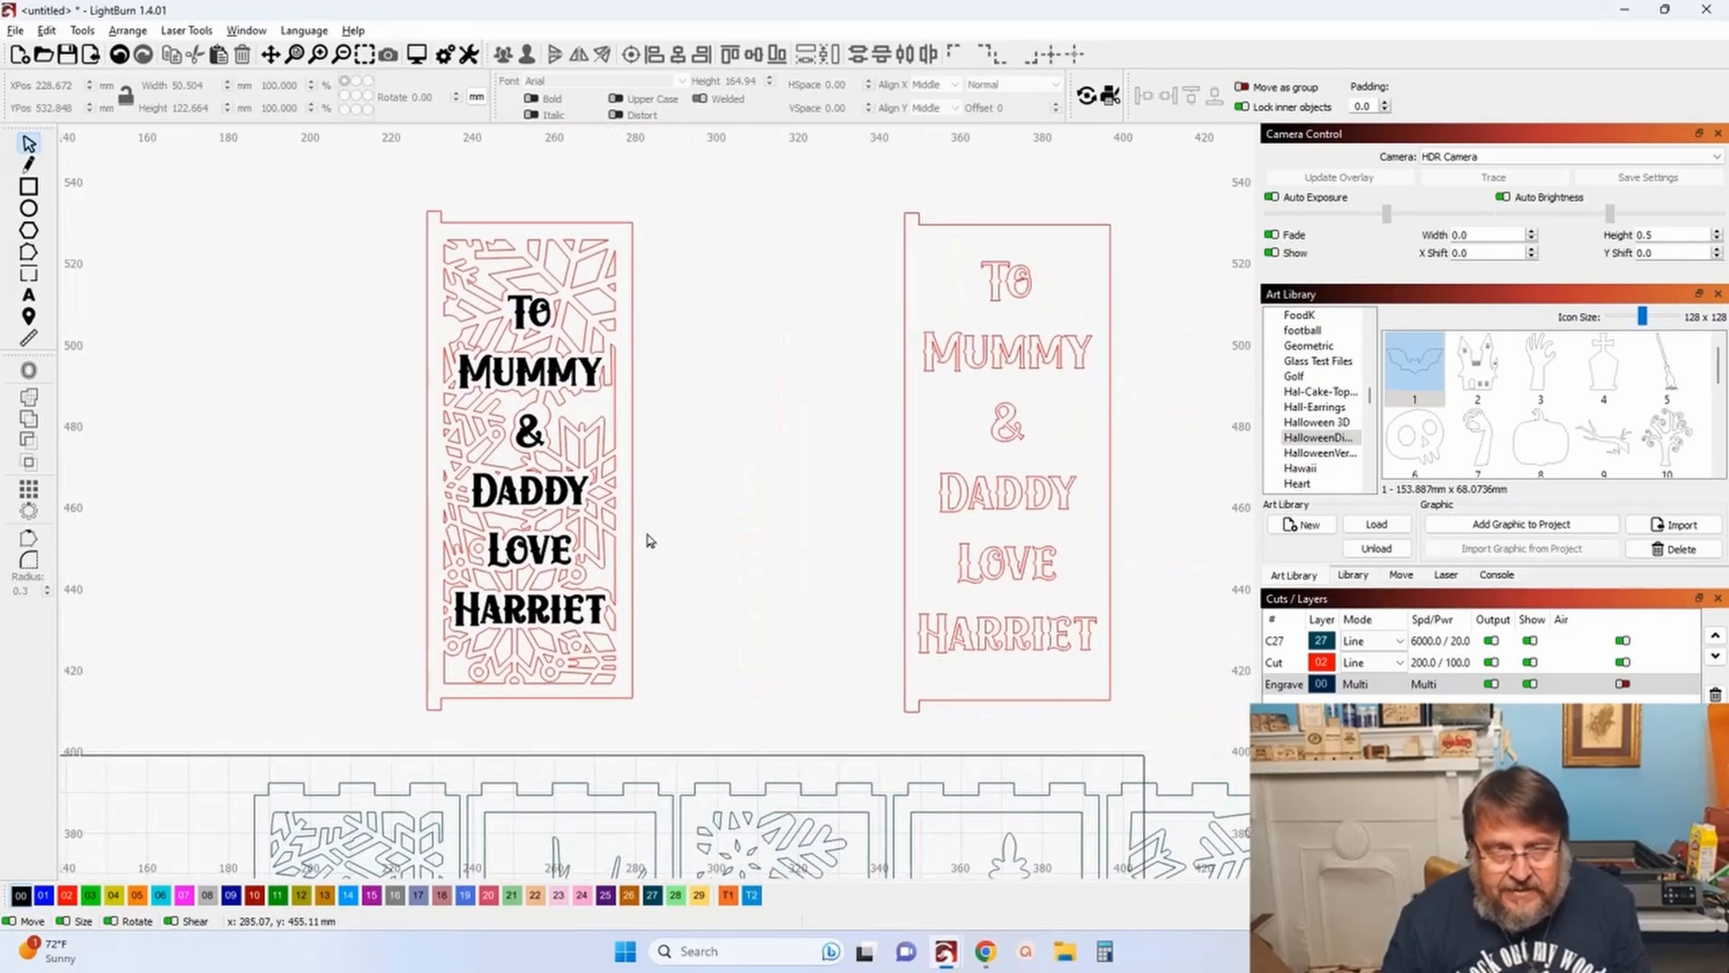
{"action": "scroll", "coordinate": [650, 541], "scroll_direction": "down", "scroll_amount": 2}
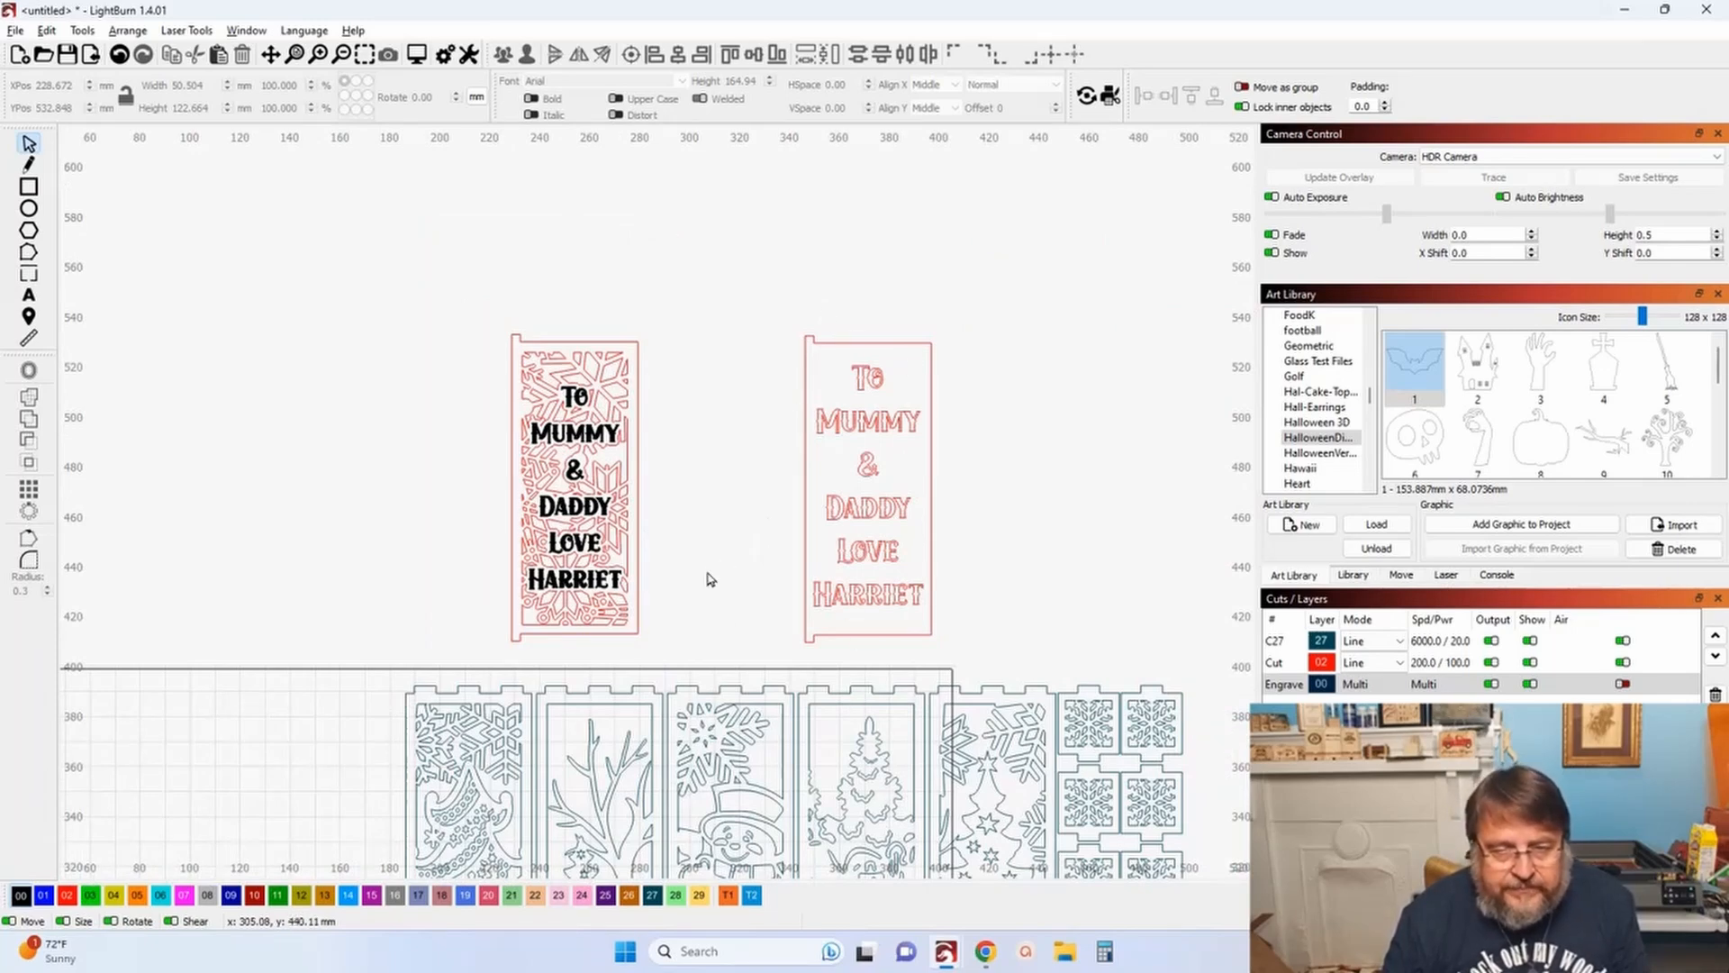
{"action": "scroll", "coordinate": [708, 592], "scroll_direction": "down", "scroll_amount": 1}
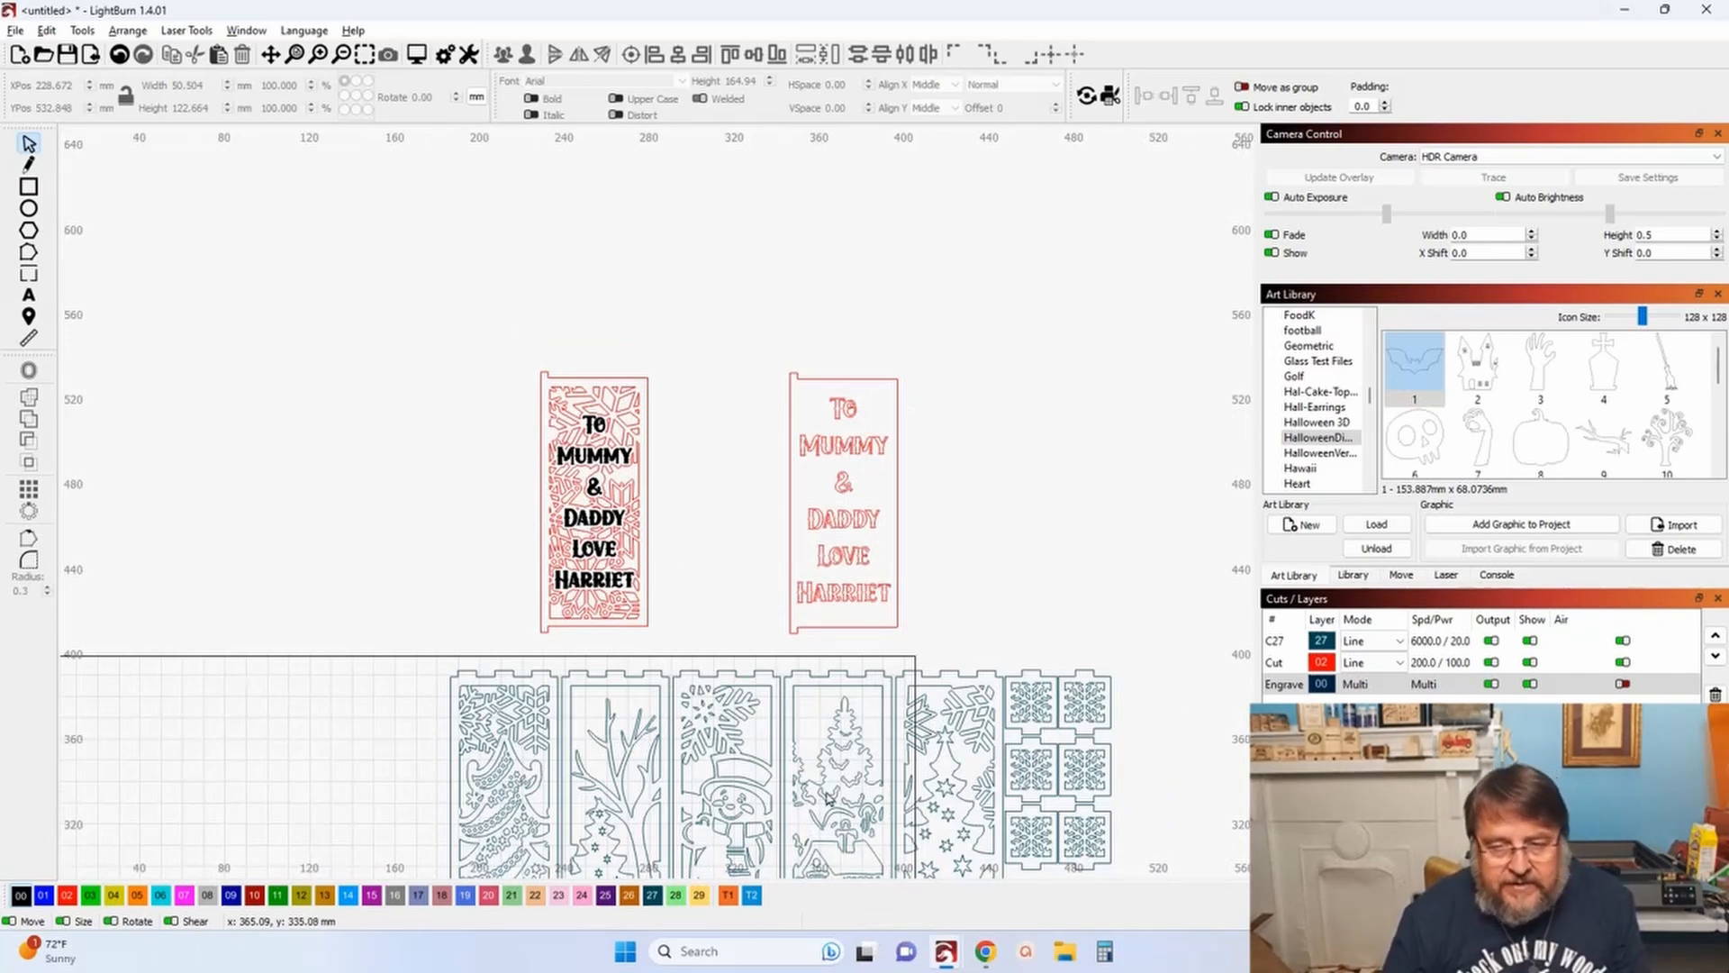
Step: Switch to File Explorer and open the finished lantern photo from the viewer's folder in the desktop's Viewer Made Projects folder
{"action": "mouse_move", "coordinate": [986, 956]}
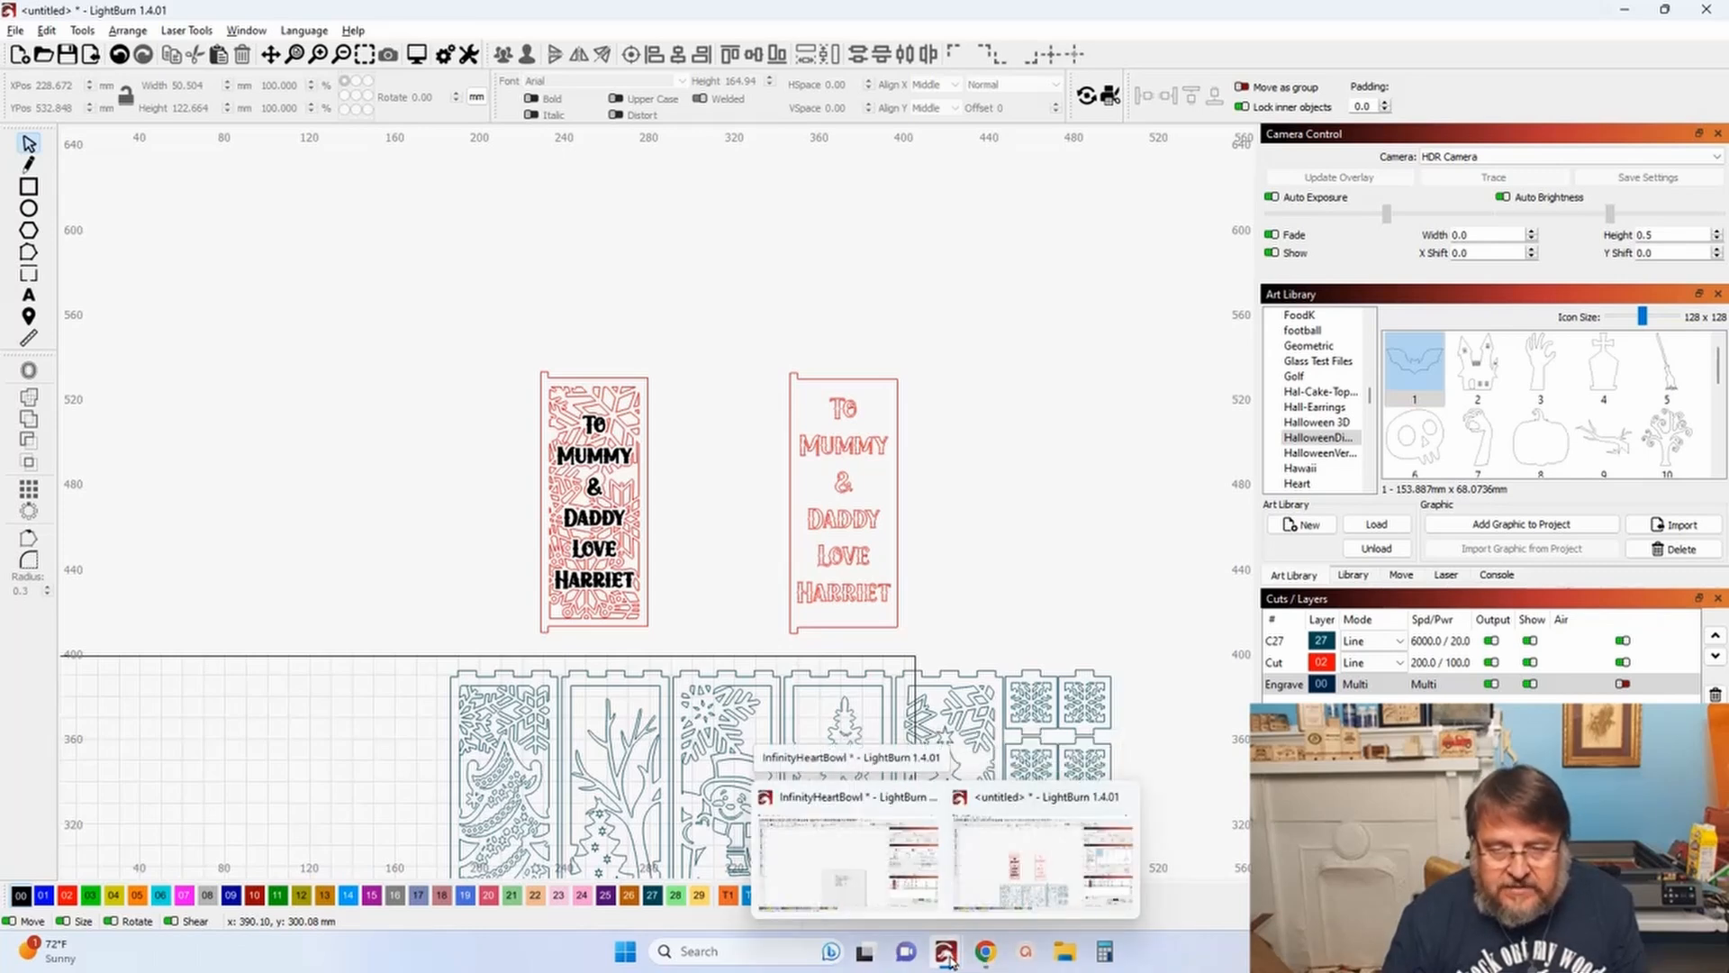
{"action": "left_click", "coordinate": [1064, 957]}
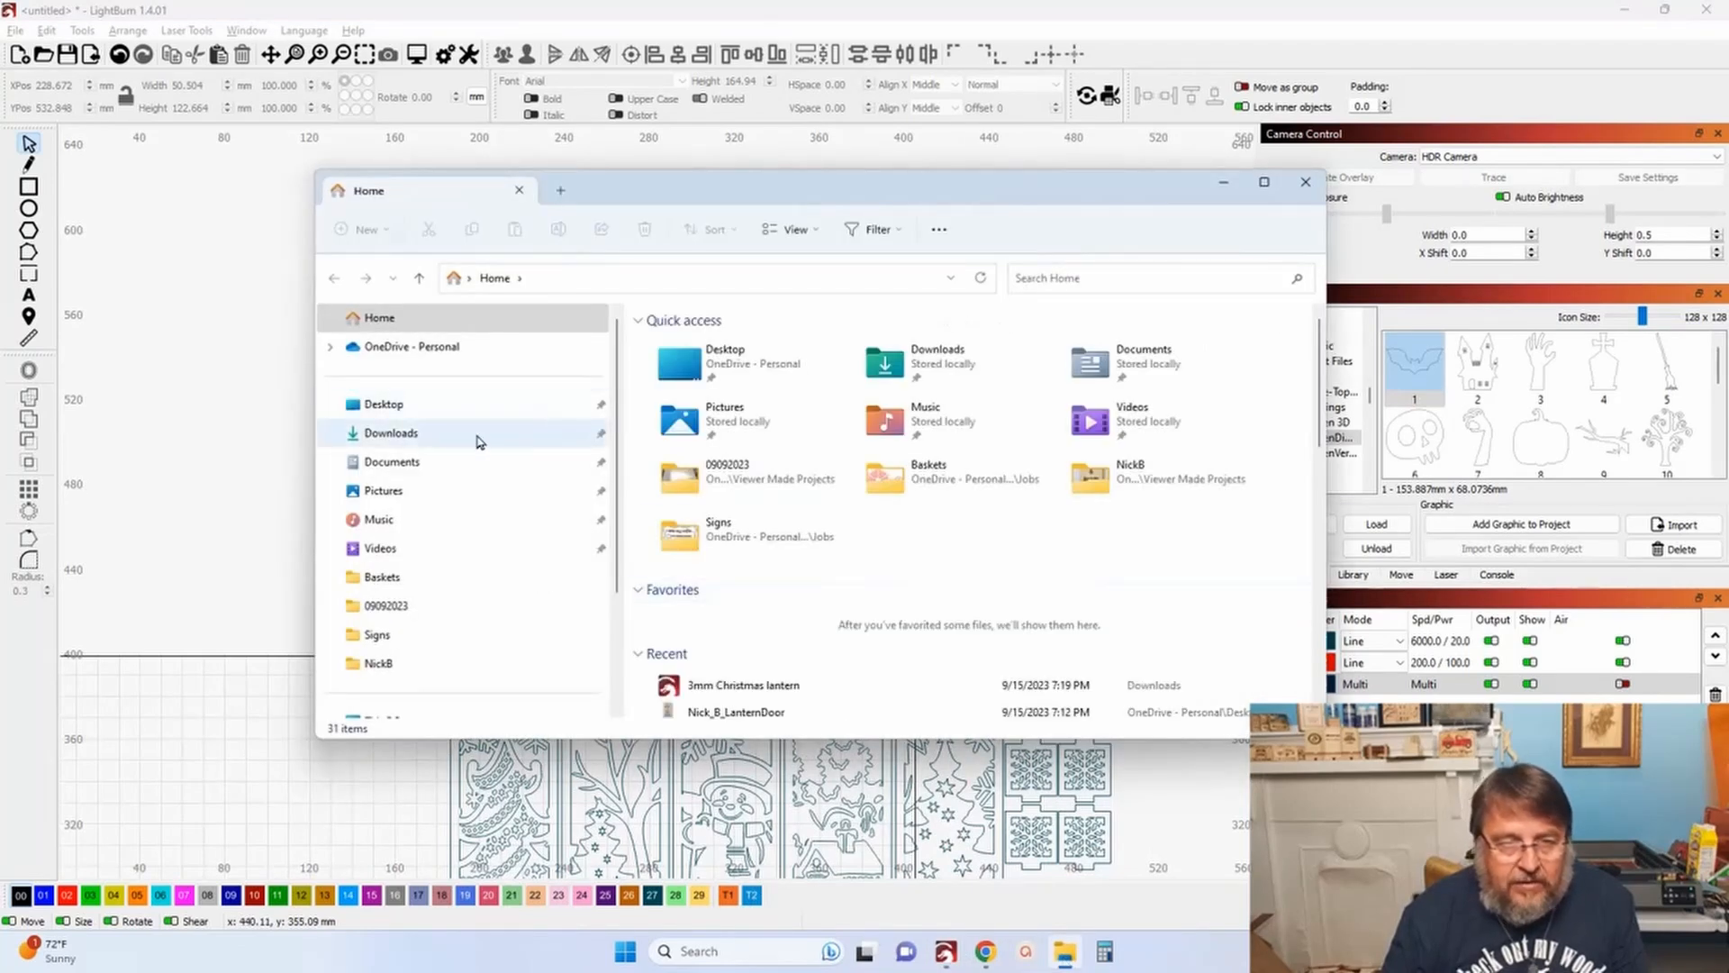
{"action": "left_click", "coordinate": [479, 404]}
{"action": "left_click", "coordinate": [1160, 477]}
{"action": "double_click", "coordinate": [1158, 476]}
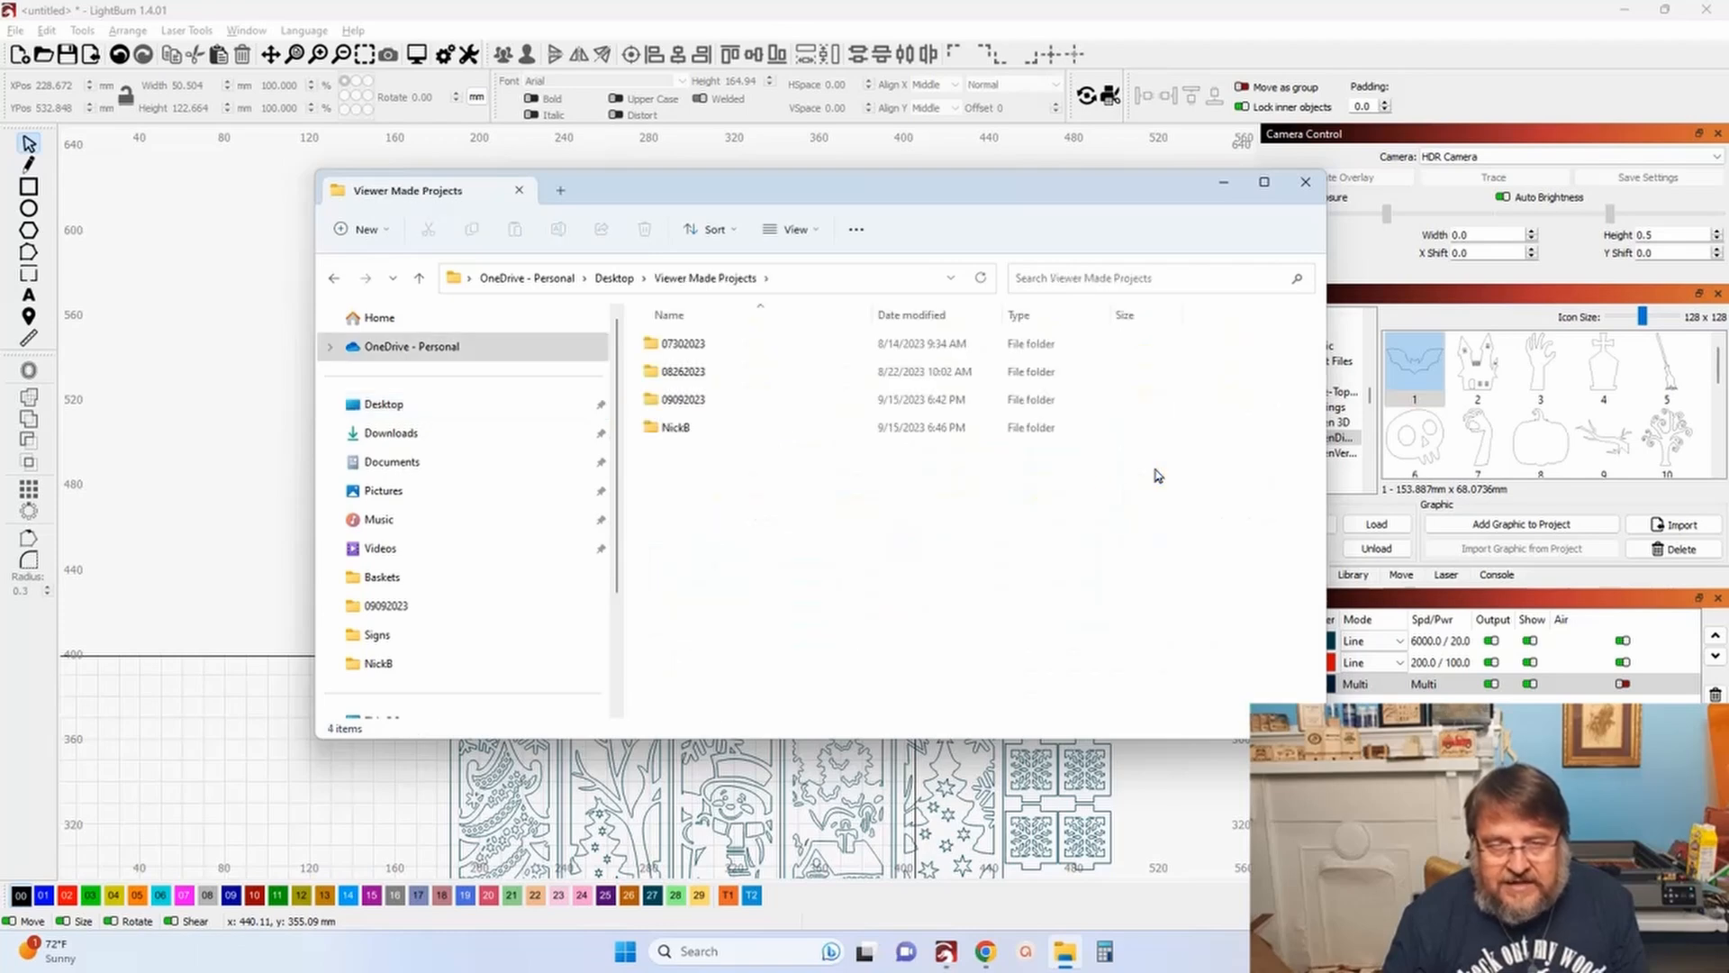
{"action": "double_click", "coordinate": [668, 431]}
{"action": "double_click", "coordinate": [686, 360]}
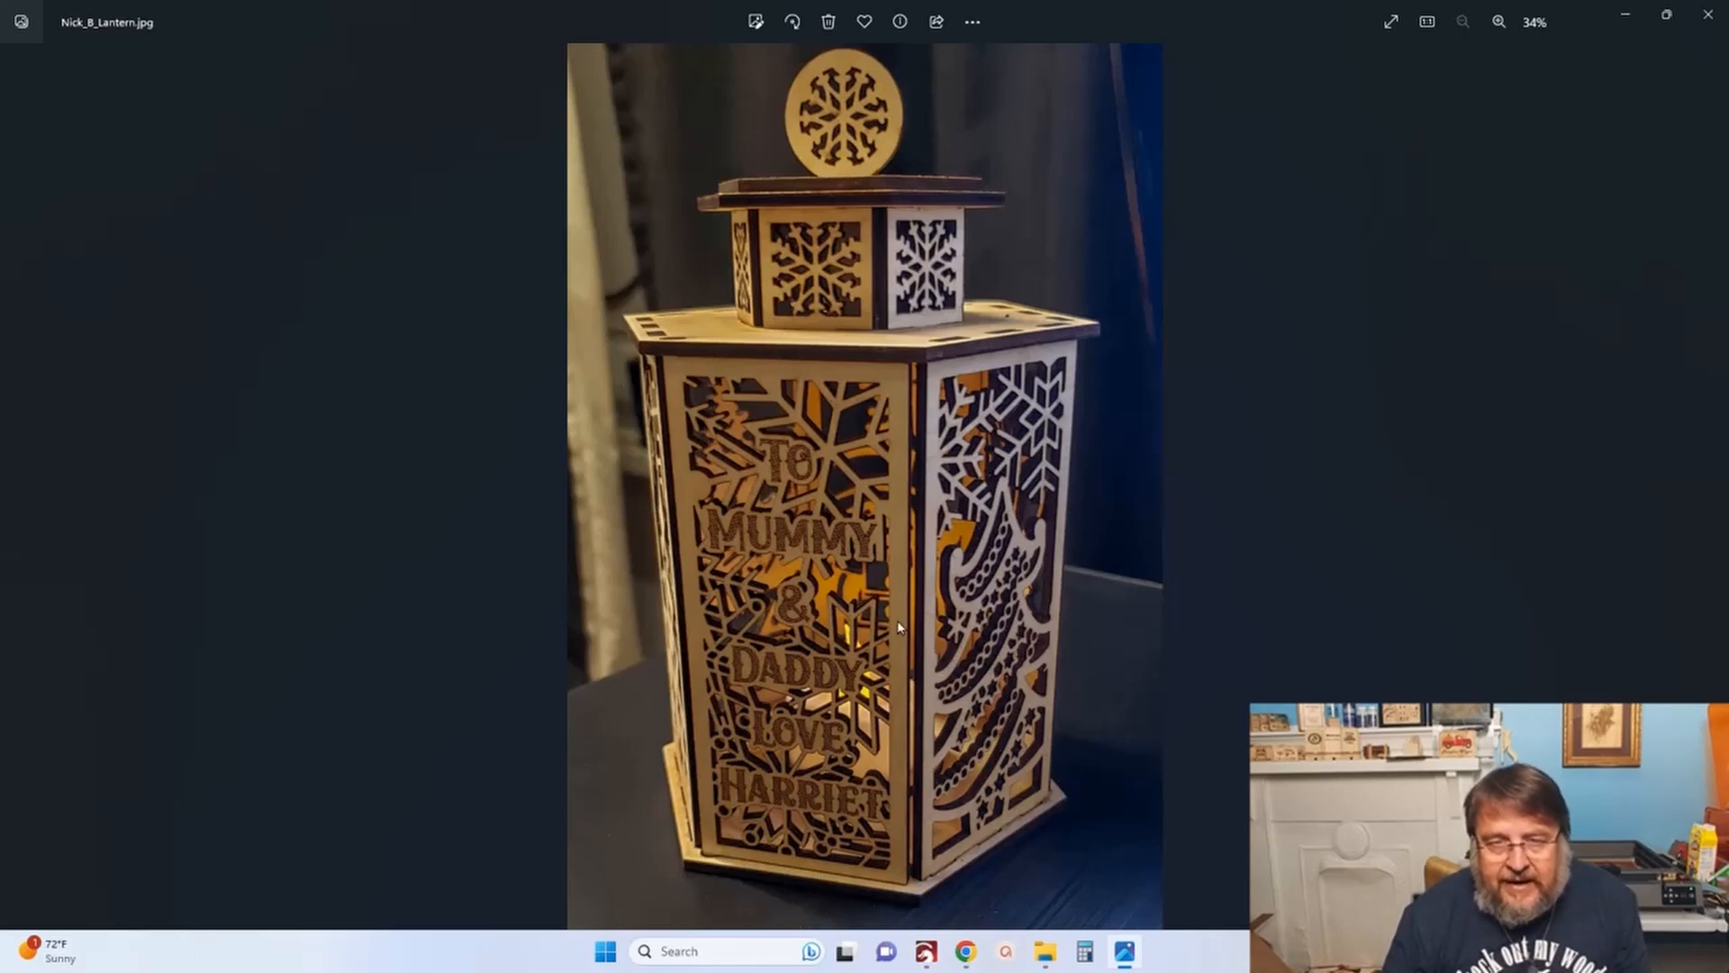
Step: Examine the engraved "To Mummy &" lettering and its backing on the door of the photographed lantern
{"action": "scroll", "coordinate": [764, 543], "scroll_direction": "up", "scroll_amount": 2}
{"action": "scroll", "coordinate": [740, 561], "scroll_direction": "up", "scroll_amount": 8}
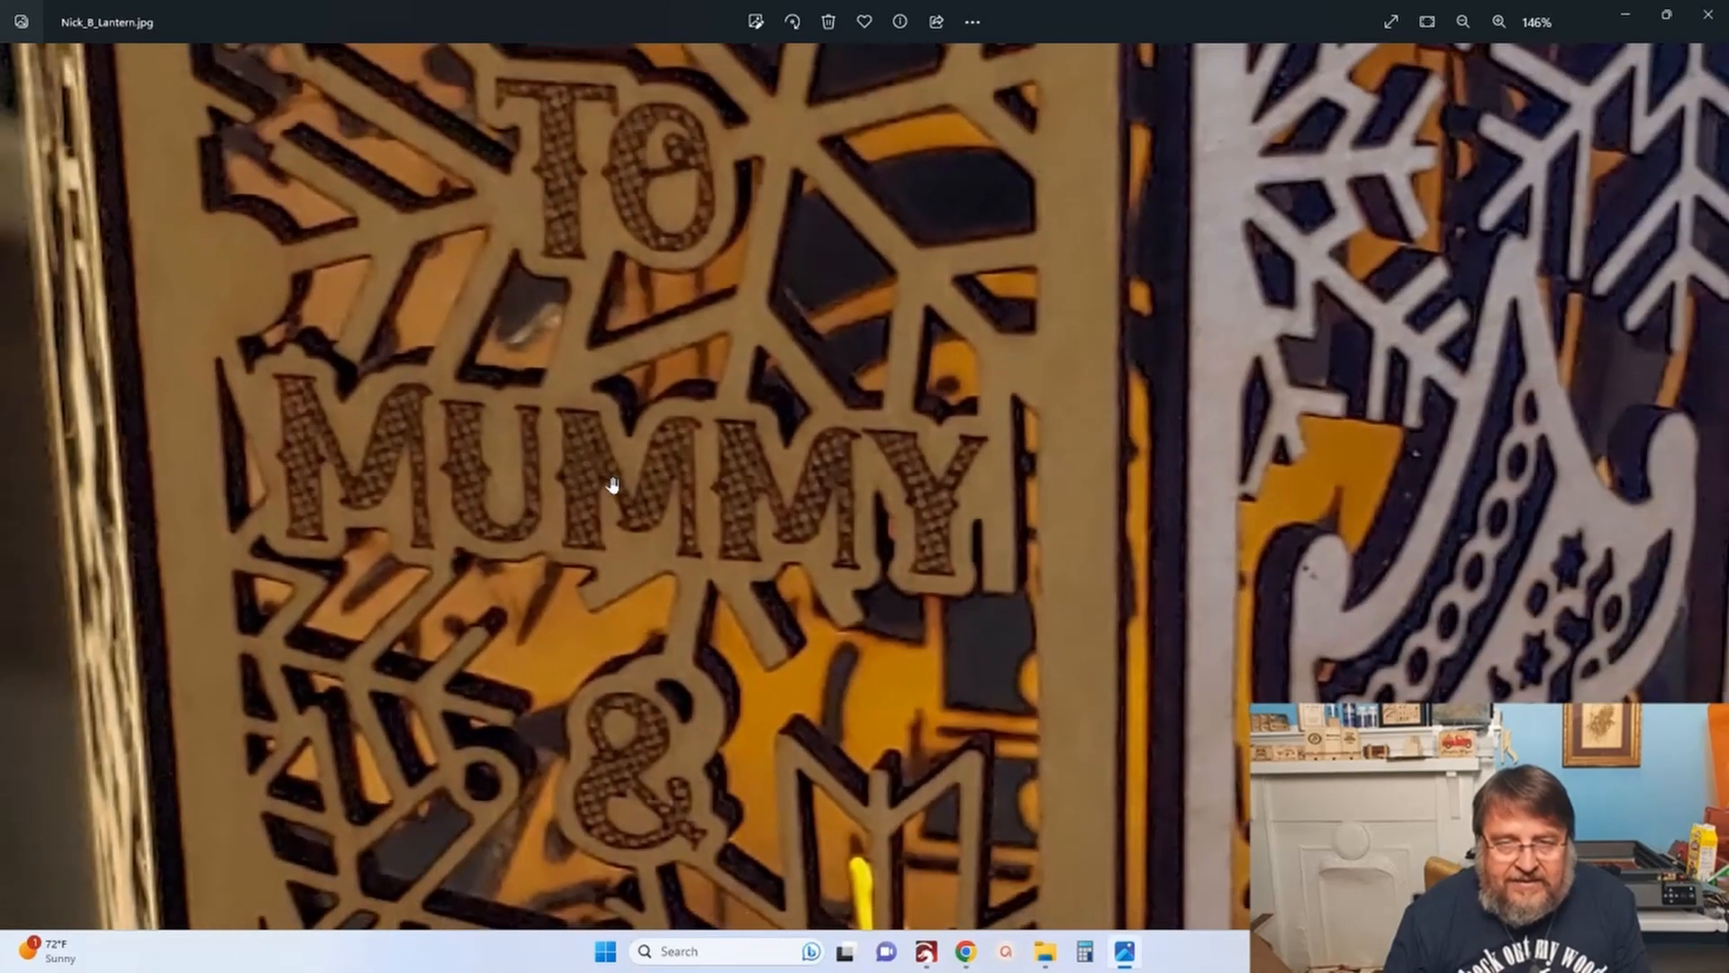
{"action": "left_click_drag", "start_coordinate": [613, 486], "coordinate": [645, 640]}
{"action": "scroll", "coordinate": [645, 639], "scroll_direction": "down", "scroll_amount": 3}
{"action": "scroll", "coordinate": [649, 402], "scroll_direction": "up", "scroll_amount": 5}
{"action": "scroll", "coordinate": [579, 378], "scroll_direction": "up", "scroll_amount": 2}
{"action": "scroll", "coordinate": [580, 379], "scroll_direction": "down", "scroll_amount": 5}
{"action": "scroll", "coordinate": [580, 379], "scroll_direction": "down", "scroll_amount": 3}
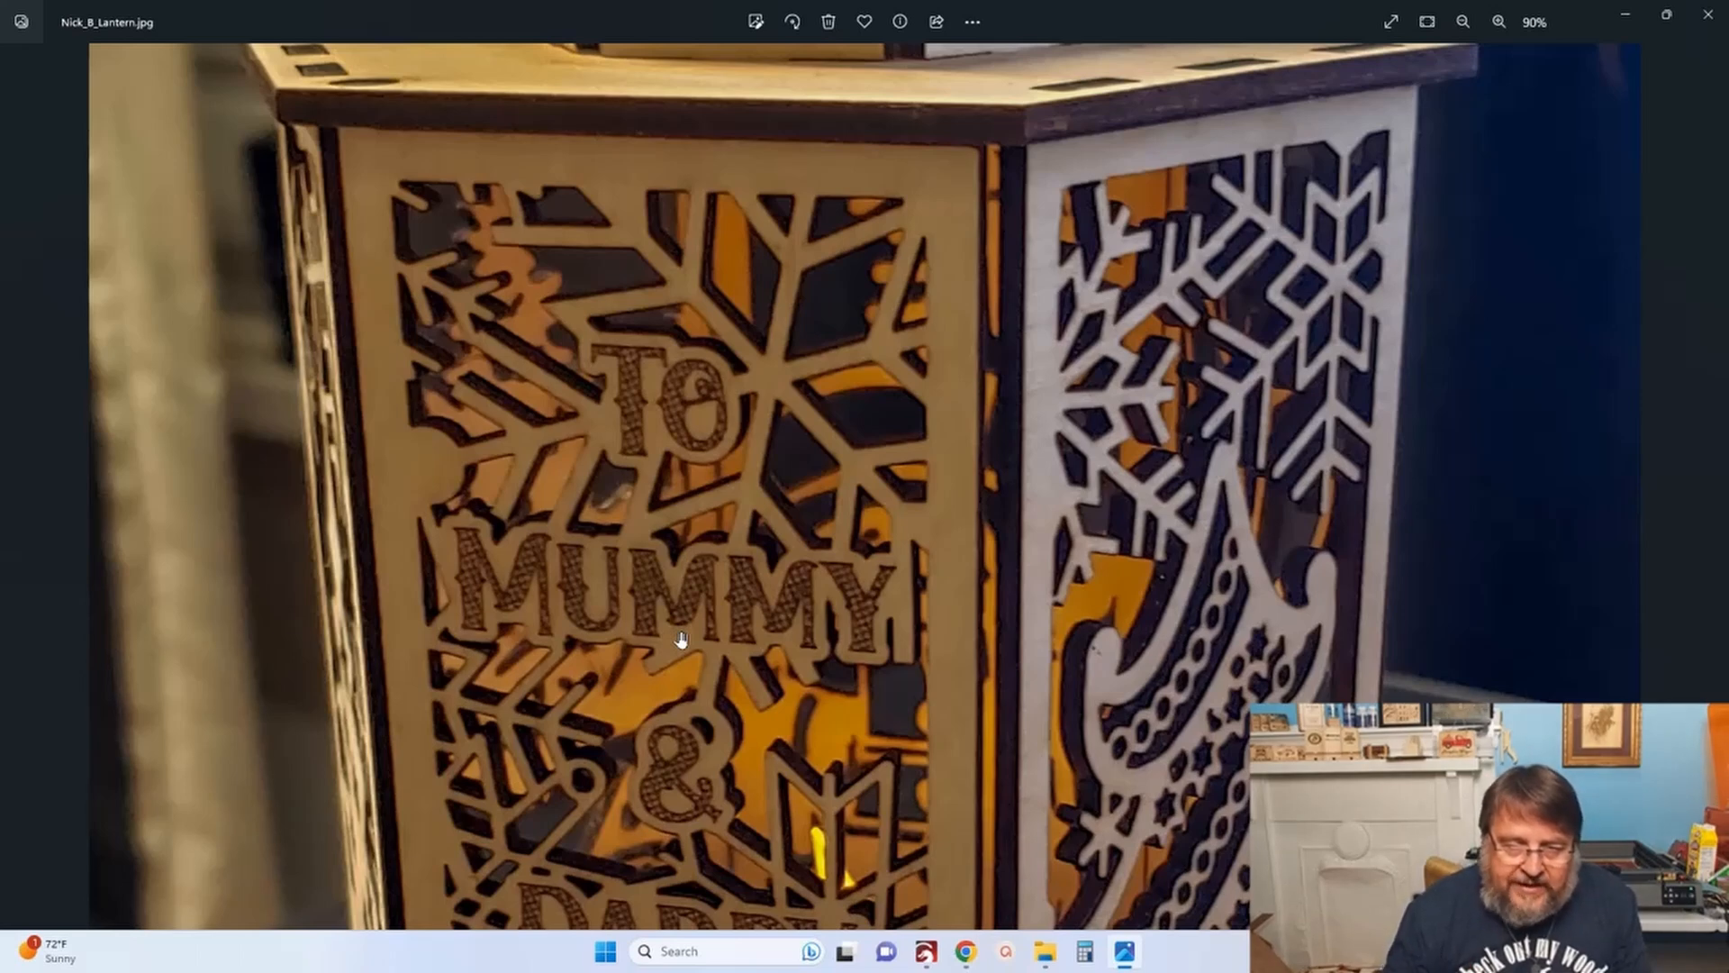
{"action": "scroll", "coordinate": [680, 622], "scroll_direction": "up", "scroll_amount": 5}
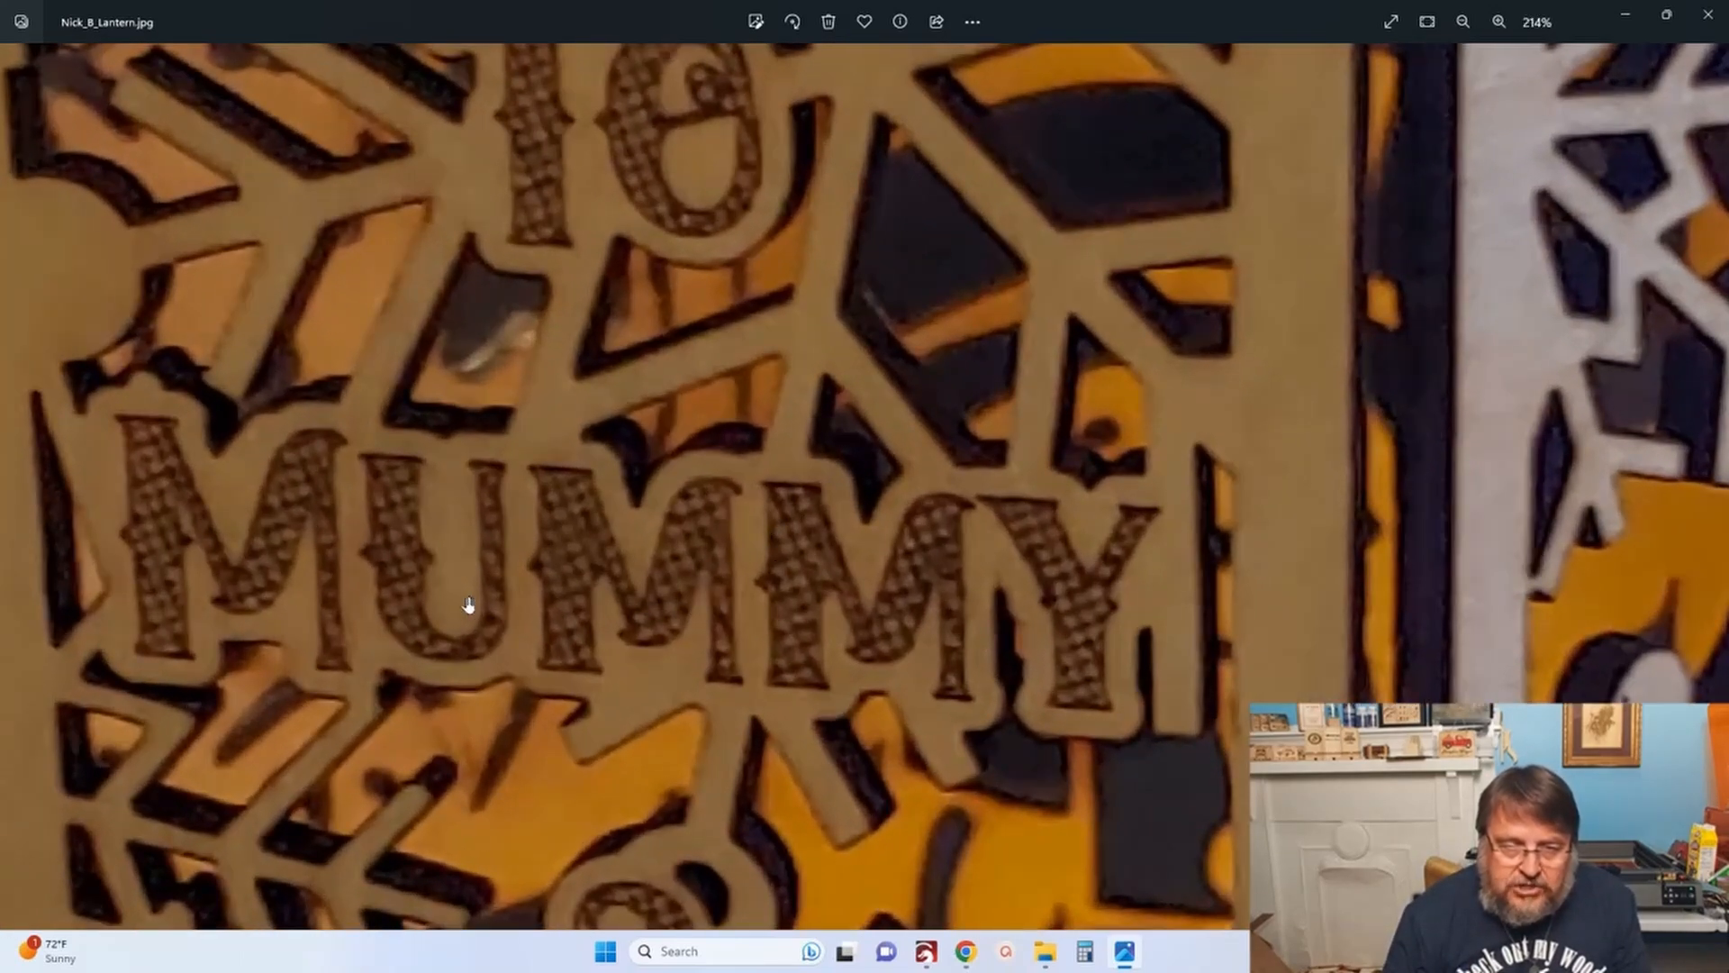
{"action": "scroll", "coordinate": [253, 639], "scroll_direction": "down", "scroll_amount": 3}
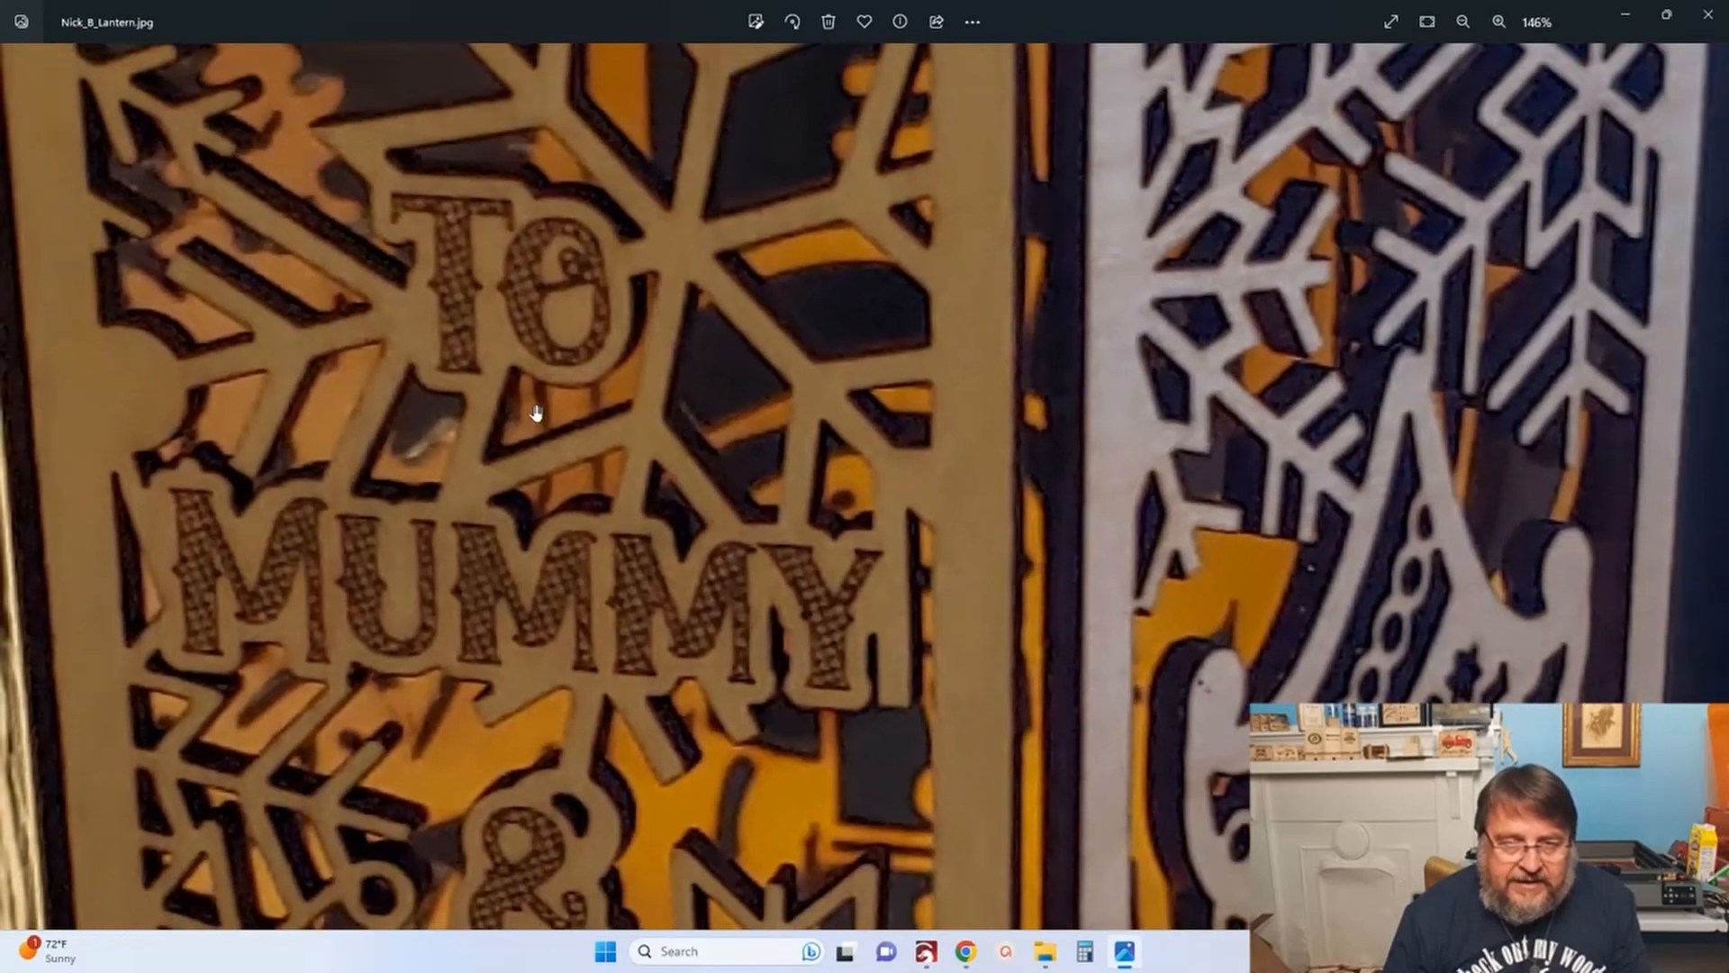
{"action": "scroll", "coordinate": [536, 413], "scroll_direction": "down", "scroll_amount": 4}
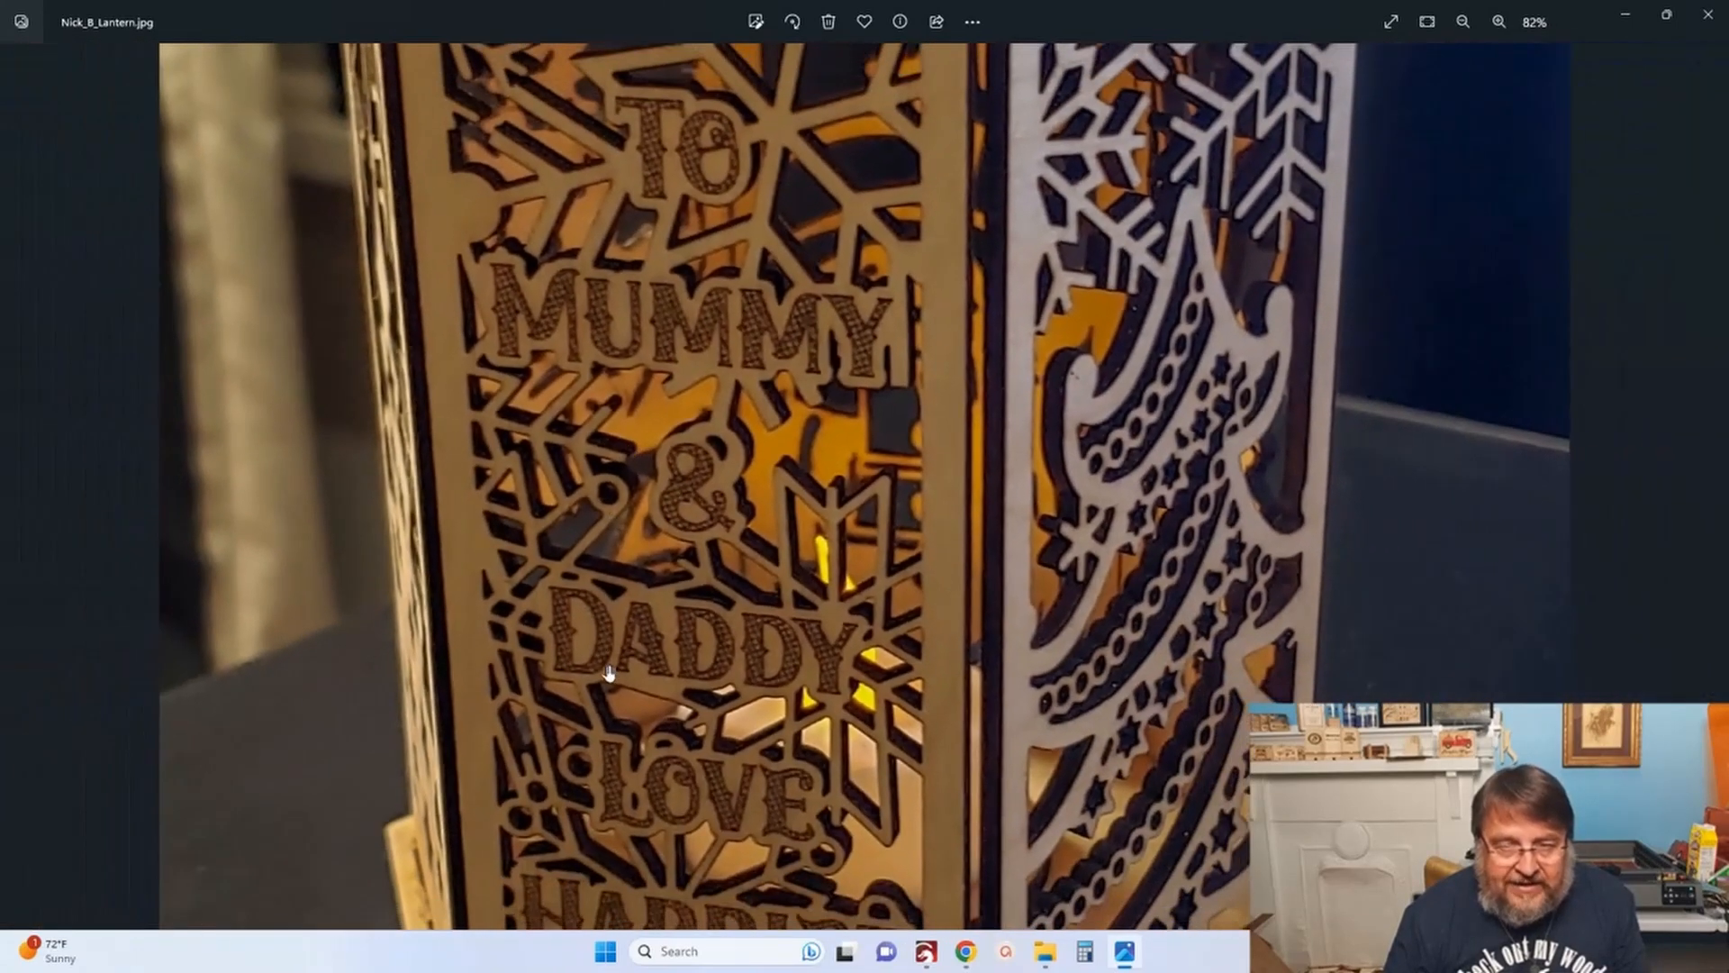
Step: Examine the lower lettering lines on the photographed lantern's door, from "Daddy" down, and view the whole lantern
{"action": "left_click_drag", "start_coordinate": [609, 671], "coordinate": [695, 529]}
{"action": "scroll", "coordinate": [798, 829], "scroll_direction": "up", "scroll_amount": 1}
{"action": "scroll", "coordinate": [772, 812], "scroll_direction": "up", "scroll_amount": 3}
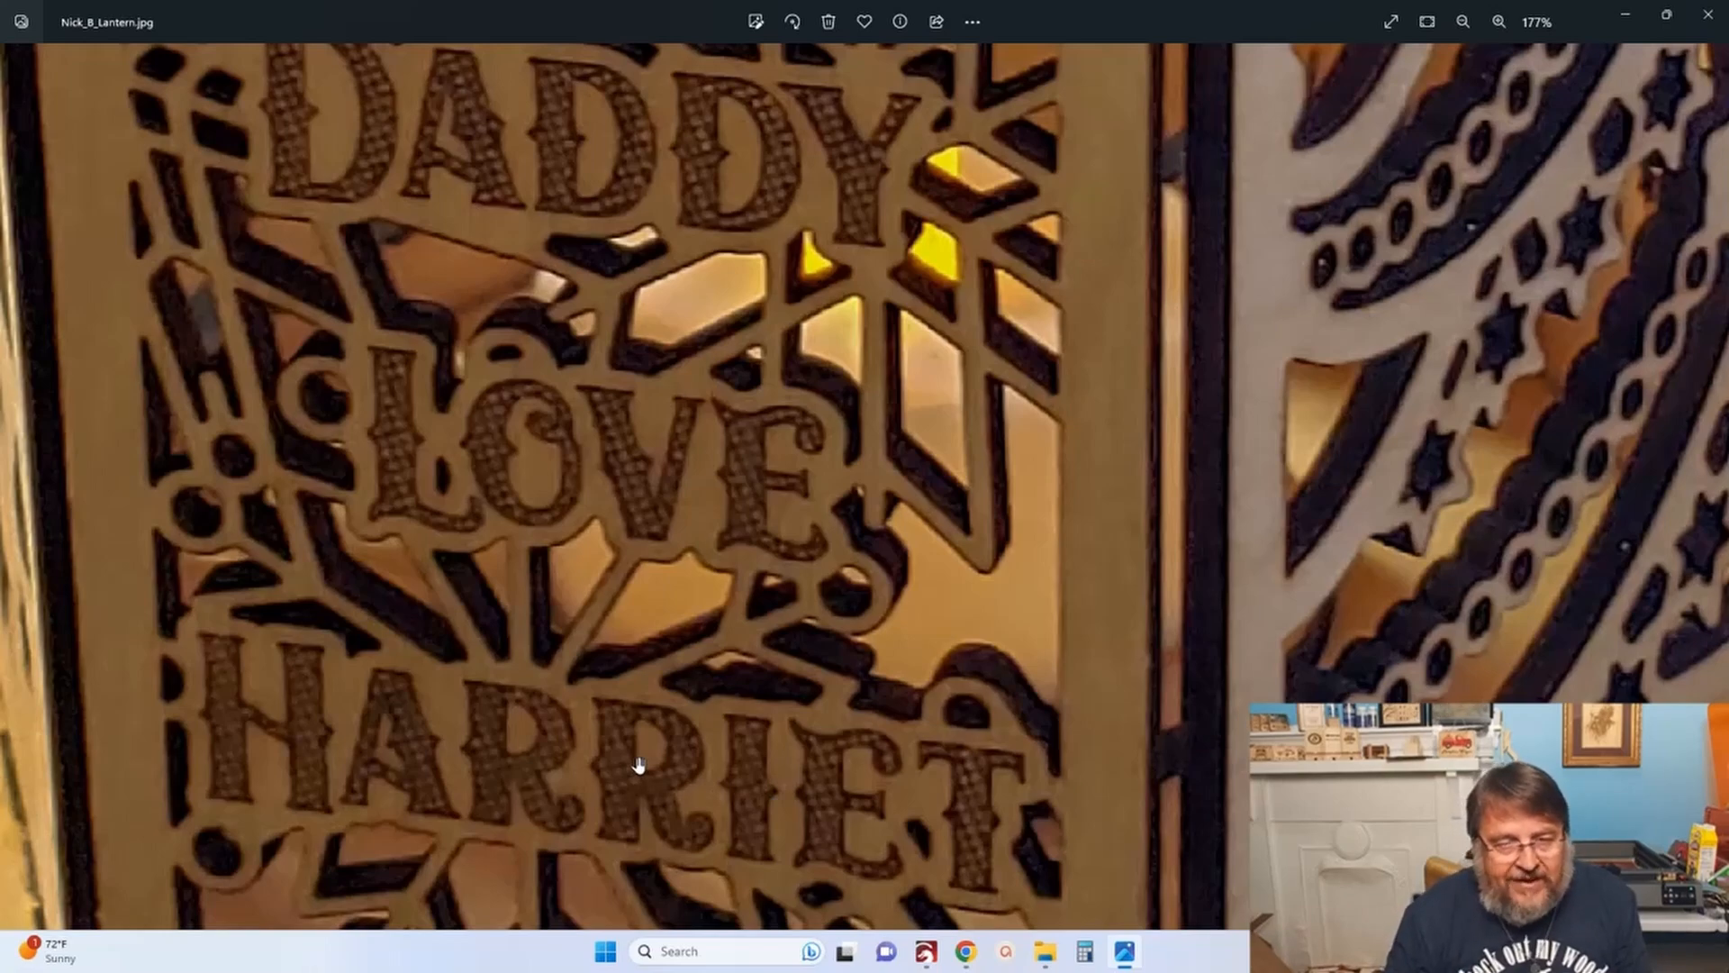
{"action": "scroll", "coordinate": [813, 766], "scroll_direction": "down", "scroll_amount": 3}
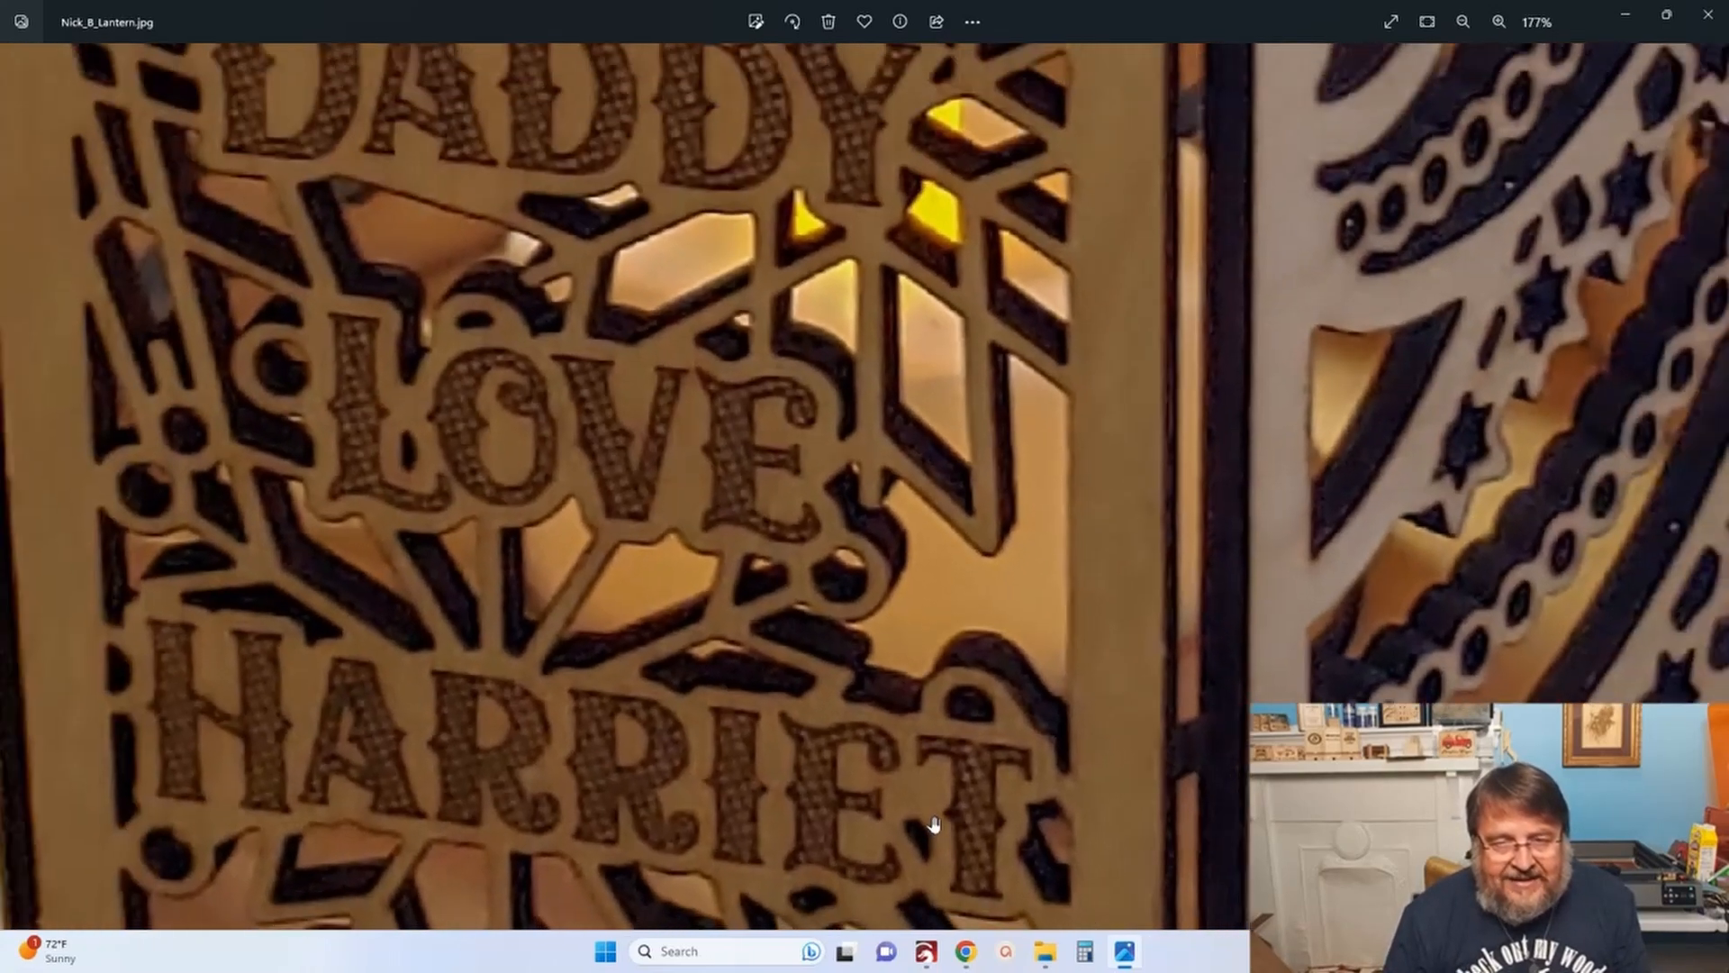
{"action": "scroll", "coordinate": [820, 736], "scroll_direction": "down", "scroll_amount": 5}
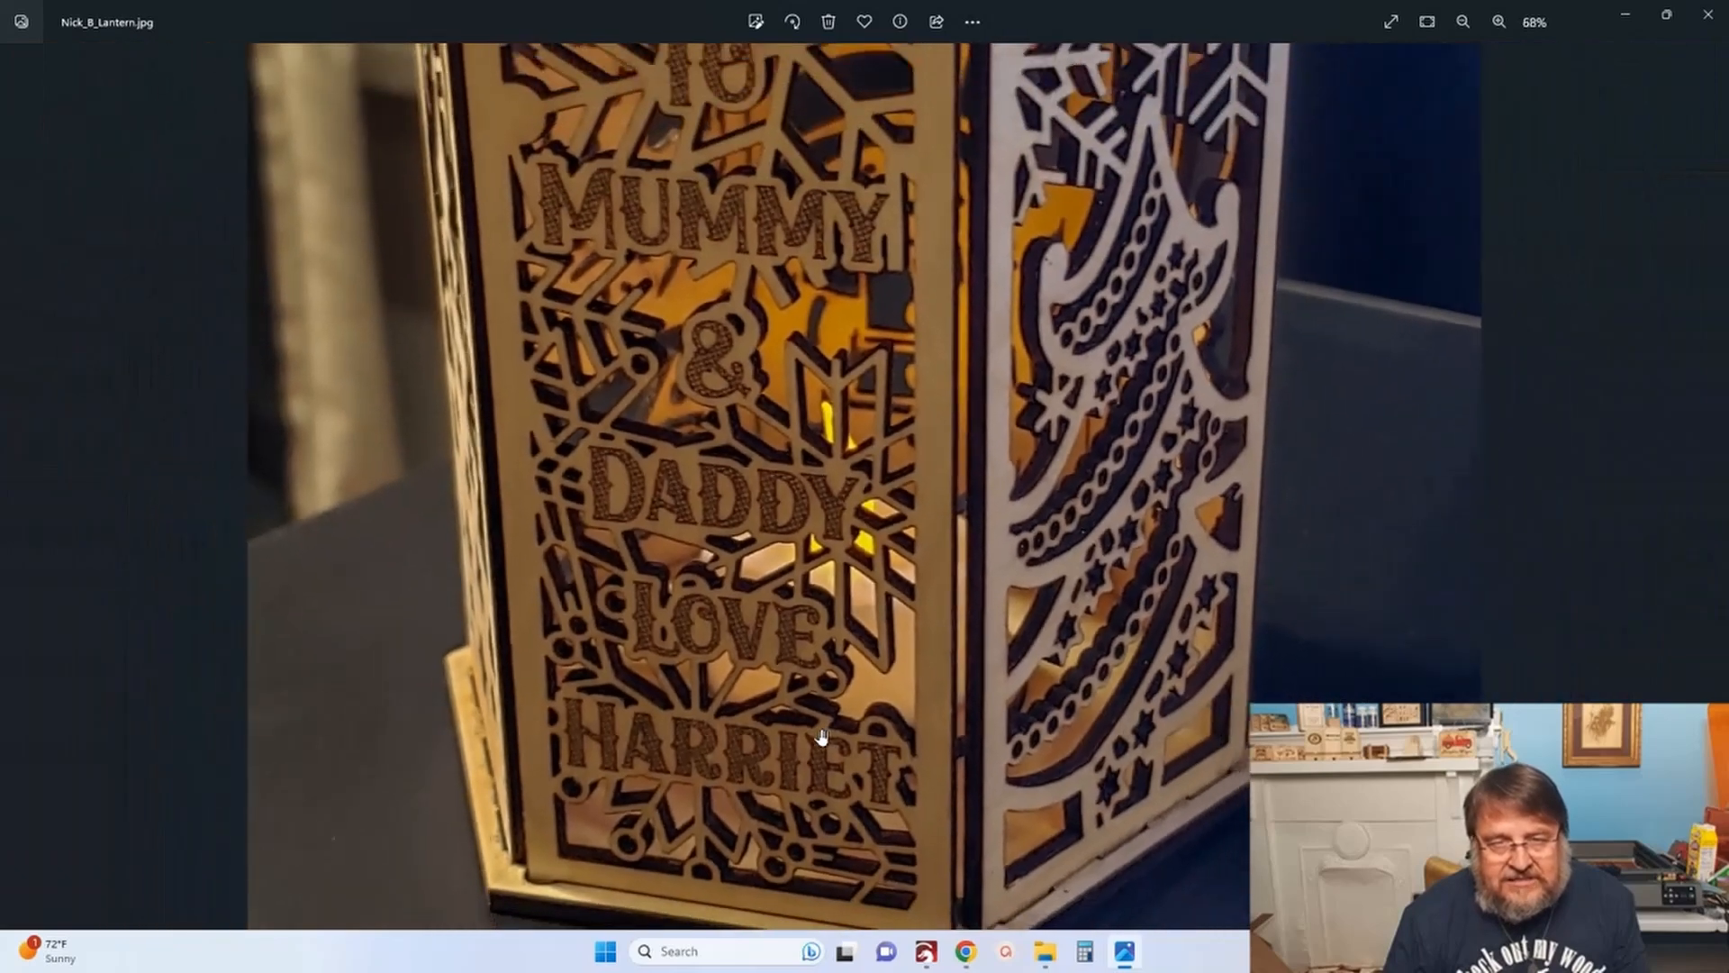
{"action": "scroll", "coordinate": [820, 737], "scroll_direction": "down", "scroll_amount": 3}
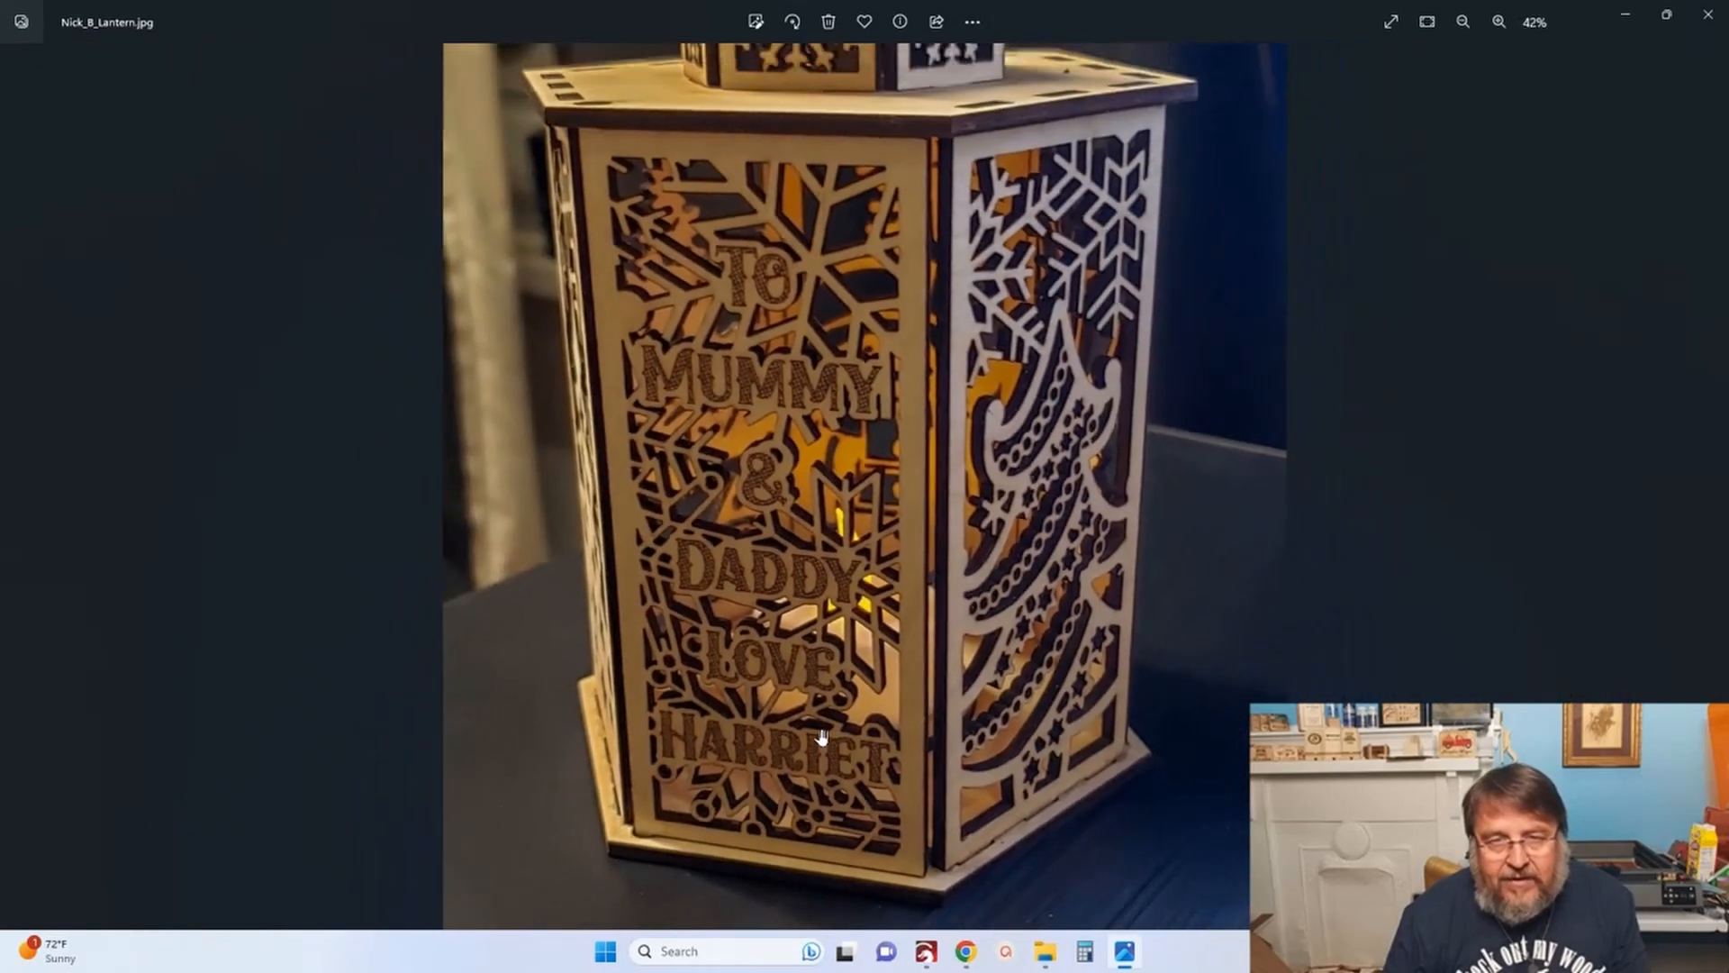
{"action": "scroll", "coordinate": [821, 567], "scroll_direction": "down", "scroll_amount": 1}
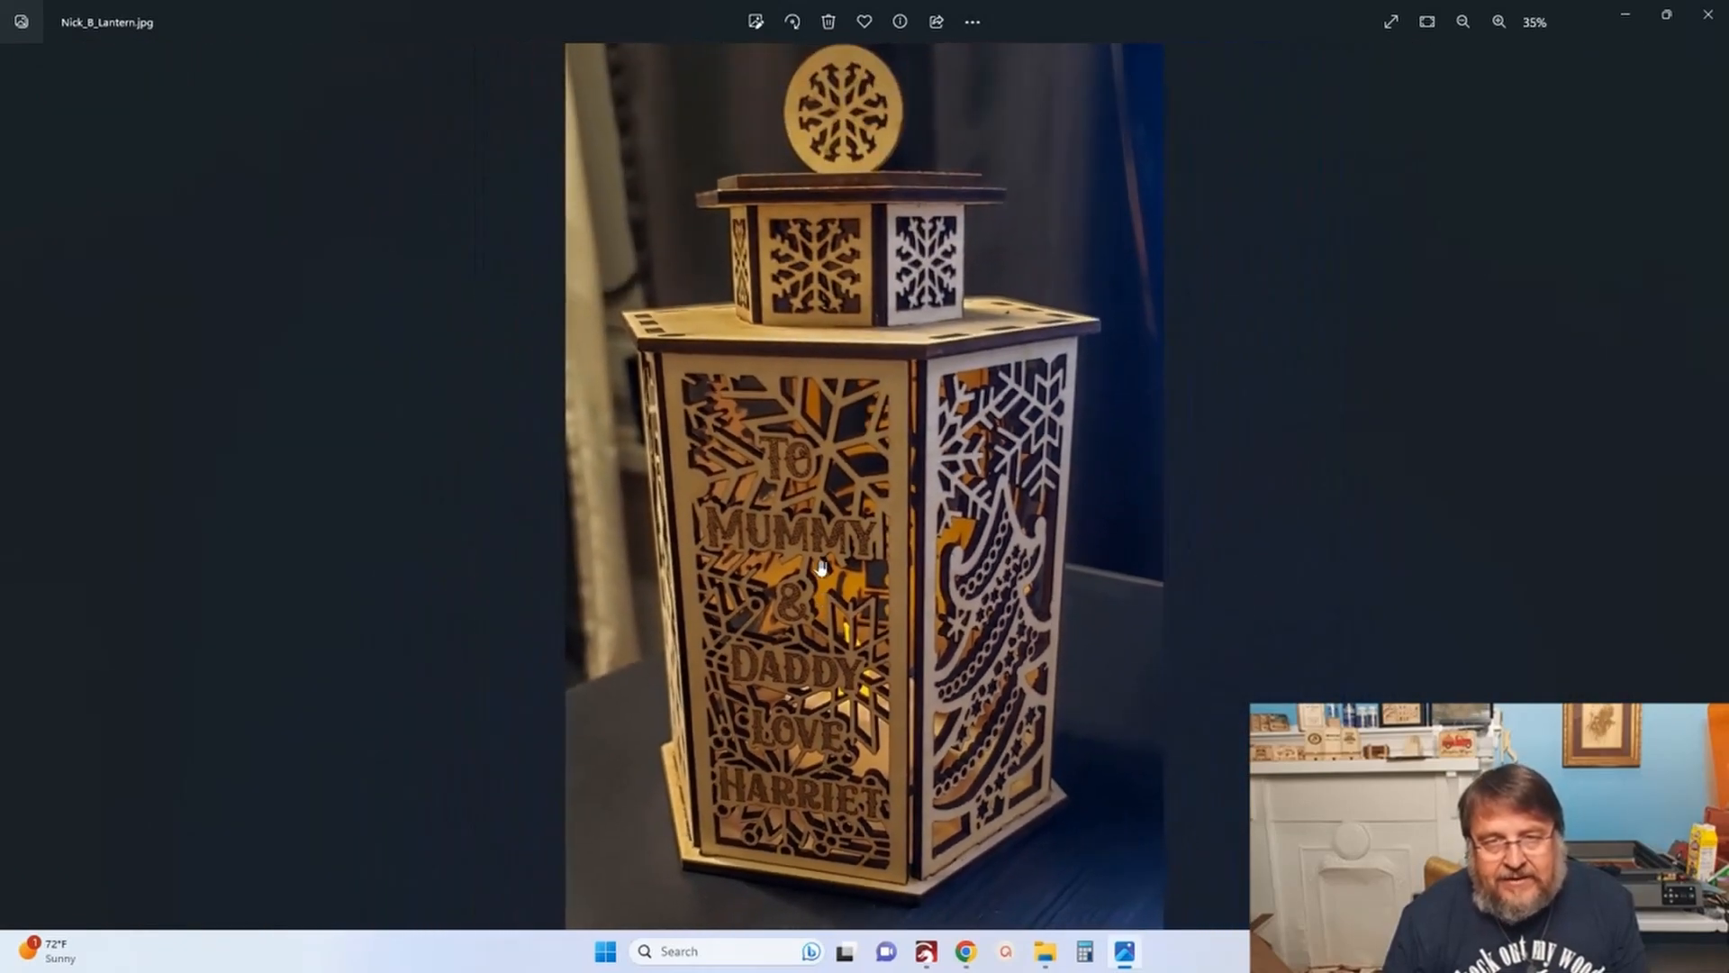